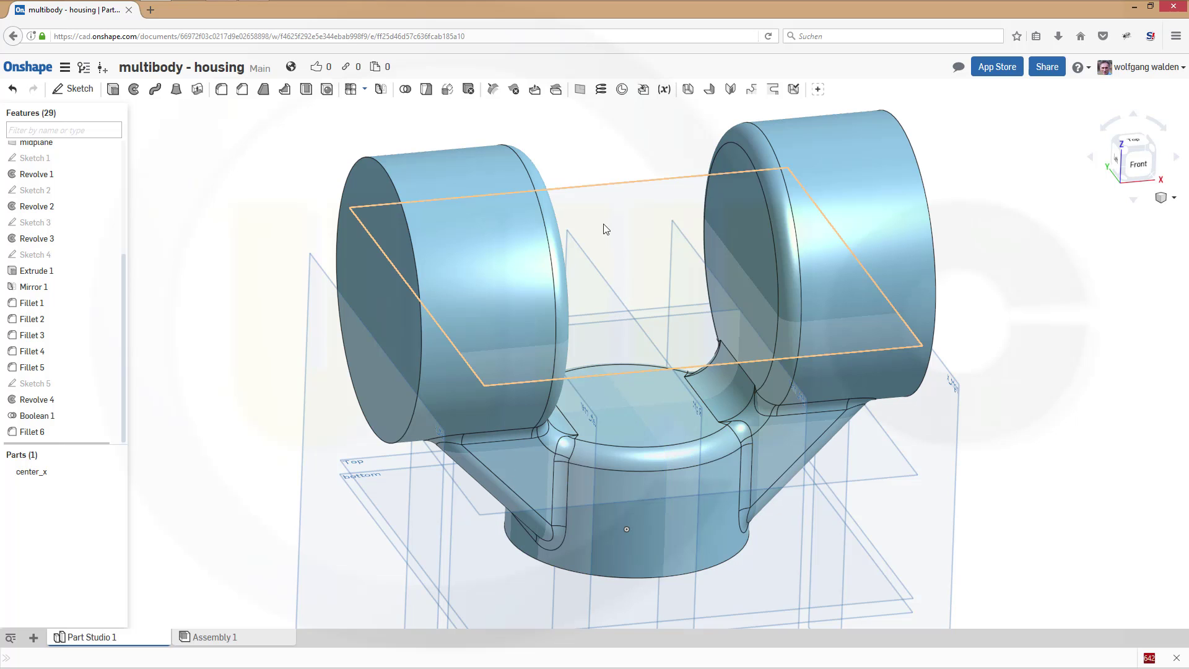
pyautogui.click(369, 156)
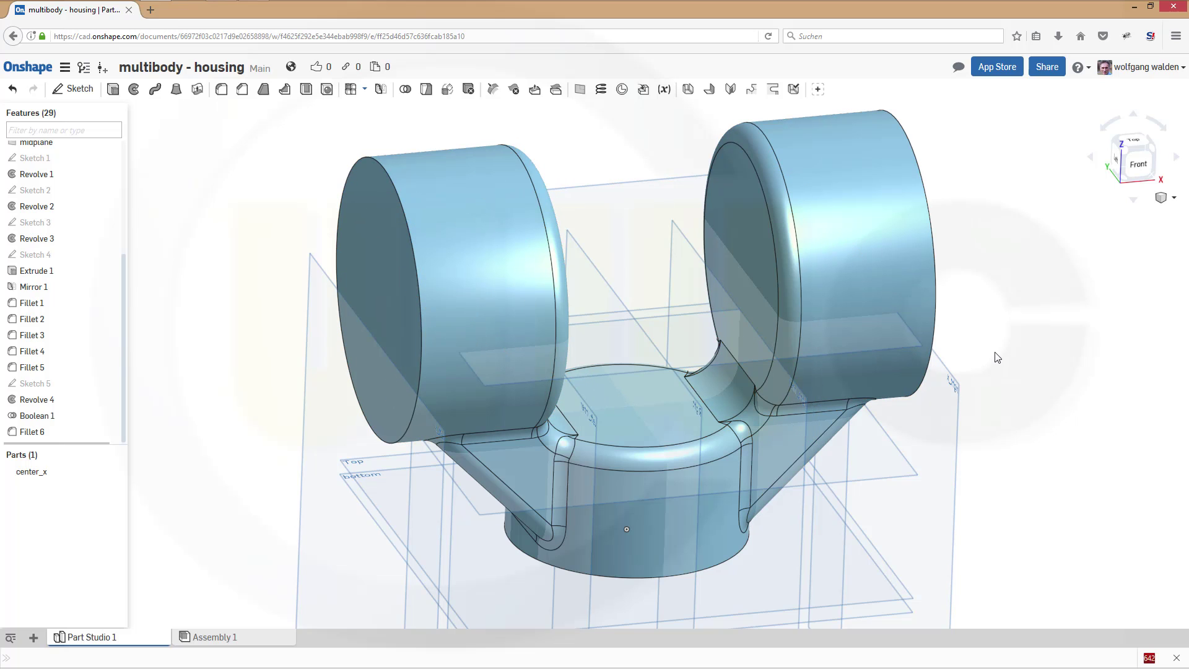
pyautogui.moveTo(987, 362); pyautogui.dragTo(954, 340, button='middle')
pyautogui.moveTo(868, 404); pyautogui.dragTo(818, 369, button='middle')
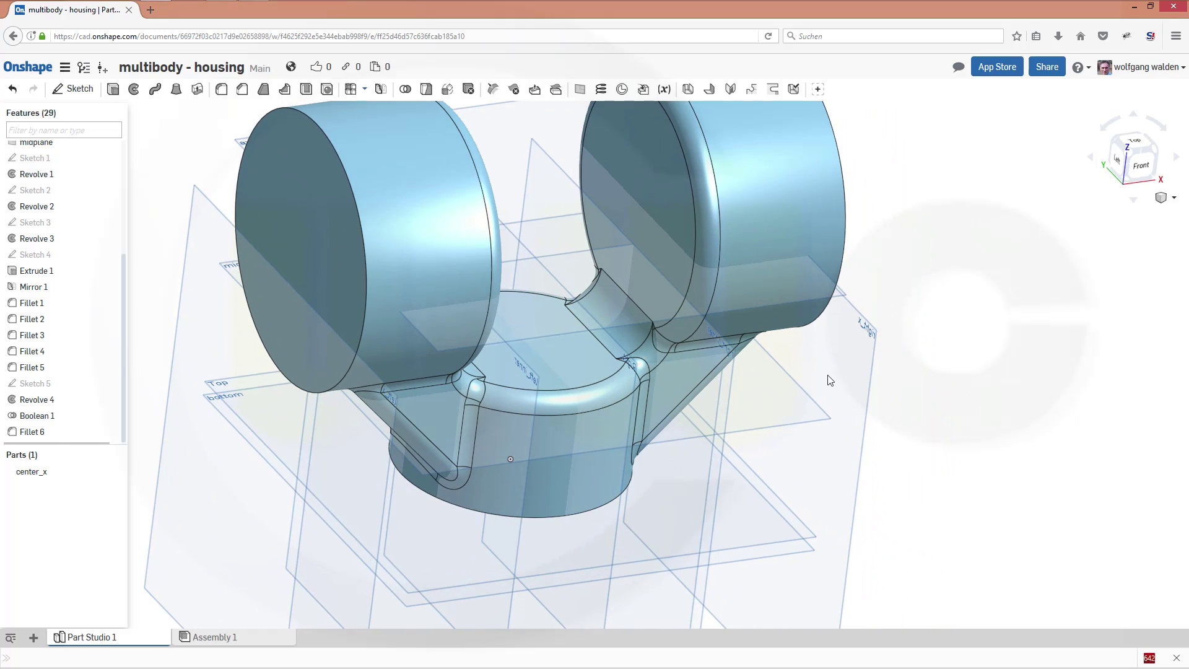
pyautogui.moveTo(830, 375); pyautogui.dragTo(923, 373, button='right')
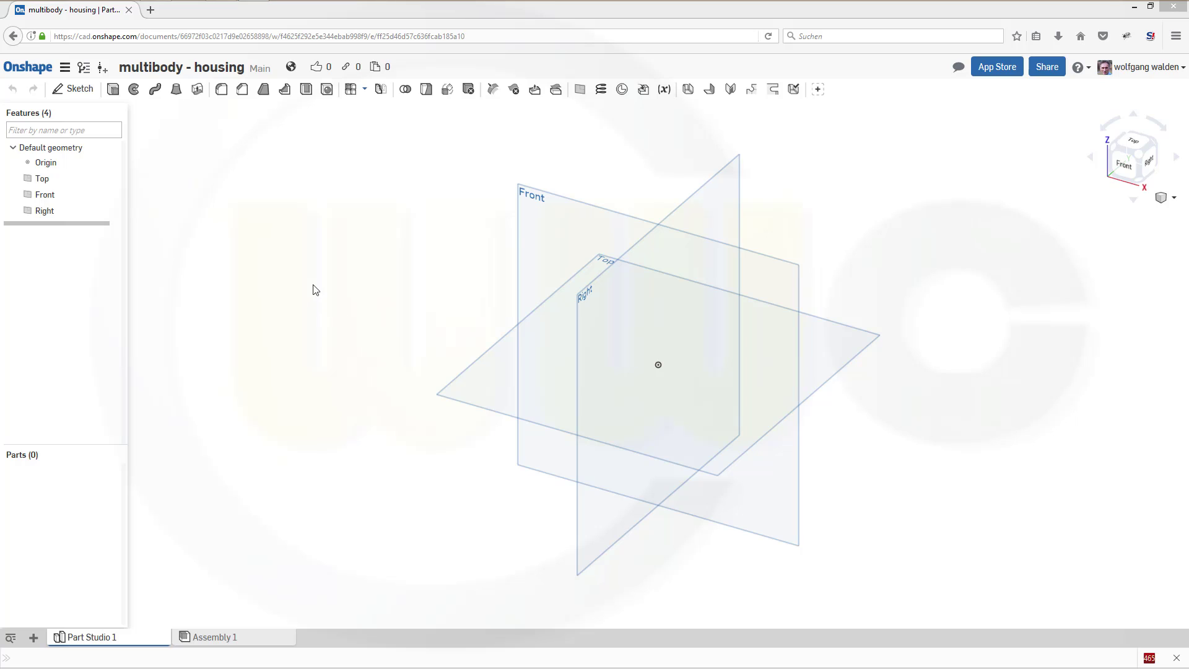
# Create a plane offset 36 mm from the Right plane on its positive X side.
pyautogui.click(580, 91)
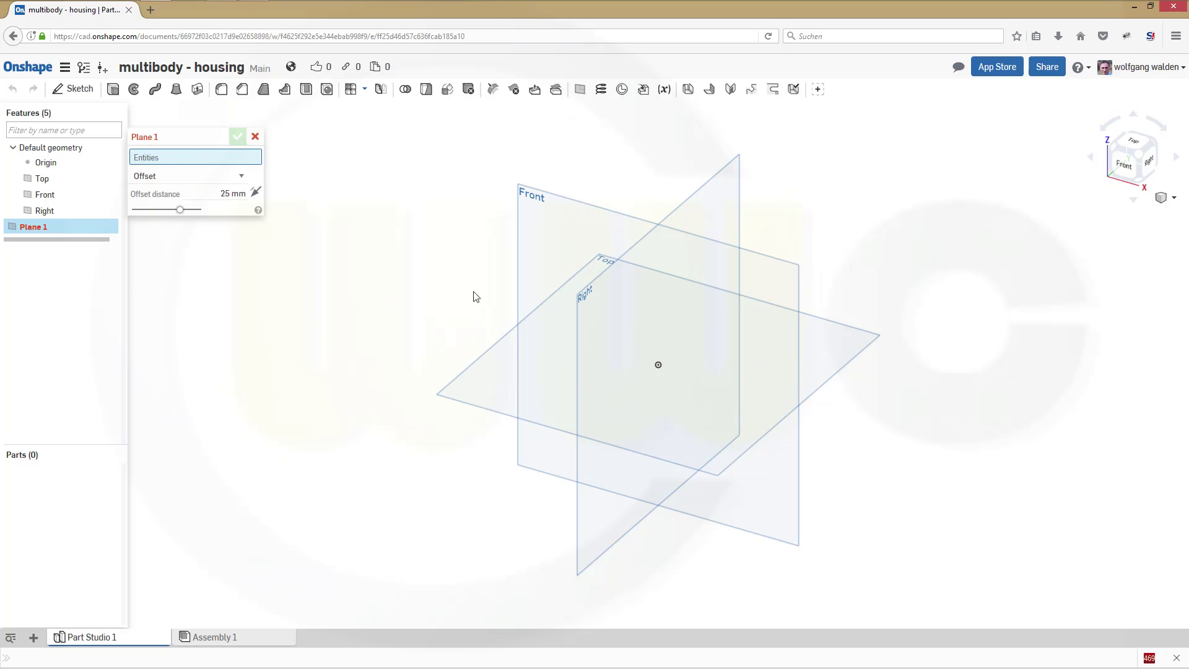
pyautogui.click(582, 344)
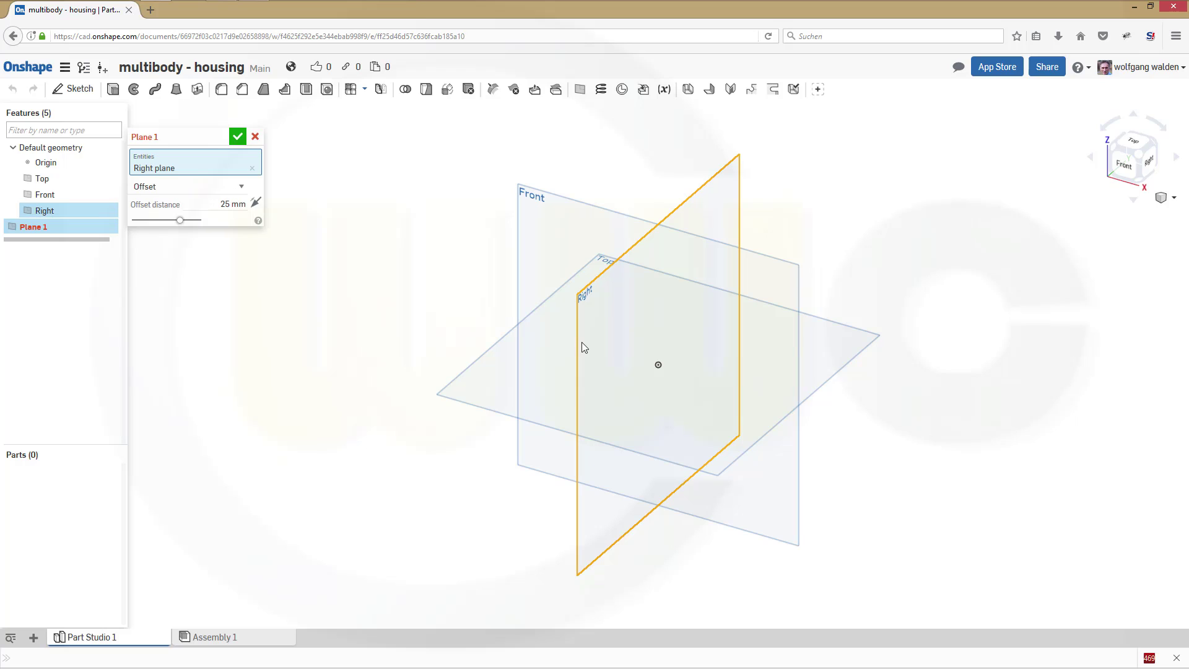
pyautogui.click(206, 204)
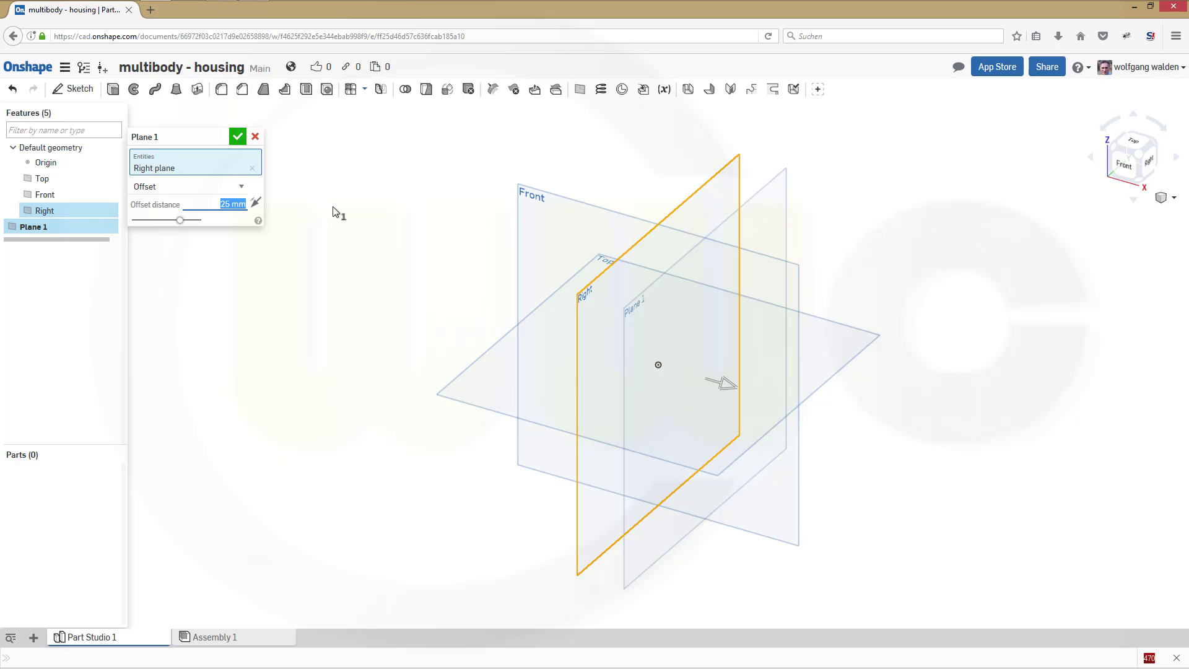
pyautogui.write('36')
pyautogui.press('Return')
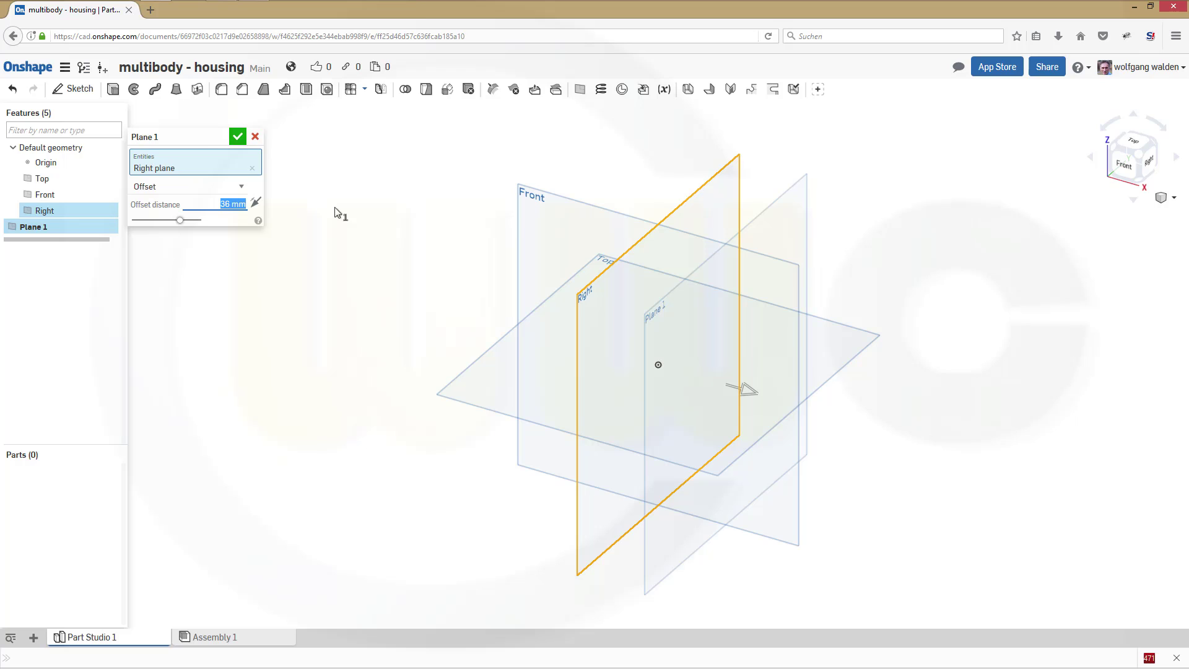
pyautogui.click(241, 138)
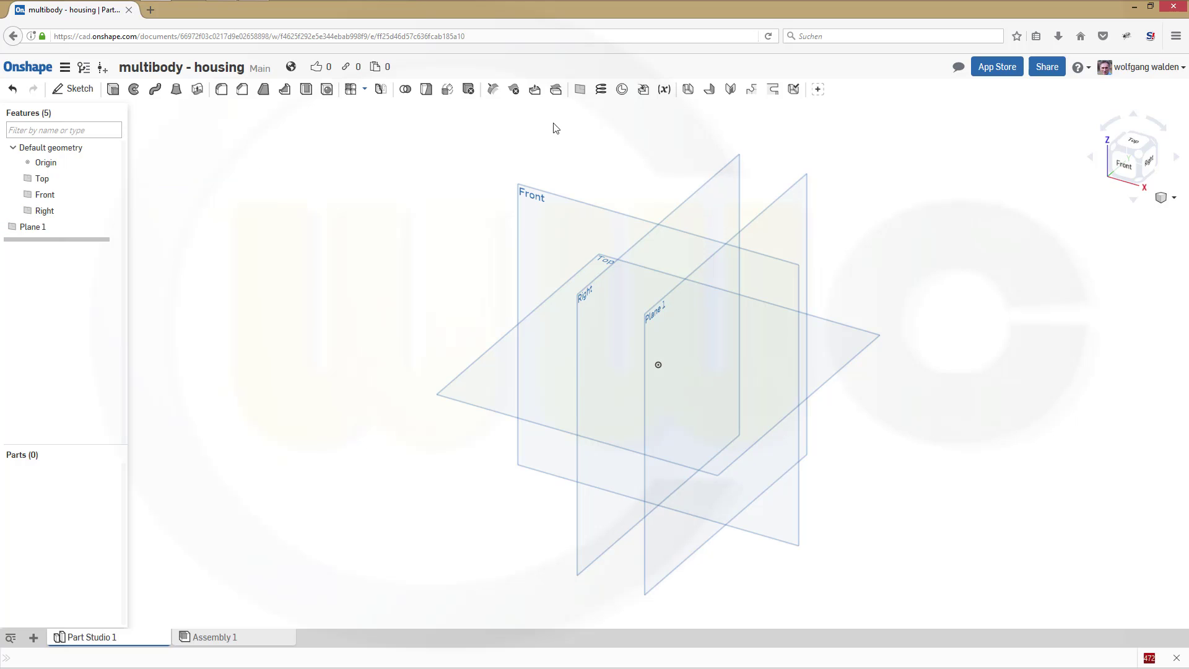
# Create a second plane offset 88 mm from the Right plane on its positive X side.
pyautogui.click(580, 90)
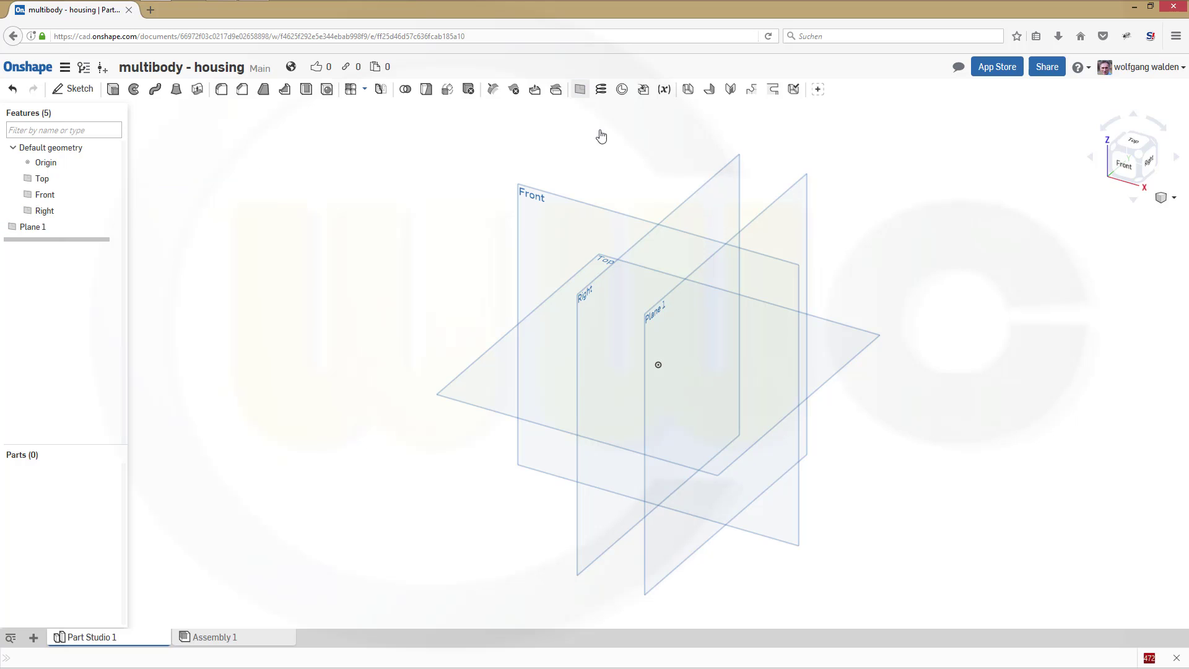
pyautogui.click(611, 268)
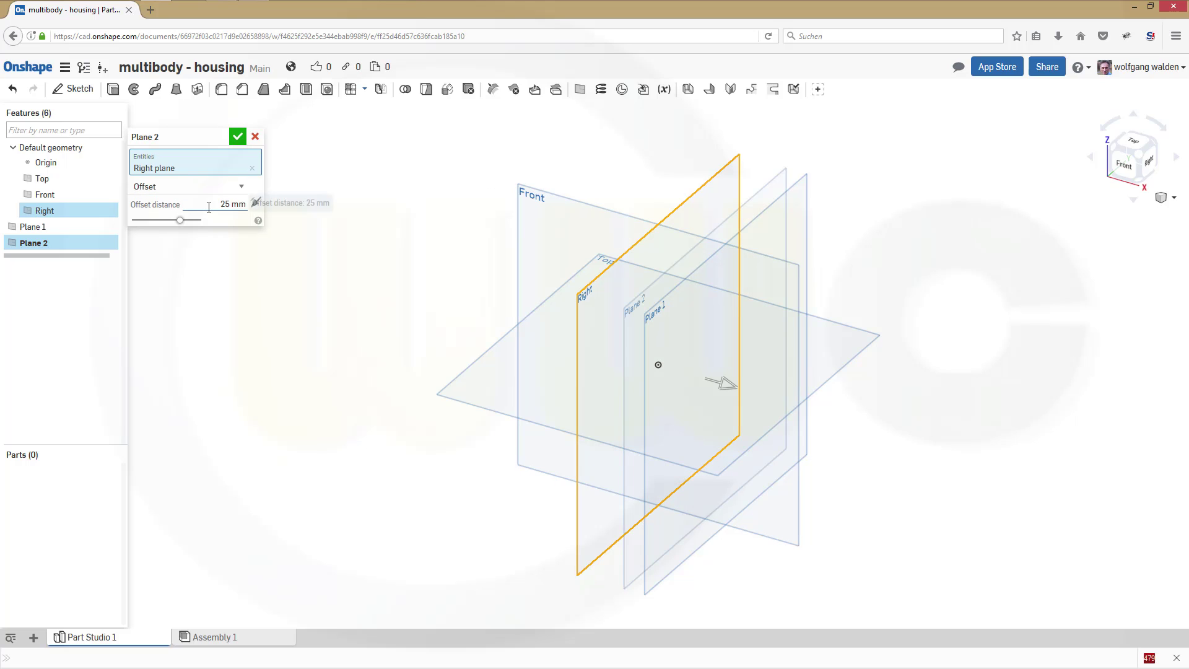
pyautogui.click(209, 207)
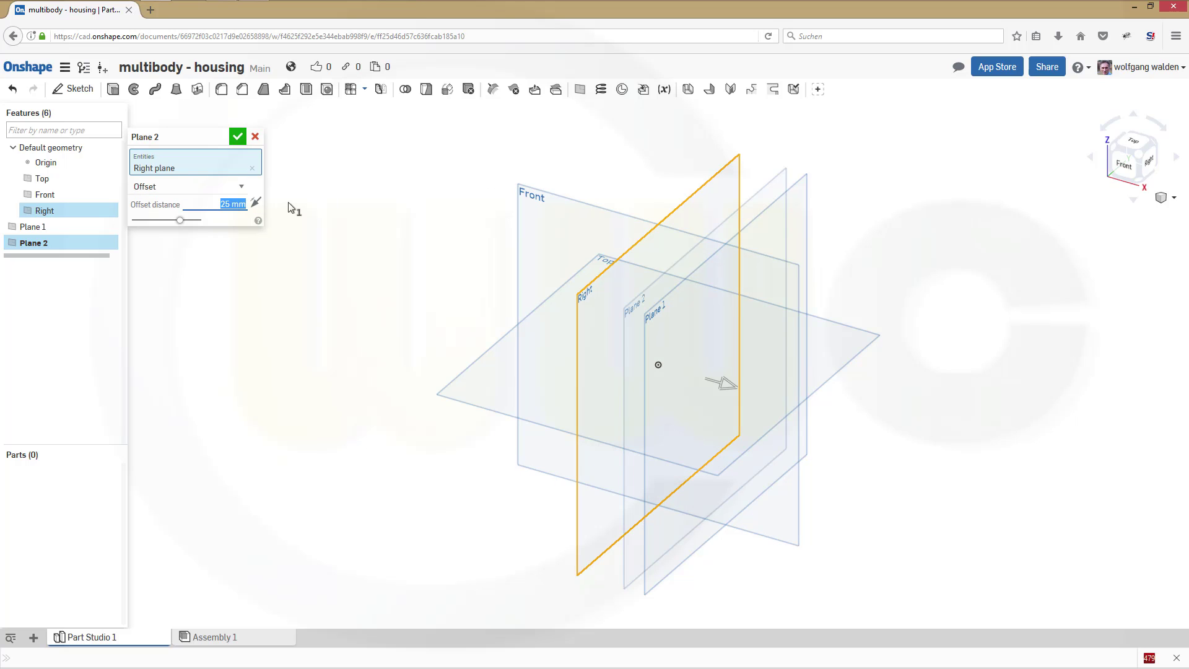
pyautogui.write('88')
pyautogui.press('Return')
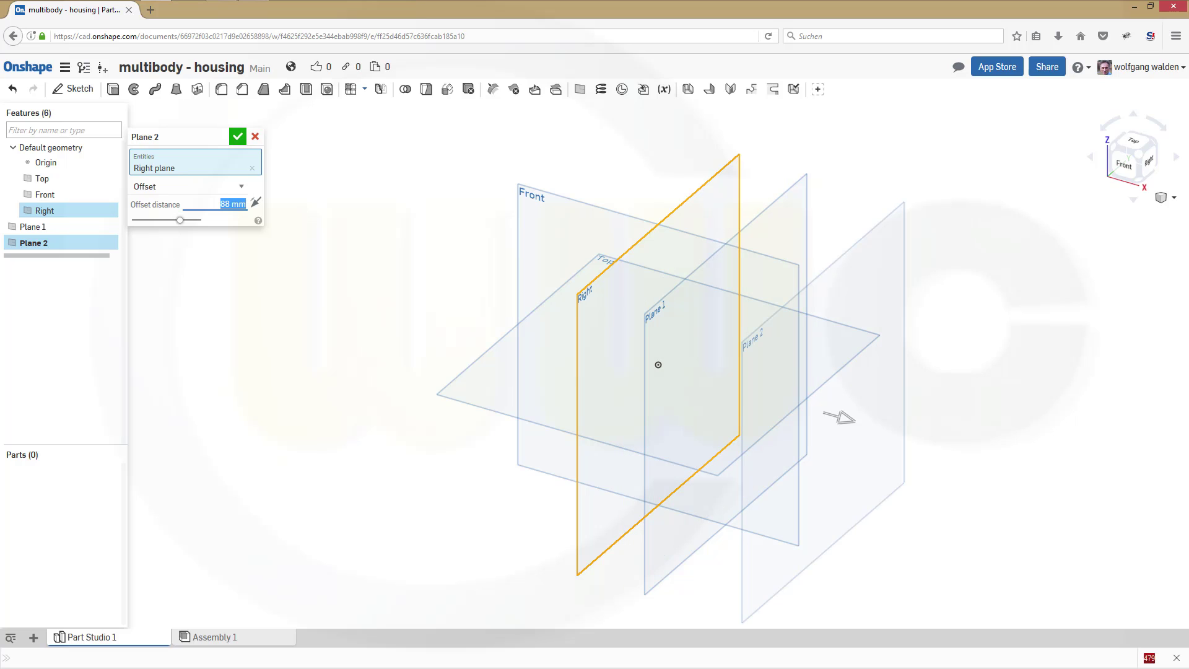
pyautogui.click(237, 136)
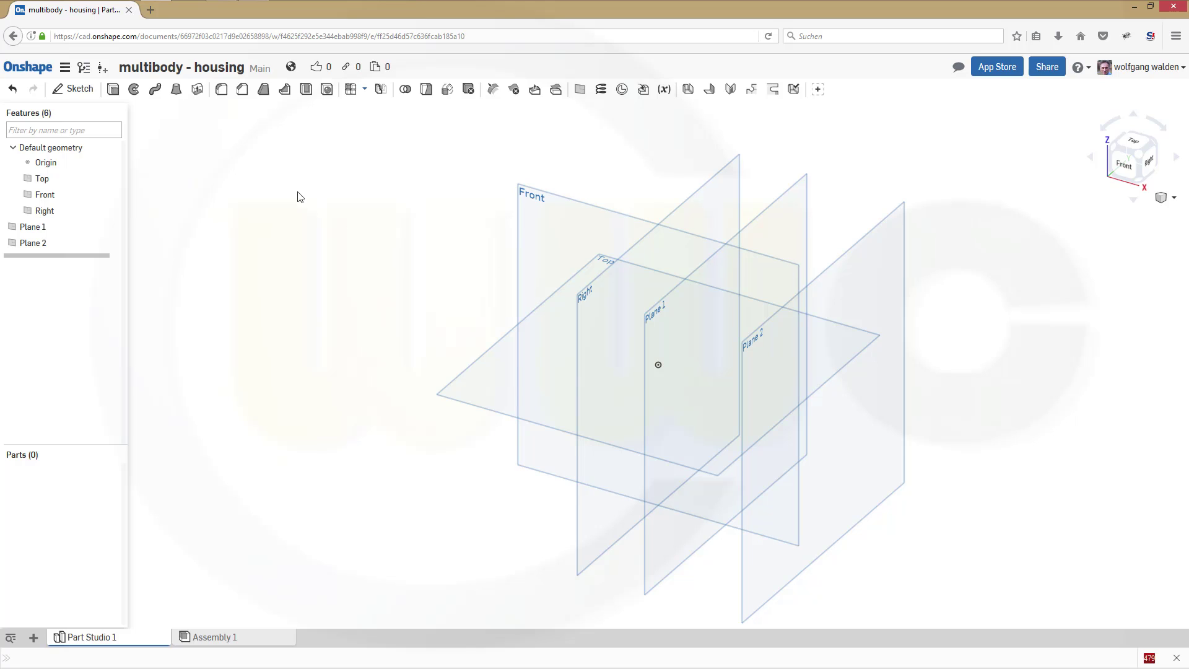
# Create a plane offset 36 mm from the Right plane in the opposite, negative X direction.
pyautogui.click(580, 90)
pyautogui.click(581, 339)
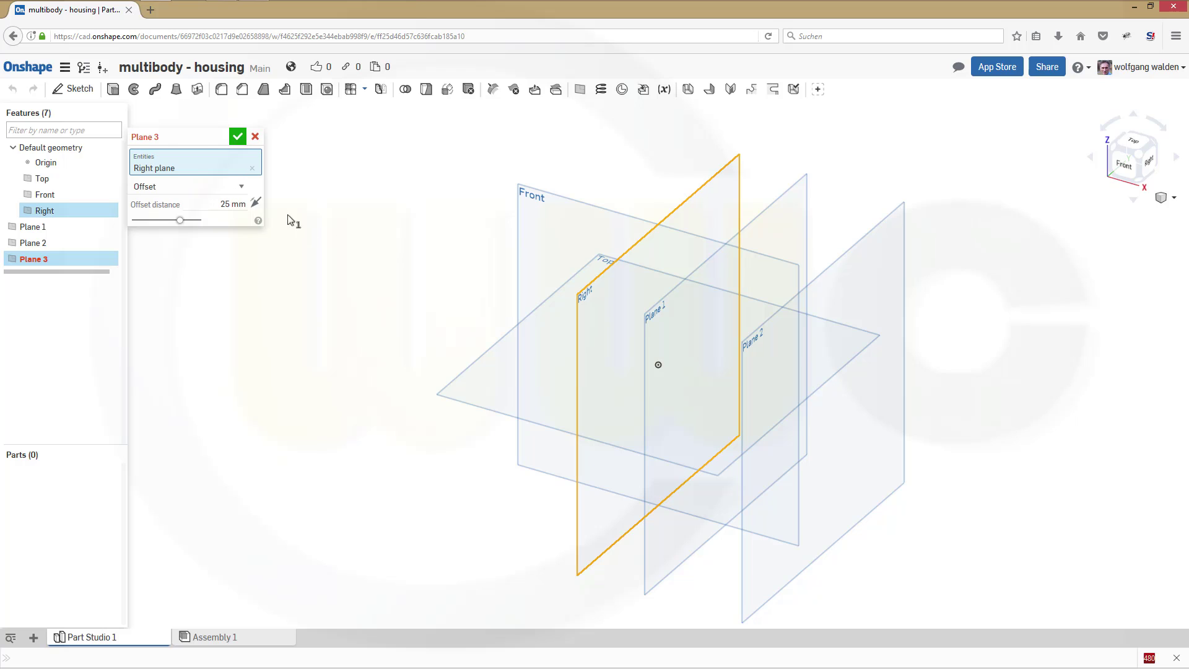
pyautogui.click(208, 207)
pyautogui.write('36')
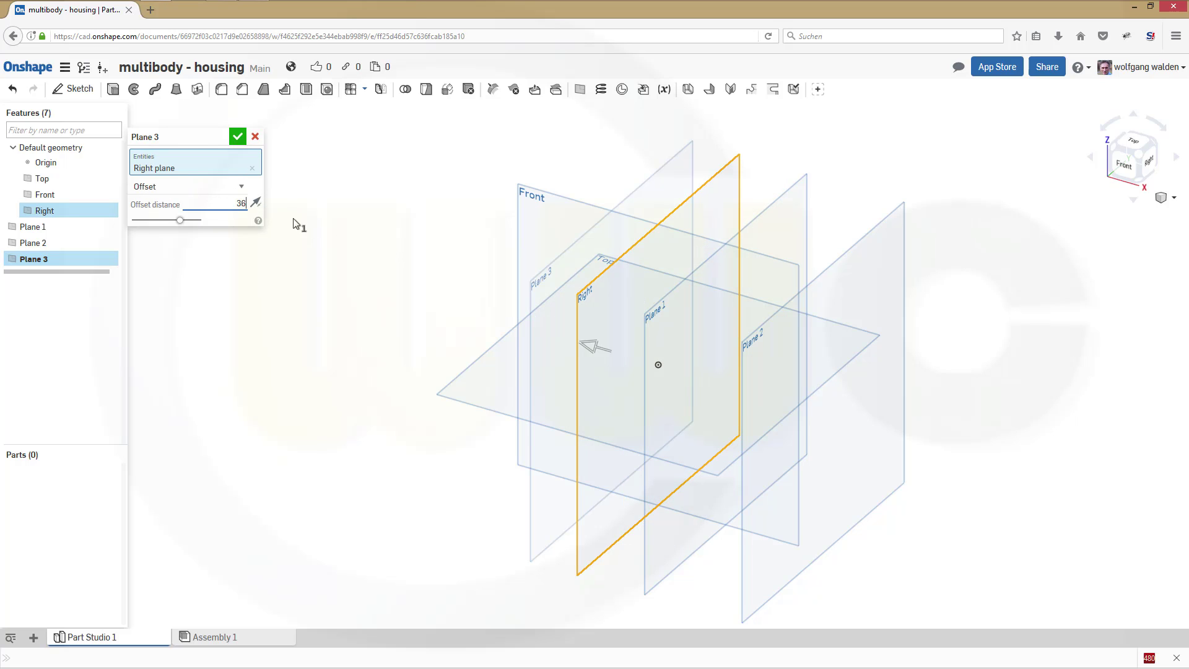
pyautogui.press('Return')
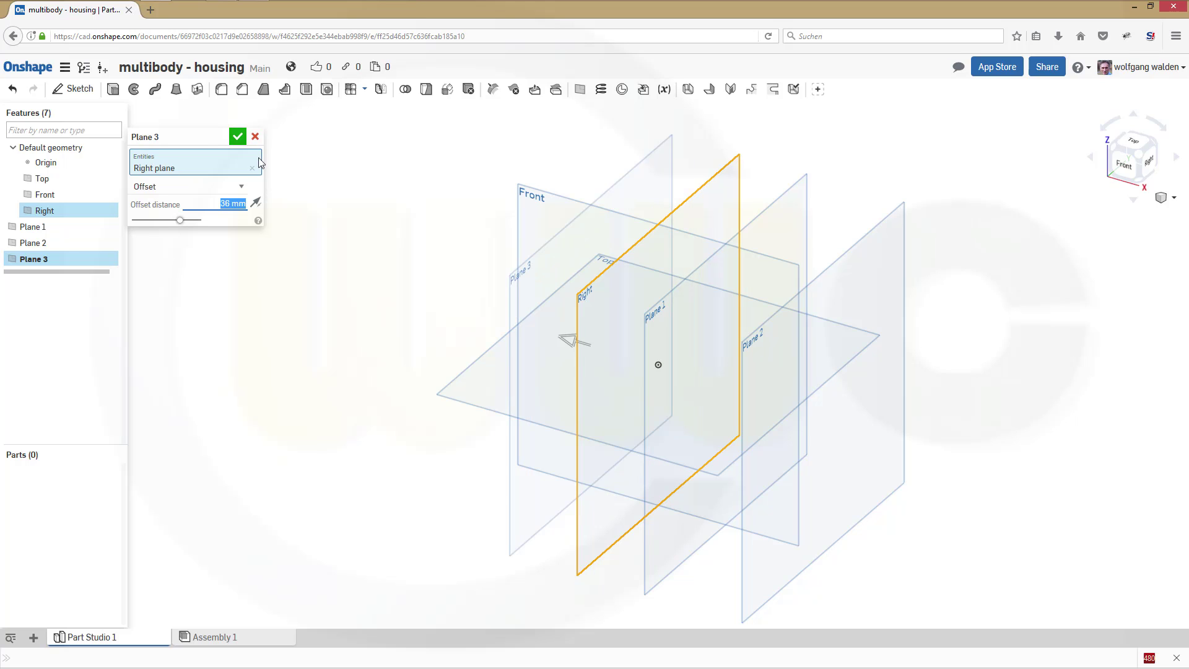
pyautogui.click(237, 136)
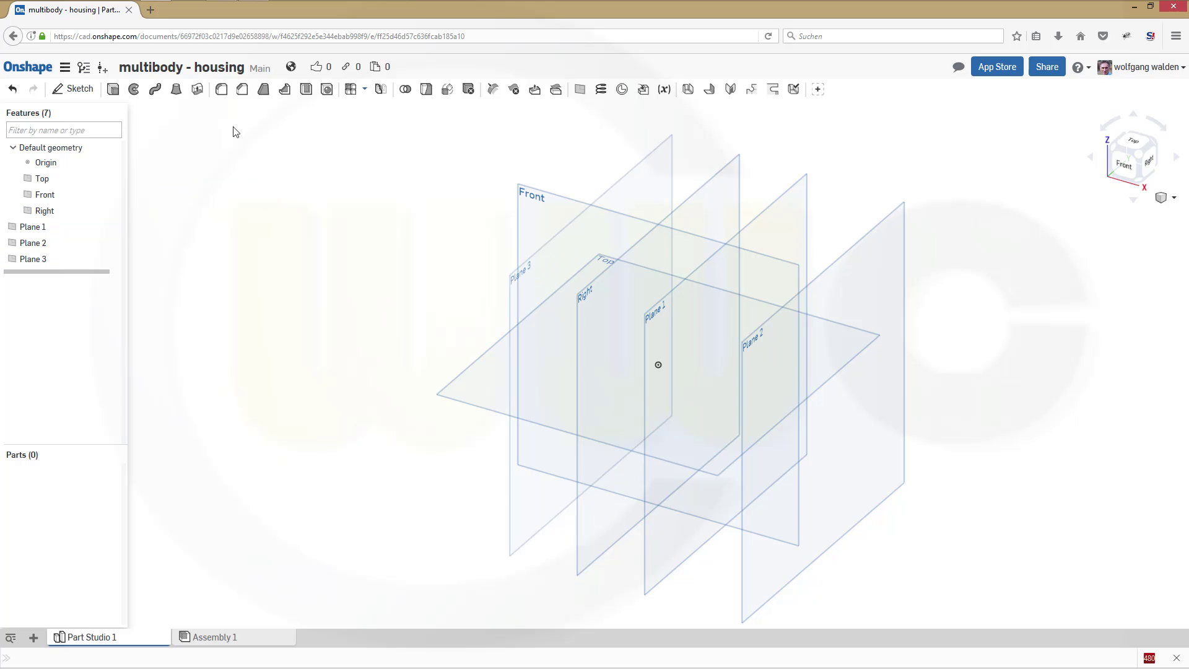
# Create a plane offset 88 mm from the Right plane in the negative X direction.
pyautogui.click(580, 88)
pyautogui.click(607, 270)
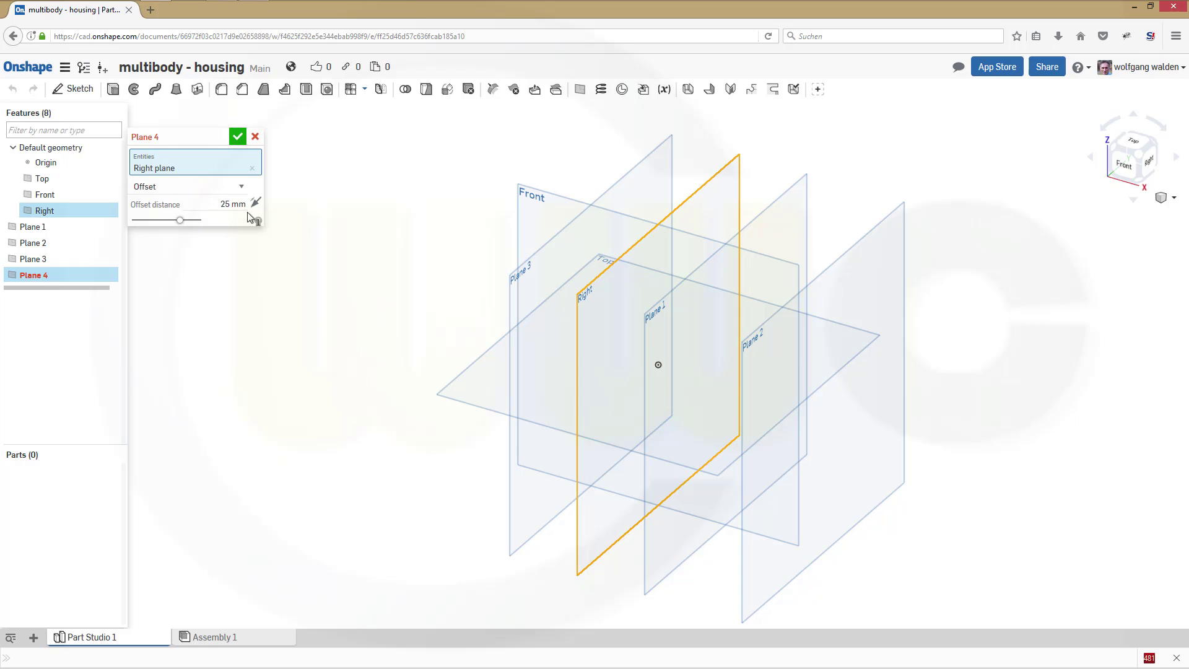
pyautogui.click(211, 206)
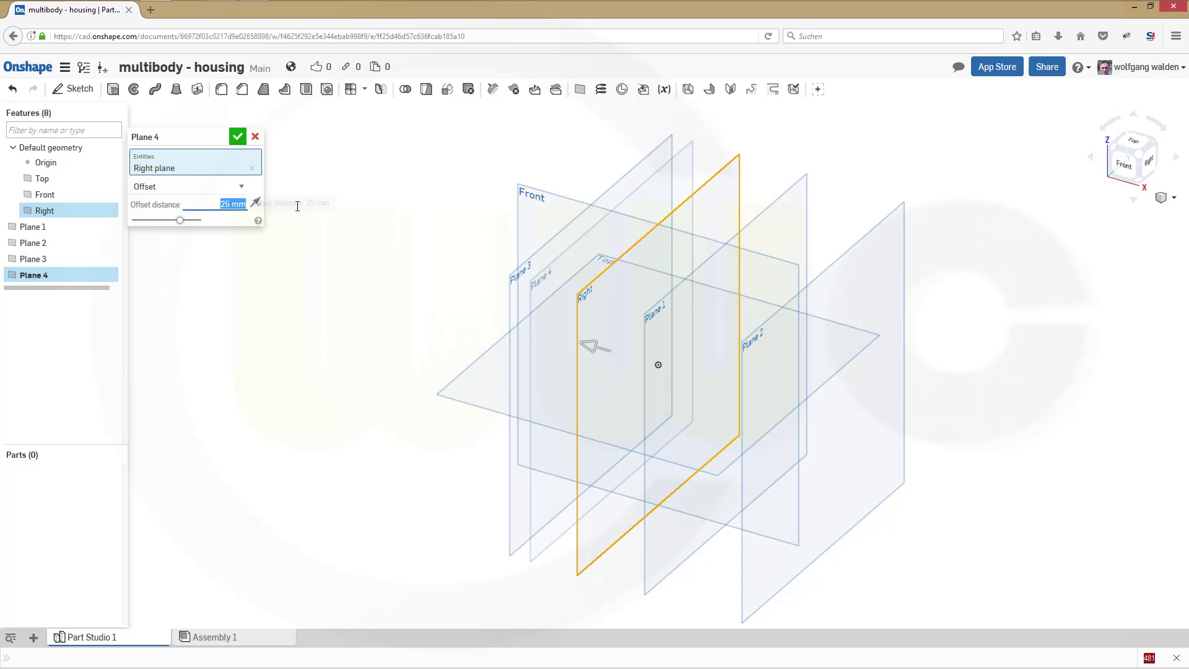
pyautogui.write('88')
pyautogui.press('Return')
pyautogui.click(239, 138)
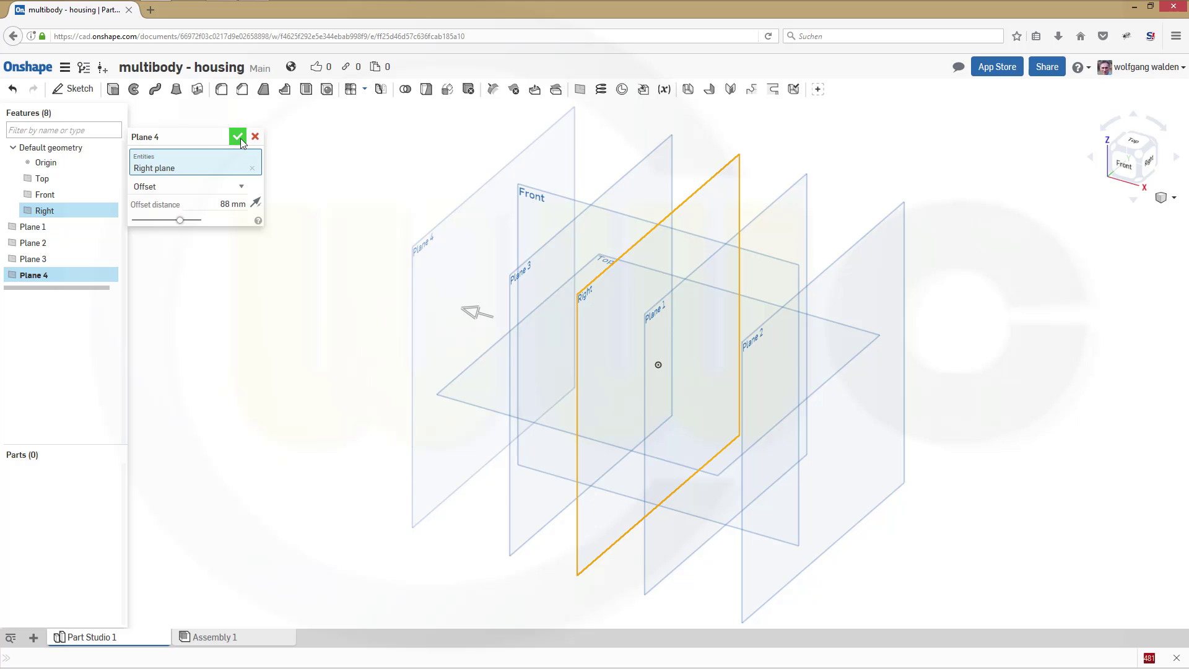
# Create a plane offset 5 mm below the Top plane, using the opposite direction.
pyautogui.click(580, 90)
pyautogui.click(484, 413)
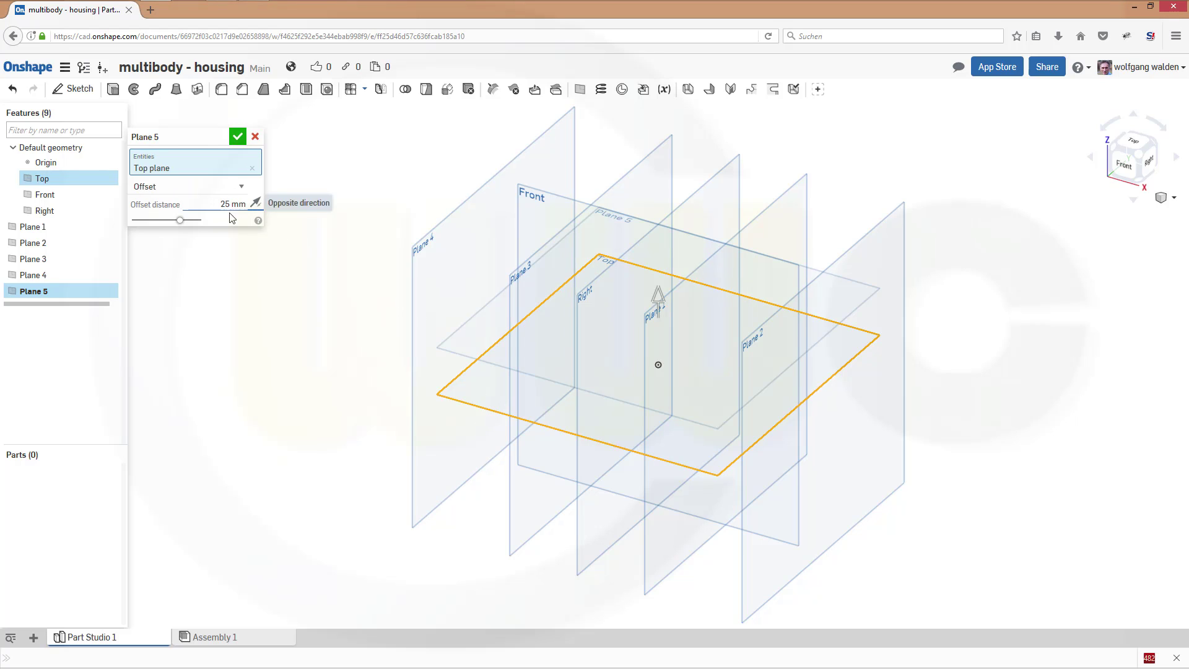
pyautogui.click(257, 202)
pyautogui.write('5')
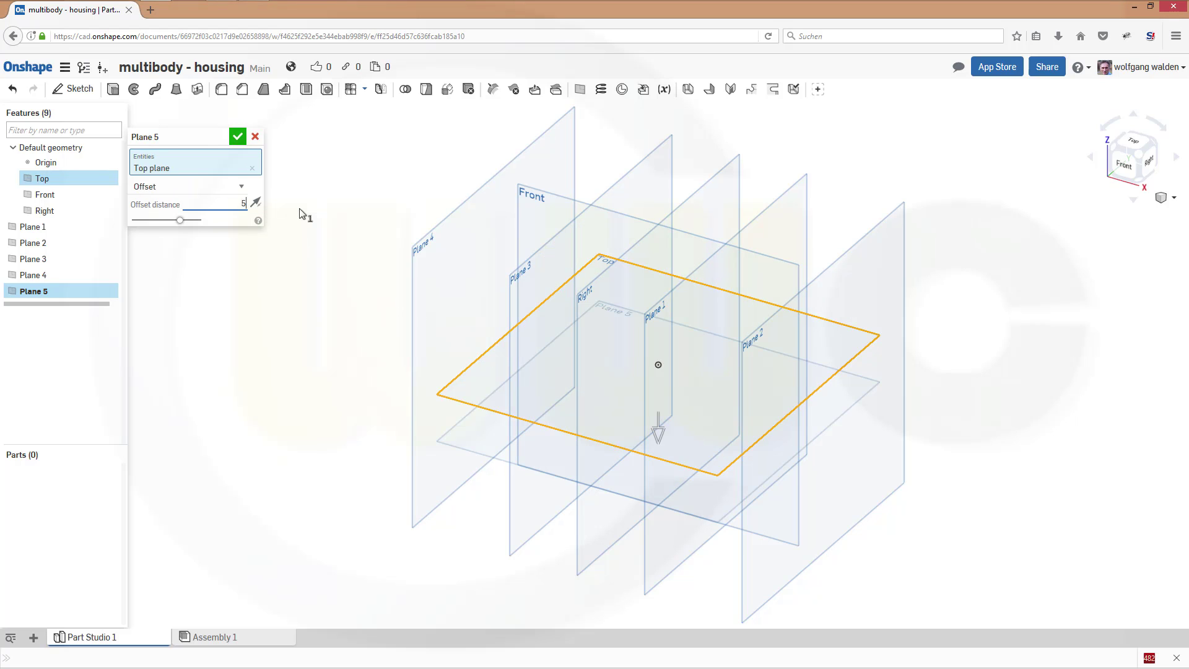
pyautogui.press('Return')
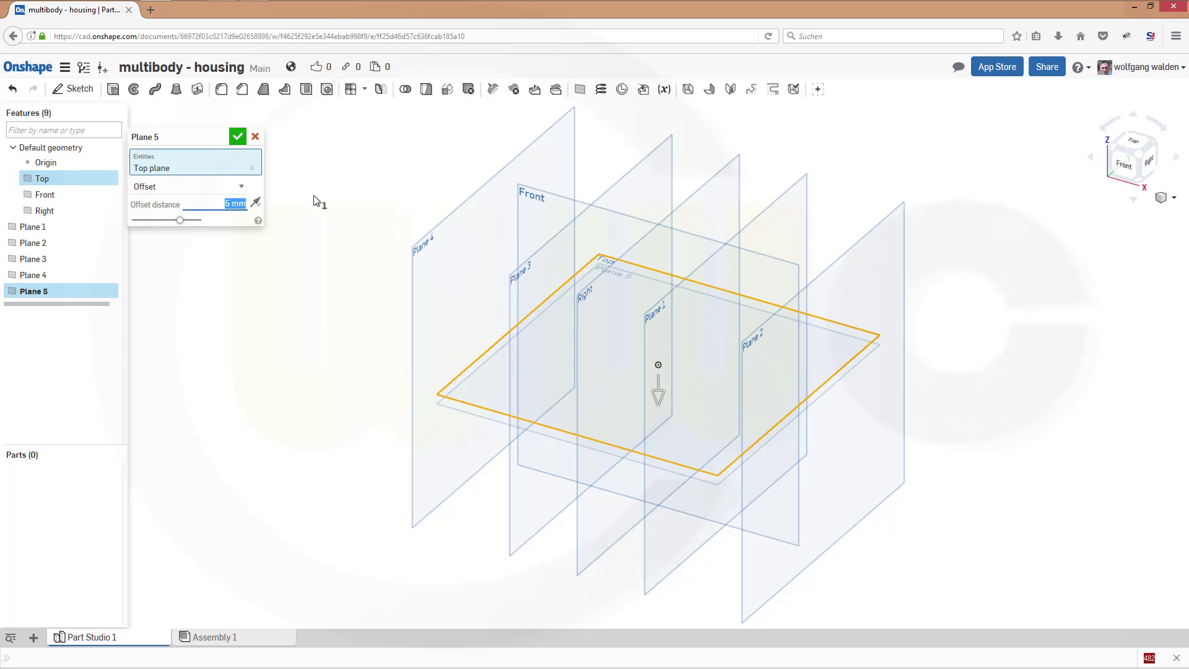
pyautogui.click(239, 137)
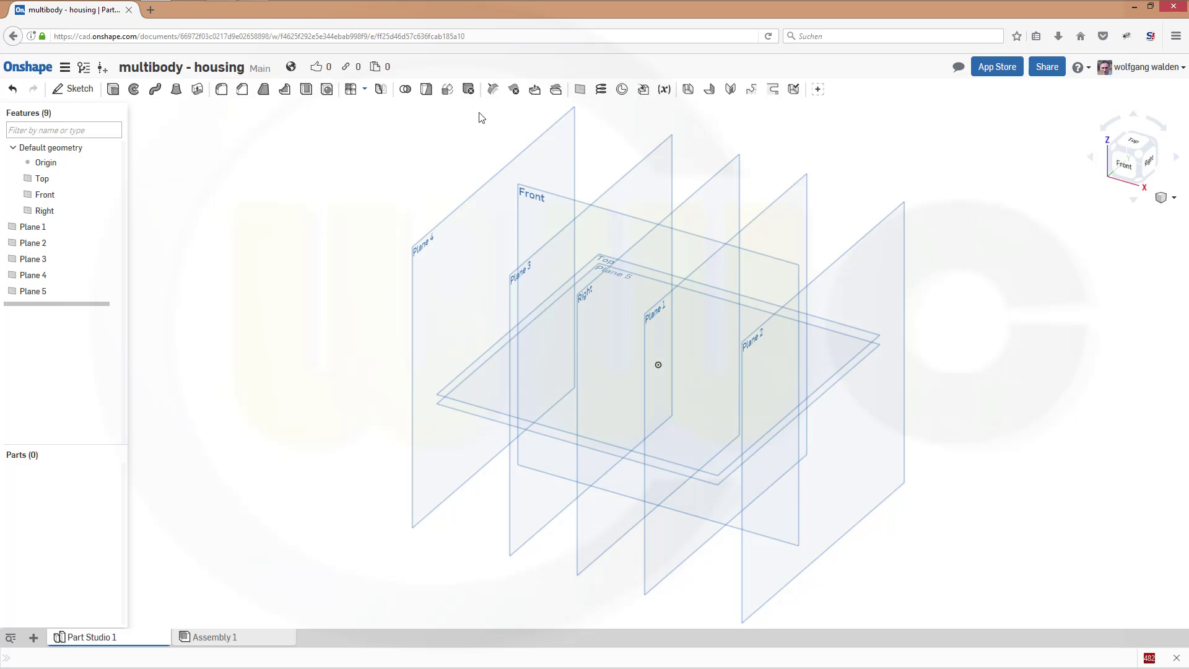
# Create a plane offset 90 mm above the Top plane.
pyautogui.click(579, 88)
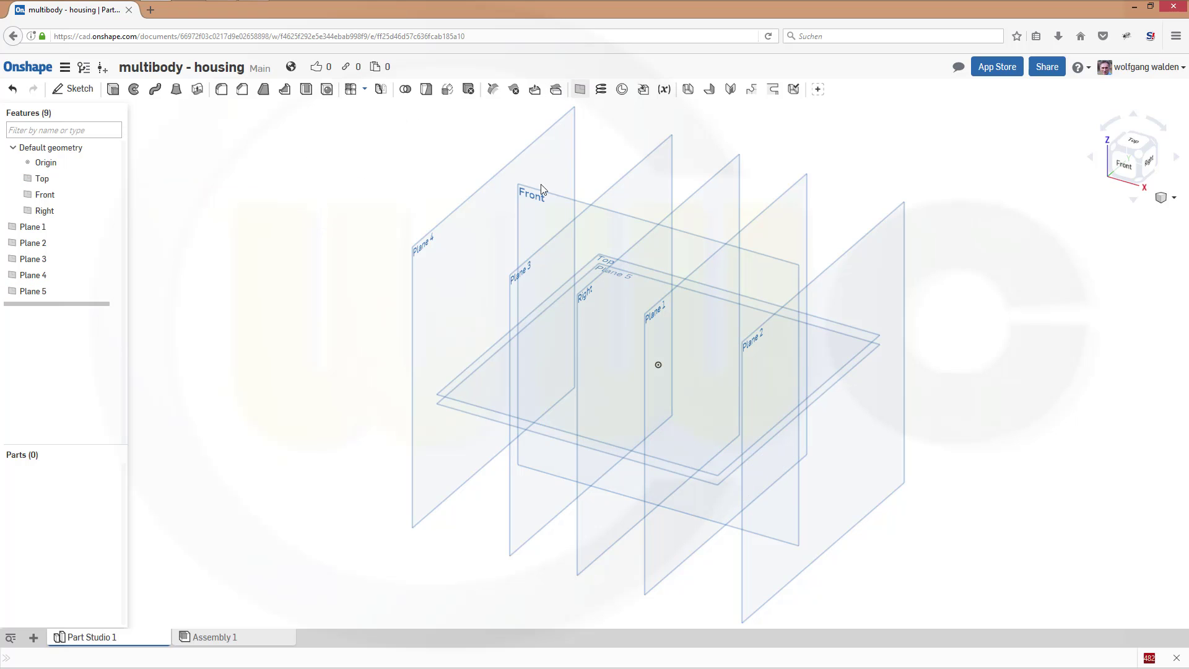
pyautogui.click(483, 407)
pyautogui.click(225, 205)
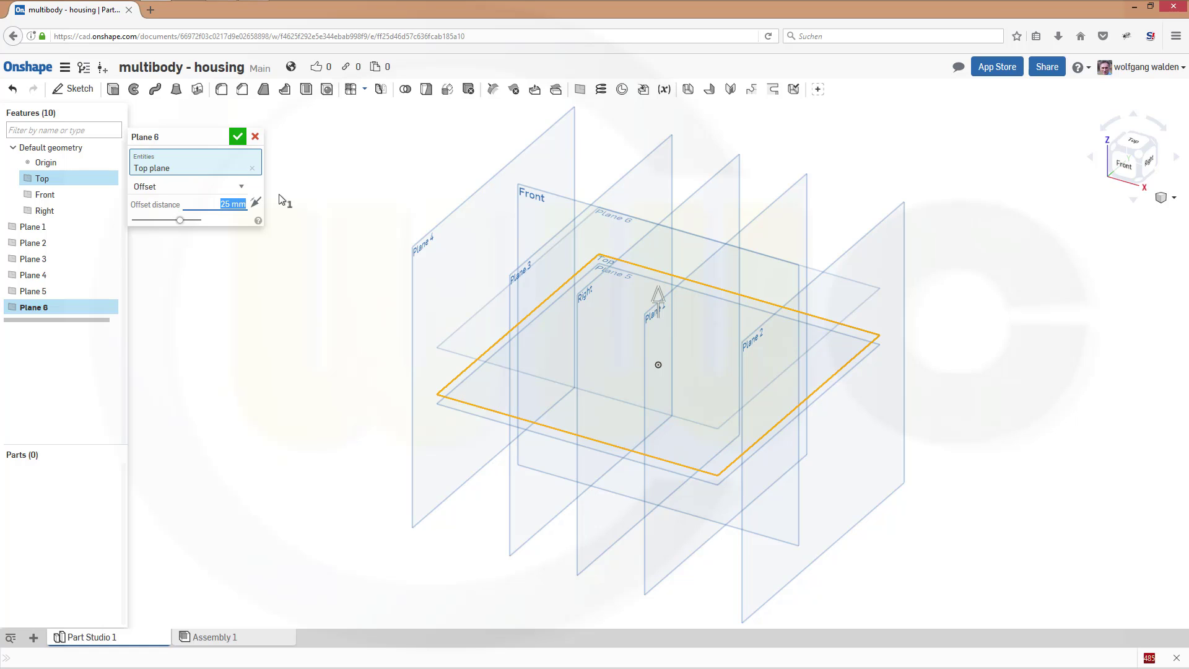
pyautogui.write('90')
pyautogui.press('Return')
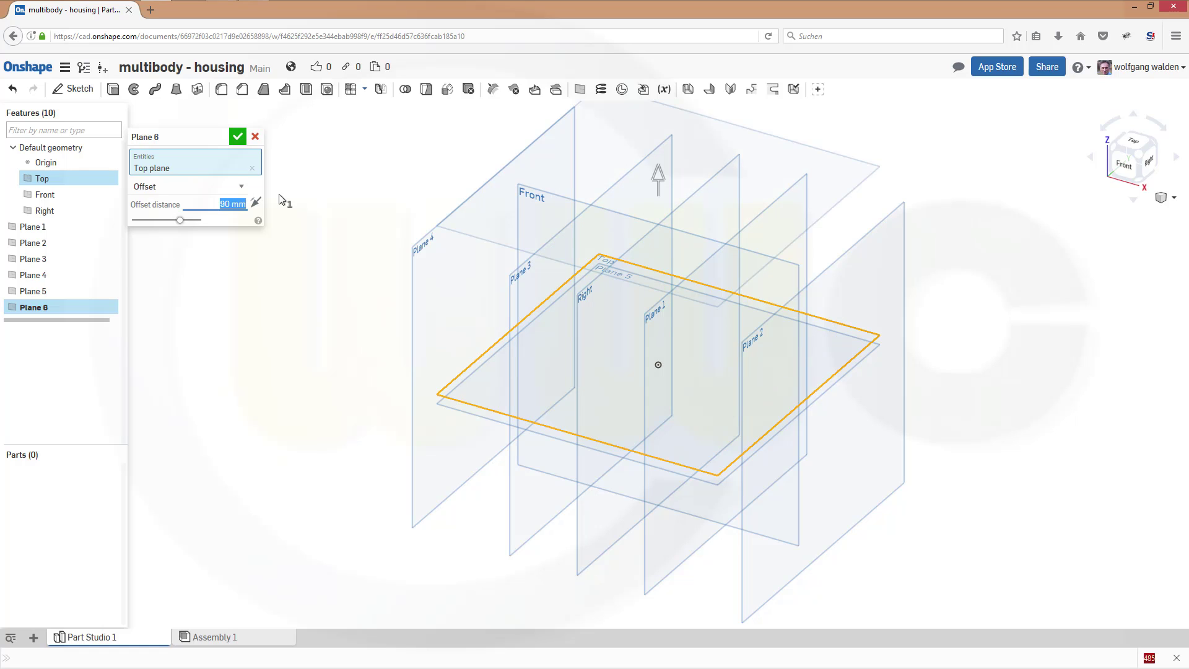
pyautogui.click(239, 139)
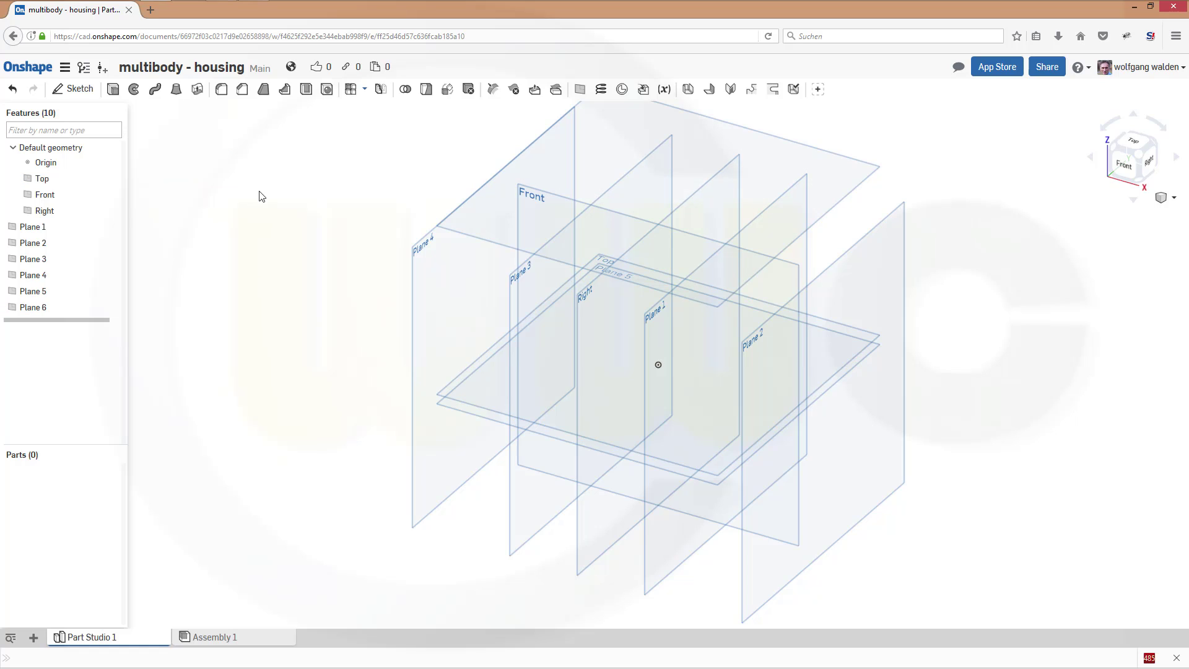
# Create a plane offset 44 mm above the Top plane.
pyautogui.click(580, 88)
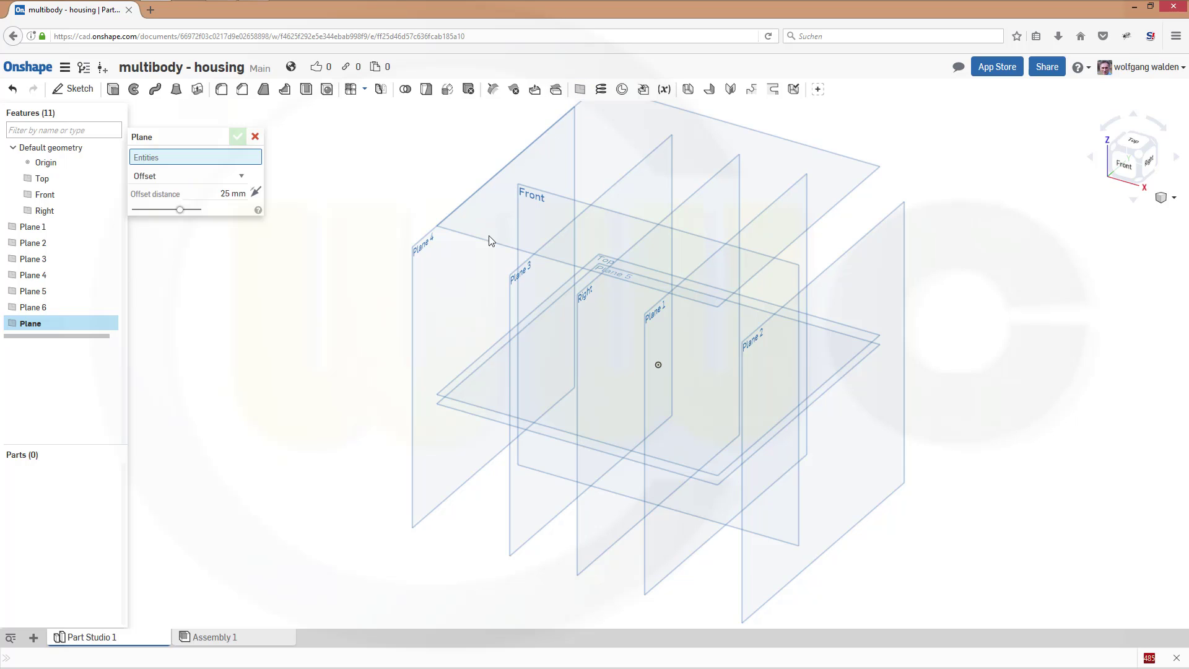
pyautogui.click(481, 407)
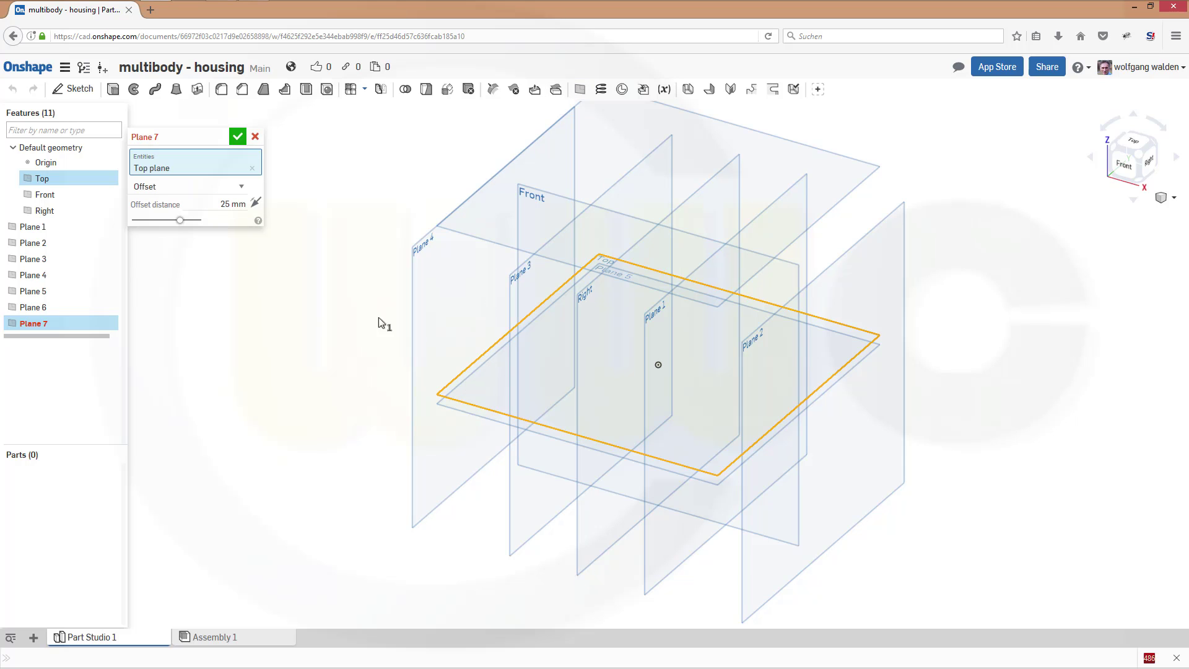
pyautogui.click(215, 210)
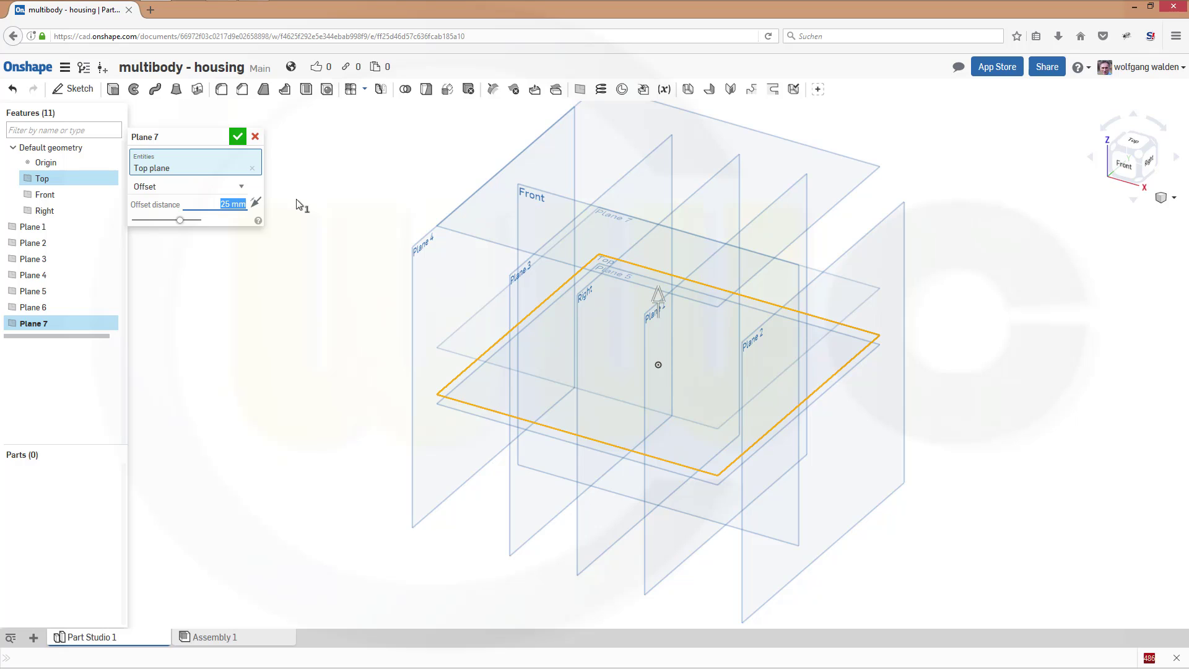
pyautogui.write('44')
pyautogui.press('Return')
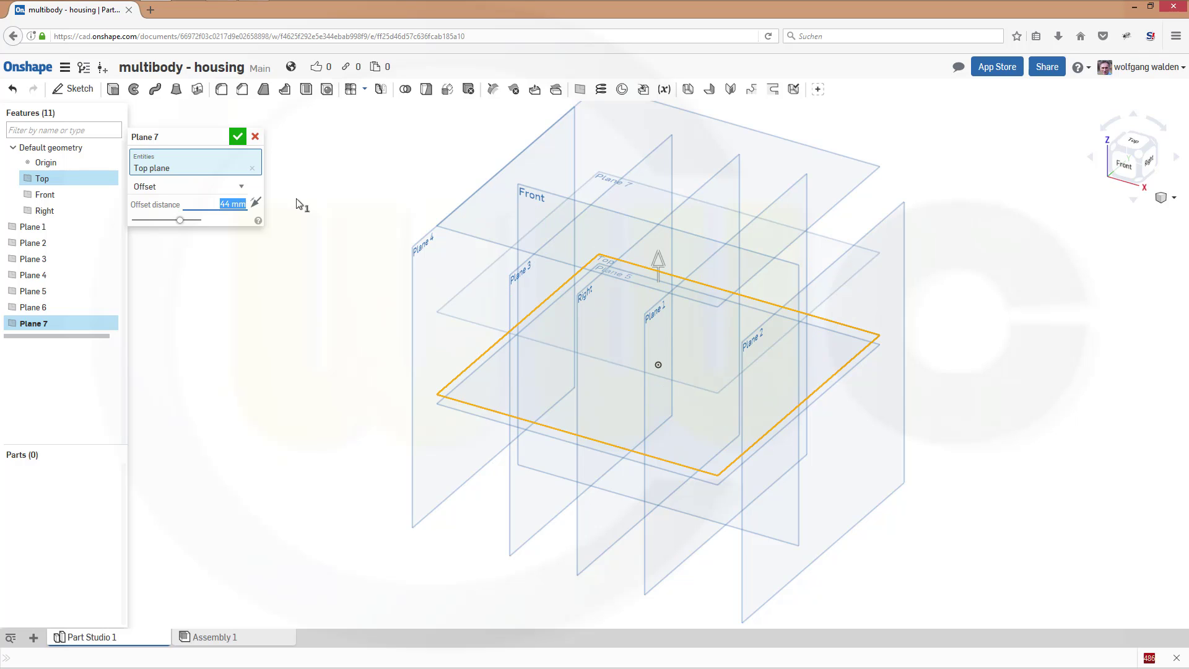
pyautogui.click(237, 136)
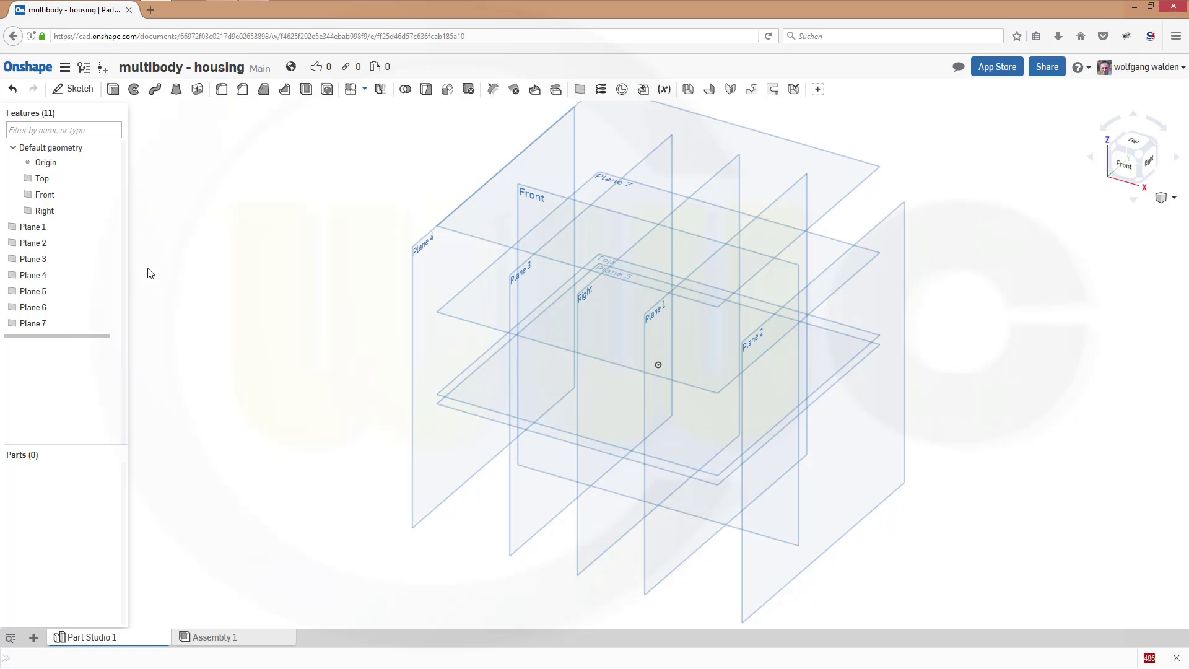
# Rename the reference plane Plane 1 as right_inner.
pyautogui.click(52, 232)
pyautogui.click(52, 232)
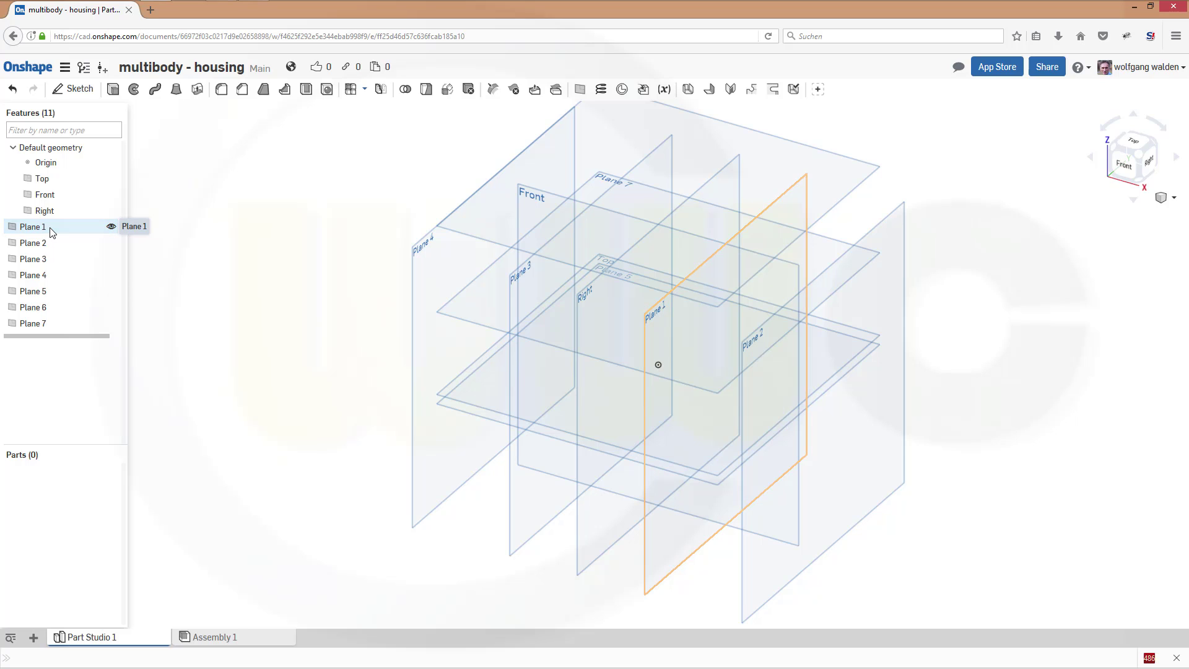
pyautogui.rightClick(49, 228)
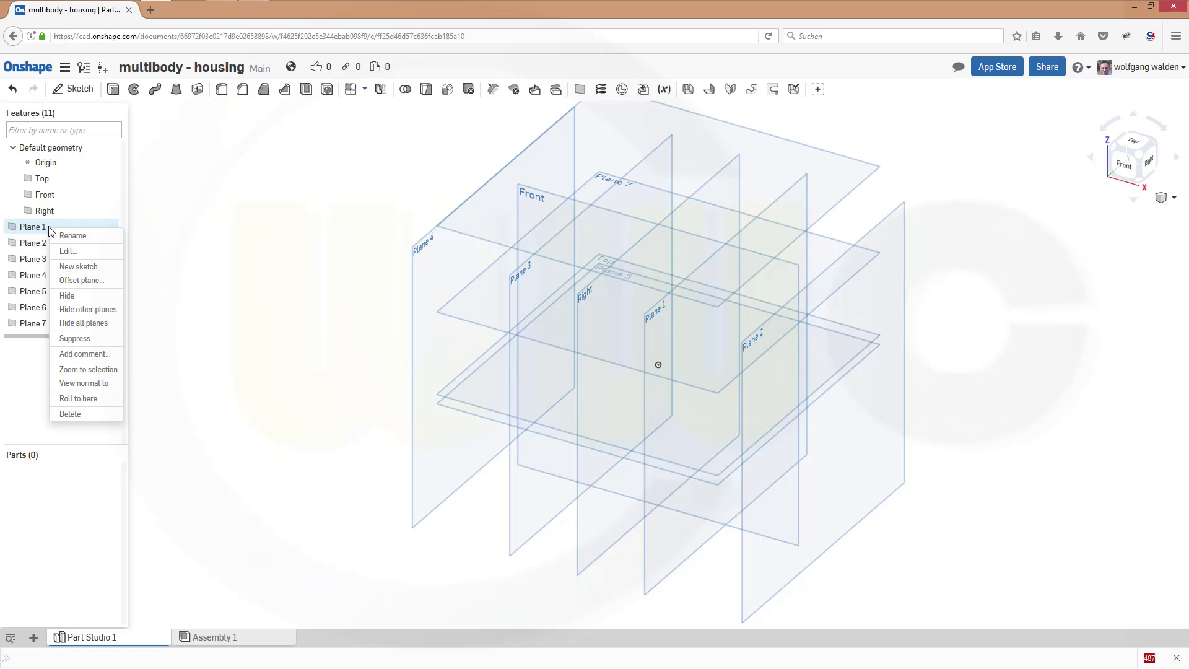
pyautogui.click(67, 236)
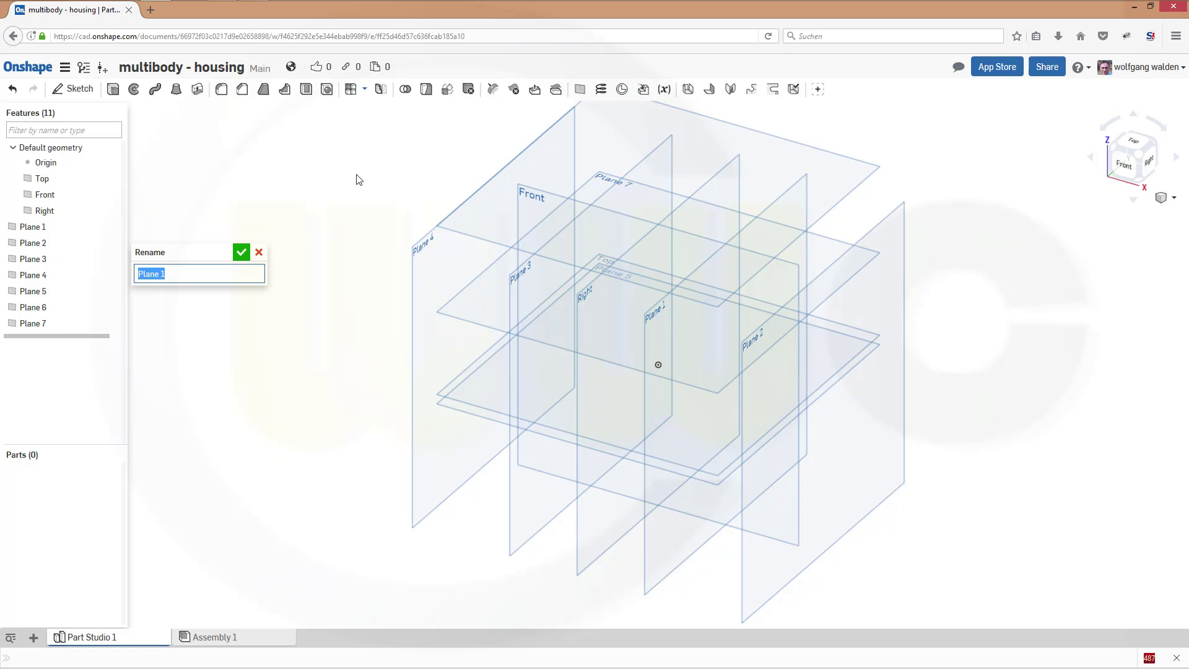
pyautogui.write('right_inner')
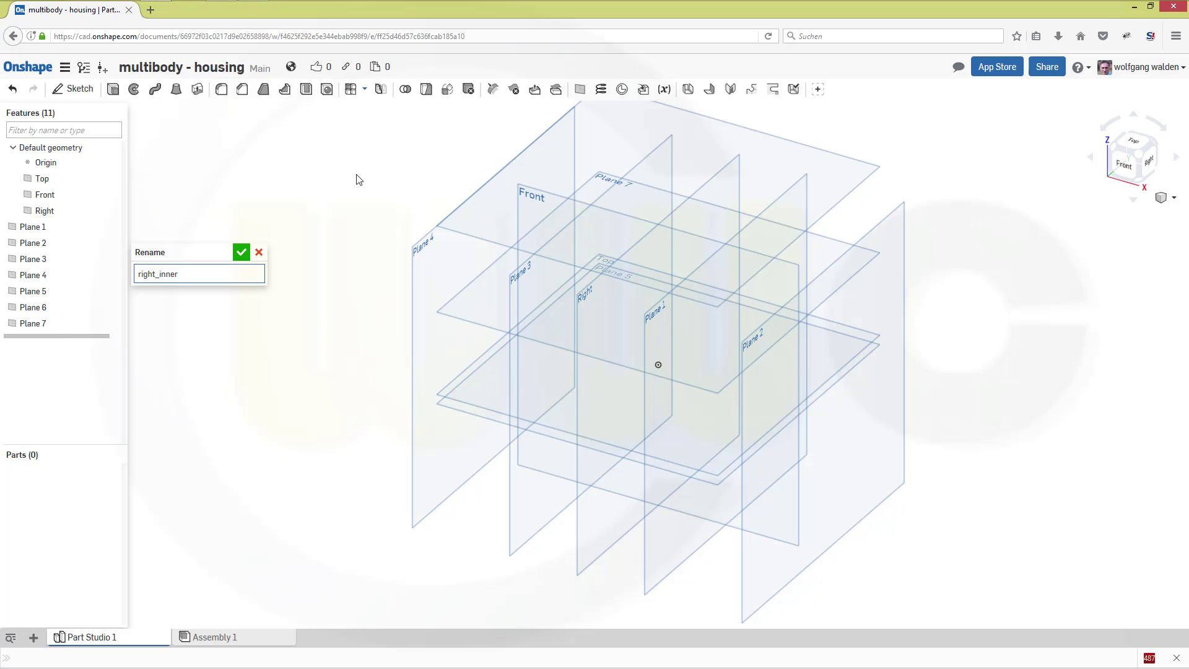
pyautogui.press('Return')
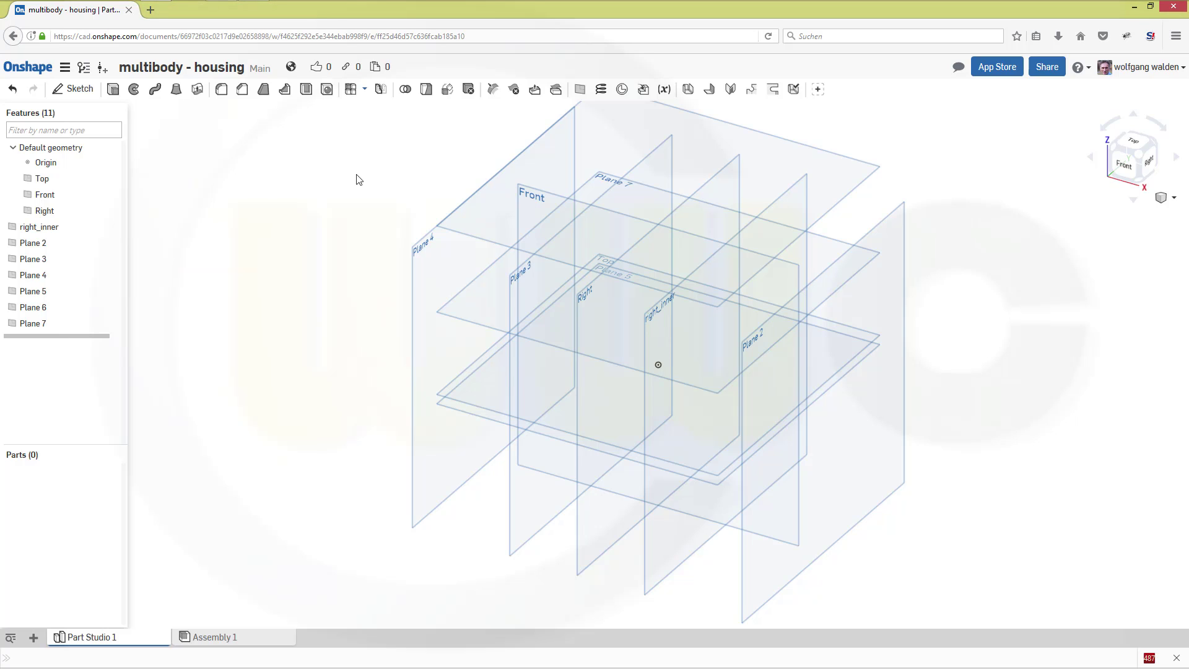
# Rename the reference plane Plane 2 as right_x.
pyautogui.rightClick(46, 247)
pyautogui.click(57, 254)
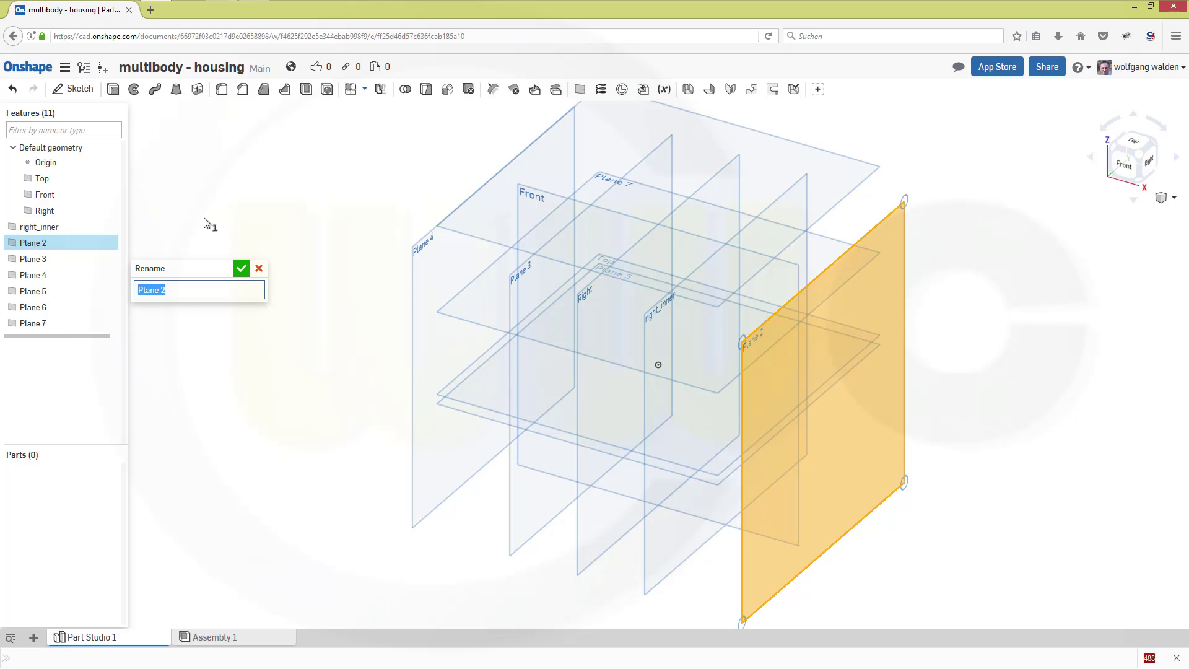
pyautogui.write('right_x')
pyautogui.press('Return')
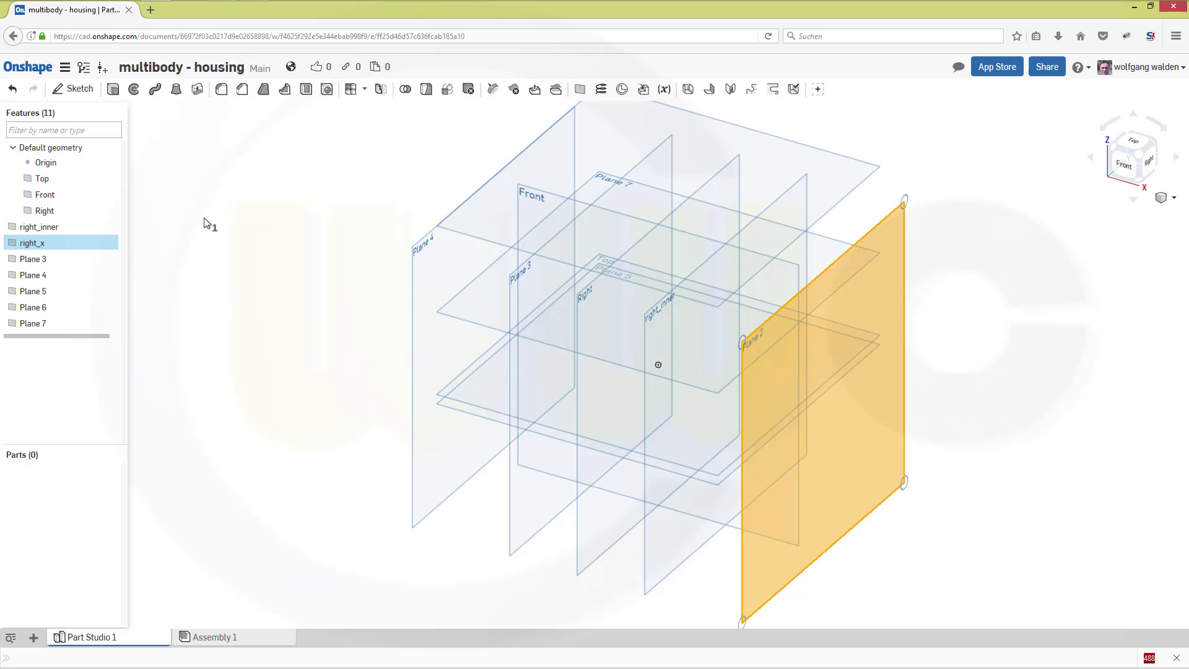
pyautogui.keyDown('ctrl'); pyautogui.click(55, 257); pyautogui.keyUp('ctrl')
pyautogui.rightClick(56, 257)
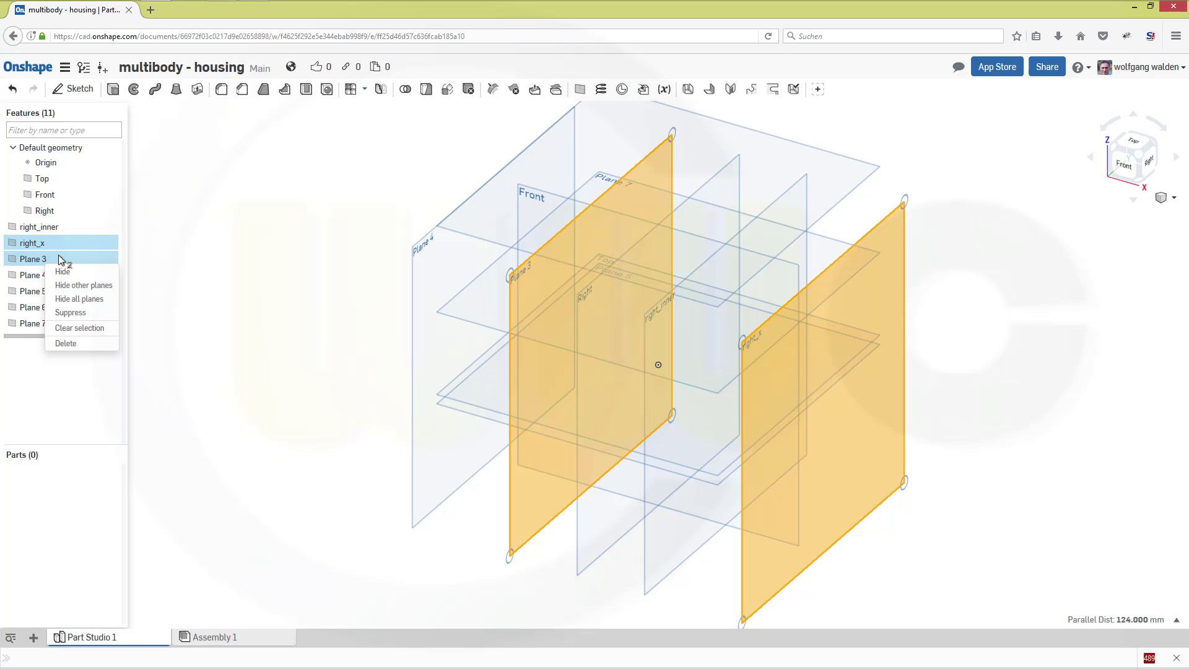
pyautogui.click(166, 227)
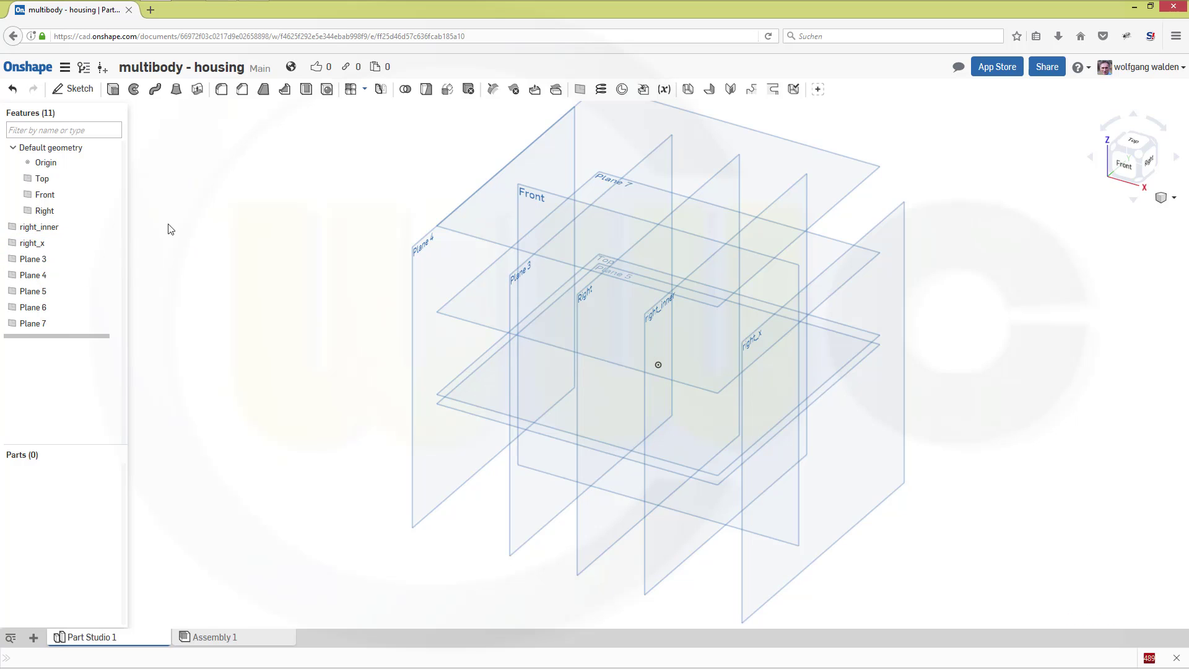
# Rename the reference plane Plane 3 as left_inner.
pyautogui.rightClick(43, 262)
pyautogui.click(80, 272)
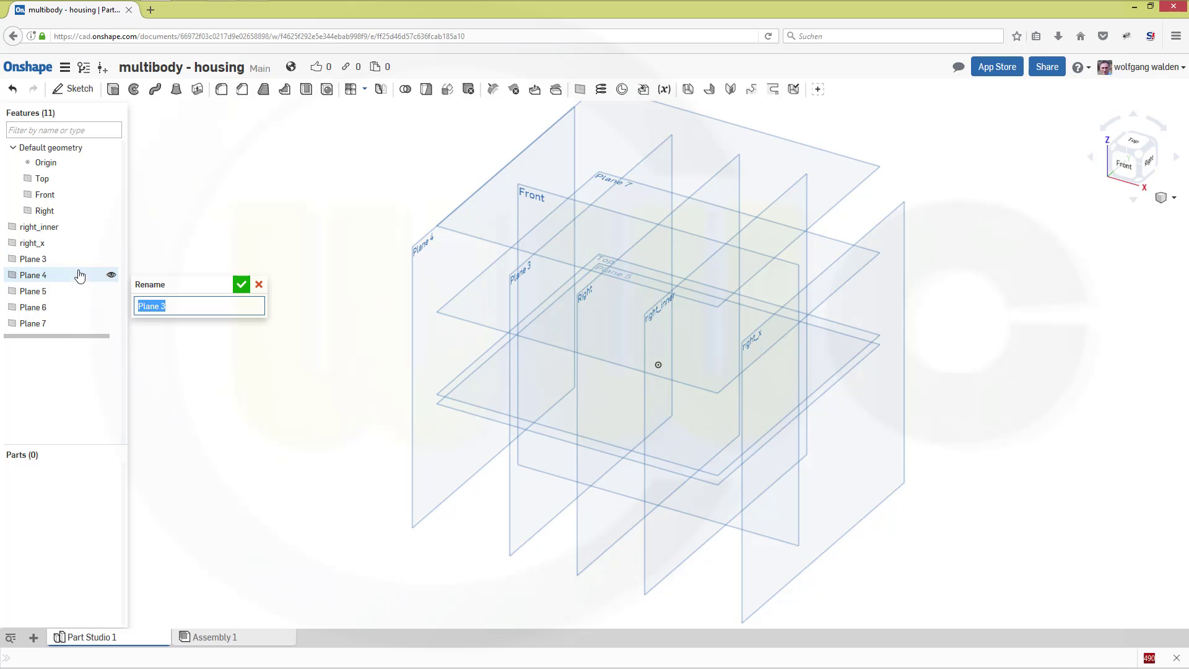
pyautogui.write('l')
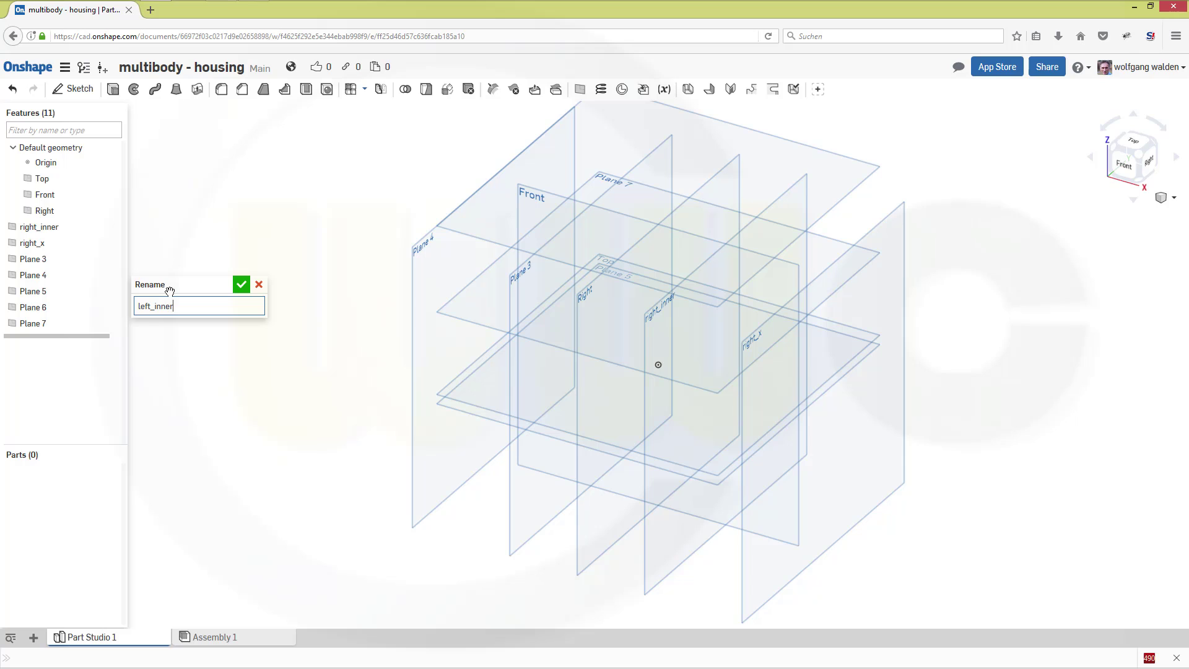
pyautogui.write('eft_inner')
pyautogui.press('Return')
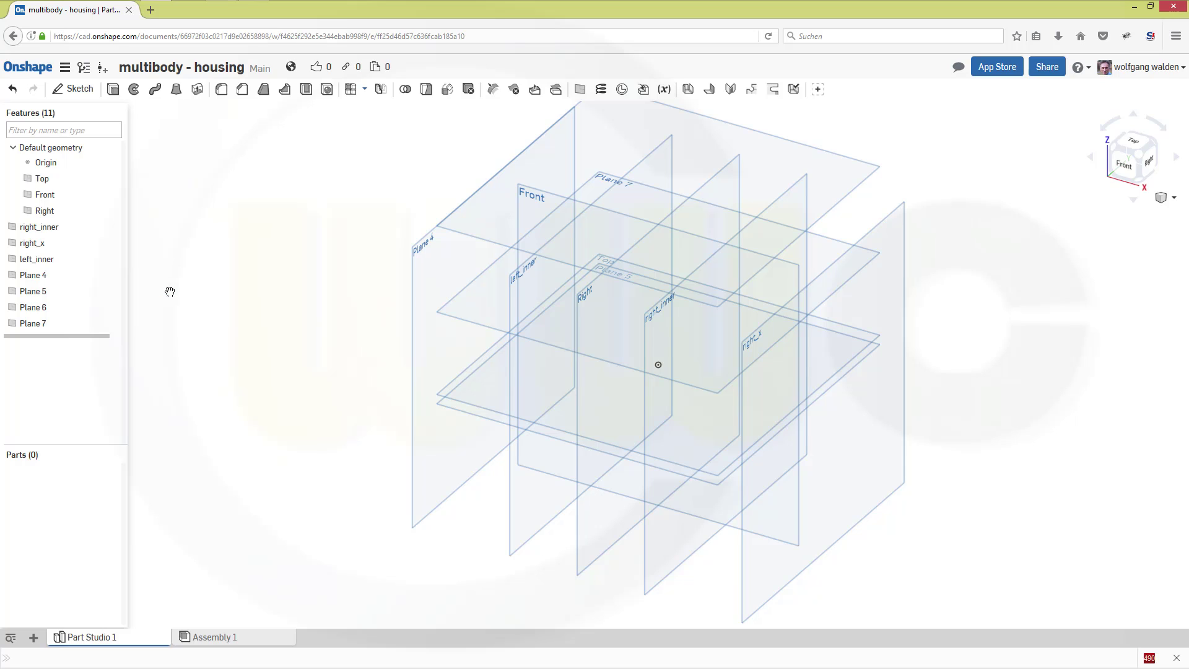
# Rename the reference plane Plane 4 as left_x and clear the selection.
pyautogui.click(59, 278)
pyautogui.rightClick(59, 278)
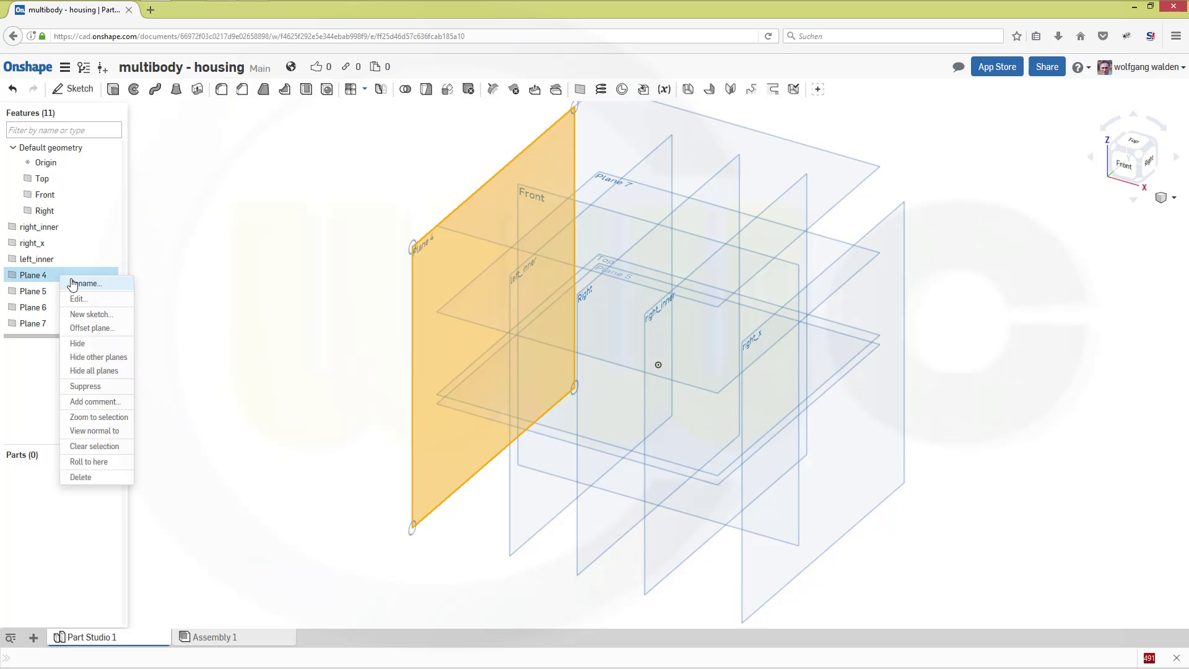
pyautogui.click(79, 283)
pyautogui.write('left_x')
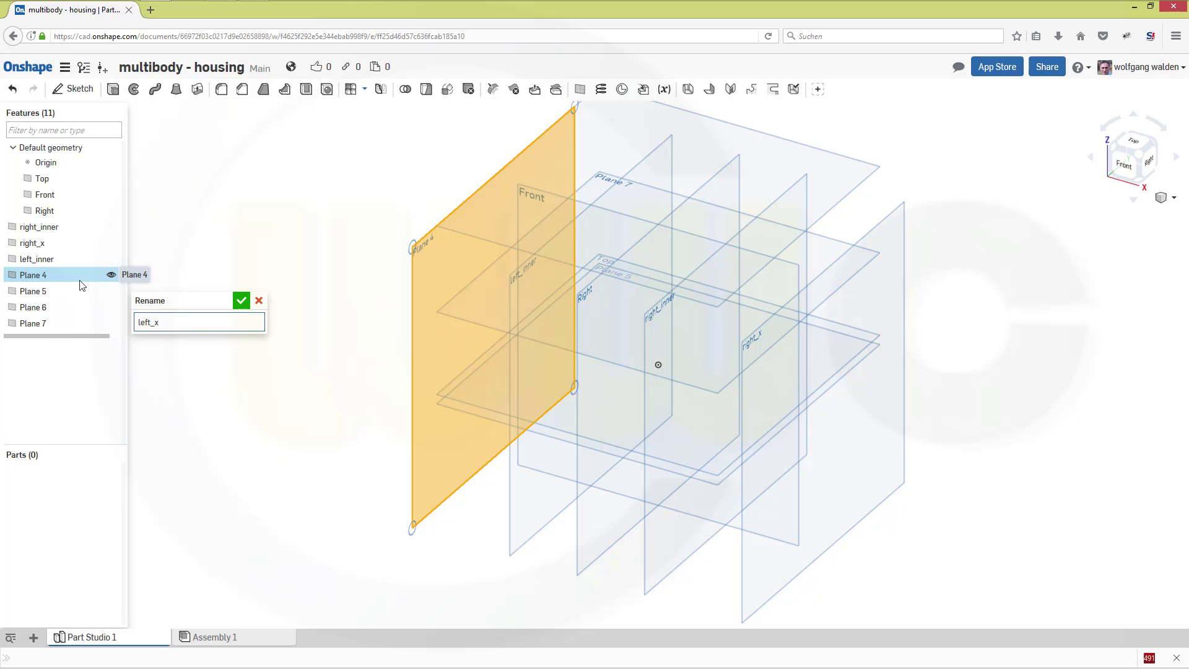
pyautogui.press('Return')
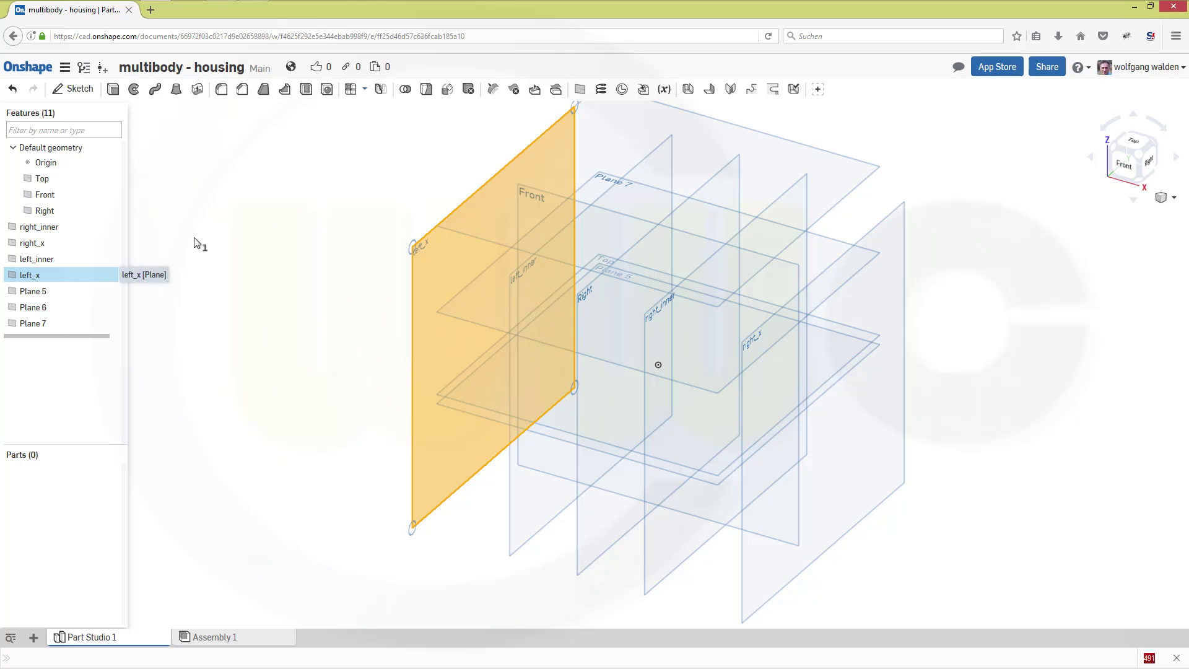
pyautogui.click(176, 262)
# Rename the reference plane Plane 5, just below the Top plane, as bottom.
pyautogui.click(51, 298)
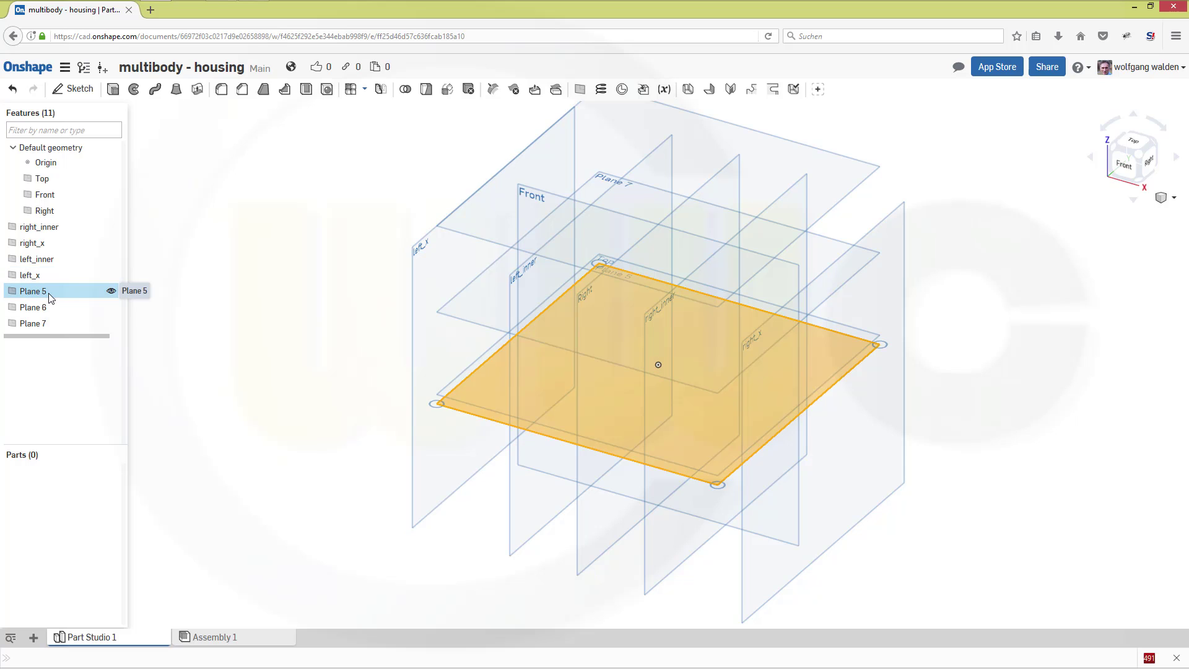
pyautogui.rightClick(51, 297)
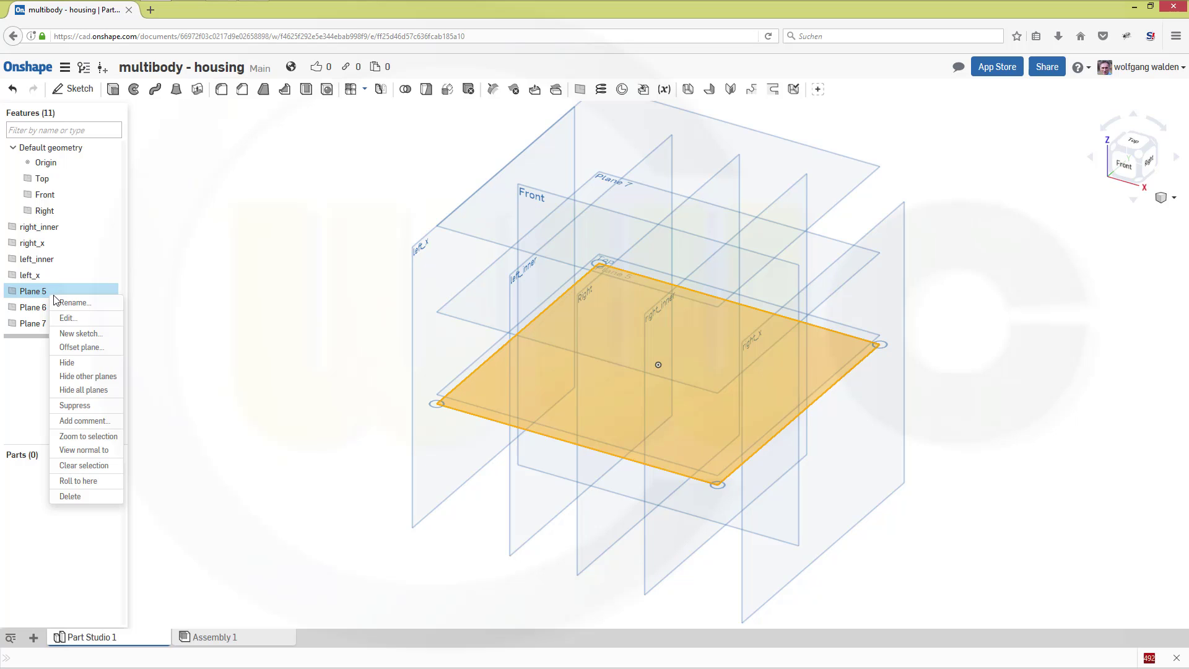
pyautogui.click(63, 302)
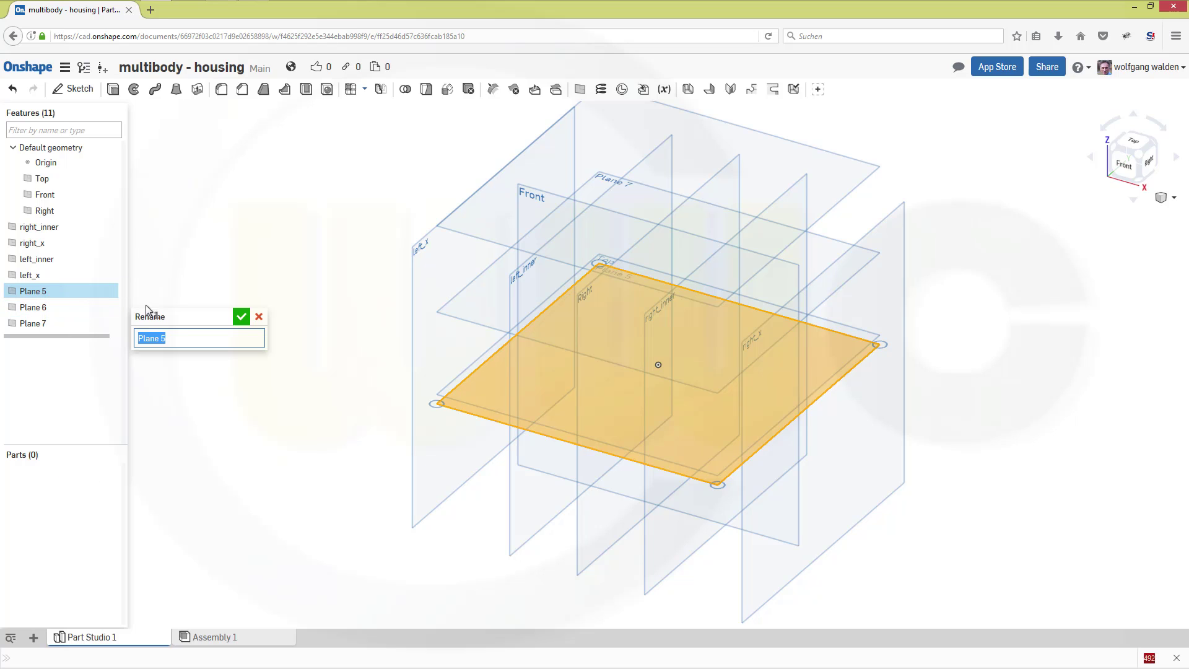
pyautogui.click(175, 335)
pyautogui.hotkey('ctrl', 'BackSpace')
pyautogui.hotkey('ctrl', 'BackSpace')
pyautogui.write('b')
pyautogui.press('BackSpace')
pyautogui.write('b')
pyautogui.press('BackSpace')
pyautogui.write('bottom')
pyautogui.press('Return')
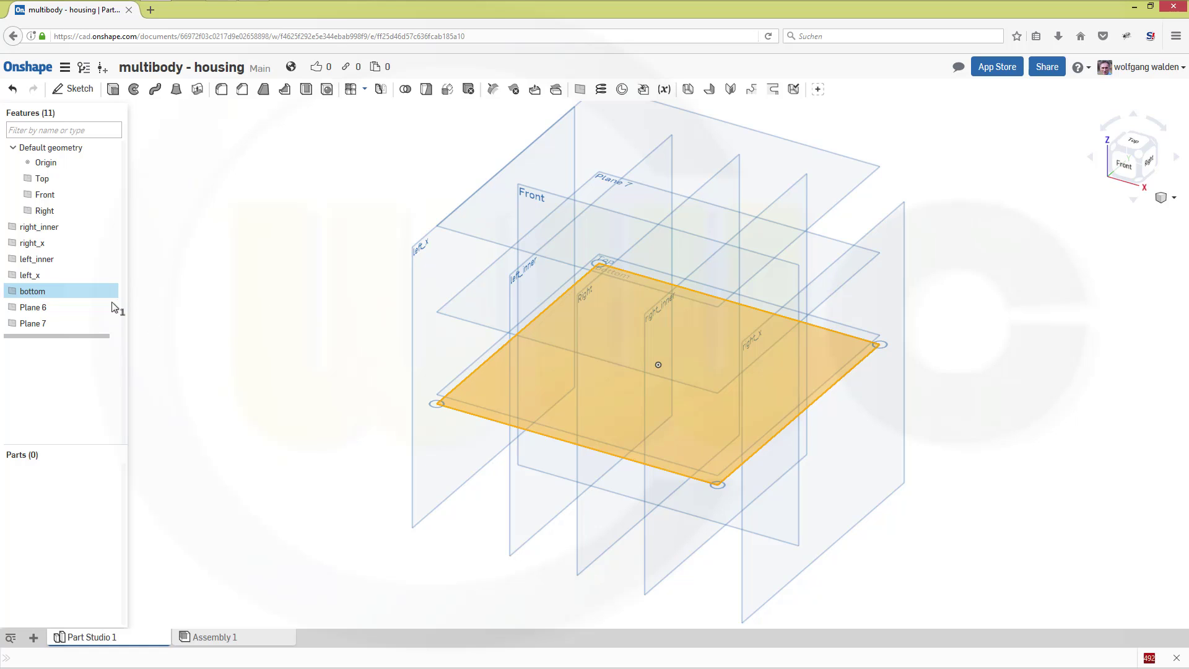
pyautogui.click(46, 323)
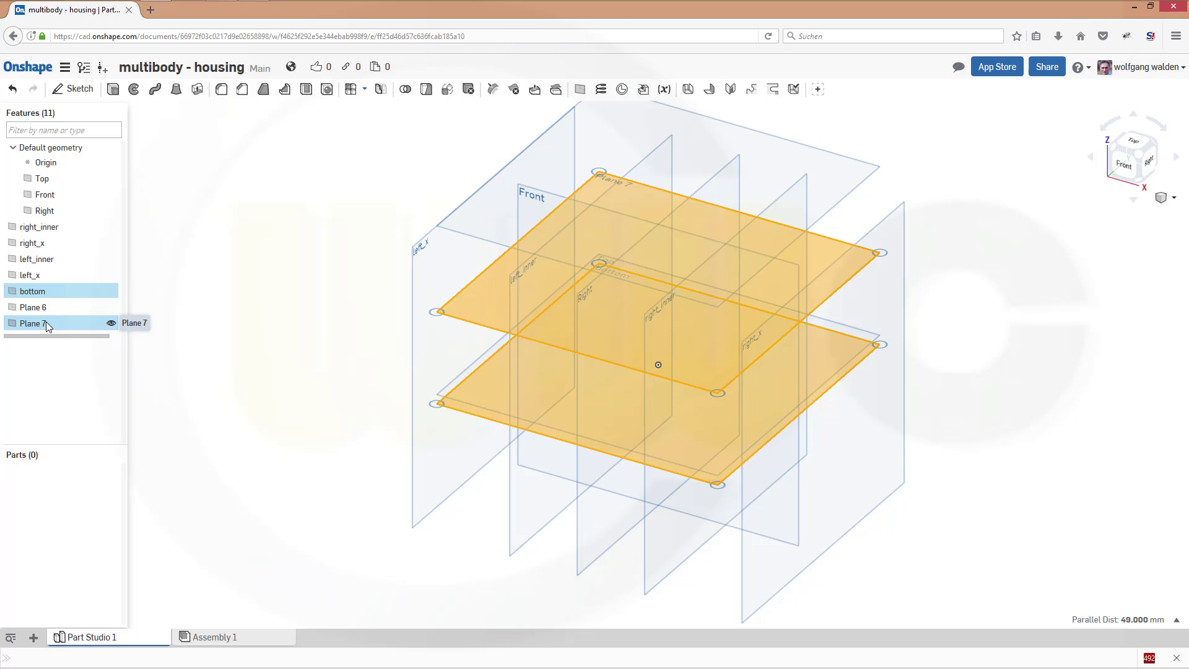
pyautogui.click(41, 307)
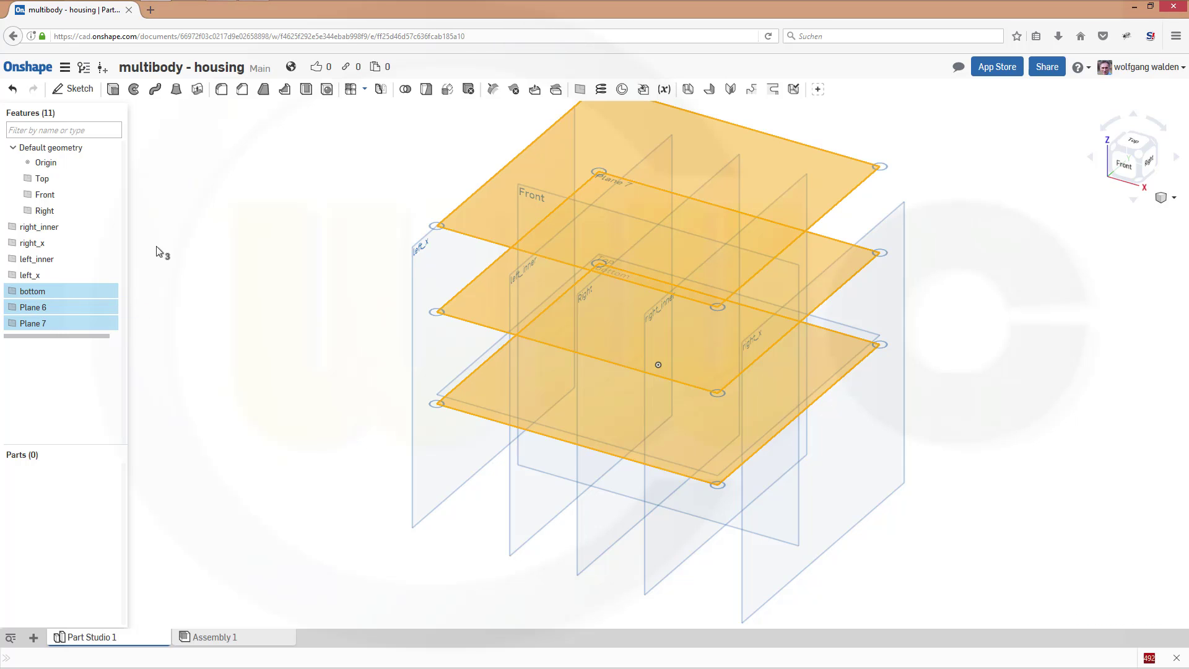
pyautogui.click(159, 252)
# Rename the uppermost reference plane, Plane 6, as axis.
pyautogui.rightClick(47, 309)
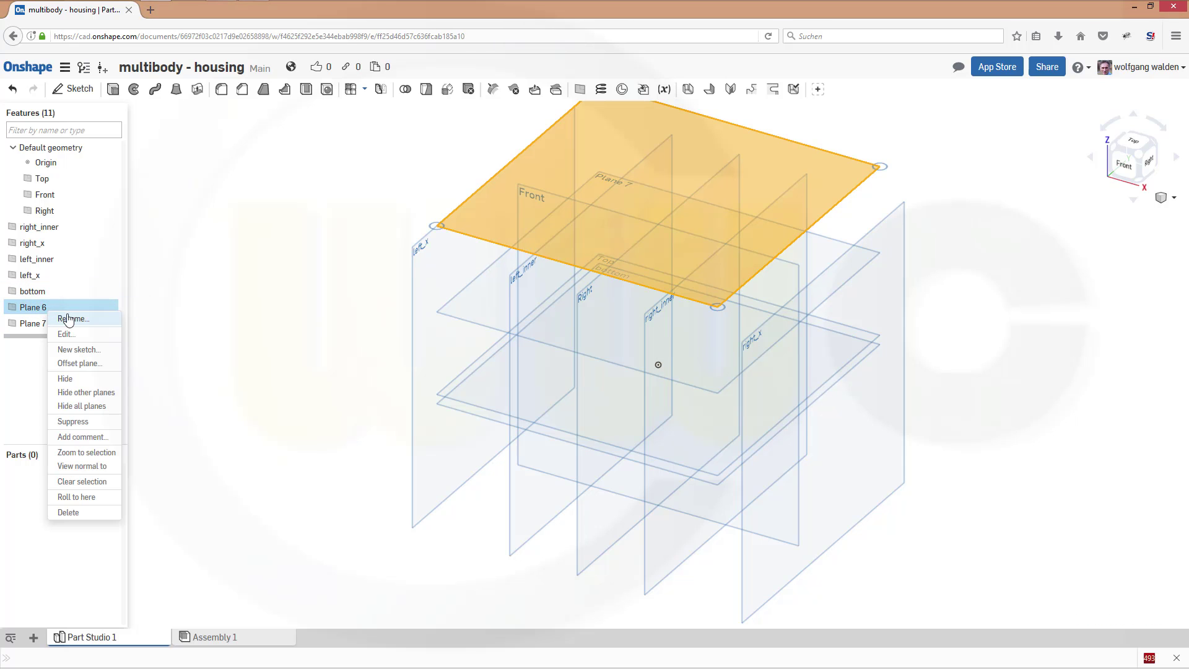
pyautogui.click(67, 319)
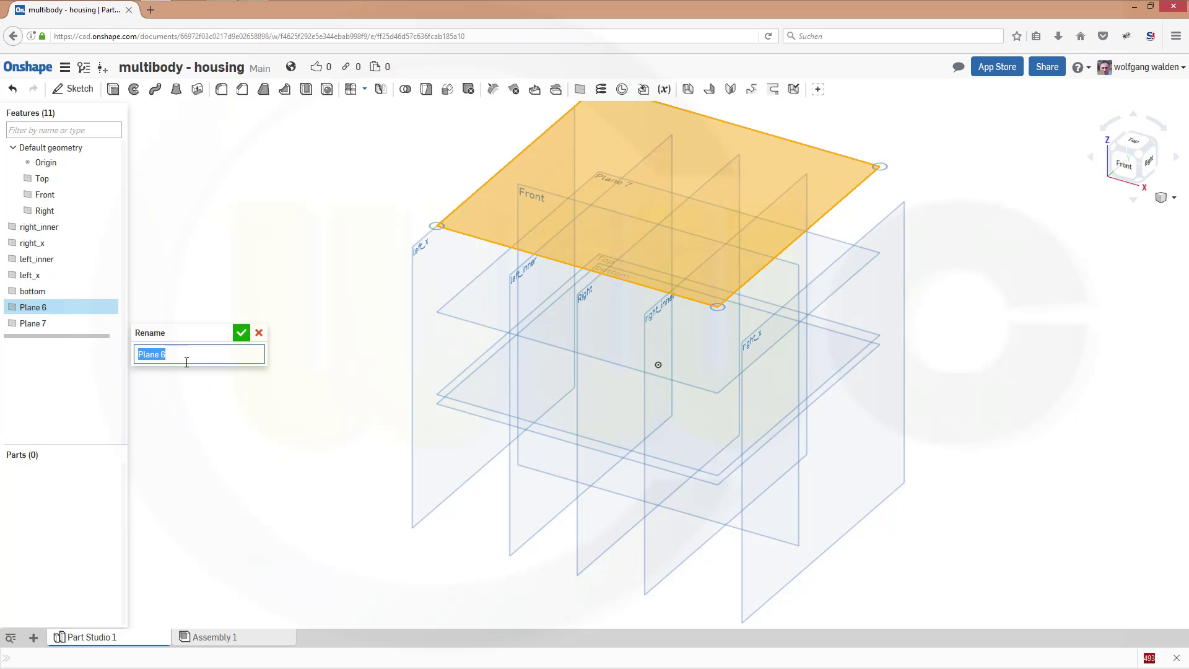
pyautogui.write('axis')
pyautogui.press('Return')
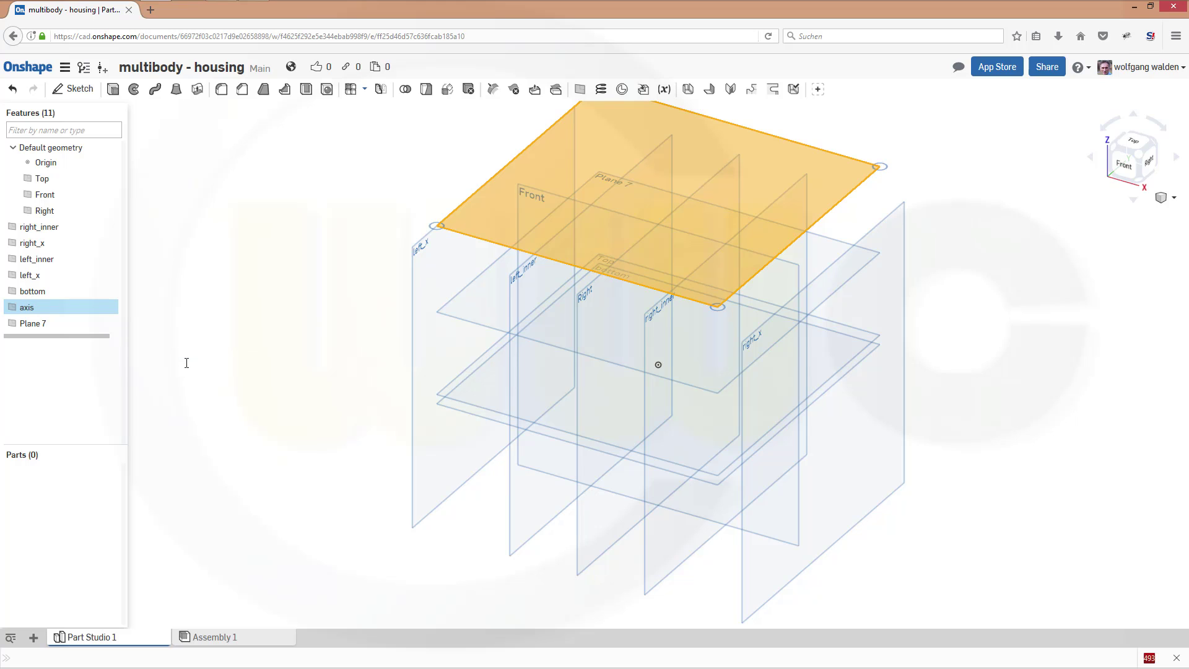
pyautogui.keyDown('ctrl'); pyautogui.click(65, 323); pyautogui.keyUp('ctrl')
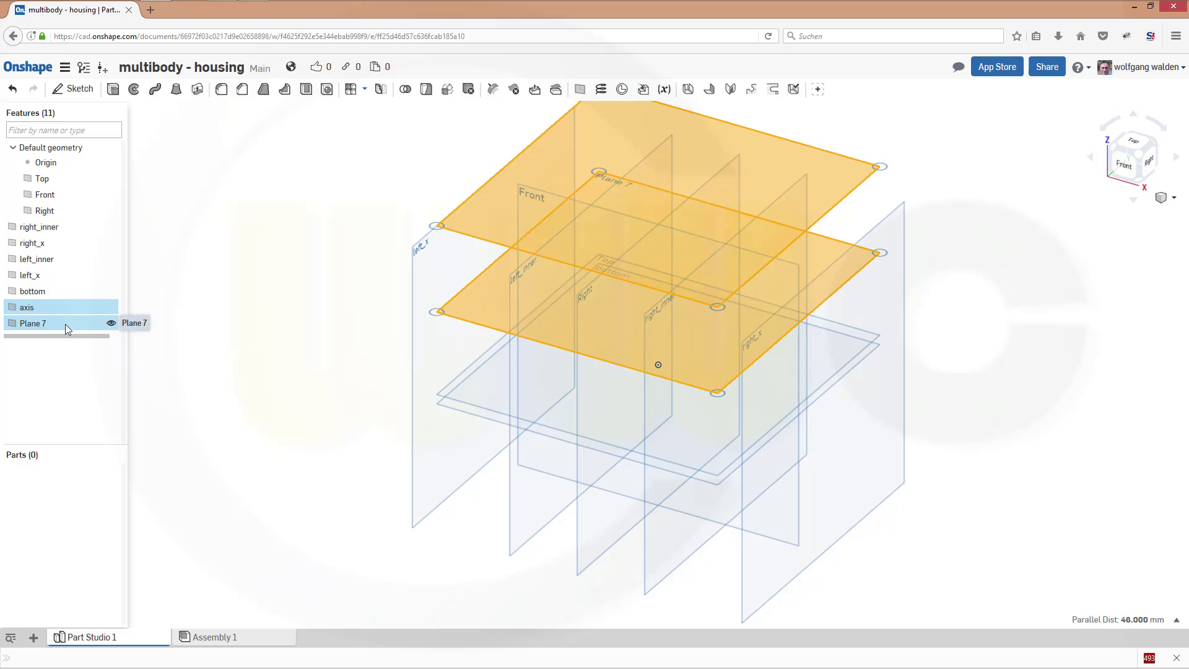
pyautogui.rightClick(65, 323)
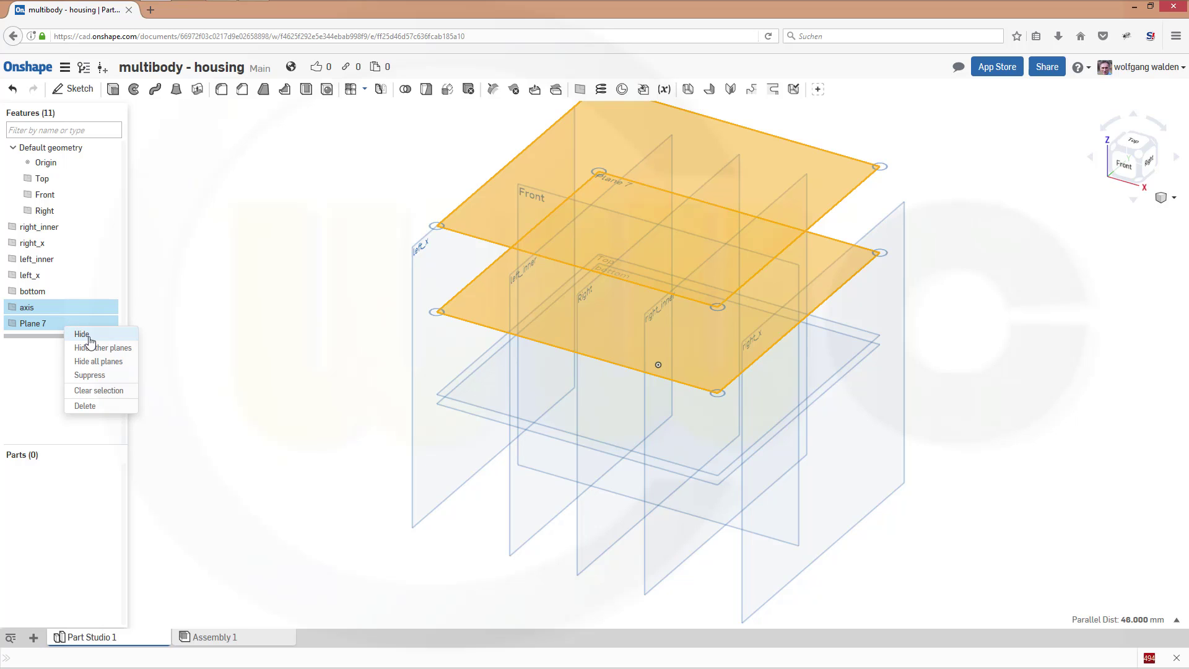
pyautogui.click(181, 330)
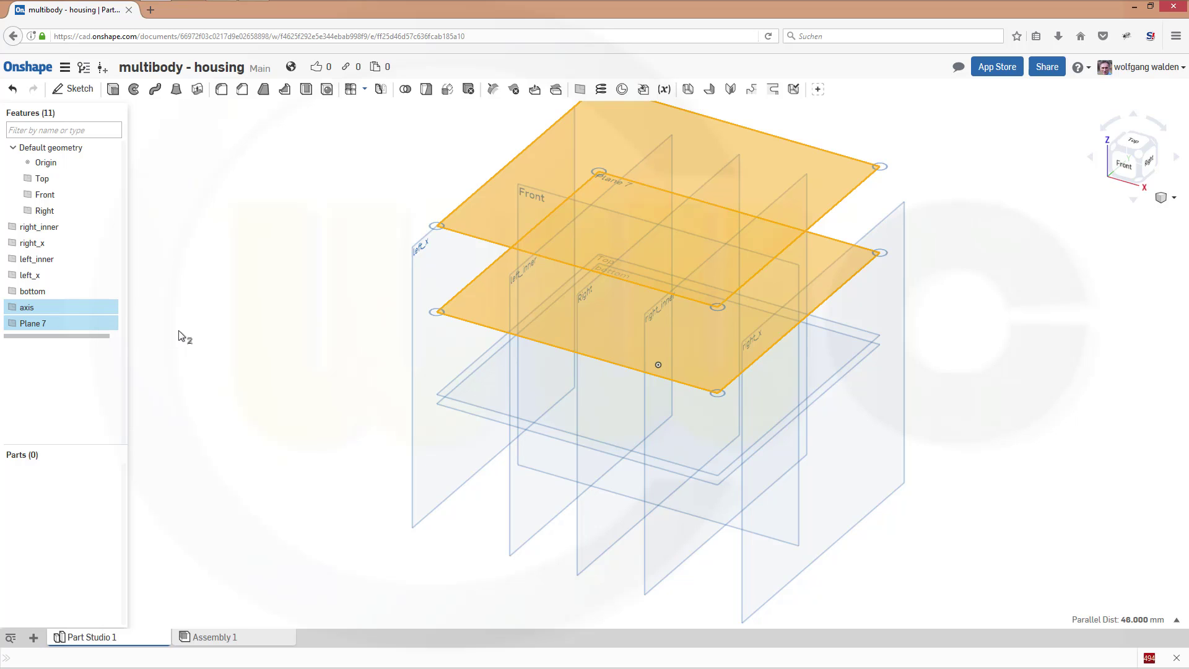
pyautogui.click(204, 317)
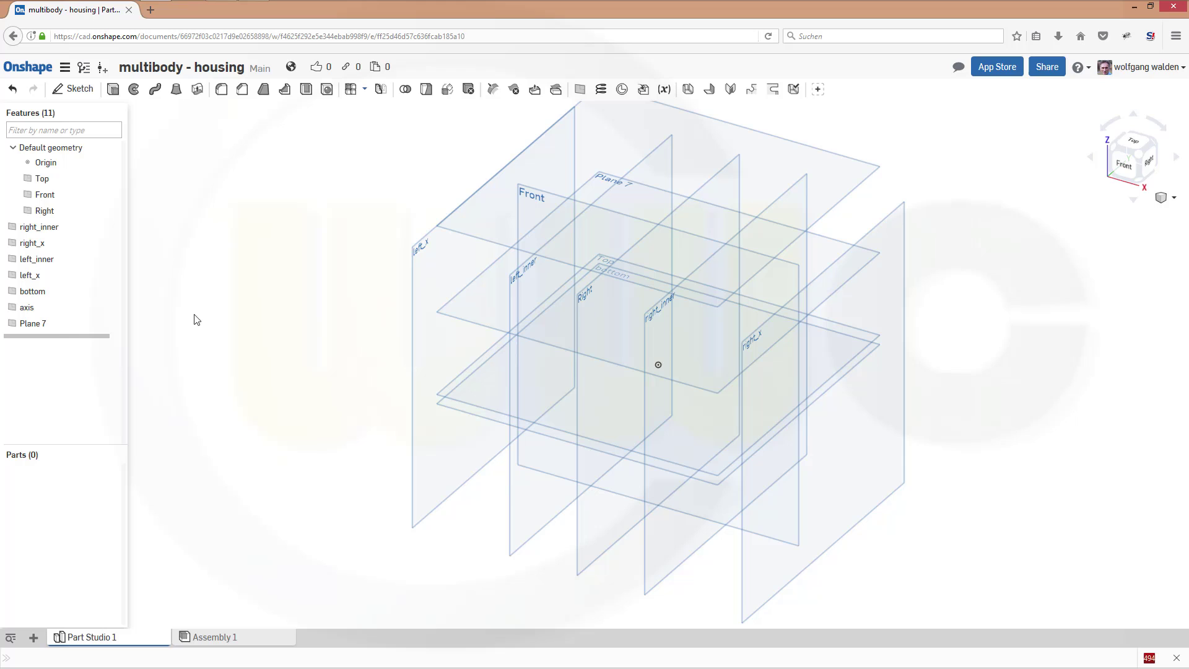
# Rename the reference plane Plane 7 as midplane.
pyautogui.rightClick(70, 325)
pyautogui.click(86, 335)
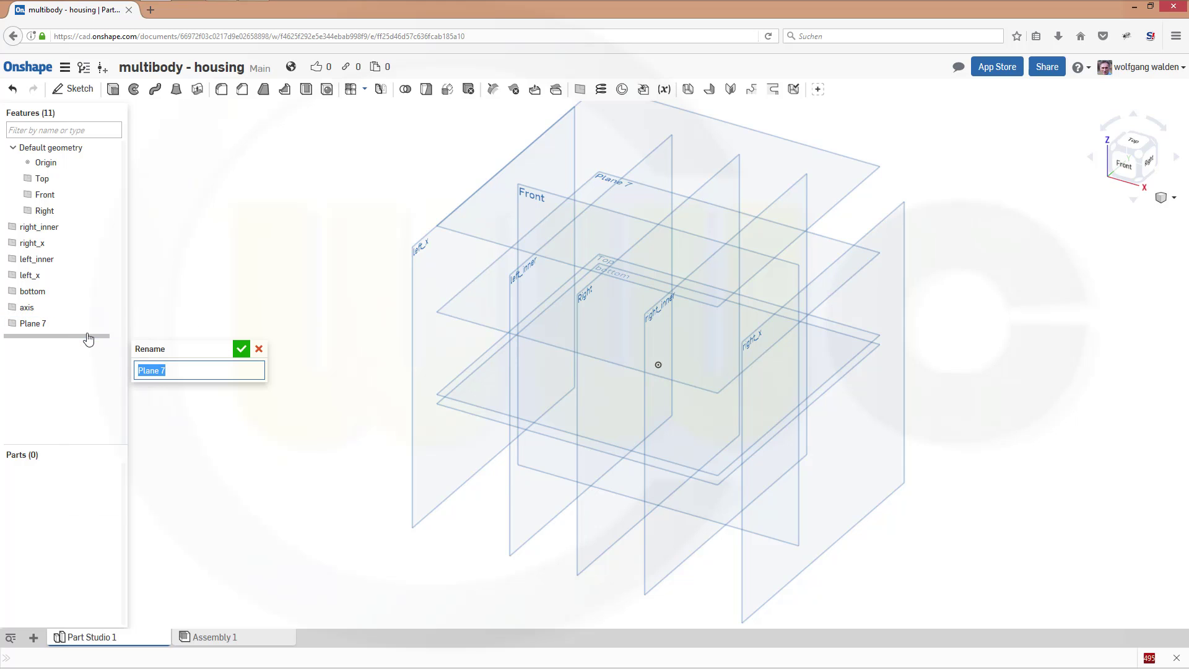
pyautogui.write('midp')
pyautogui.press('Return')
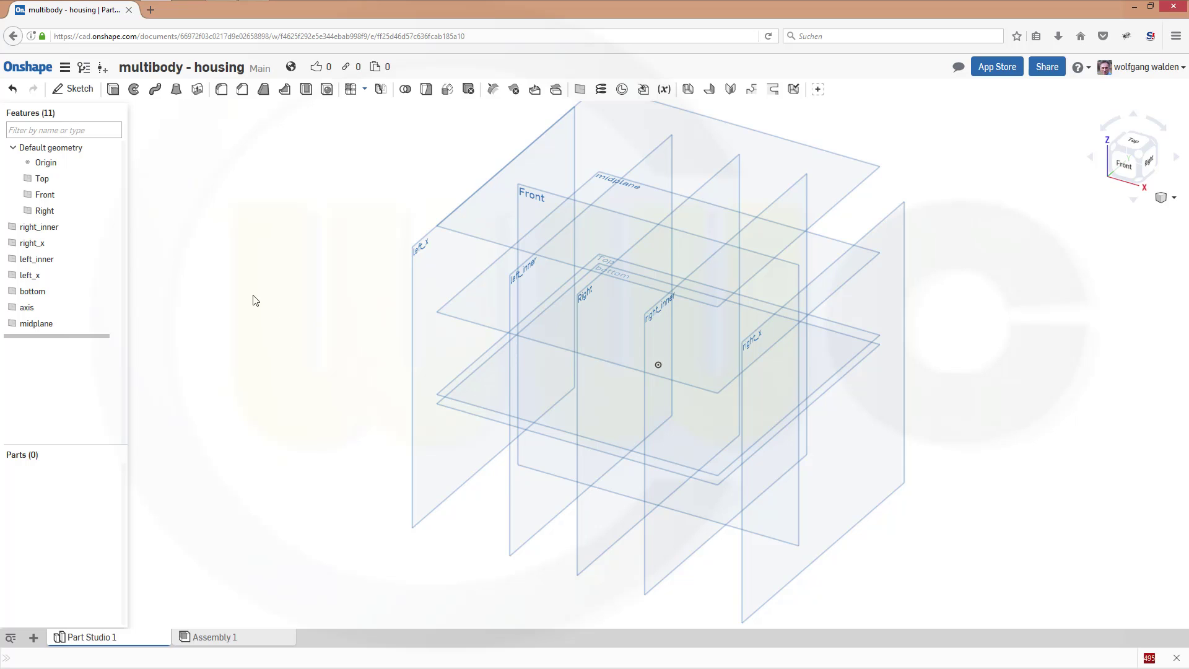
# Start a new sketch on the Front plane and orient the view normal to the sketch plane.
pyautogui.click(79, 92)
pyautogui.click(708, 238)
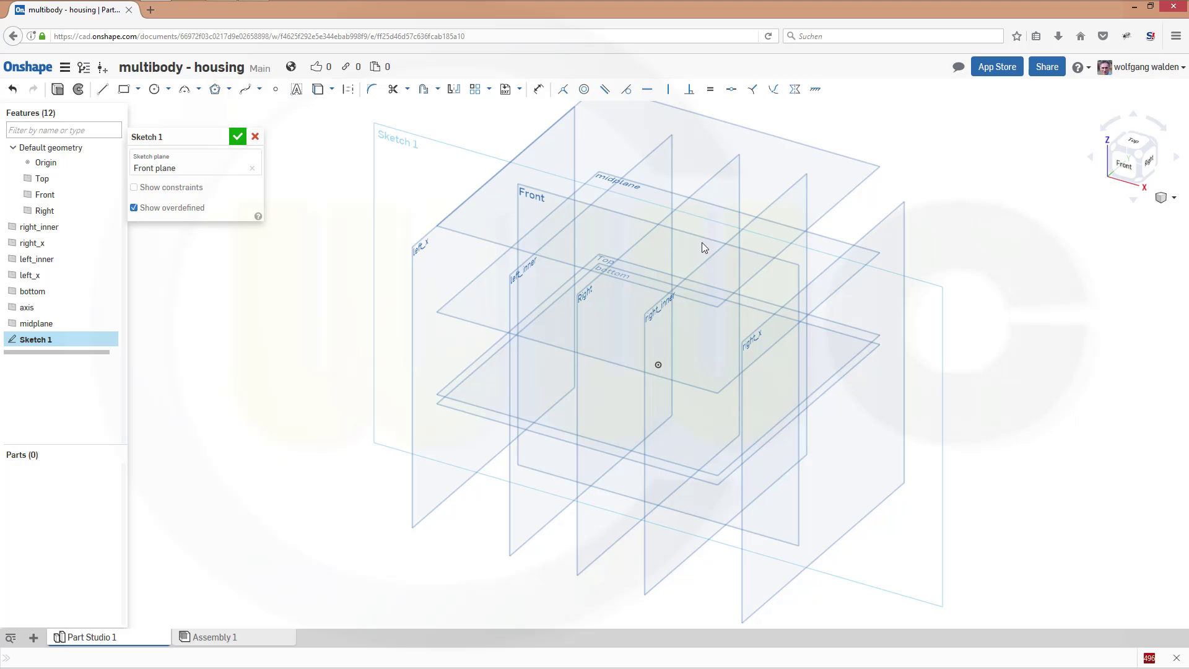
pyautogui.rightClick(1016, 261)
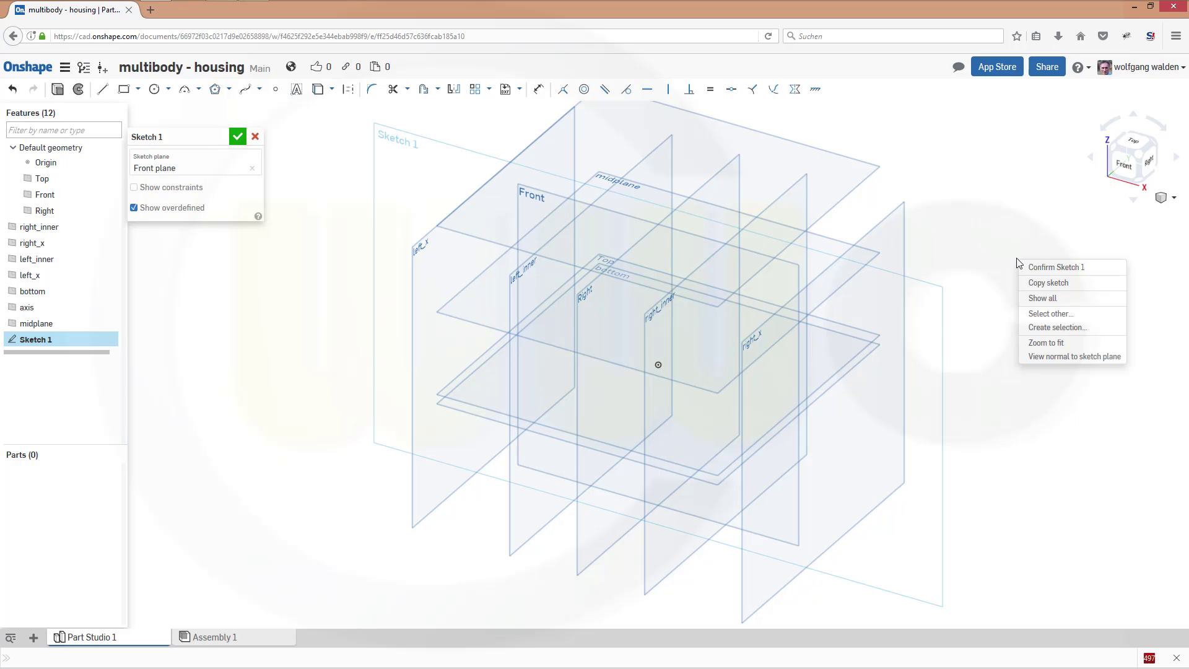
pyautogui.click(1044, 356)
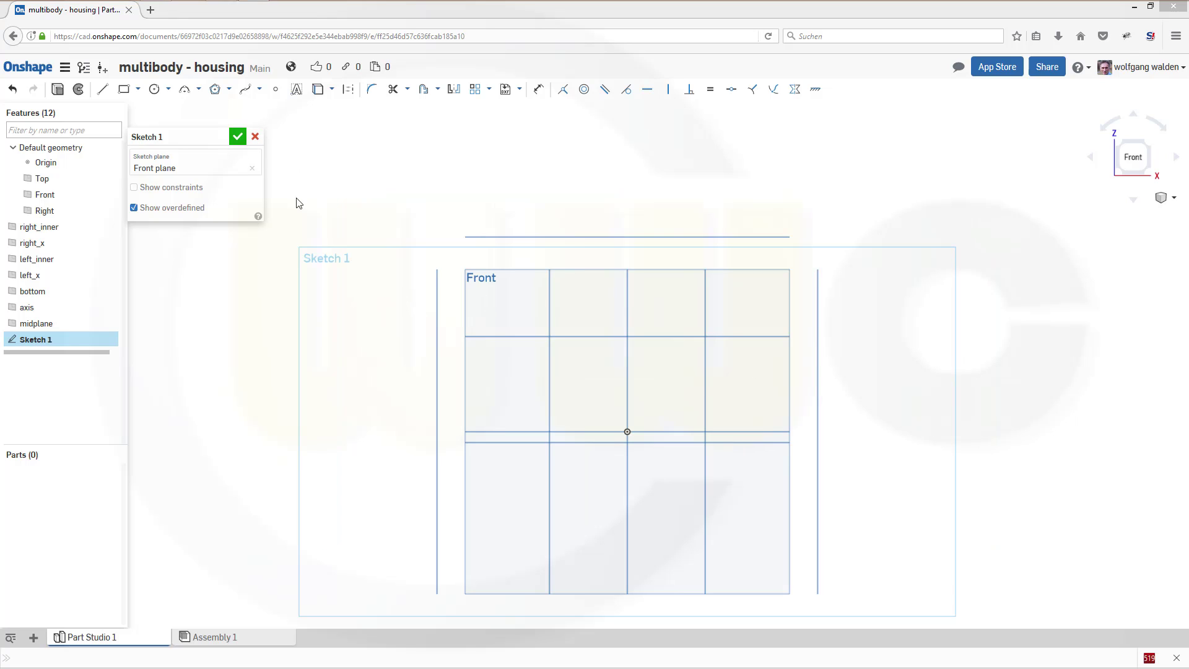
pyautogui.click(123, 91)
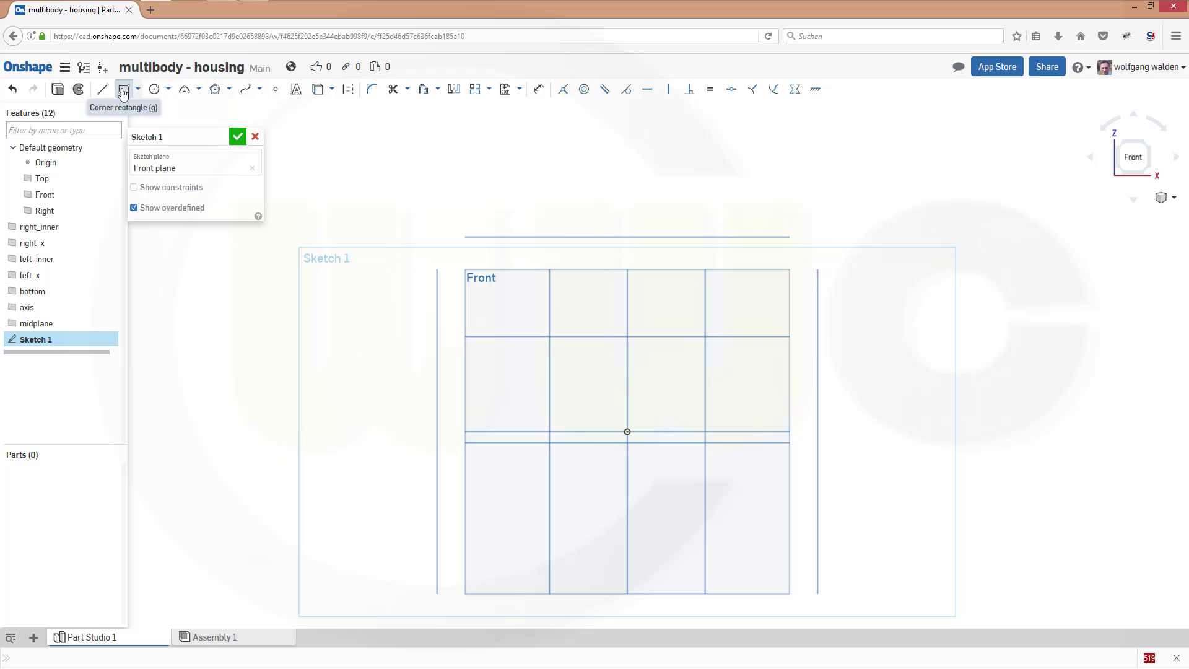
pyautogui.click(716, 170)
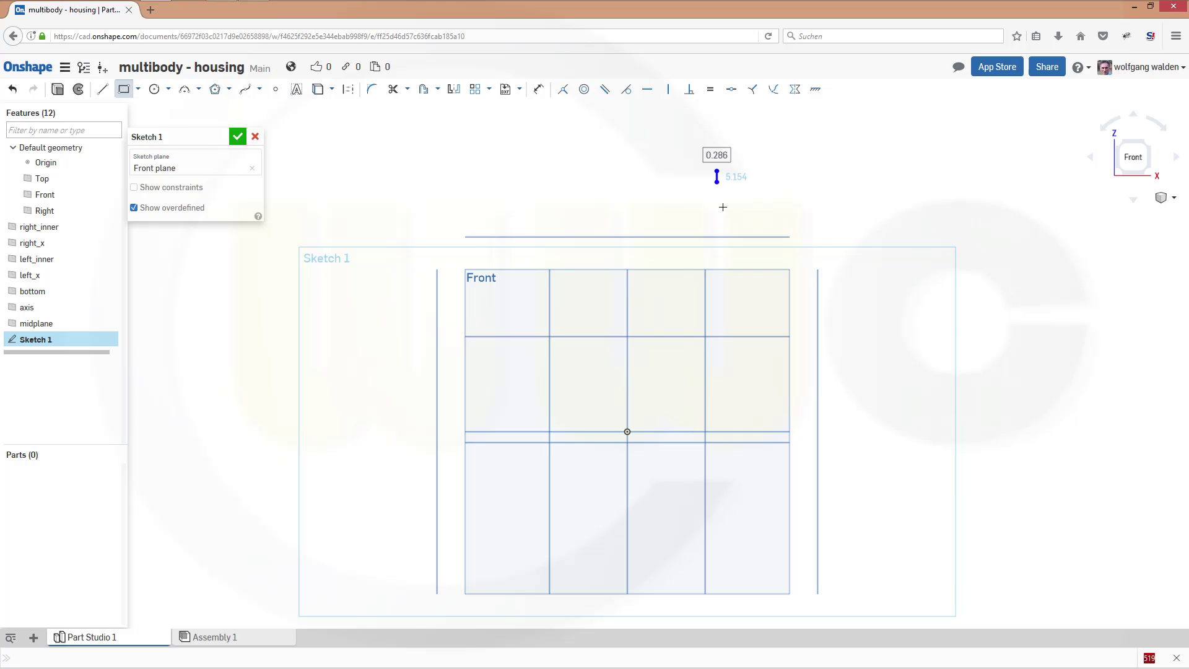
pyautogui.press('Escape')
pyautogui.moveTo(691, 157); pyautogui.dragTo(746, 197)
pyautogui.press('Delete')
# Sketch a corner rectangle about 45 mm wide and 24 mm high just above the axis plane, near the right_inner plane.
pyautogui.click(123, 89)
pyautogui.click(706, 174)
pyautogui.click(804, 224)
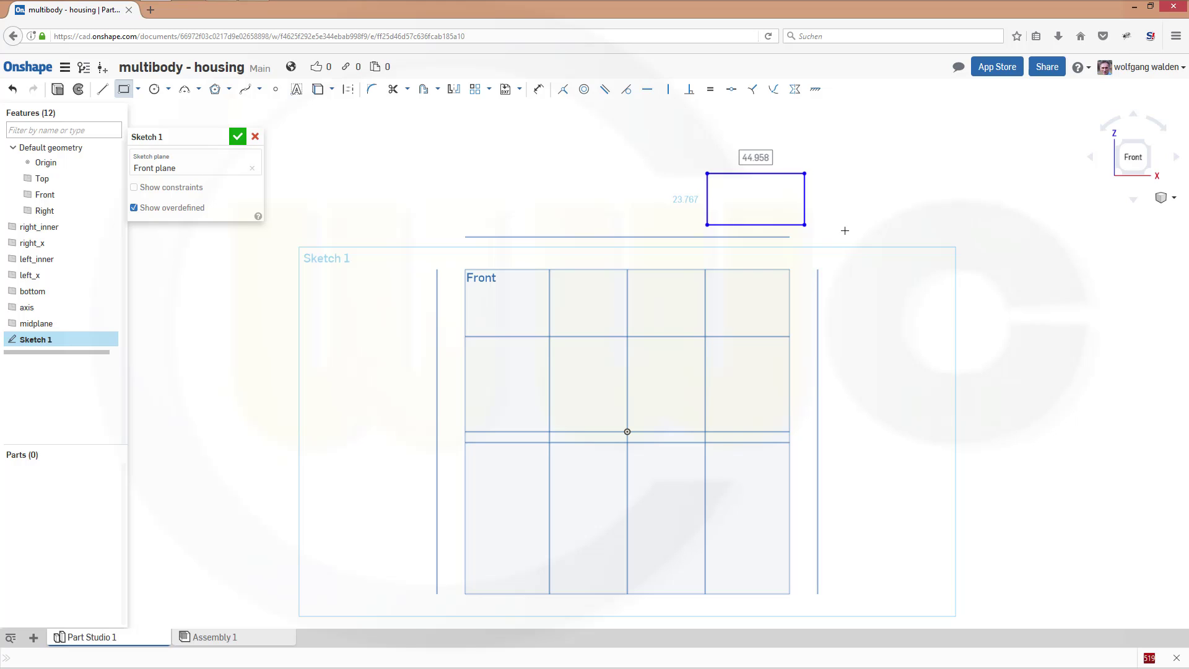
pyautogui.press('Tab')
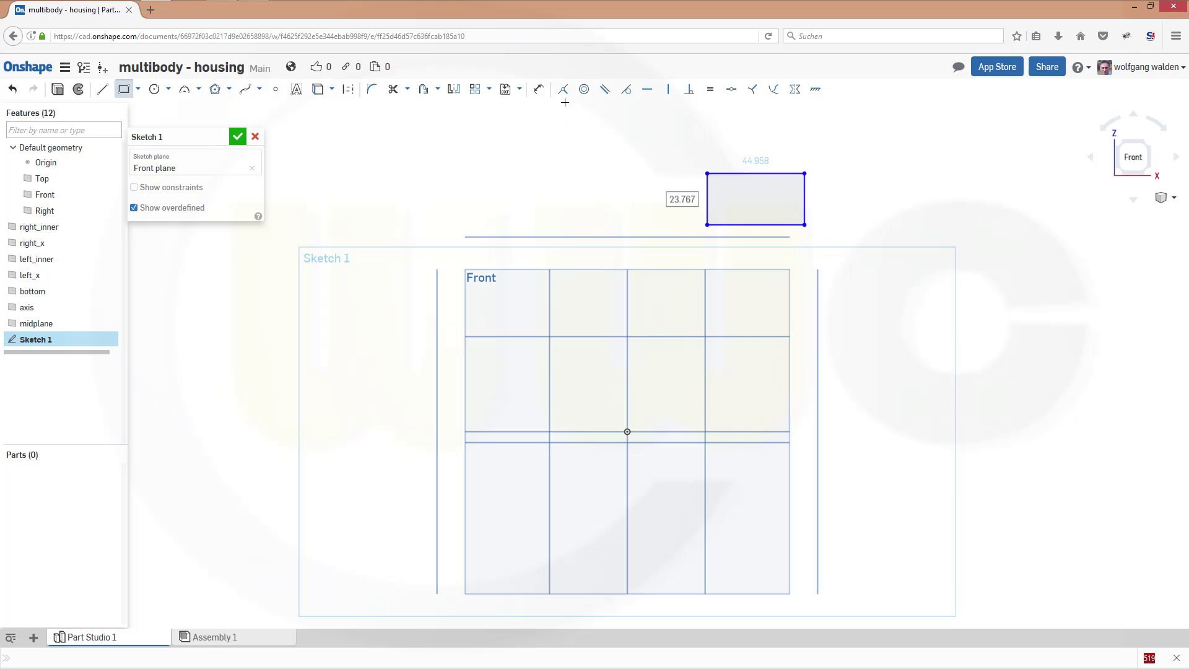
# Make the rectangle's left edge coincident with the right_inner plane, its right edge with right_x and its bottom edge with axis.
pyautogui.click(563, 91)
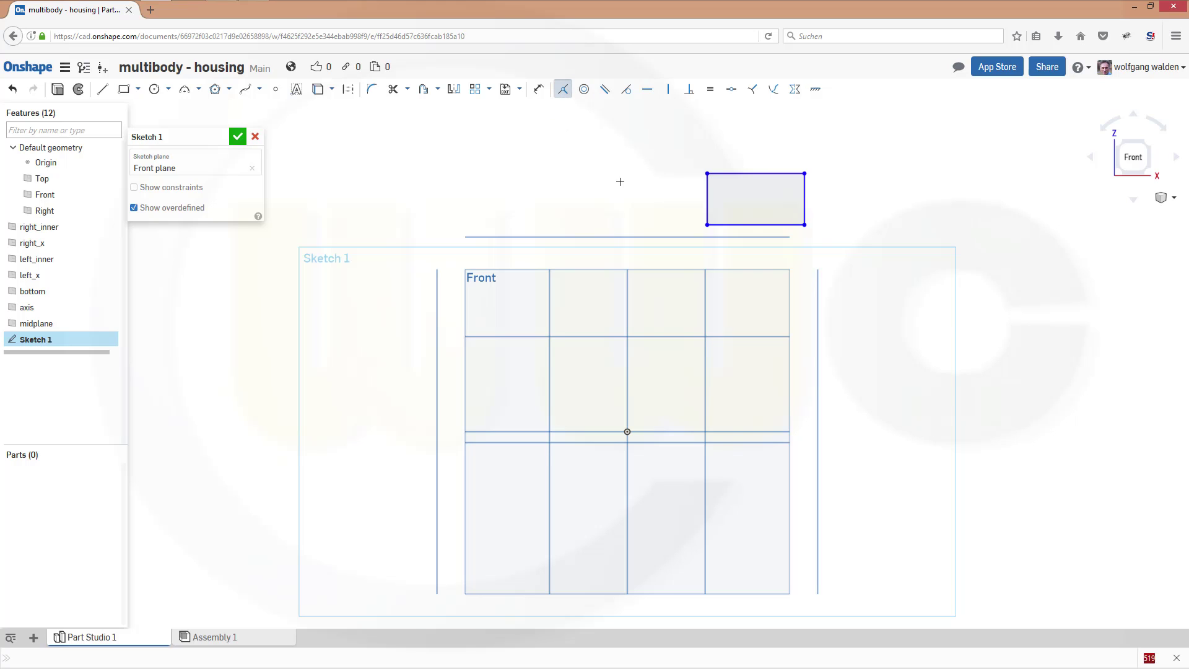
pyautogui.click(705, 192)
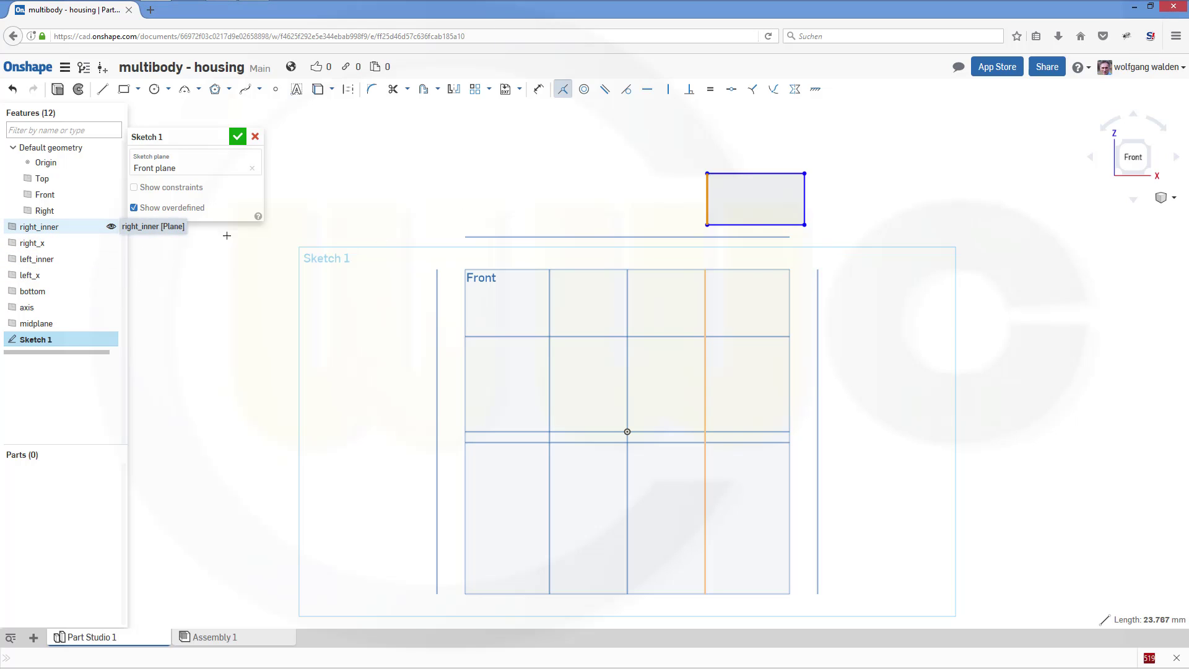
pyautogui.click(56, 227)
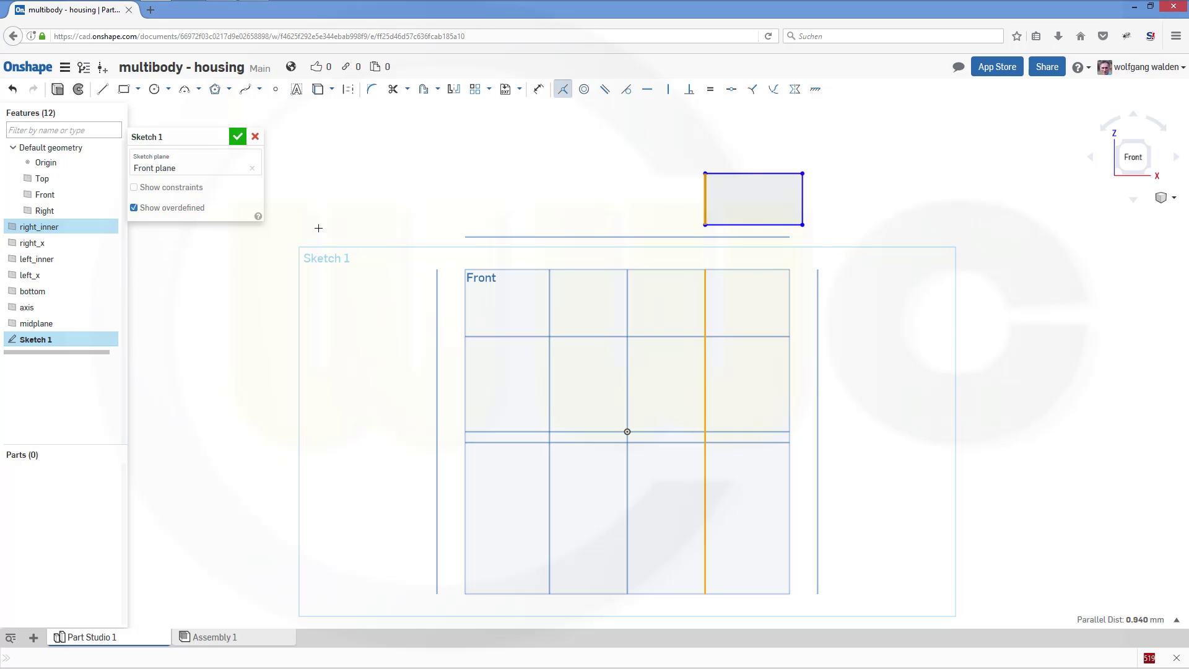
pyautogui.click(801, 193)
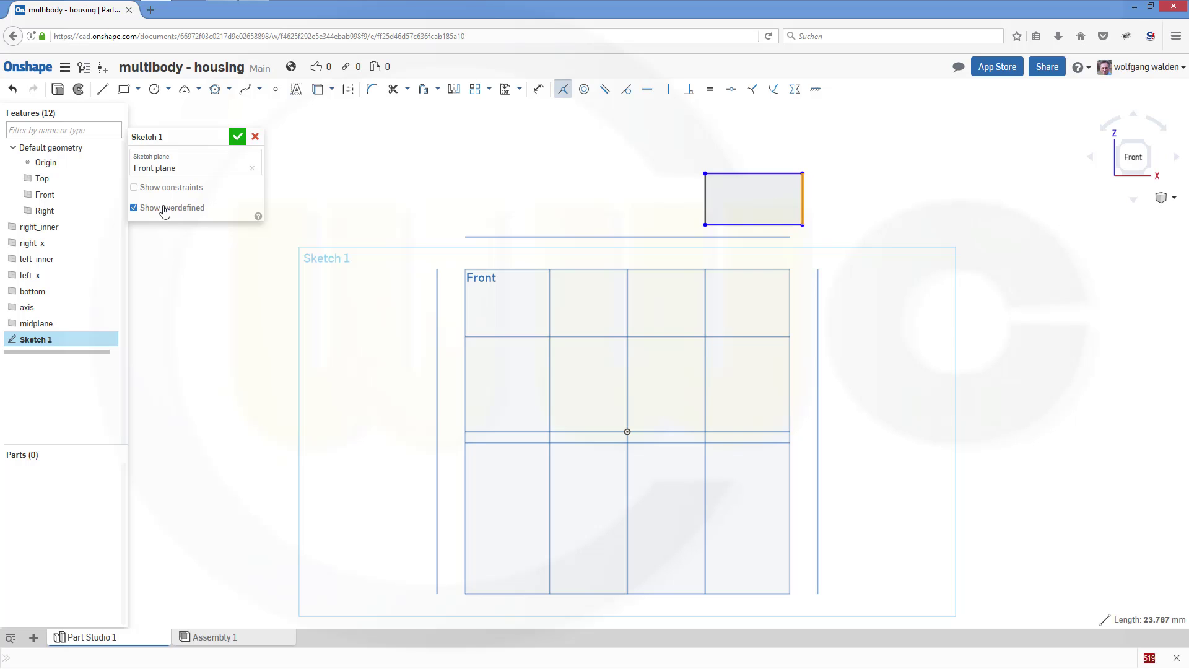
pyautogui.click(44, 244)
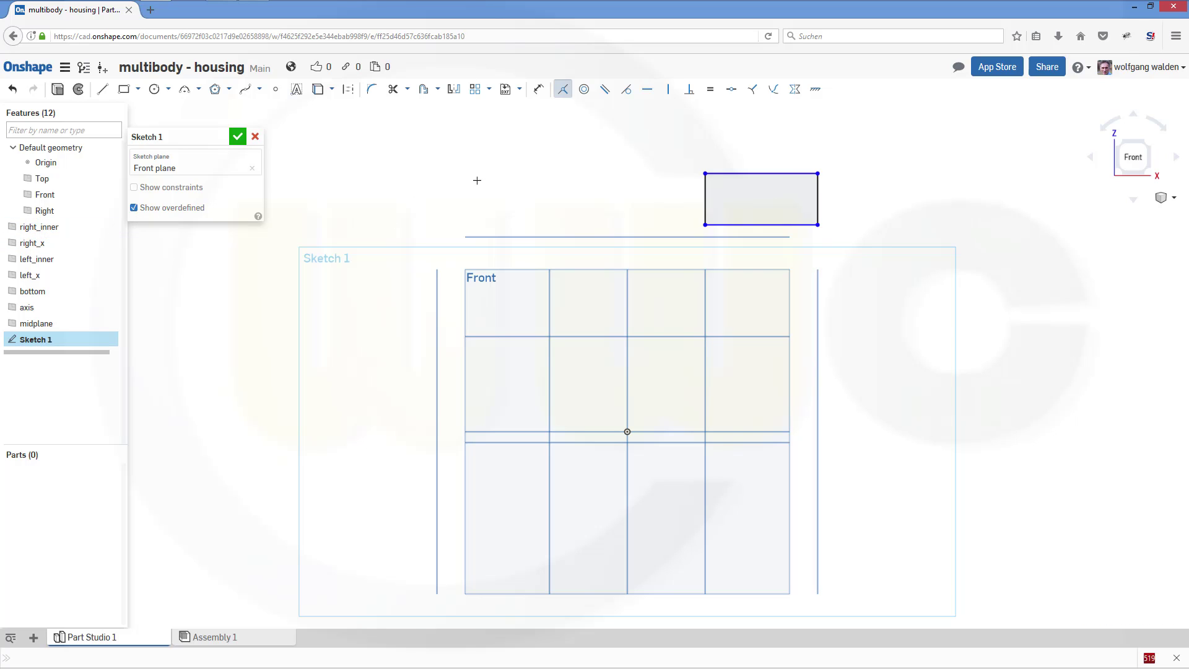
pyautogui.click(718, 219)
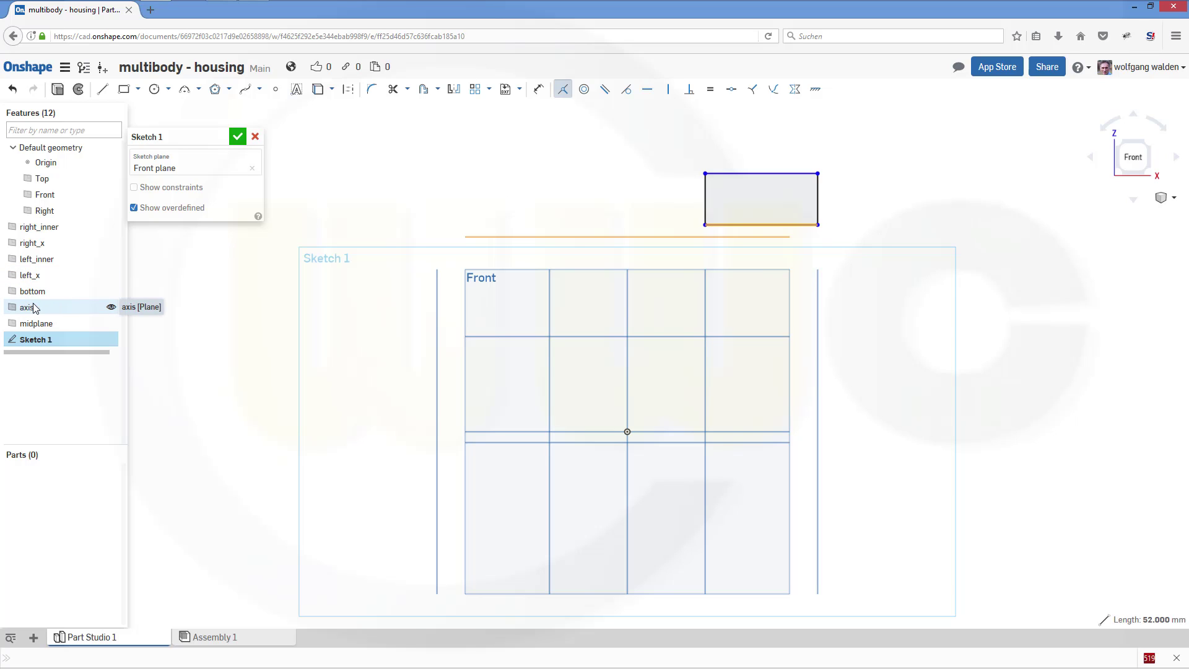
pyautogui.press('i')
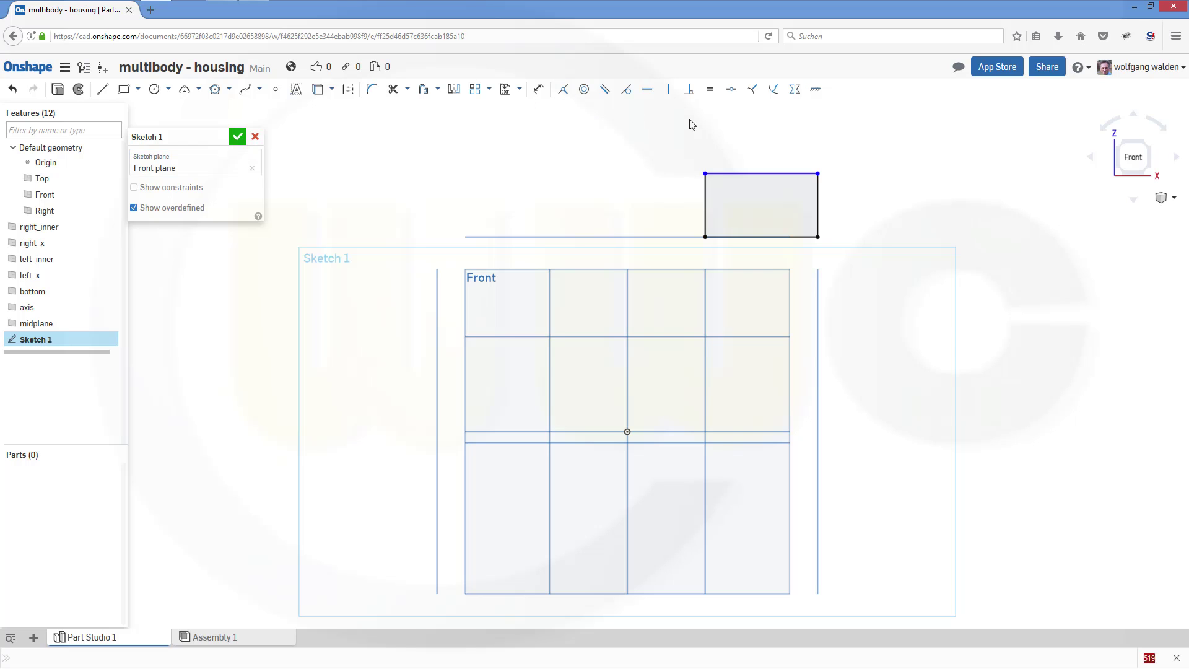
# Dimension the rectangle's height as 47 mm and finish the sketch.
pyautogui.click(540, 91)
pyautogui.click(737, 237)
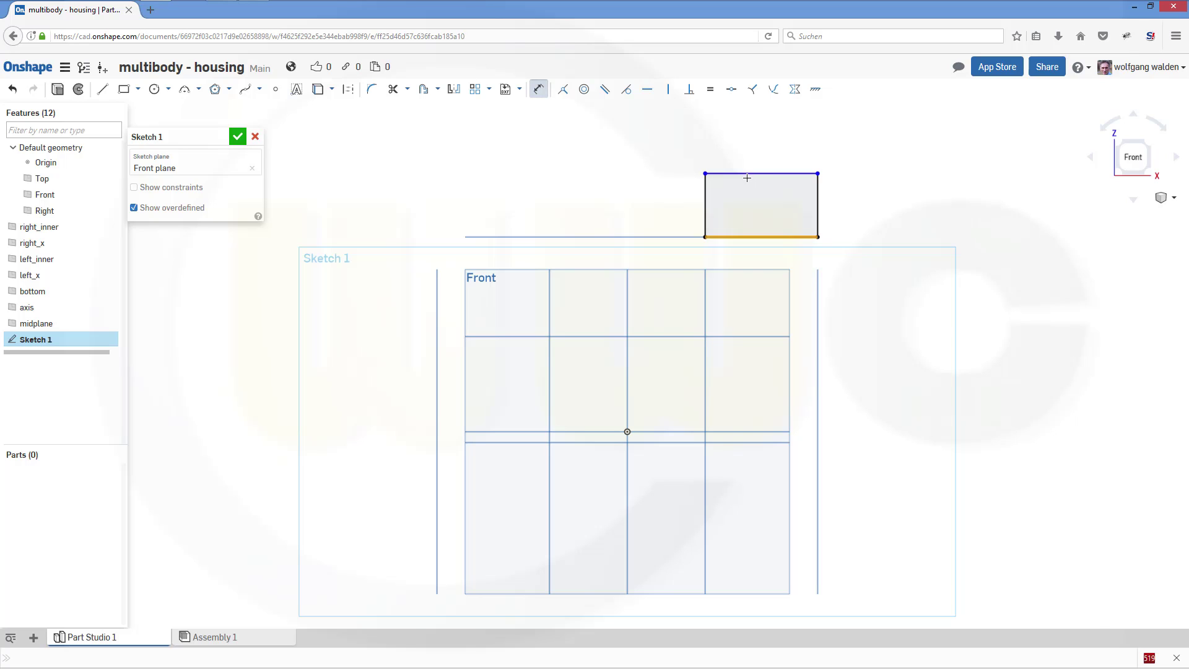
pyautogui.click(818, 192)
pyautogui.click(875, 199)
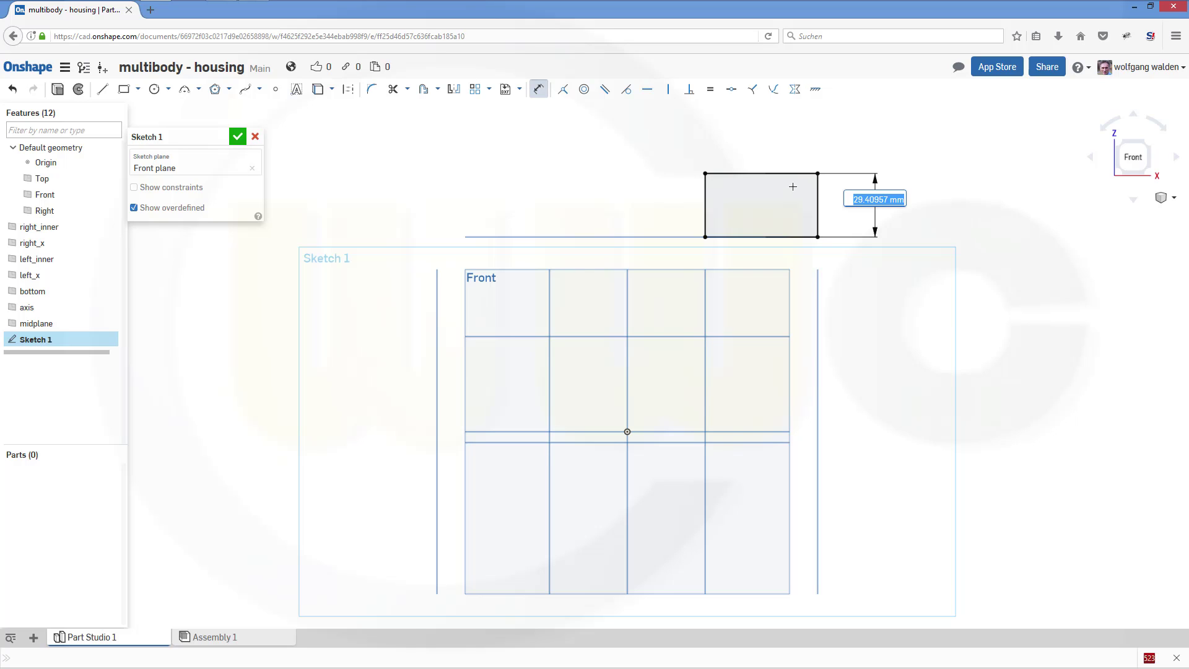
pyautogui.write('47')
pyautogui.press('Return')
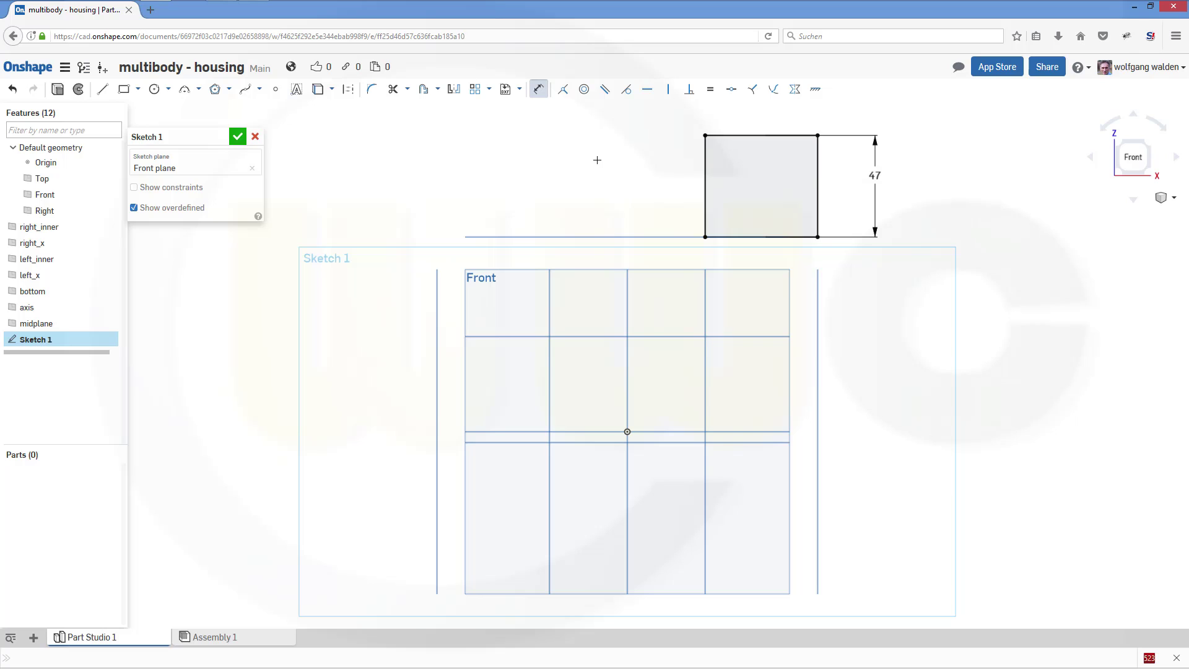
pyautogui.click(238, 137)
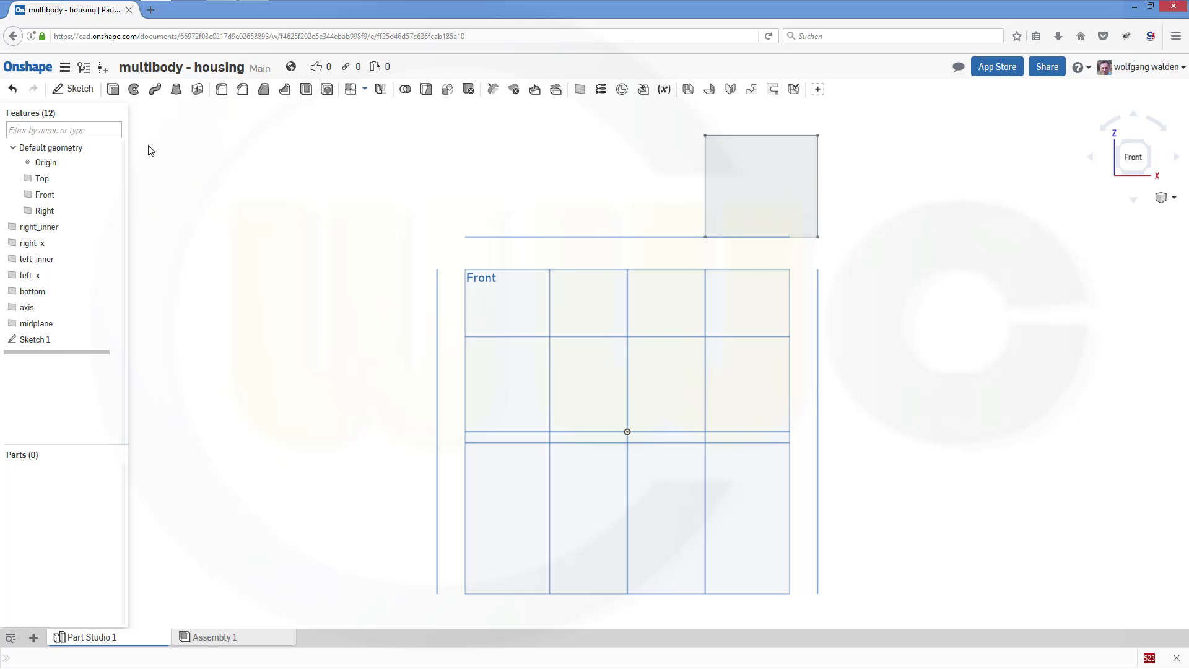
# Revolve the rectangle a full turn about its bottom edge as a new solid.
pyautogui.click(134, 91)
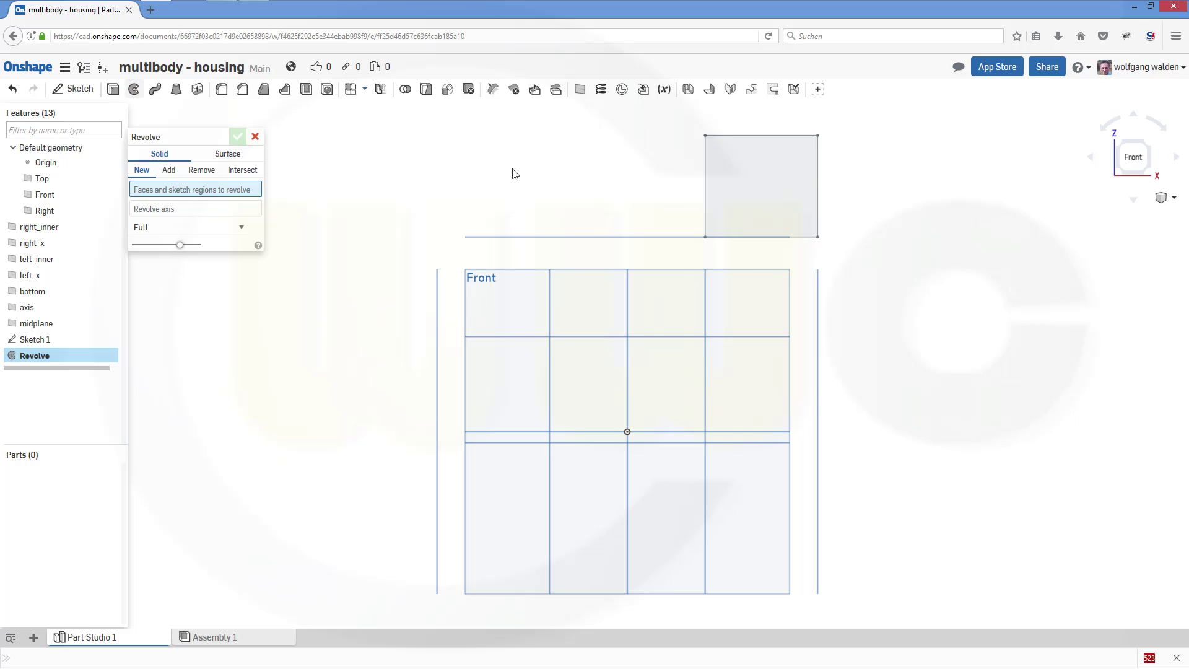
pyautogui.click(708, 181)
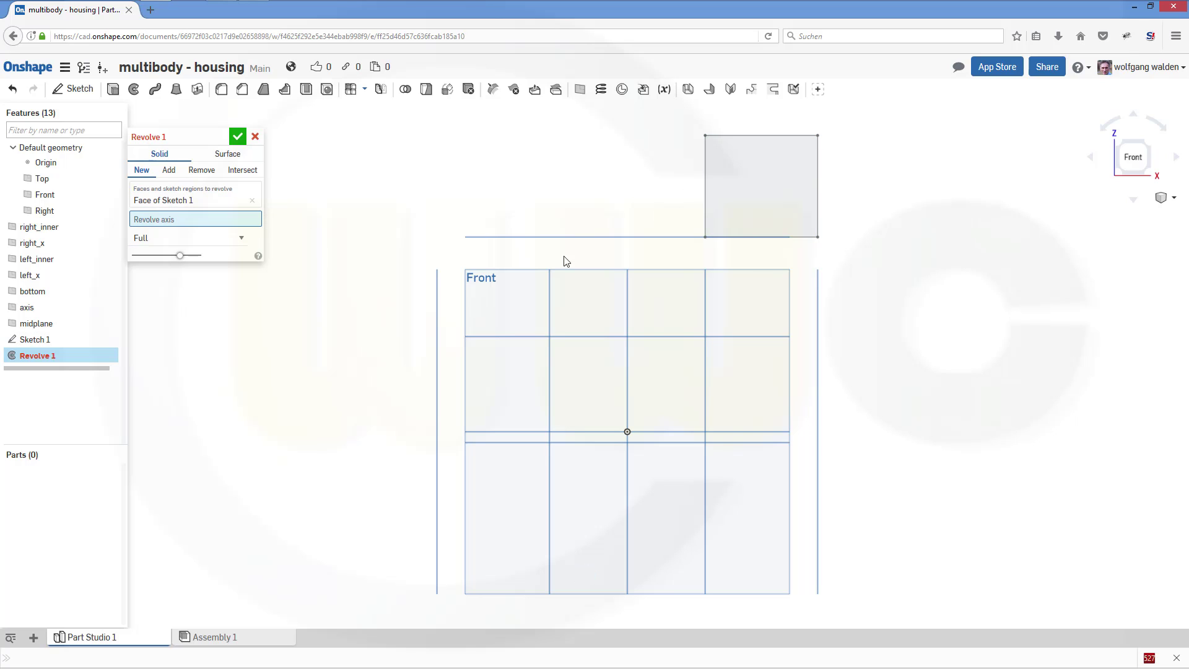
pyautogui.click(762, 241)
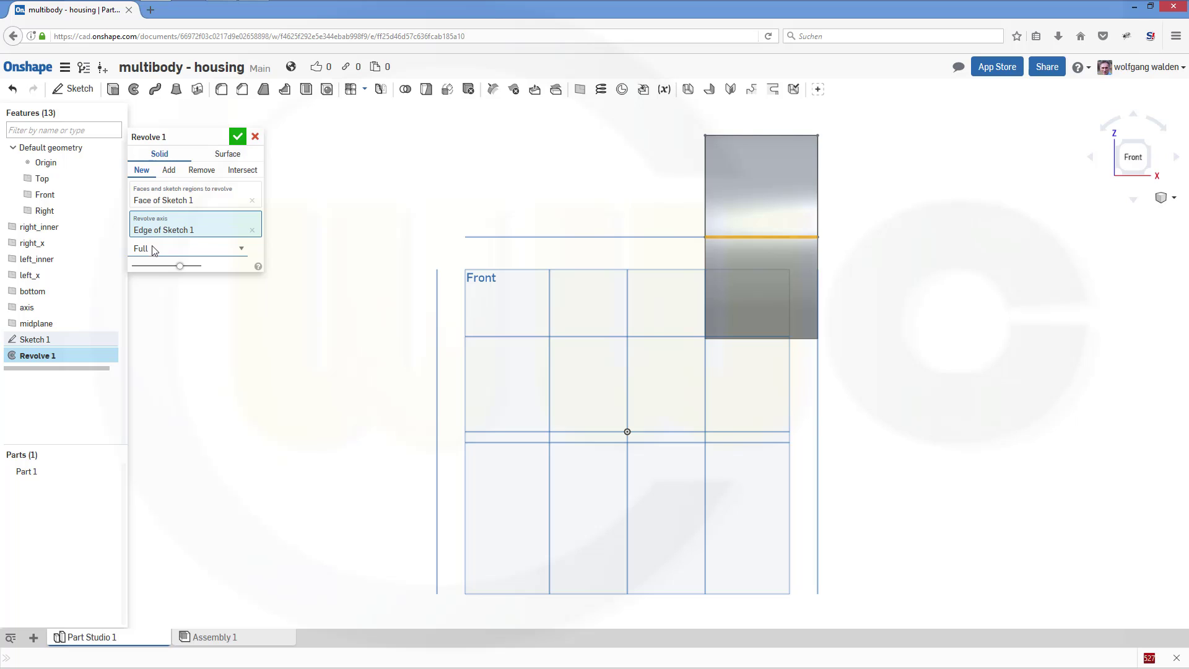
pyautogui.click(239, 136)
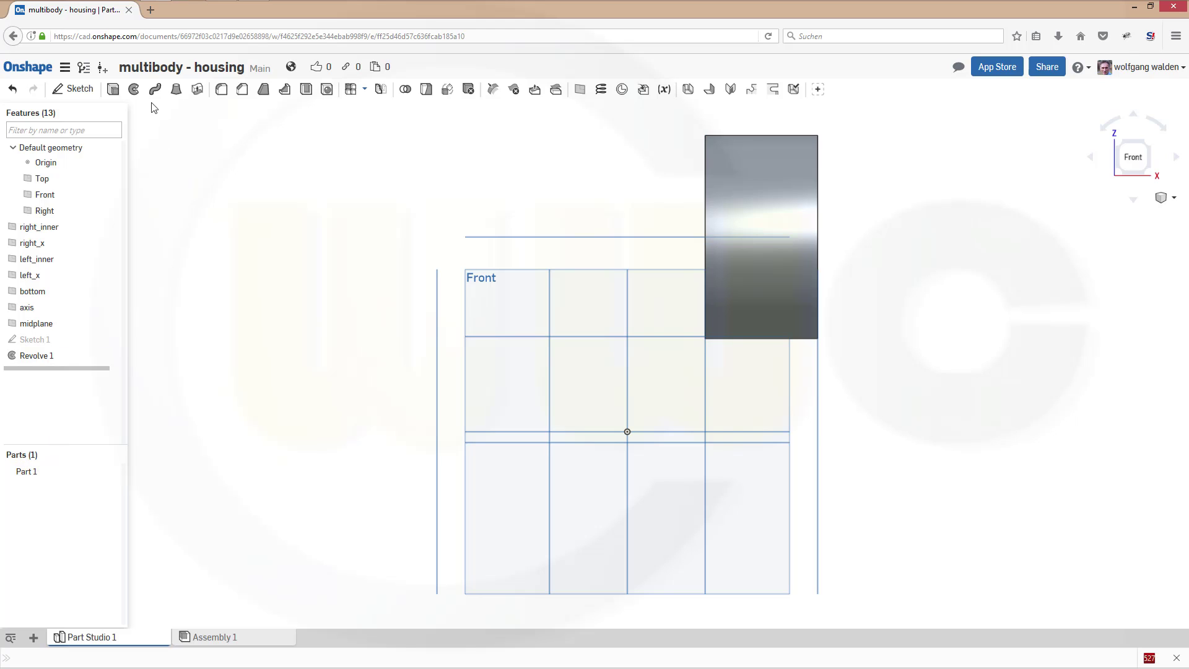
# Rename the revolved part Part 1 as part_right_x.
pyautogui.click(44, 474)
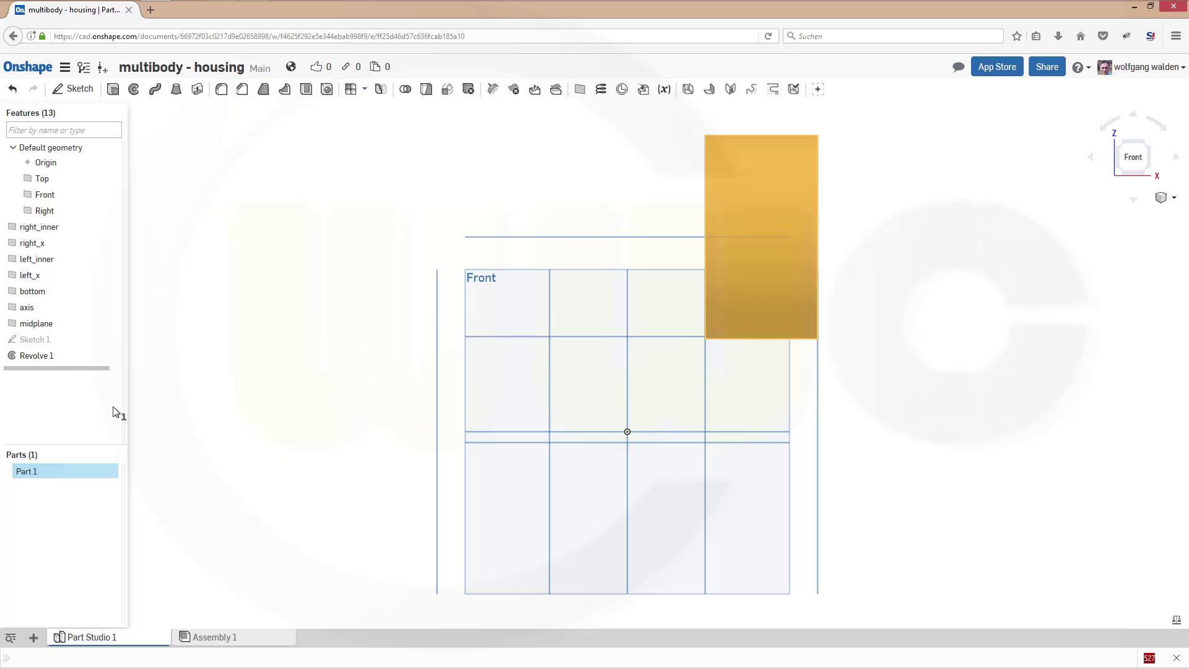
pyautogui.rightClick(50, 470)
pyautogui.click(64, 481)
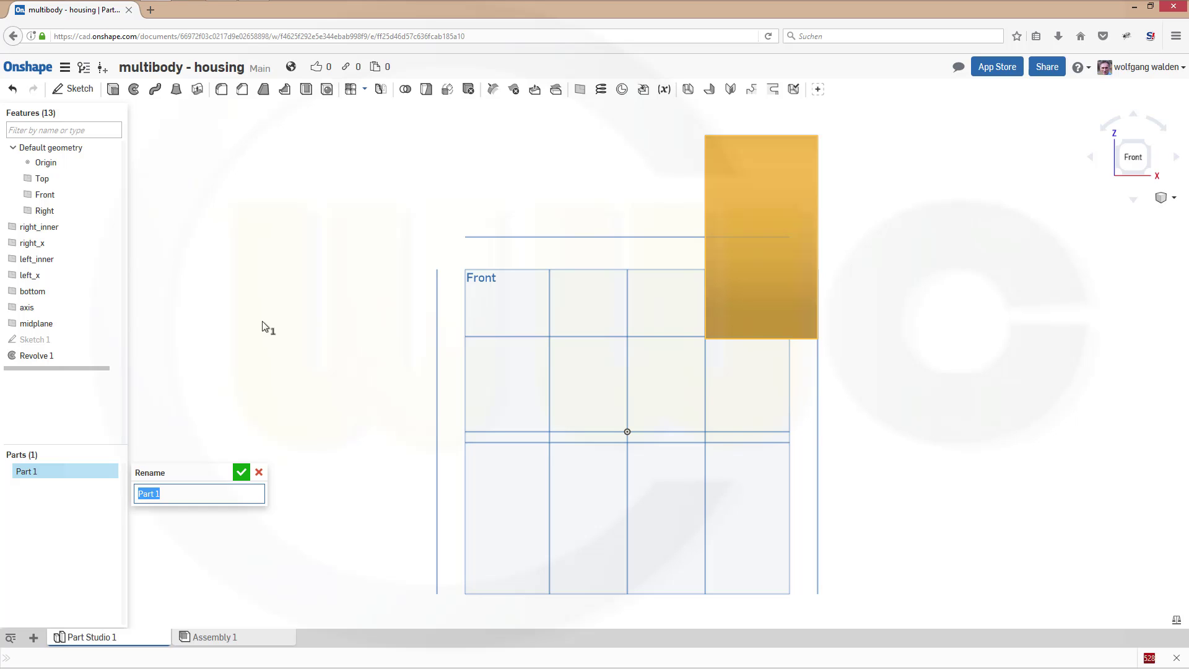
pyautogui.write('pa')
pyautogui.press('Return')
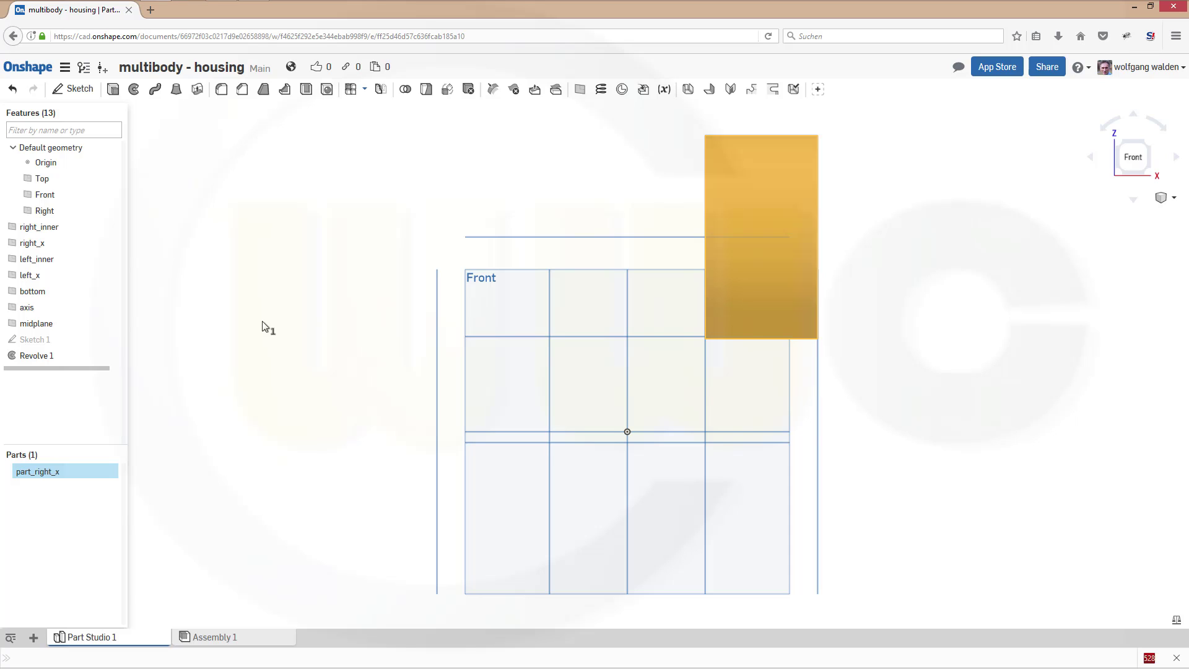
pyautogui.click(313, 213)
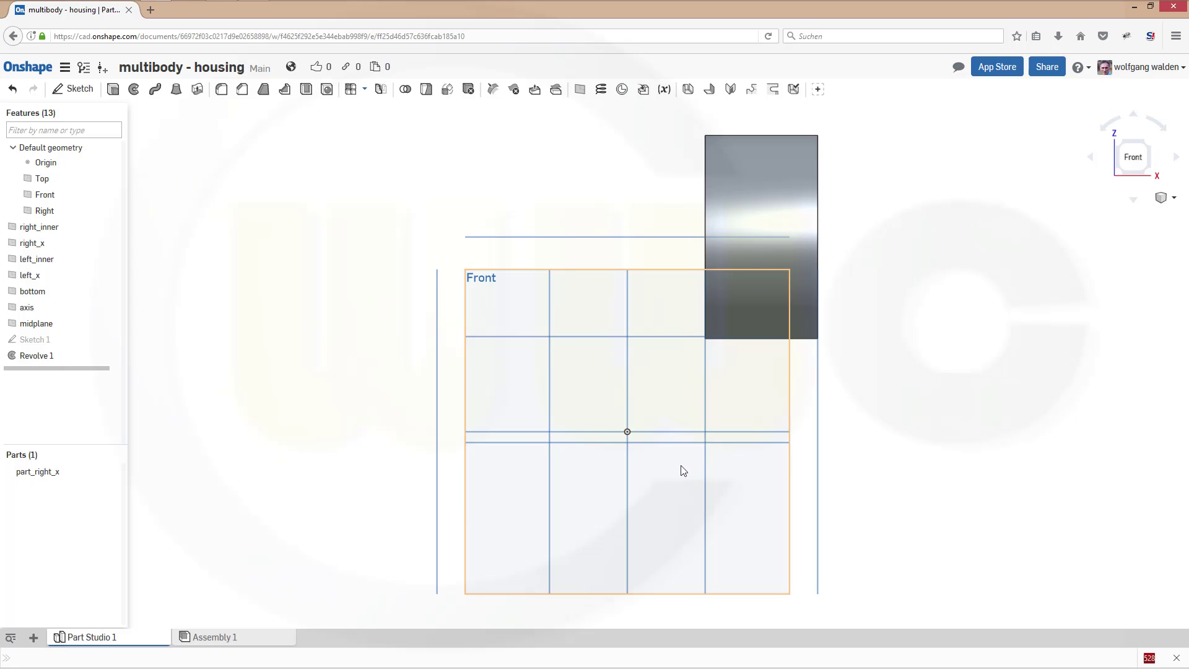
# Start a new sketch on the Front plane and draw a corner rectangle about 24 mm wide and 33 mm high up and right of the origin.
pyautogui.click(77, 90)
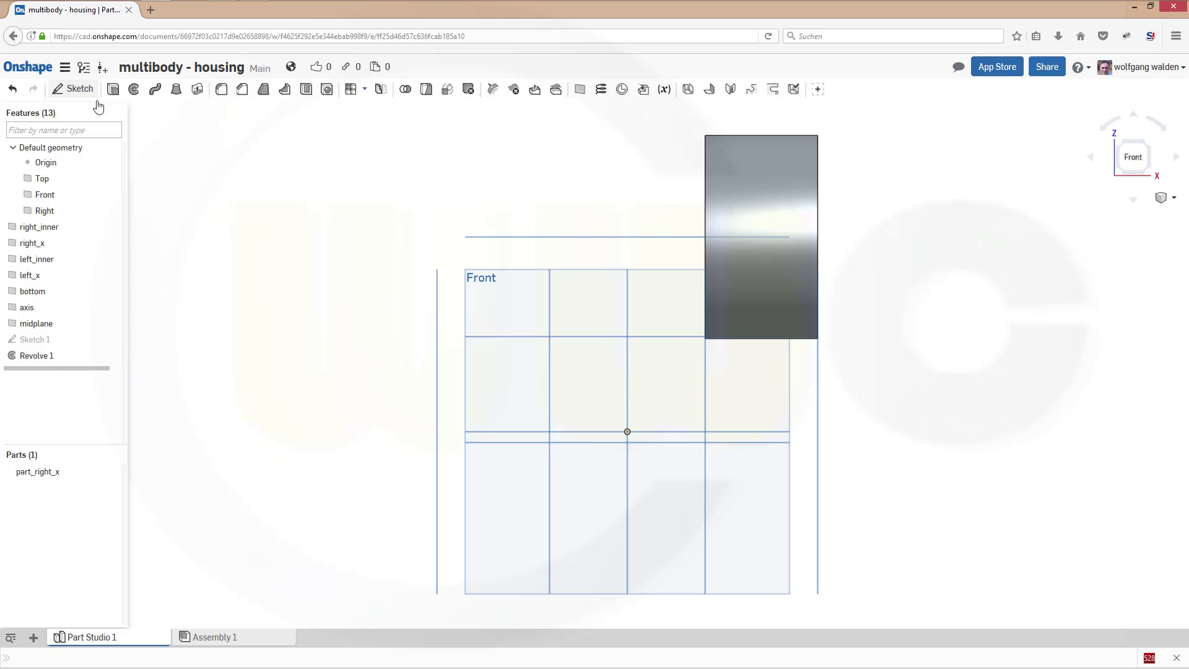
pyautogui.click(572, 277)
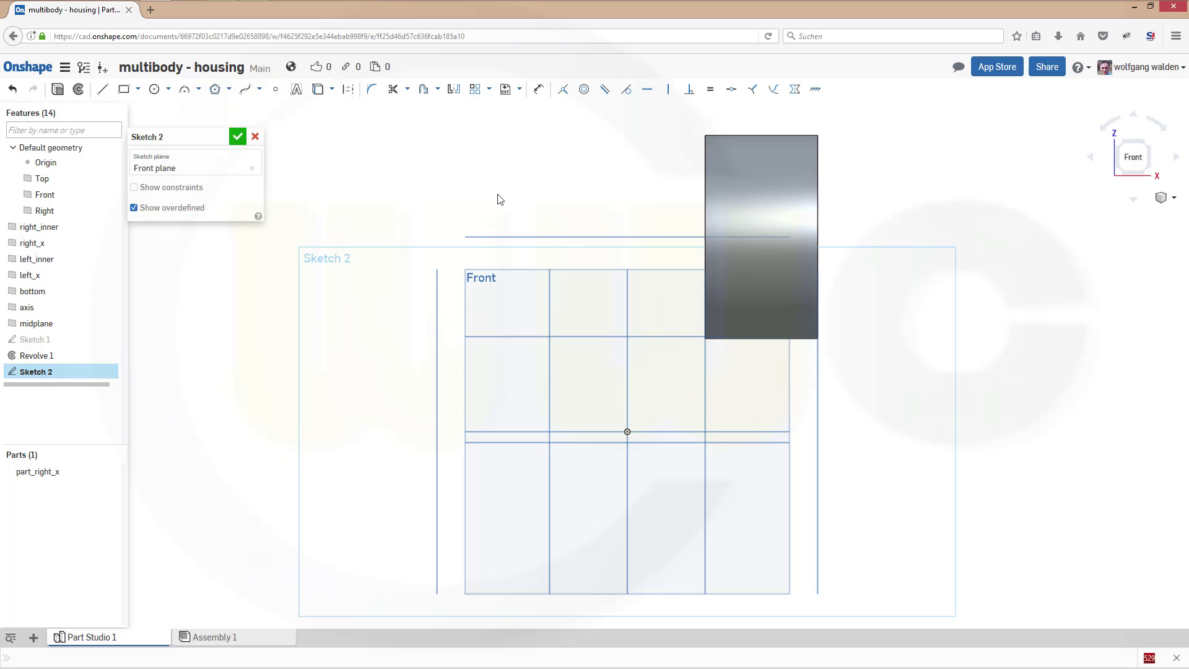
pyautogui.click(124, 88)
pyautogui.click(692, 419)
pyautogui.press('Escape')
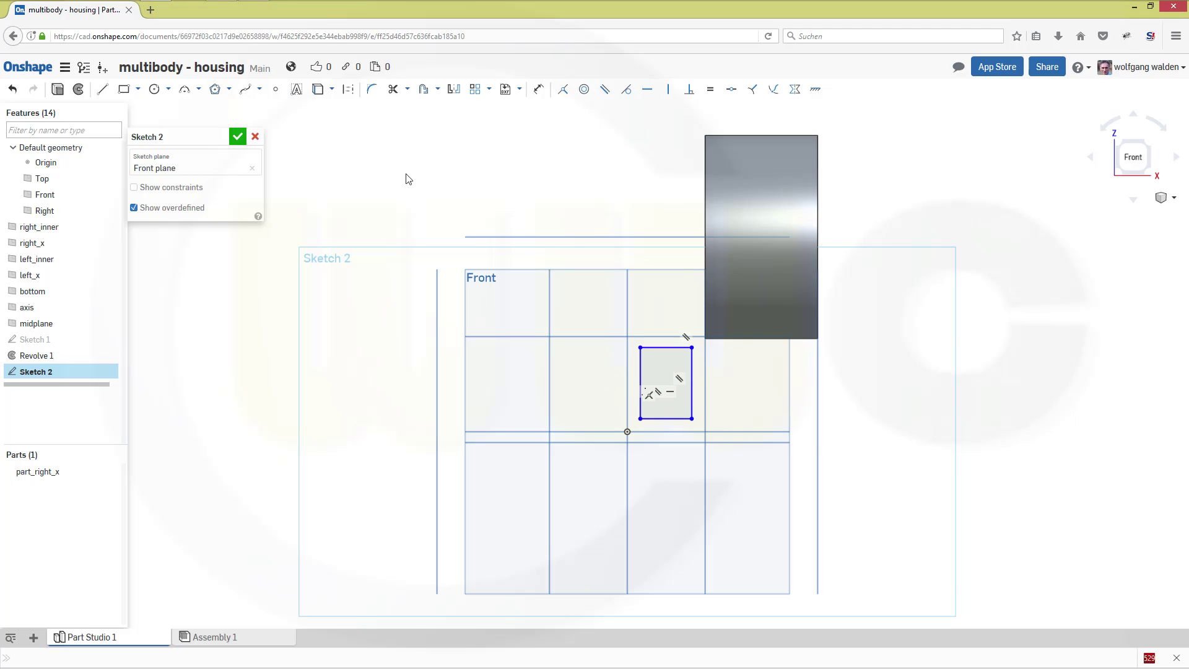
# Make the rectangle's left edge coincident with the Right plane, its top edge with midplane and its bottom edge with the Top plane.
pyautogui.click(561, 93)
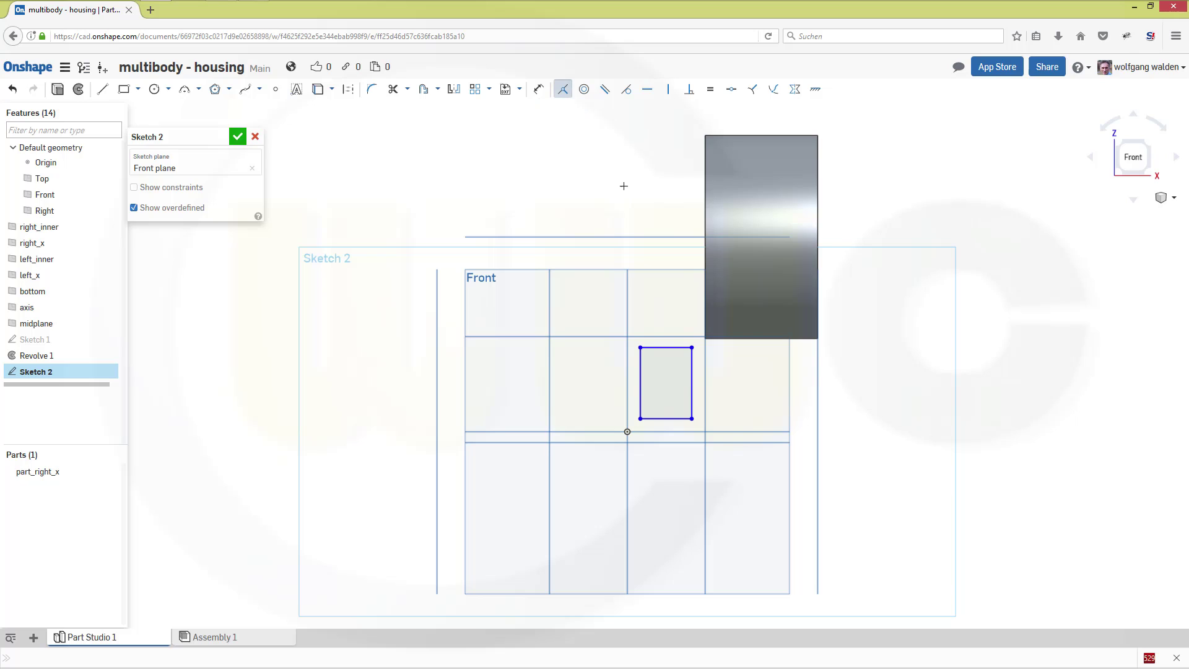
pyautogui.click(620, 364)
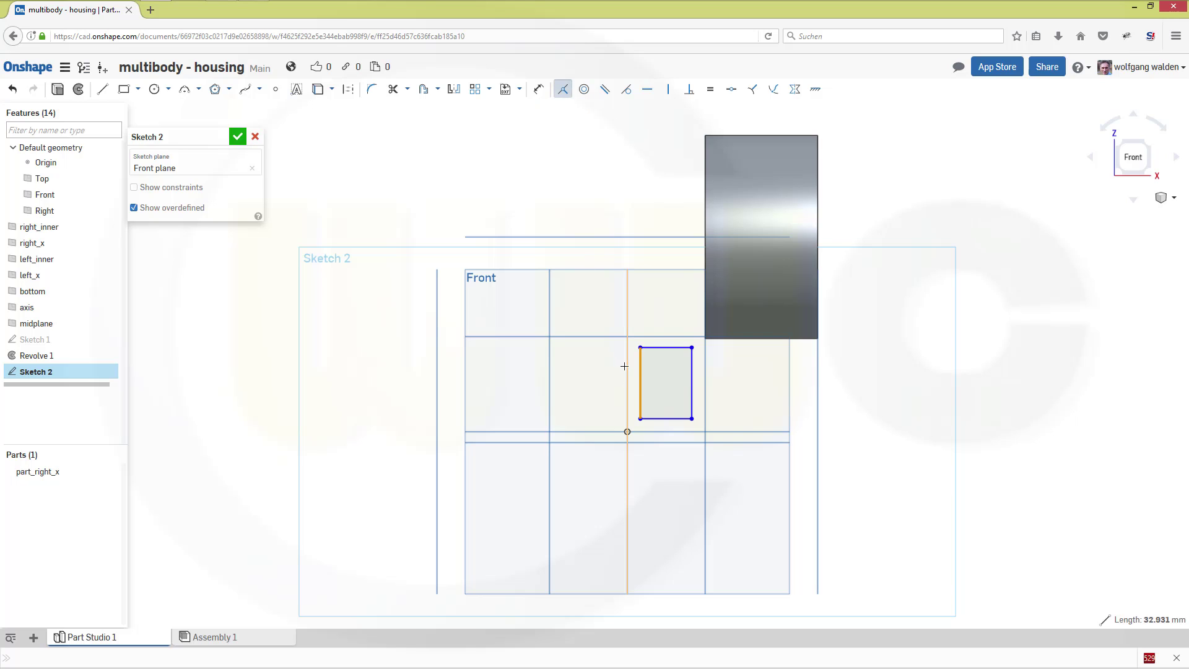
pyautogui.click(625, 365)
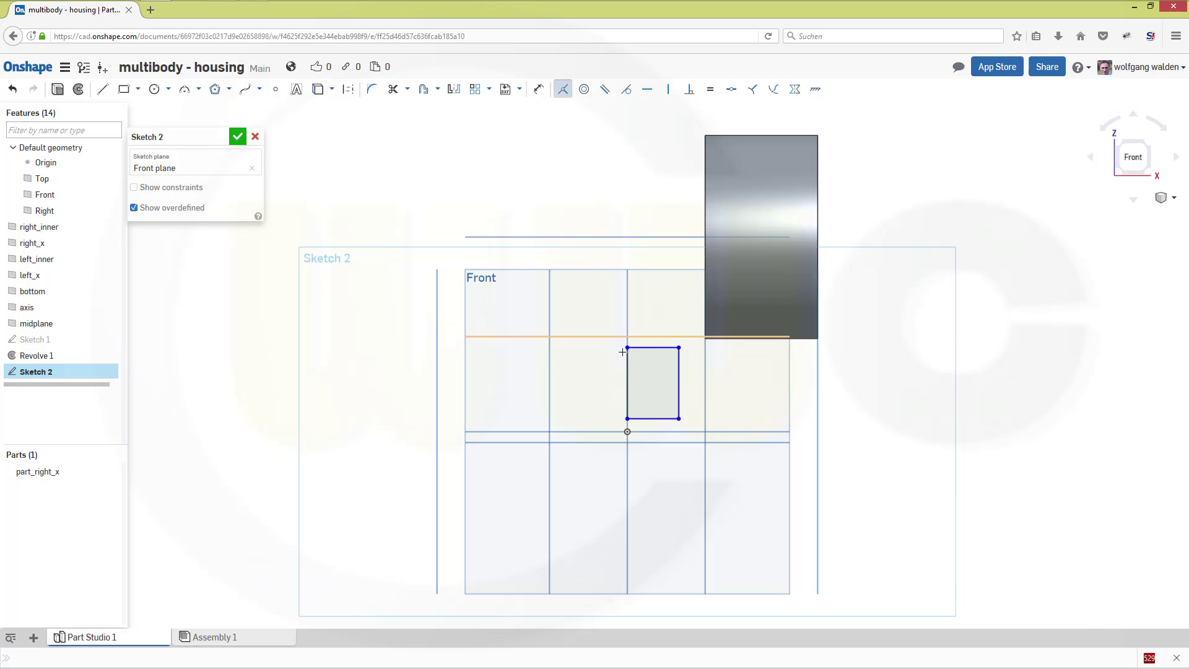
pyautogui.click(647, 348)
pyautogui.click(648, 337)
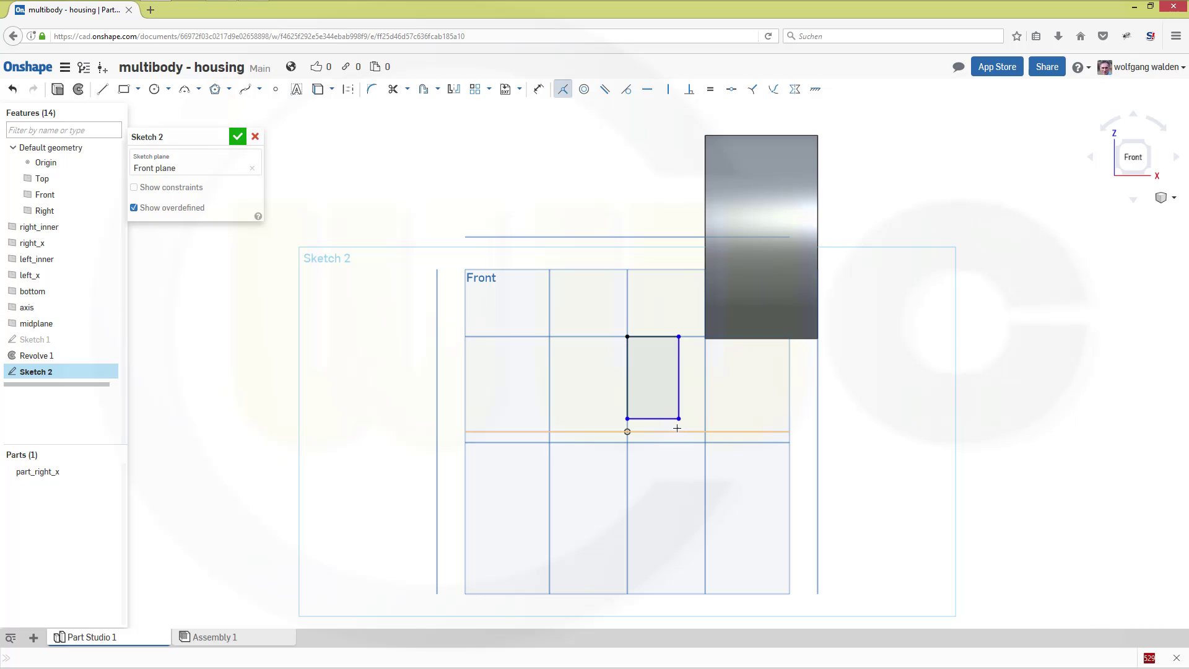
pyautogui.click(655, 418)
pyautogui.click(655, 432)
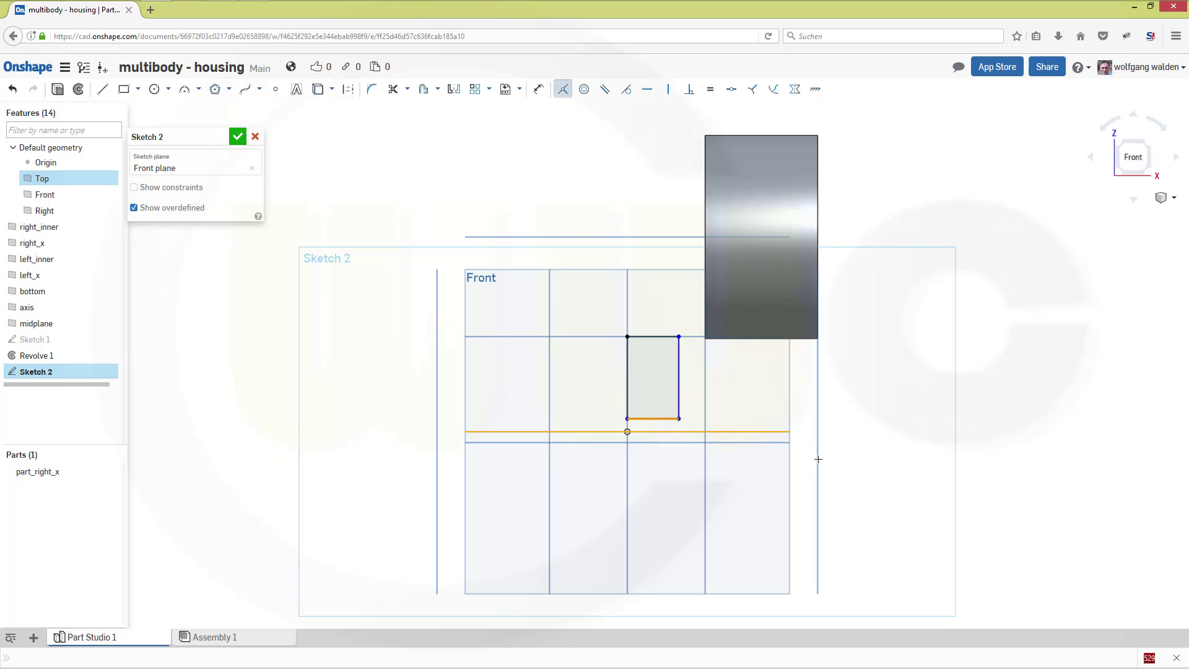
# Dimension the new rectangle's width as 40 mm and finish the sketch.
pyautogui.click(538, 93)
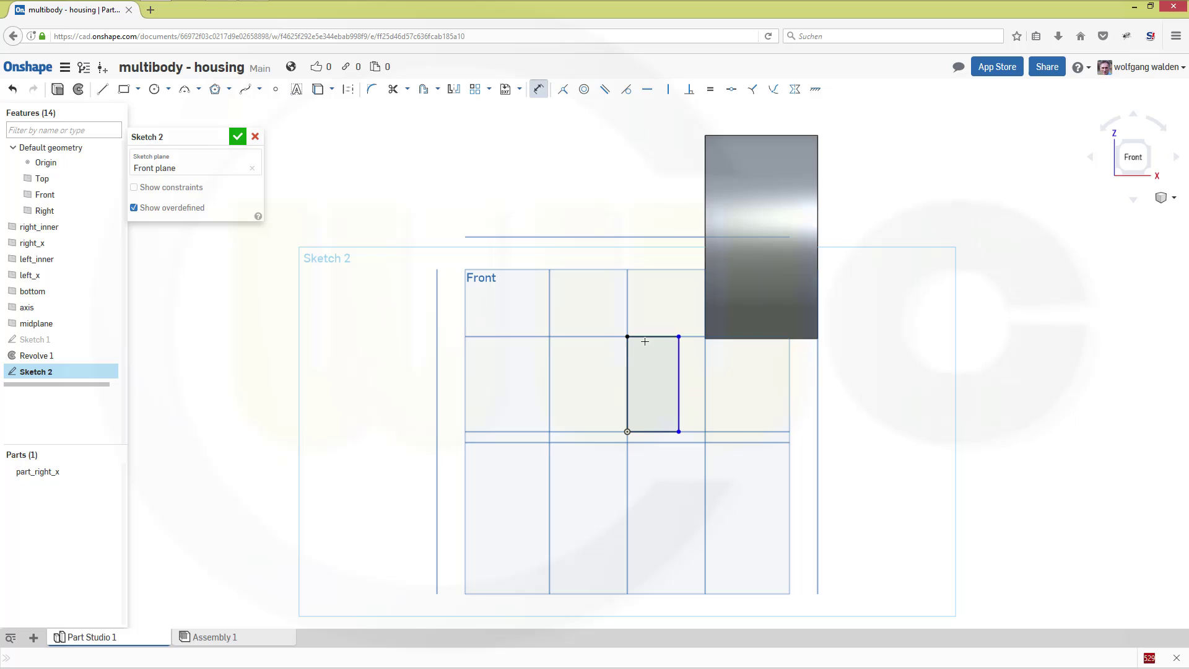
pyautogui.click(677, 378)
pyautogui.click(650, 201)
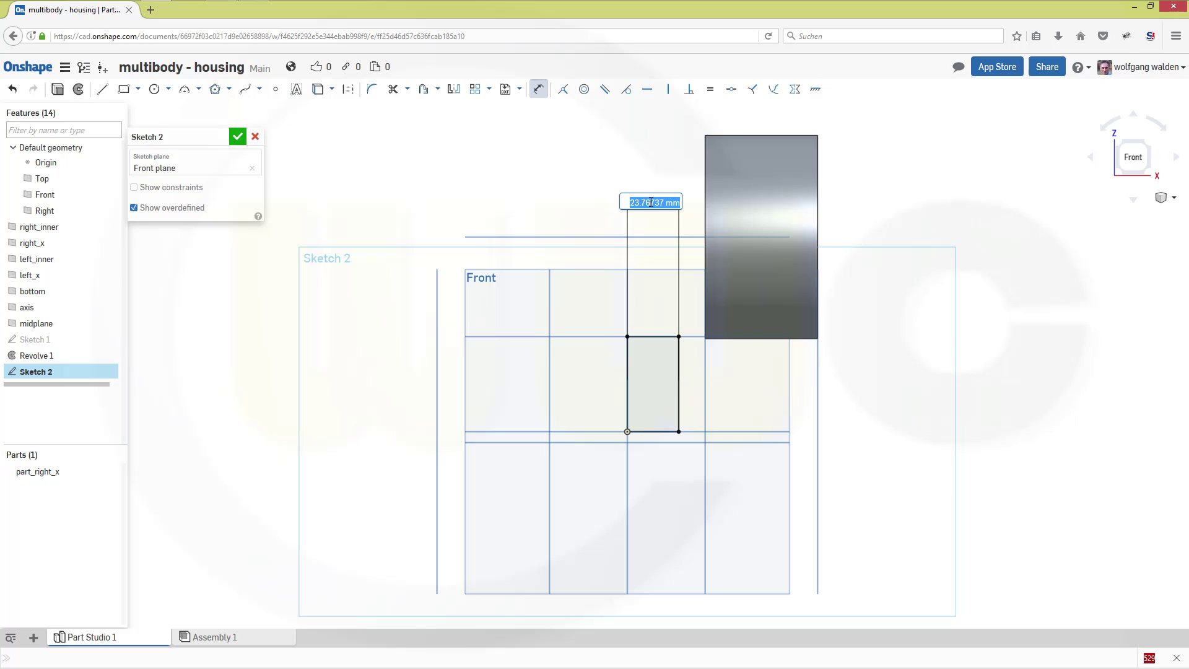
pyautogui.write('40')
pyautogui.press('Return')
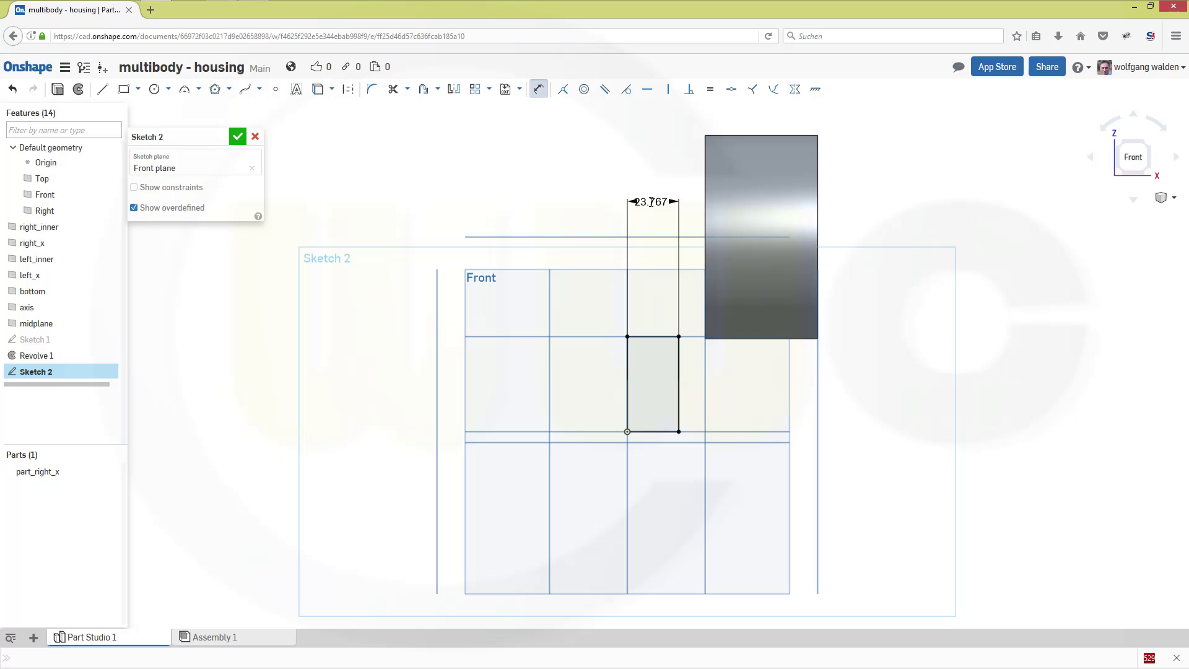
pyautogui.click(238, 137)
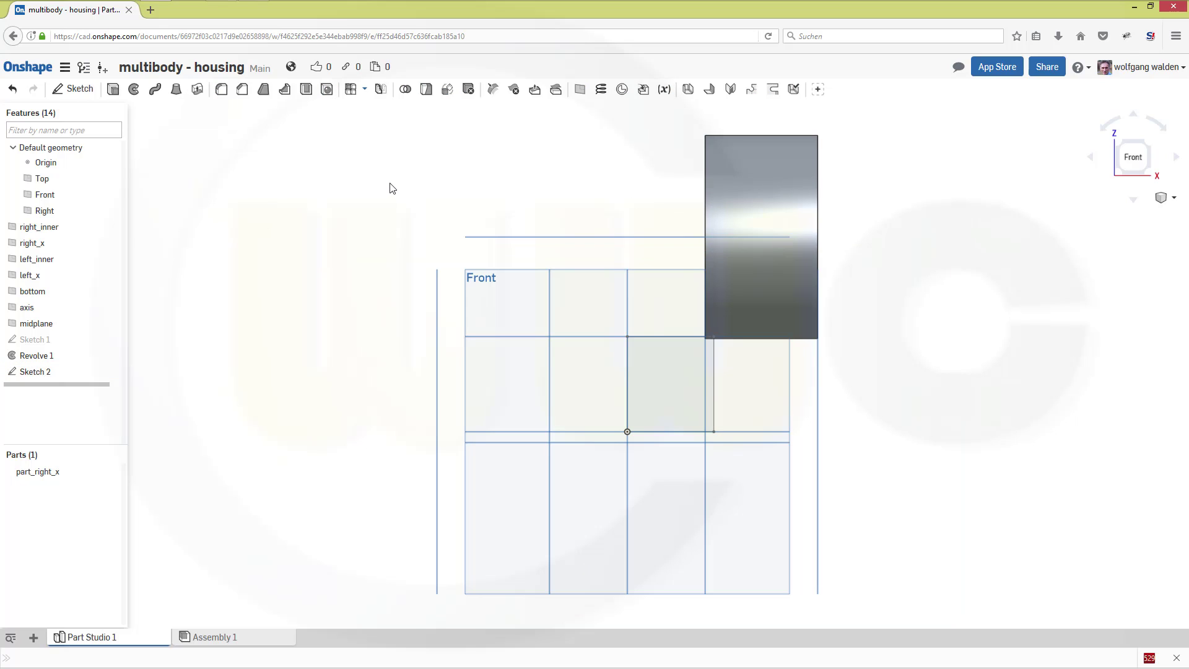
# Revolve the 40 mm wide rectangle a full turn about its left edge as a new solid part.
pyautogui.click(134, 90)
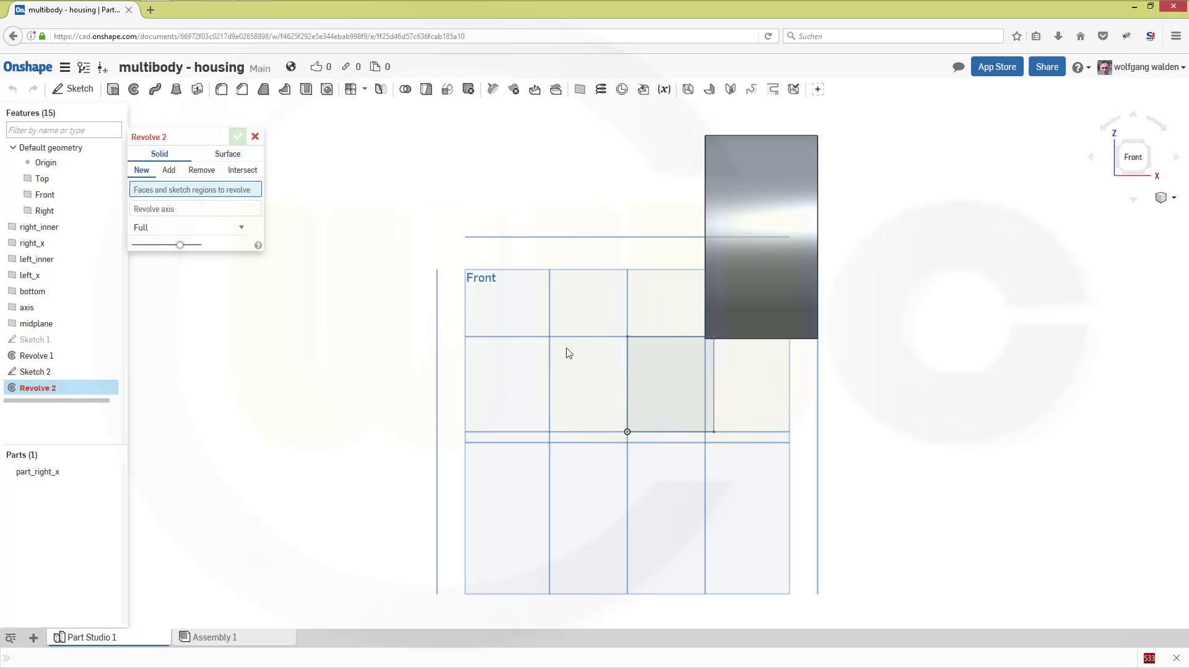
pyautogui.click(717, 394)
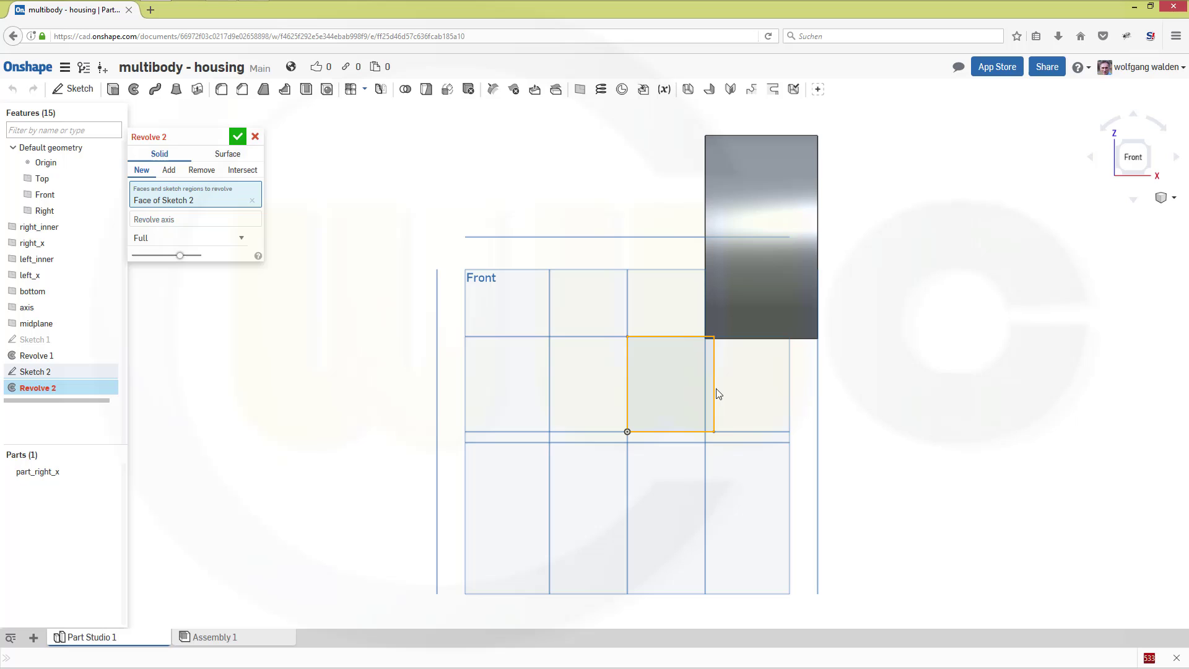
pyautogui.click(229, 222)
pyautogui.click(629, 385)
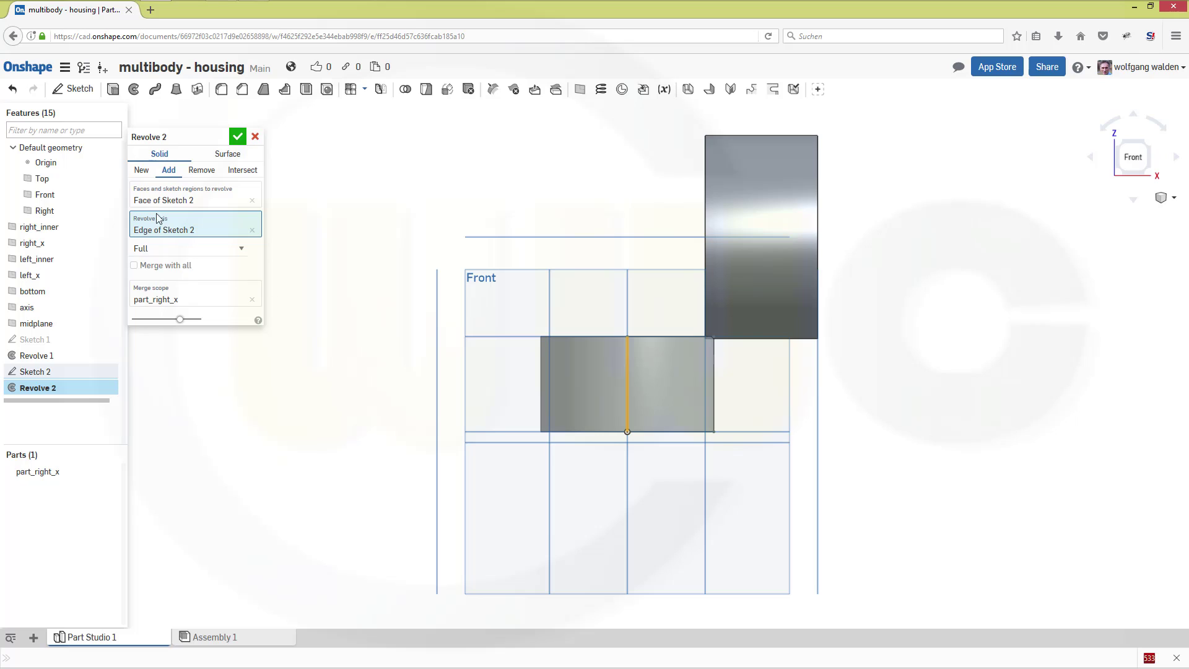
pyautogui.click(141, 171)
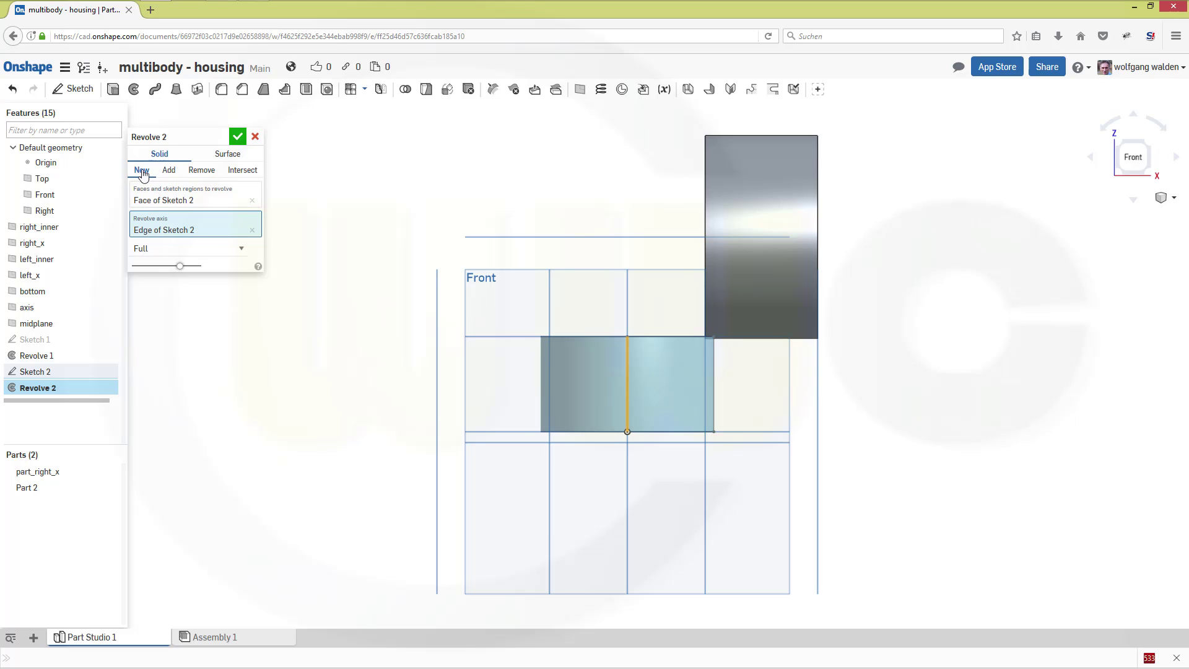
pyautogui.click(237, 137)
# Rename the revolved central part Part 2 as center_x.
pyautogui.click(33, 489)
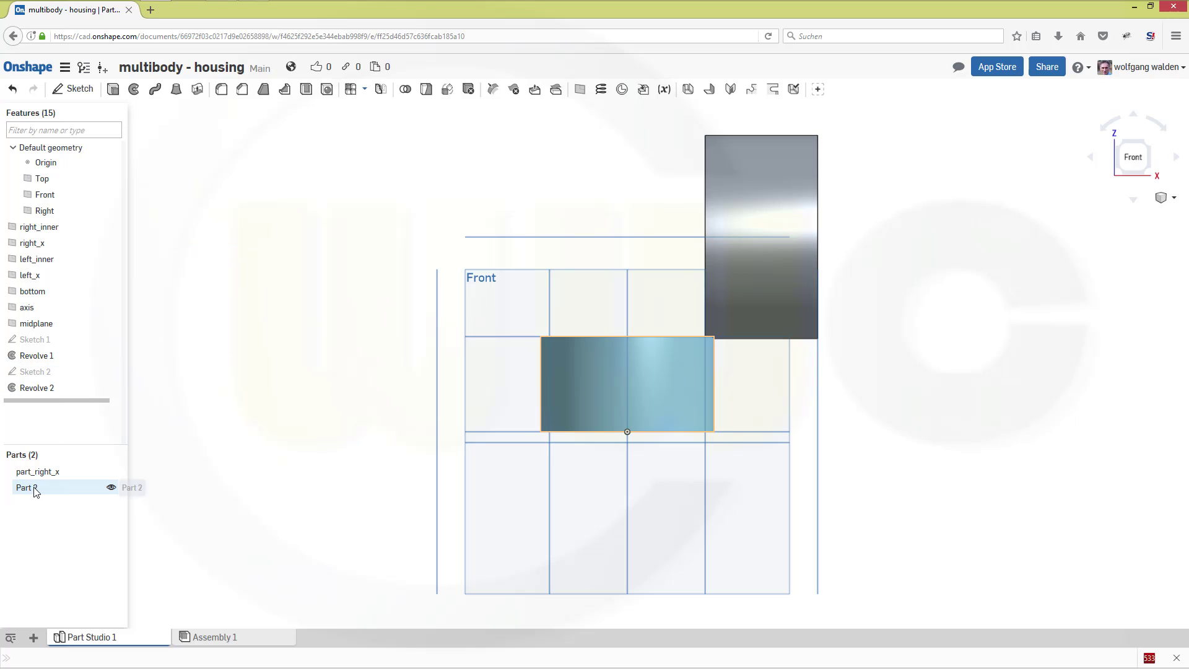
pyautogui.click(35, 491)
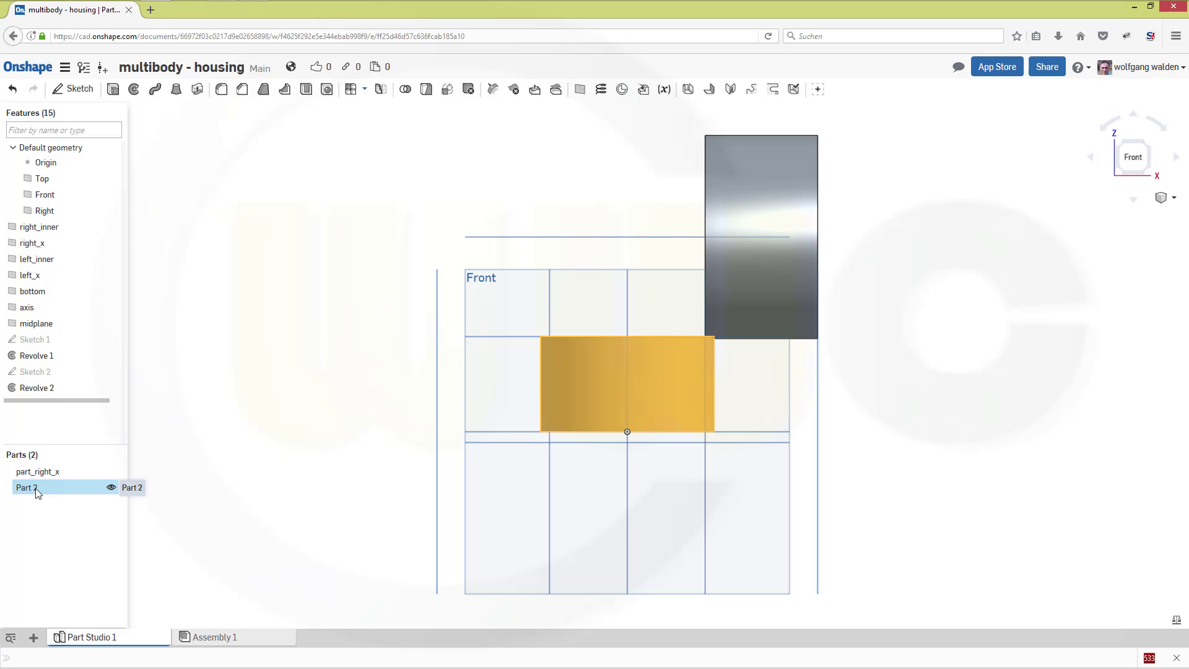
pyautogui.click(36, 492)
pyautogui.rightClick(36, 492)
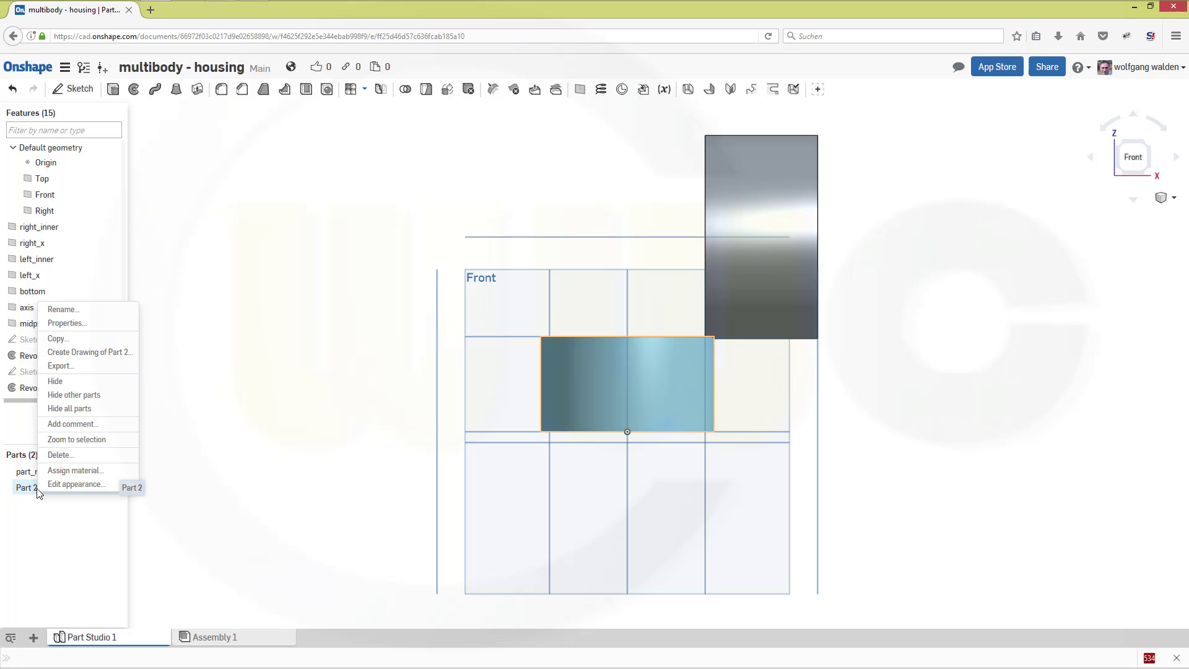
pyautogui.click(82, 311)
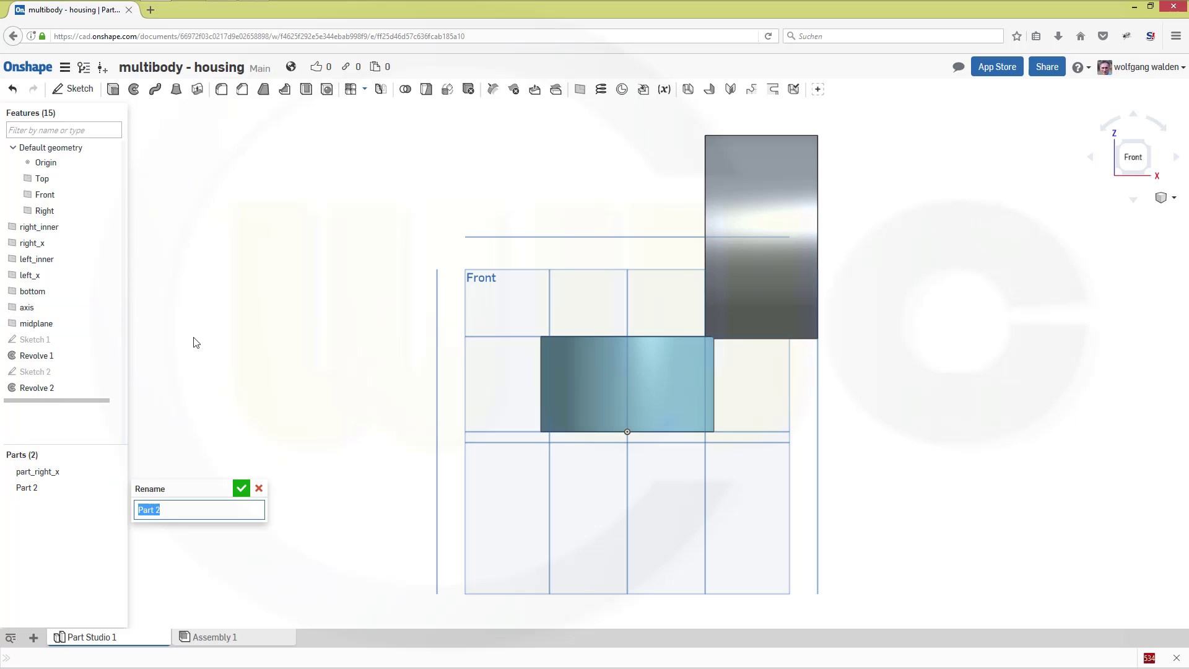
pyautogui.write('center_x')
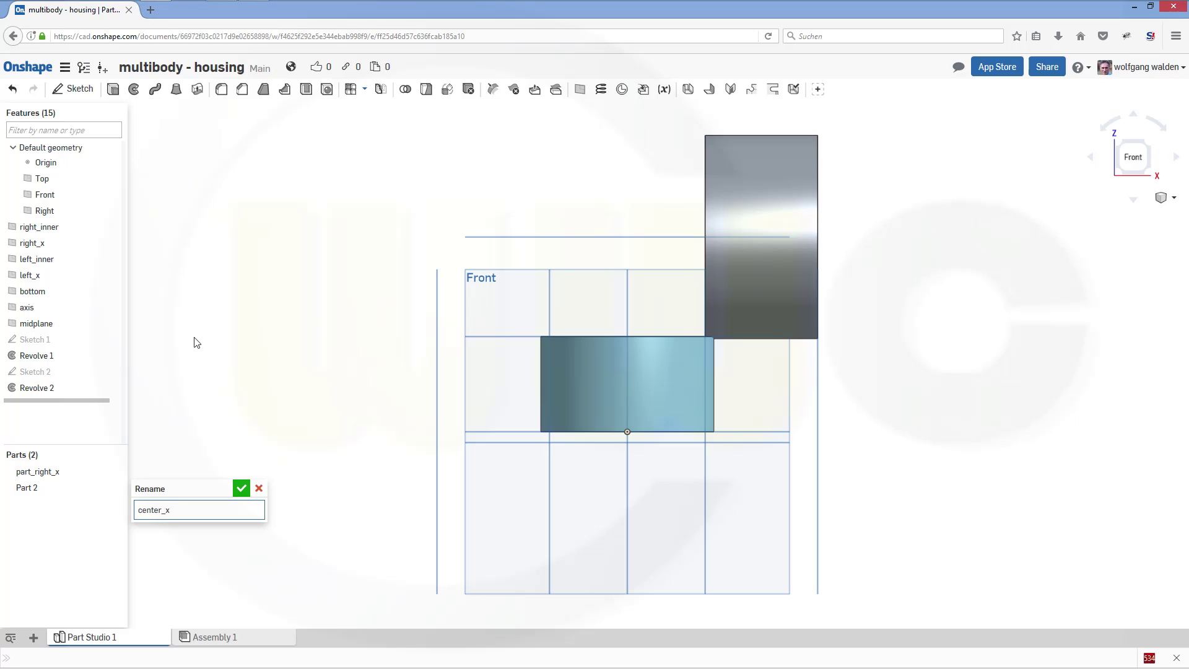
pyautogui.press('Return')
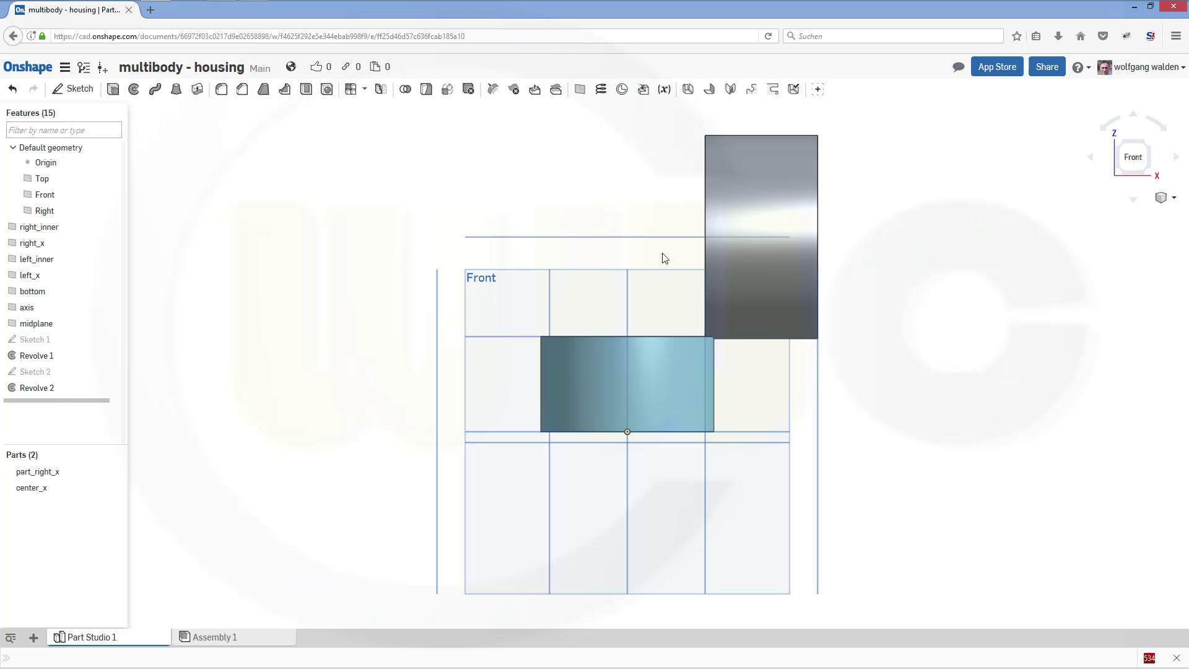
# Start a new sketch on the Front plane and draw a corner rectangle about 44 mm wide and 27 mm high above the plane's upper left corner.
pyautogui.click(73, 88)
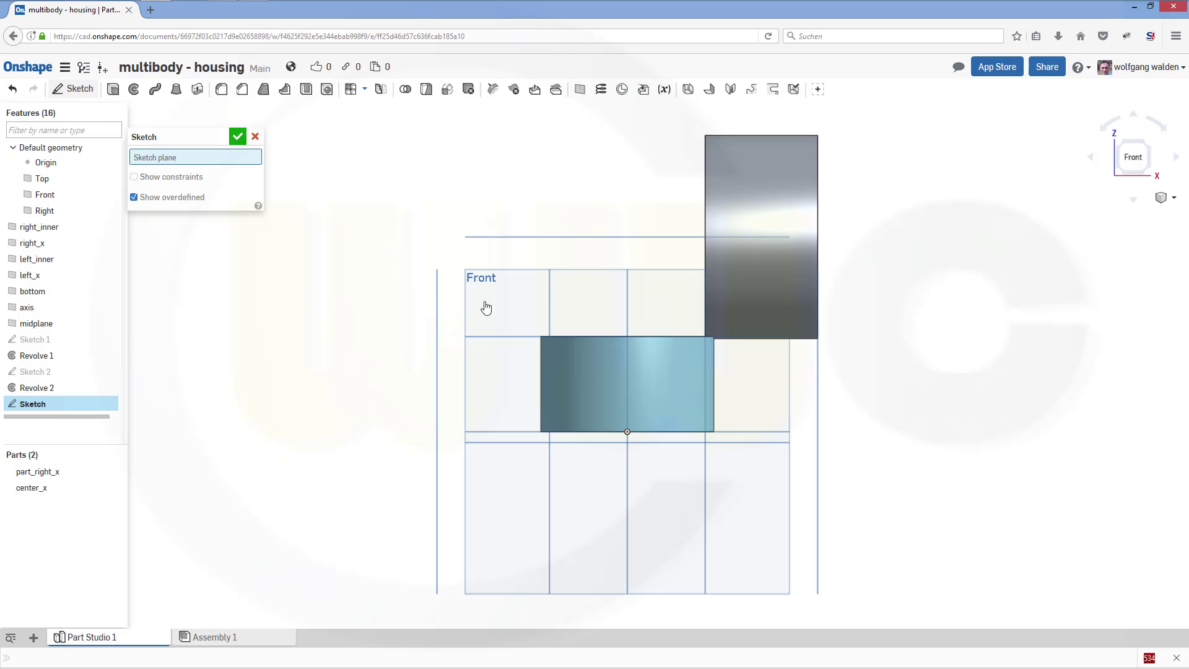
pyautogui.click(559, 274)
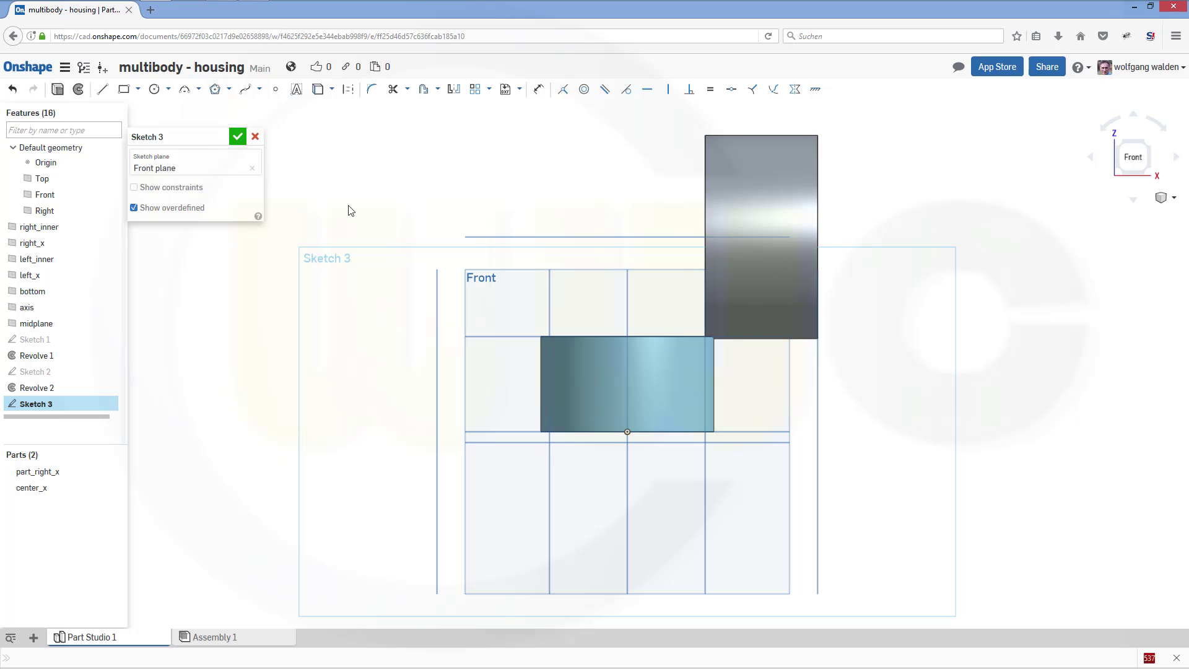
pyautogui.click(124, 88)
pyautogui.click(439, 164)
pyautogui.click(536, 223)
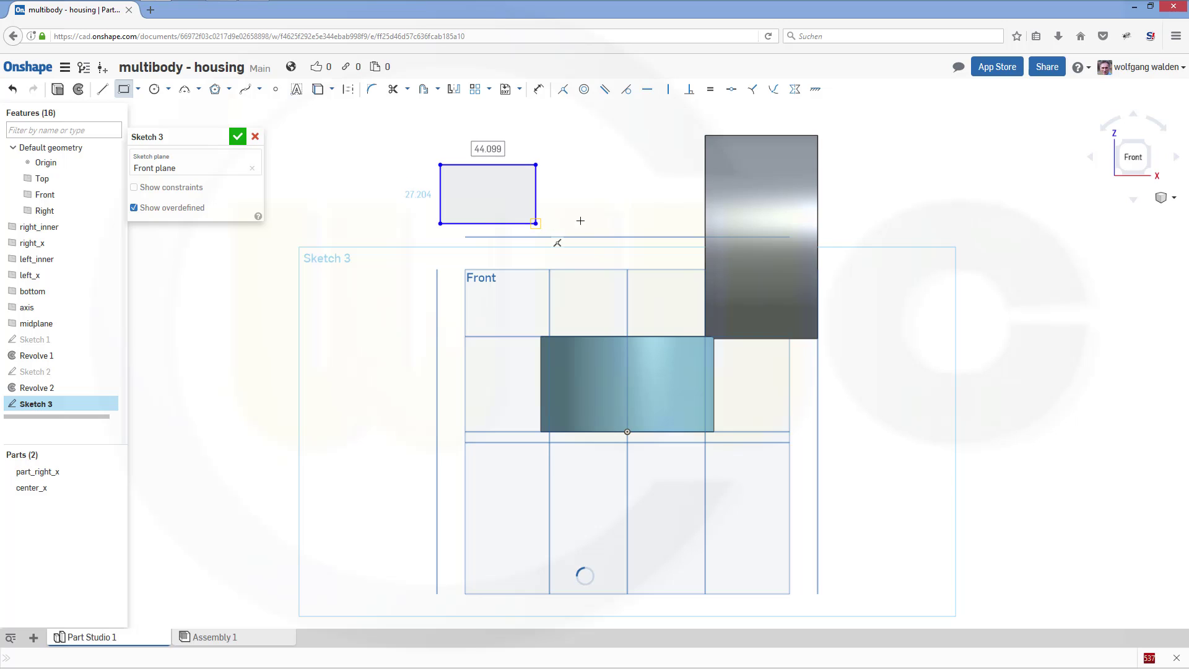
pyautogui.press('Escape')
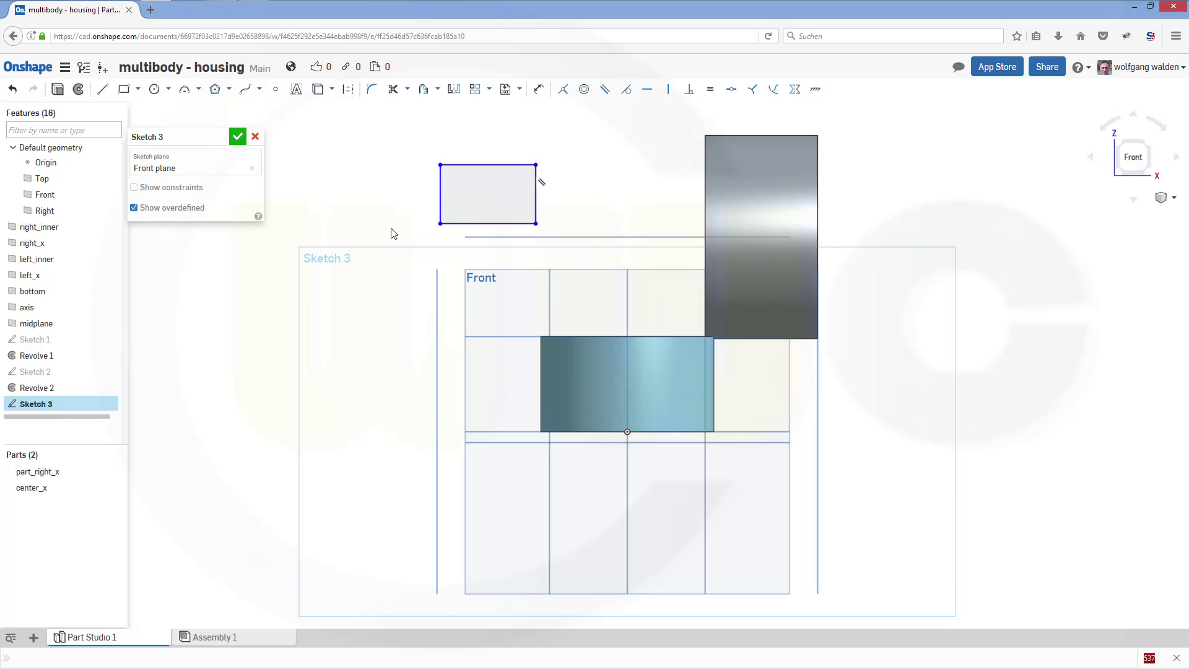
# Make the rectangle's left edge coincident with left_x, its right edge with left_inner and its bottom edge with the axis plane.
pyautogui.click(562, 91)
pyautogui.click(34, 276)
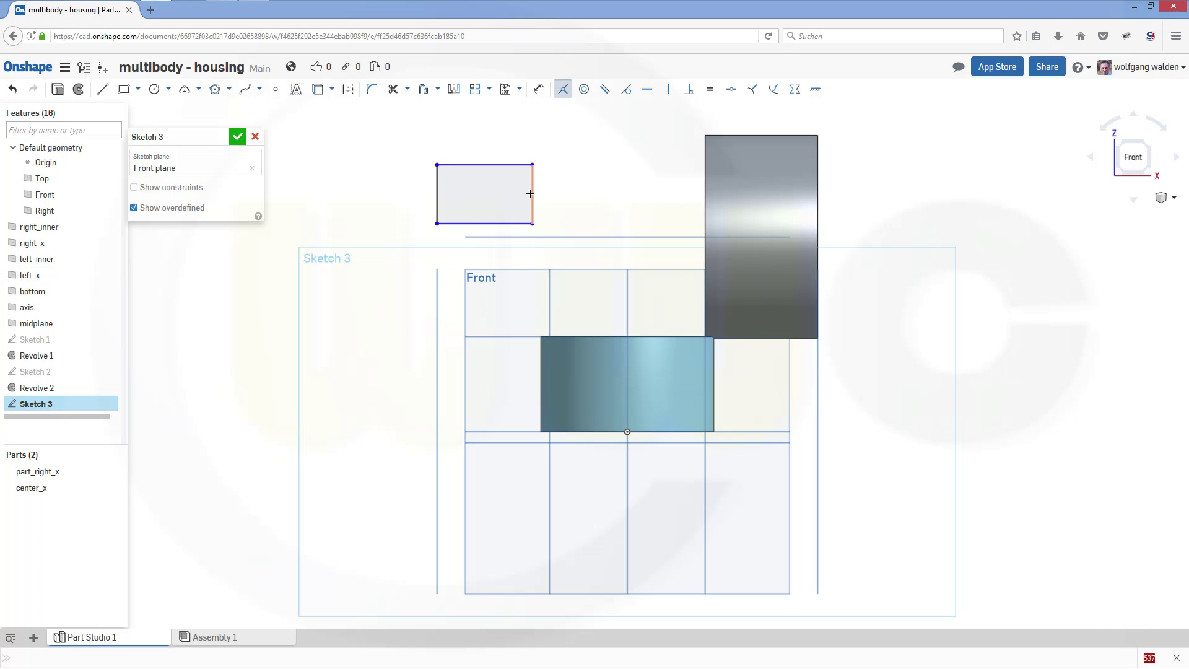
pyautogui.click(55, 258)
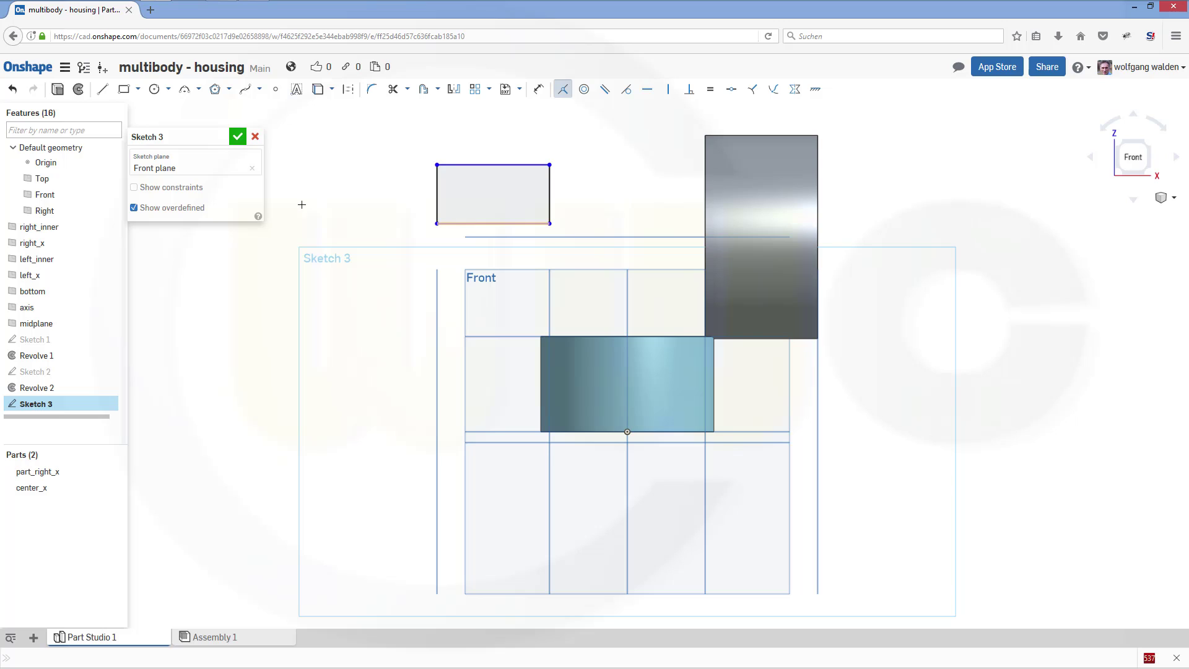
pyautogui.click(39, 308)
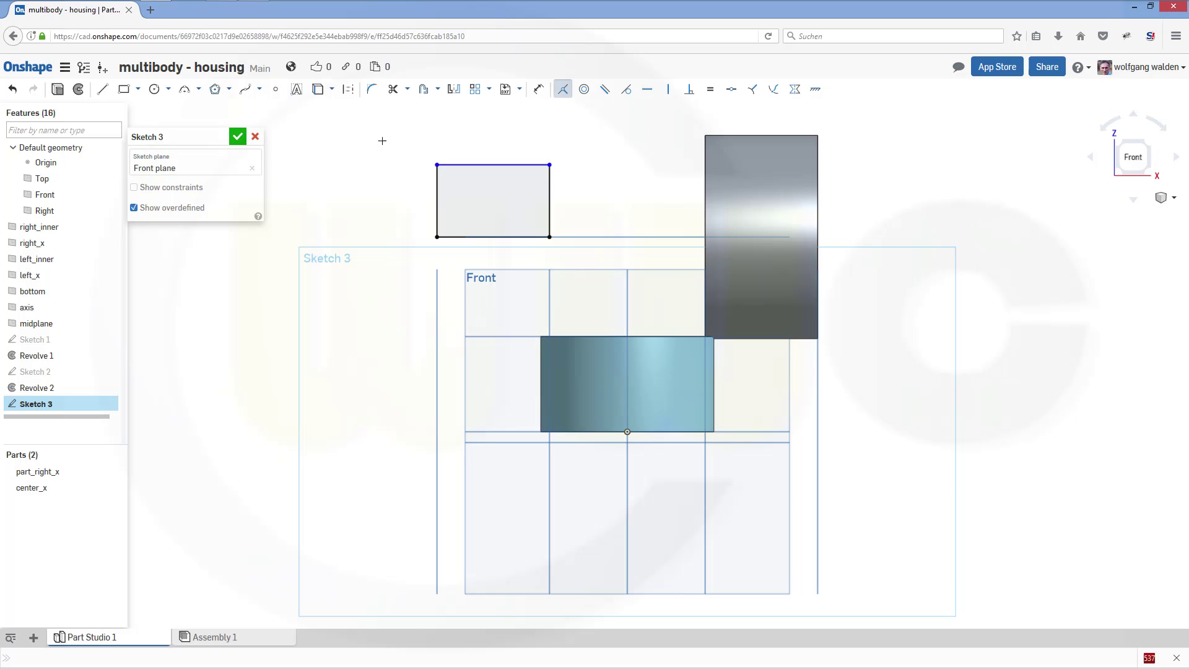
# Dimension the rectangle's height as 47 mm and finish the sketch.
pyautogui.click(538, 90)
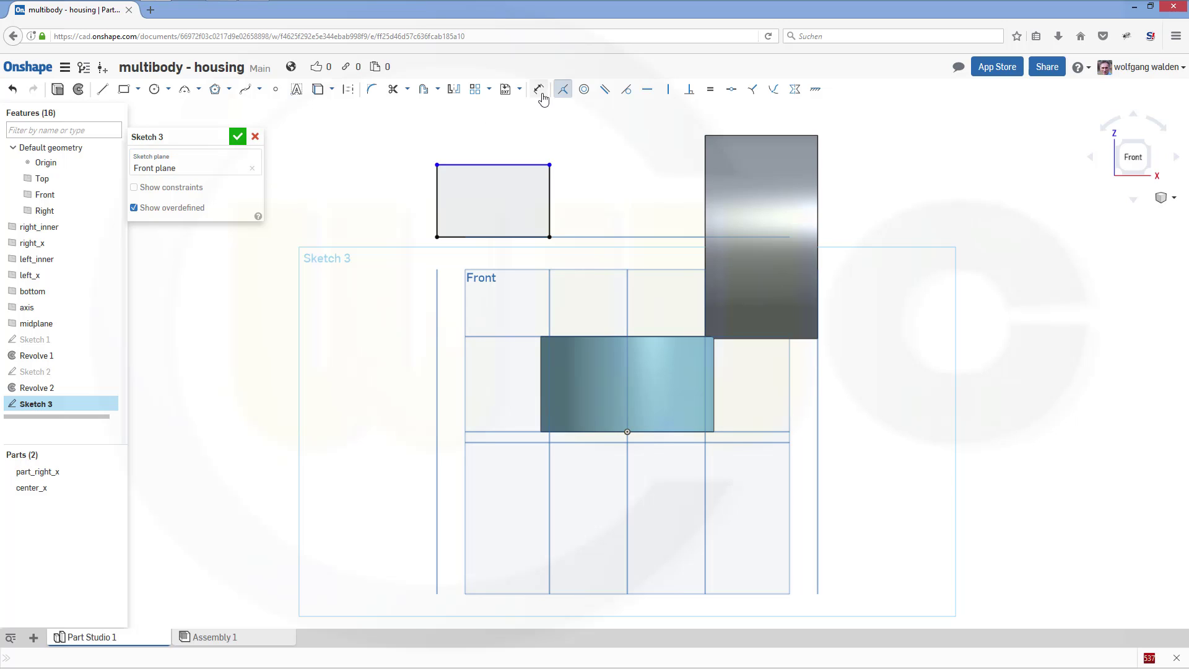
pyautogui.click(481, 166)
pyautogui.click(471, 236)
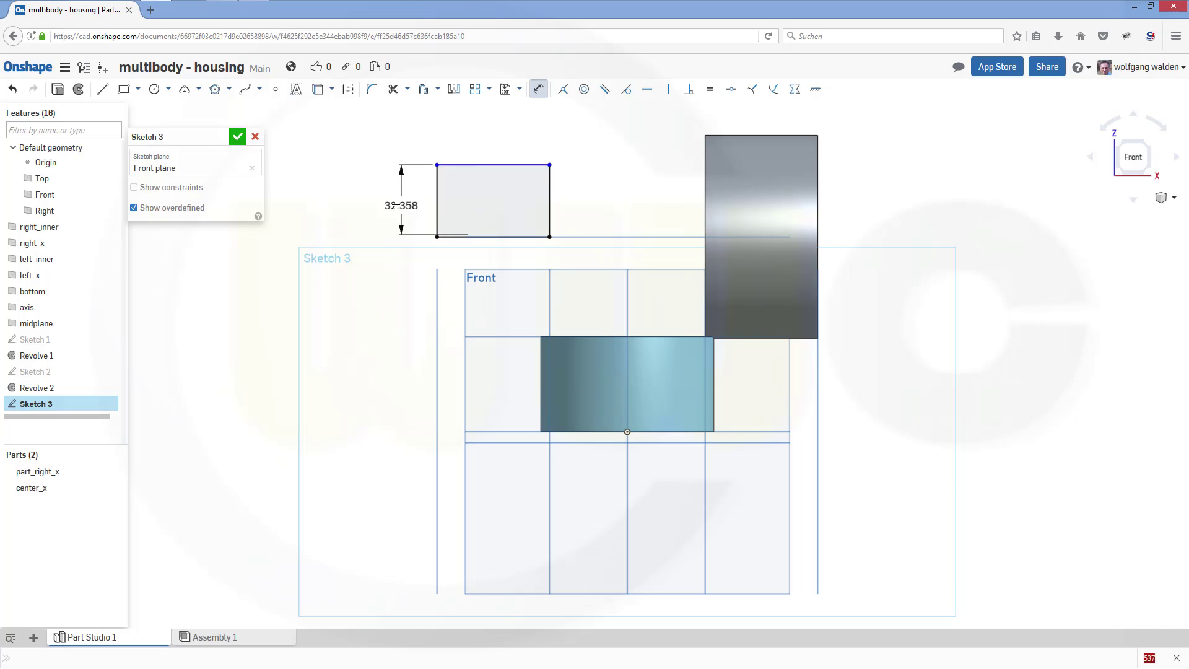
pyautogui.click(395, 205)
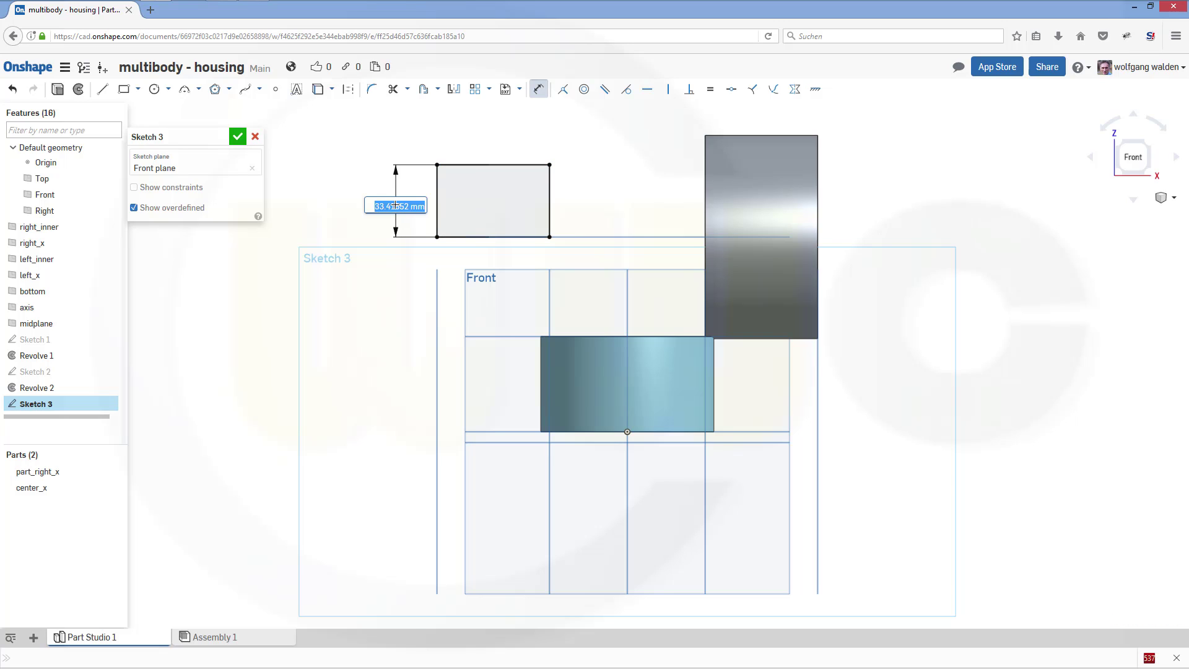
pyautogui.write('47')
pyautogui.press('Return')
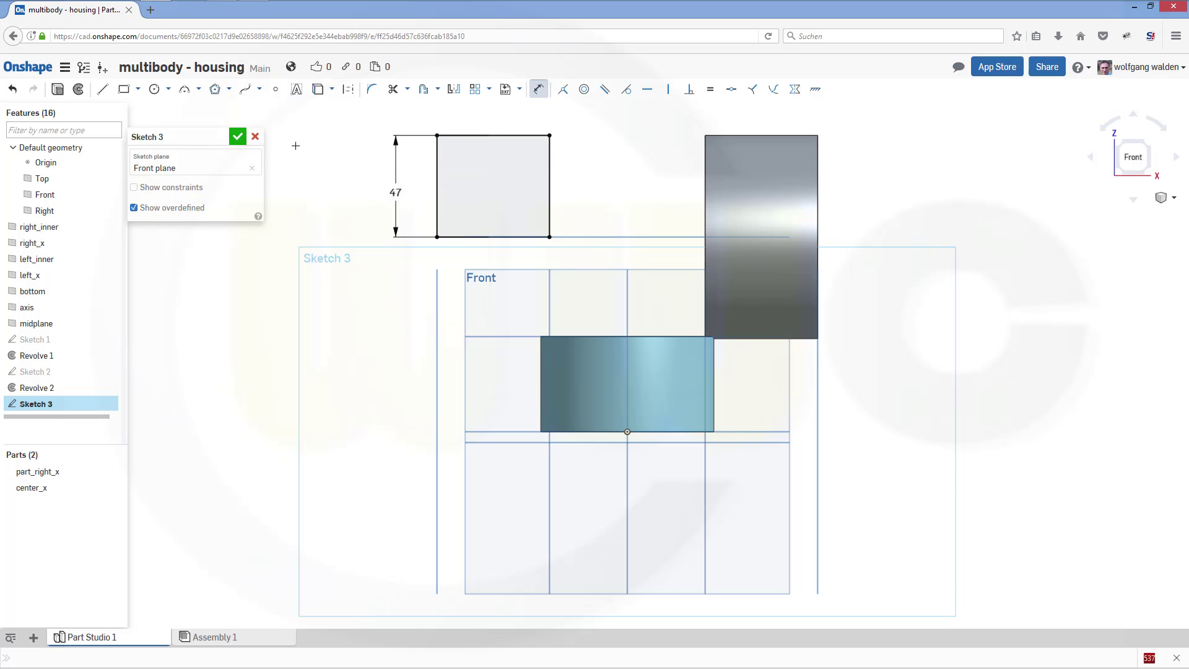
pyautogui.click(238, 137)
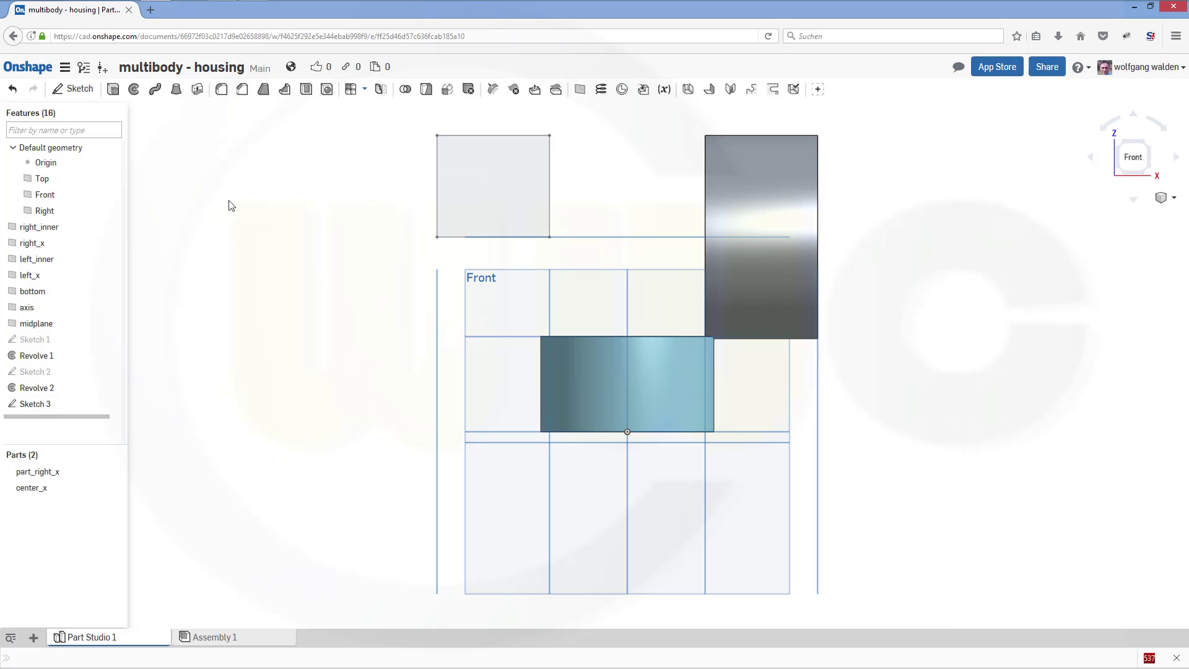
# Revolve the 47 mm high rectangle a full turn about its bottom edge as a new solid part.
pyautogui.click(134, 89)
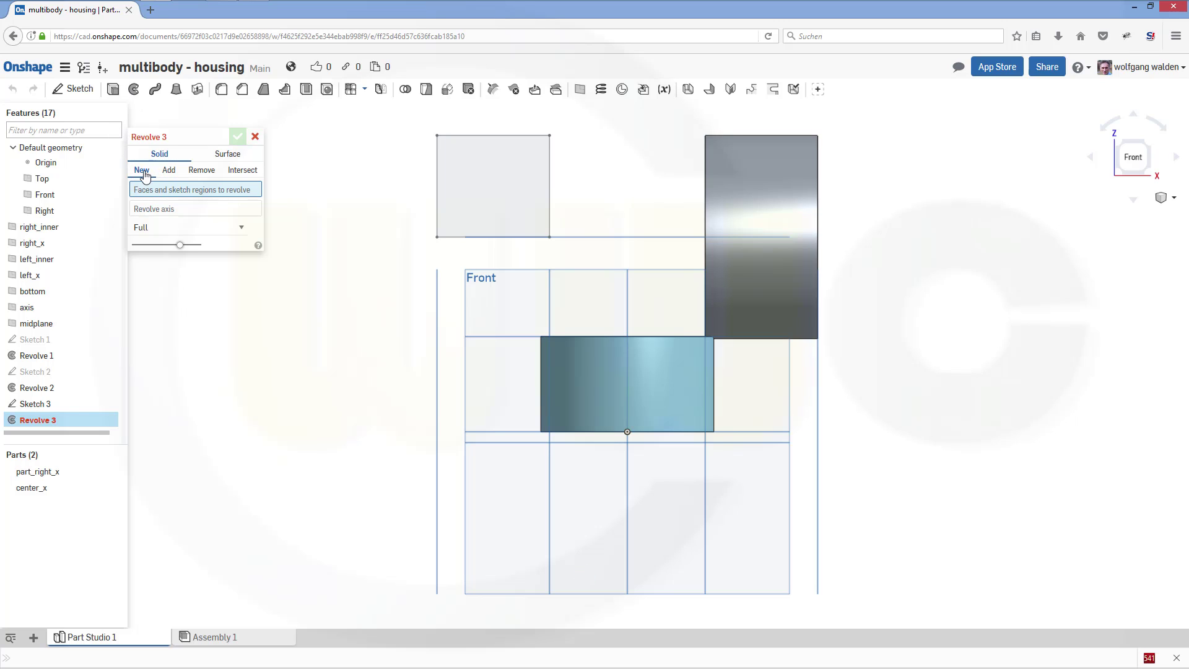
pyautogui.click(437, 181)
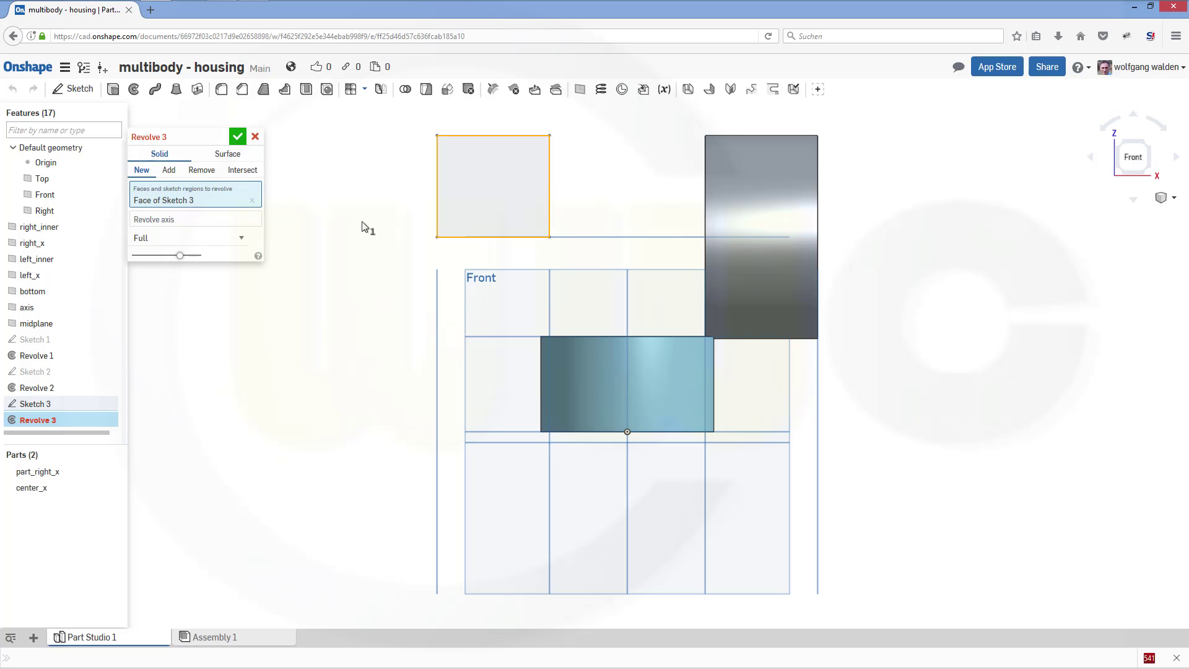
pyautogui.click(191, 220)
pyautogui.click(424, 233)
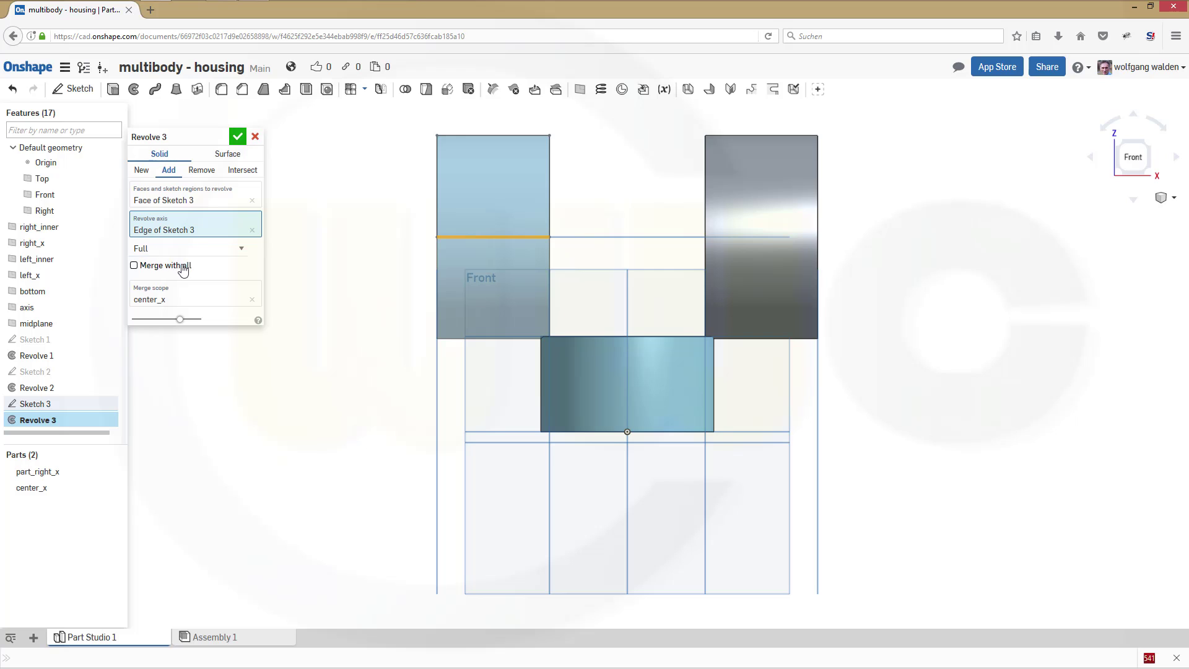
pyautogui.click(142, 174)
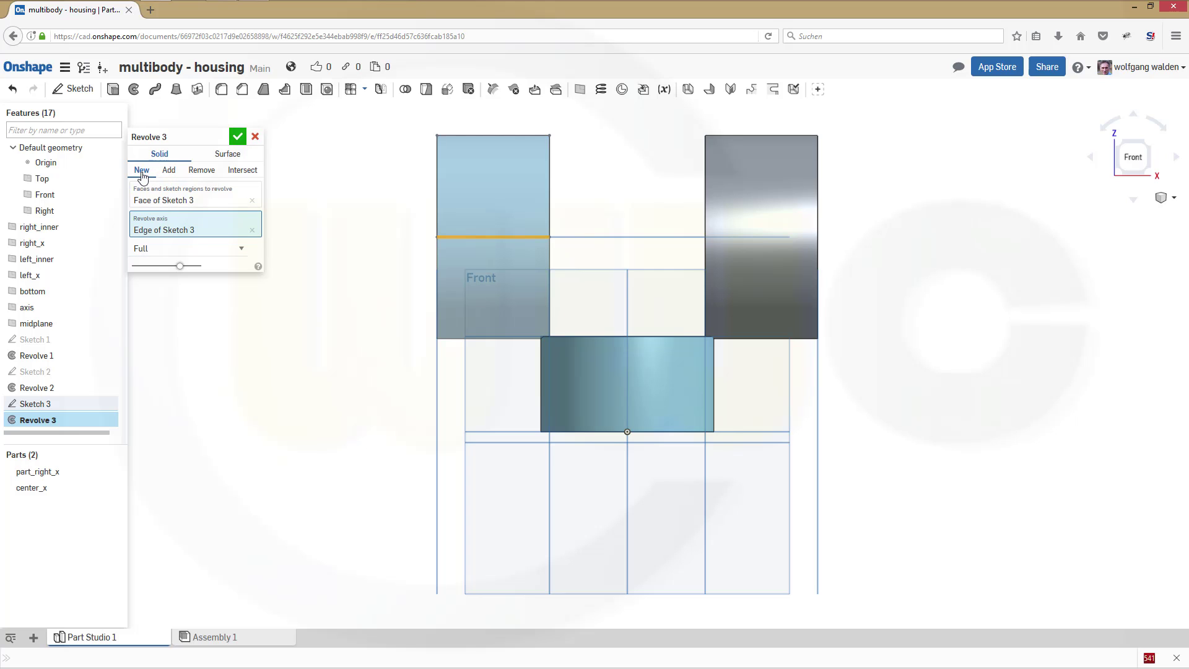
pyautogui.click(237, 136)
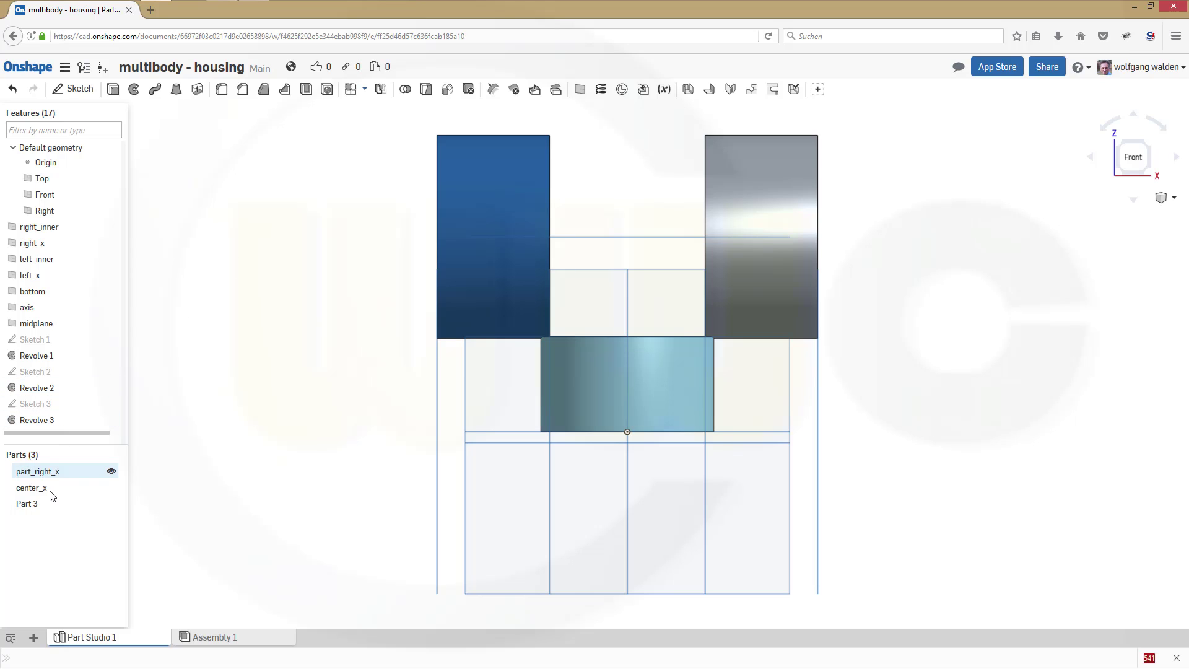
# Rename the revolved left part Part 3 as left_x.
pyautogui.rightClick(38, 506)
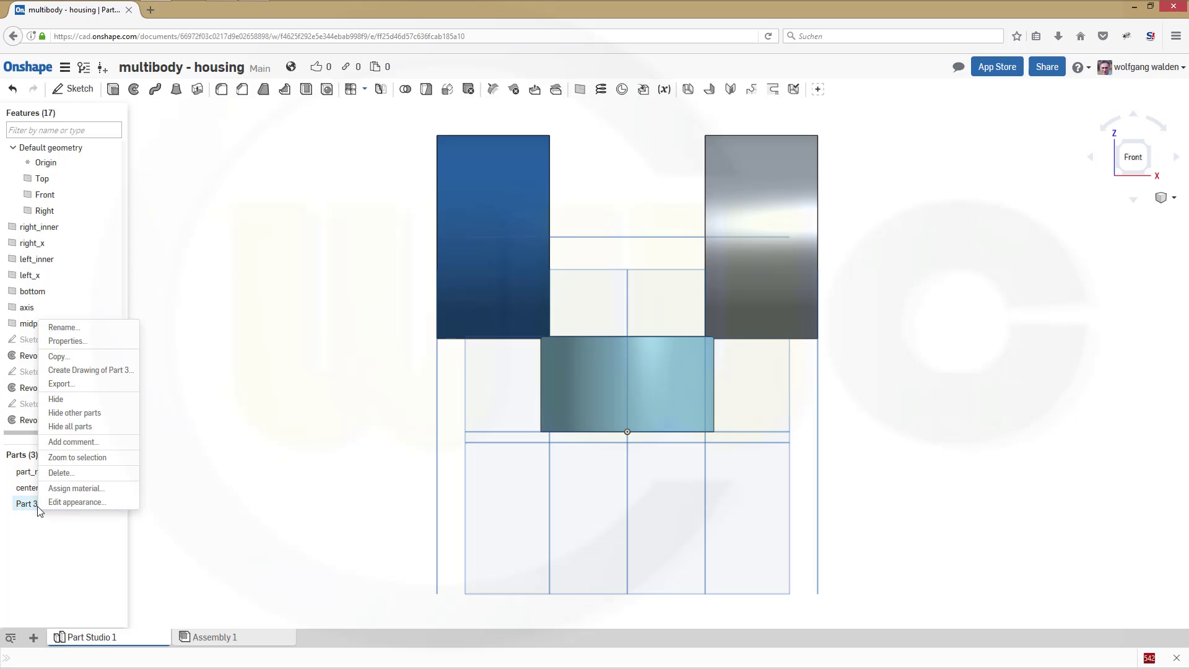
pyautogui.click(84, 328)
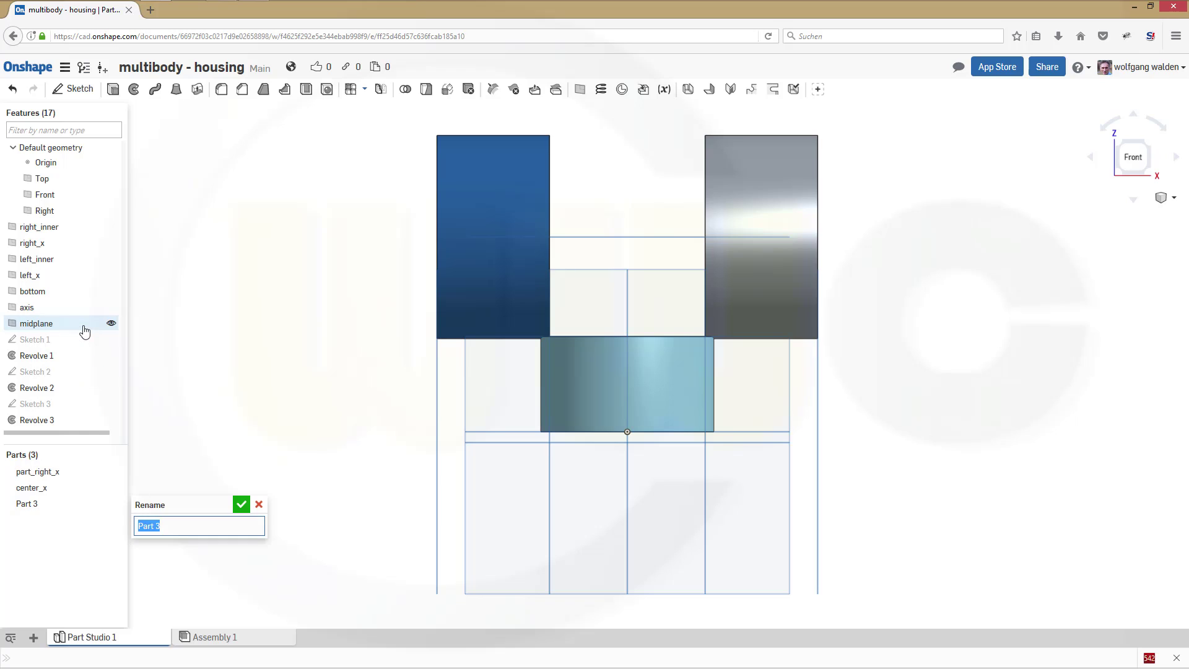
pyautogui.write('left_x')
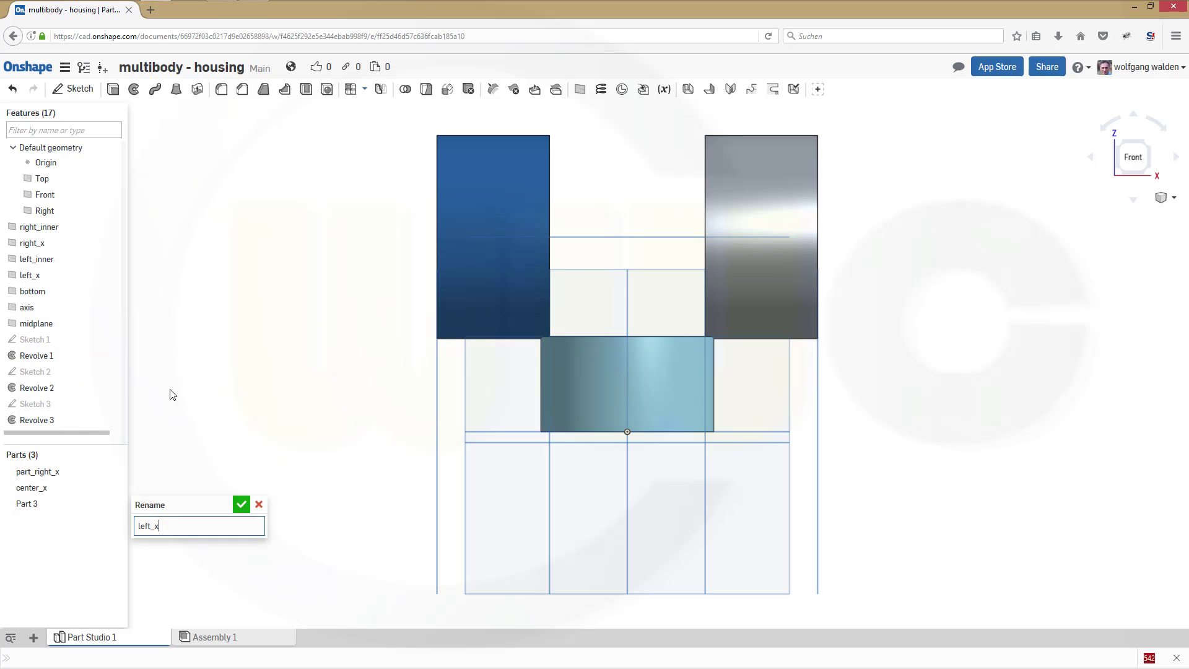
pyautogui.press('Return')
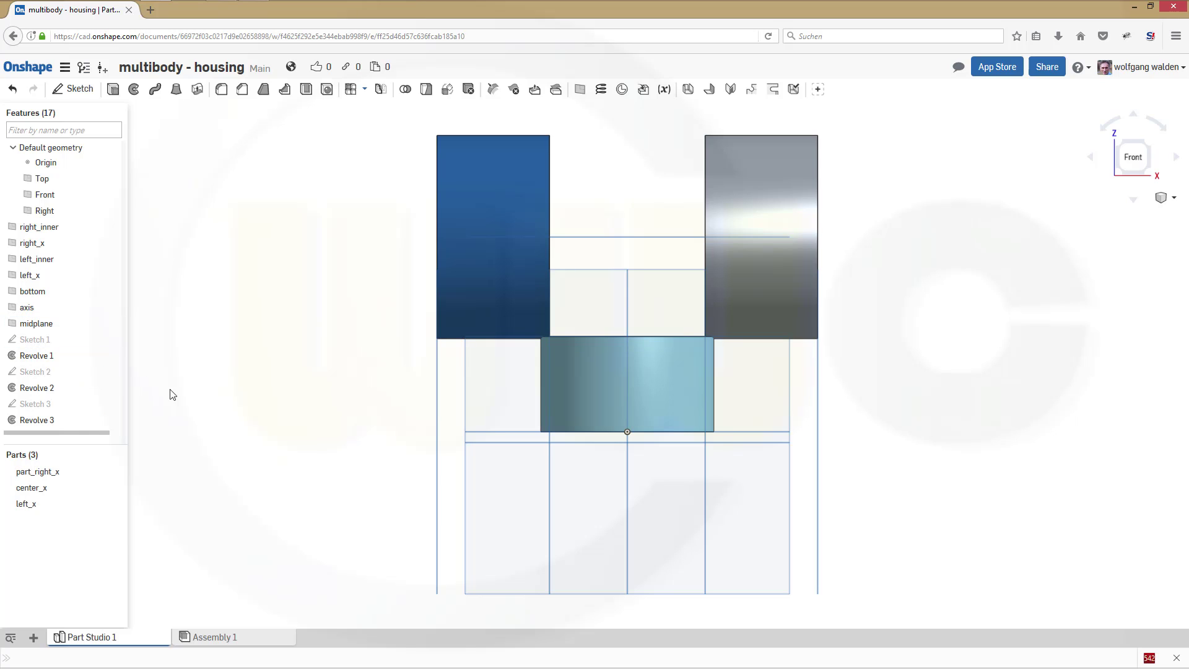
# Rename the part part_right_x as right_x.
pyautogui.rightClick(58, 474)
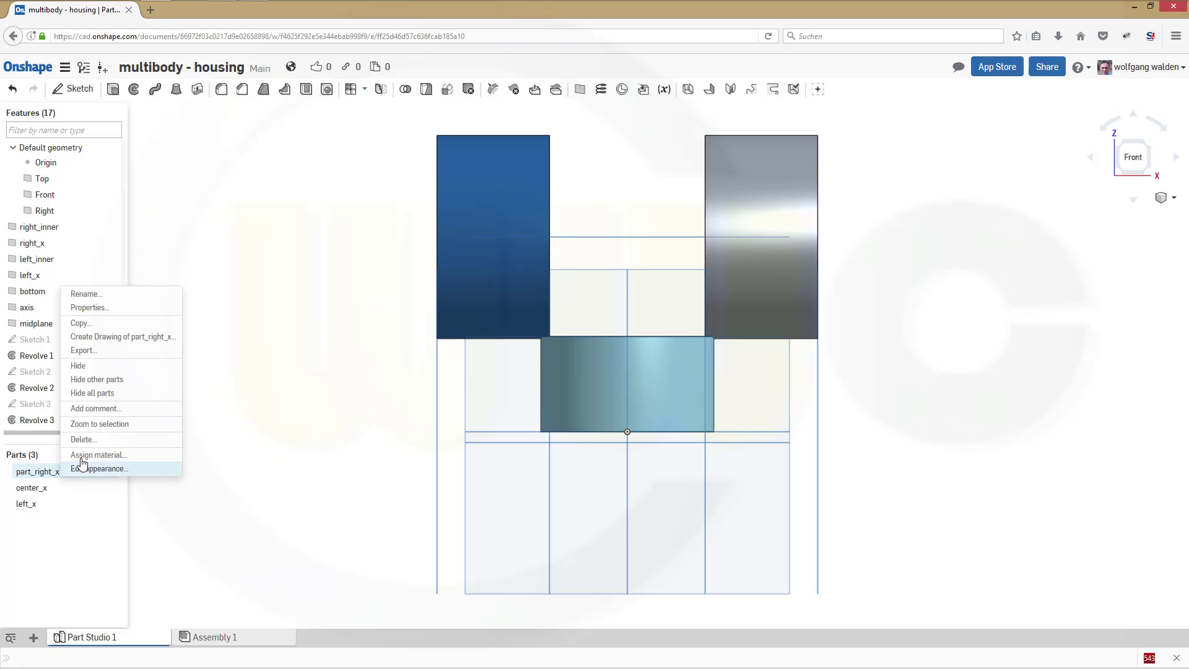
pyautogui.click(87, 293)
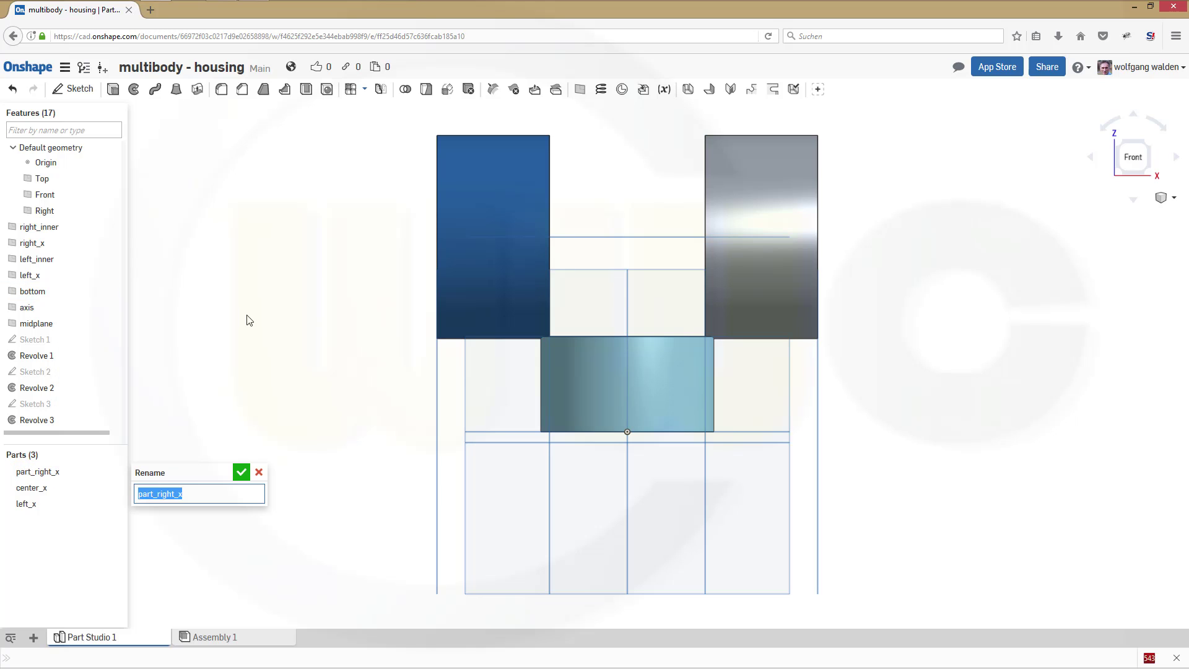
pyautogui.write('right_x')
pyautogui.press('Return')
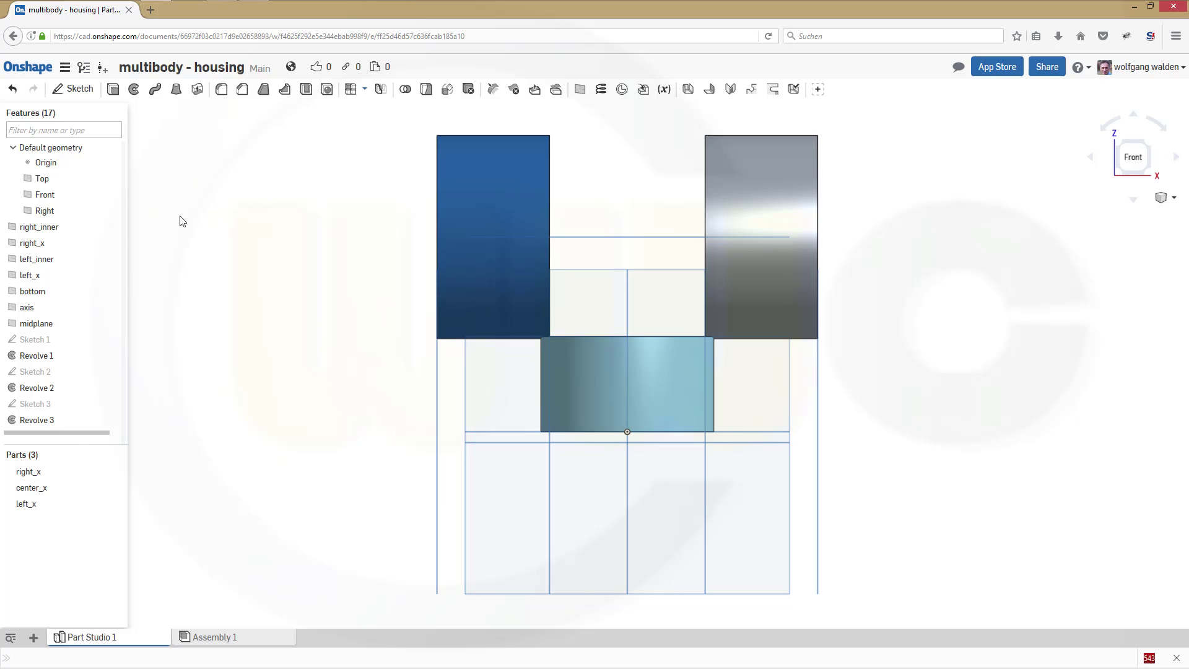
pyautogui.click(77, 89)
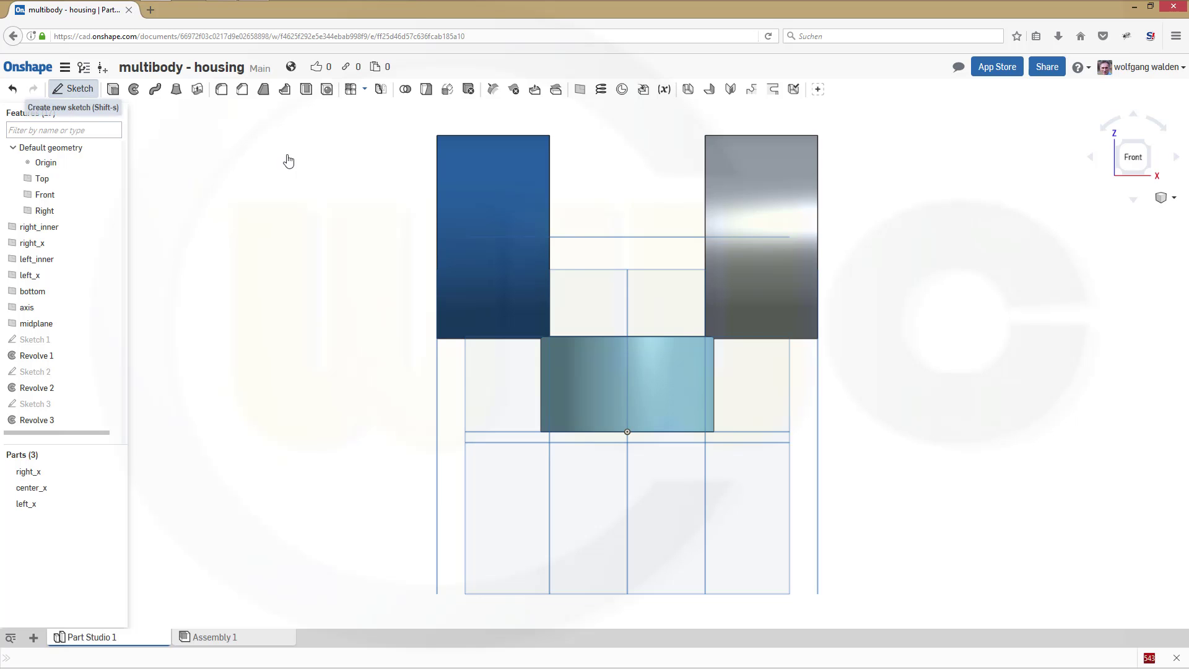
pyautogui.click(591, 237)
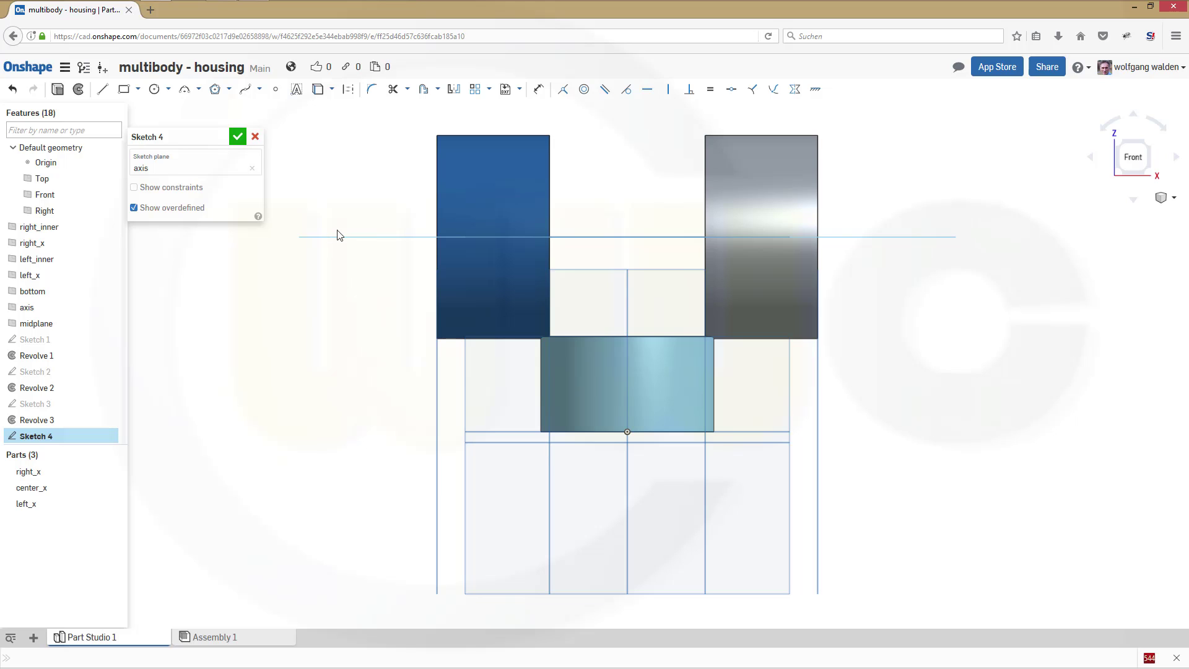
pyautogui.click(254, 137)
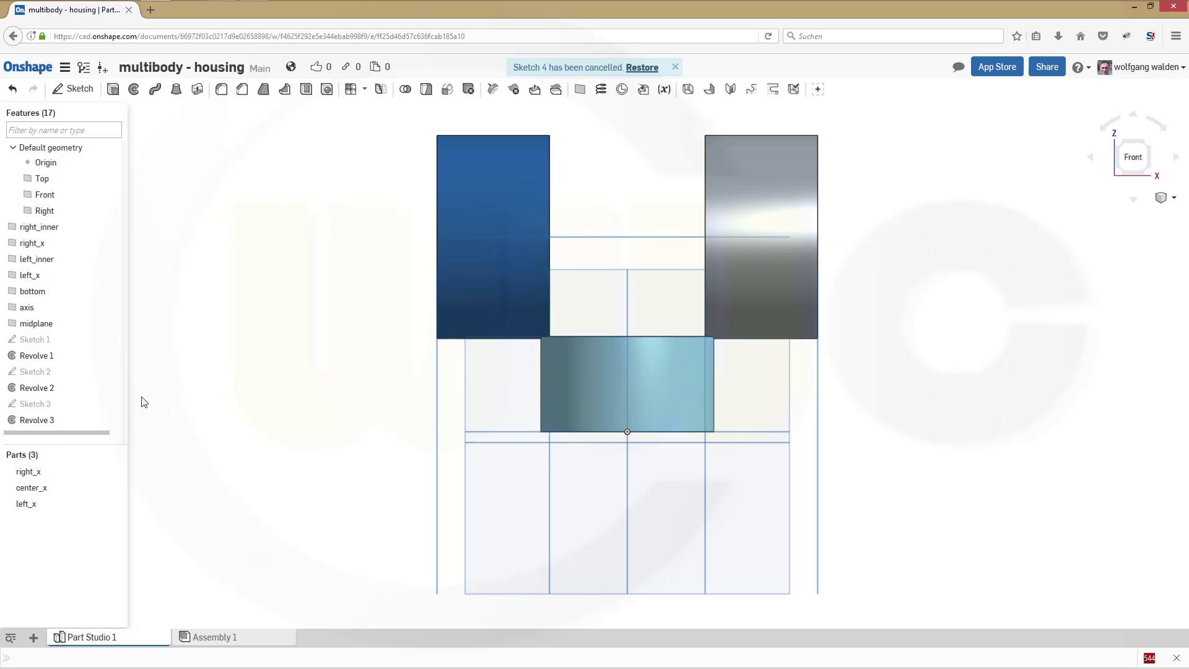
# Sketch a closed seven-line stepped profile on the Front plane, about 72 mm wide and 70 mm high, with a slanted lower outer corner.
pyautogui.click(76, 88)
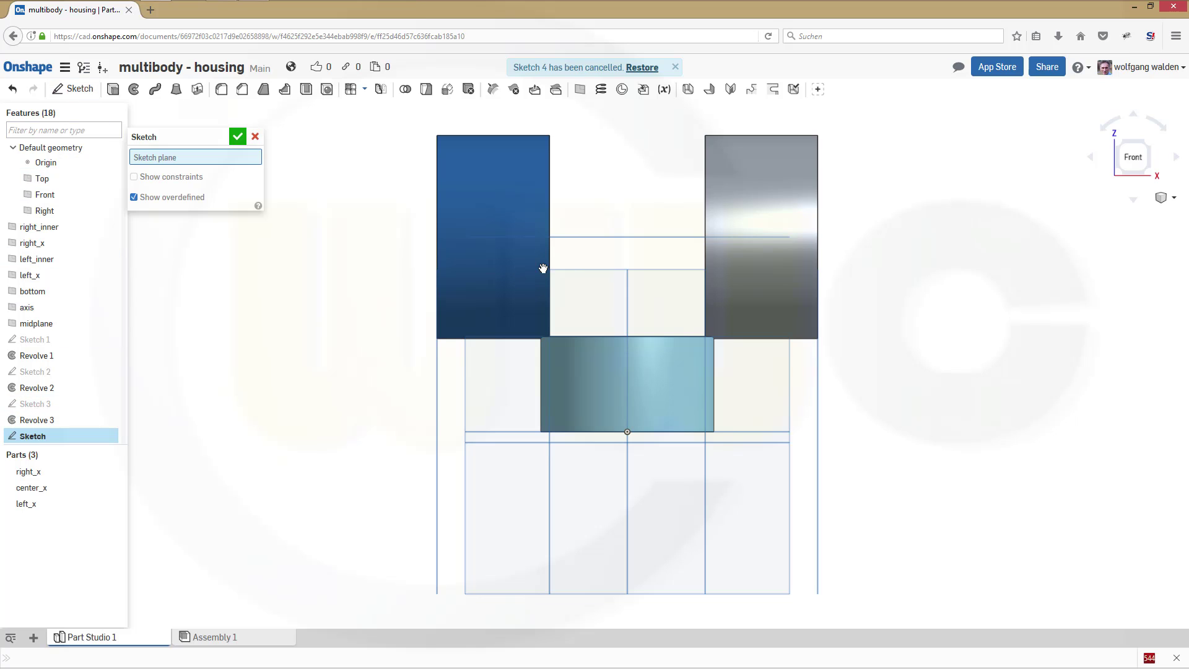
pyautogui.click(829, 317)
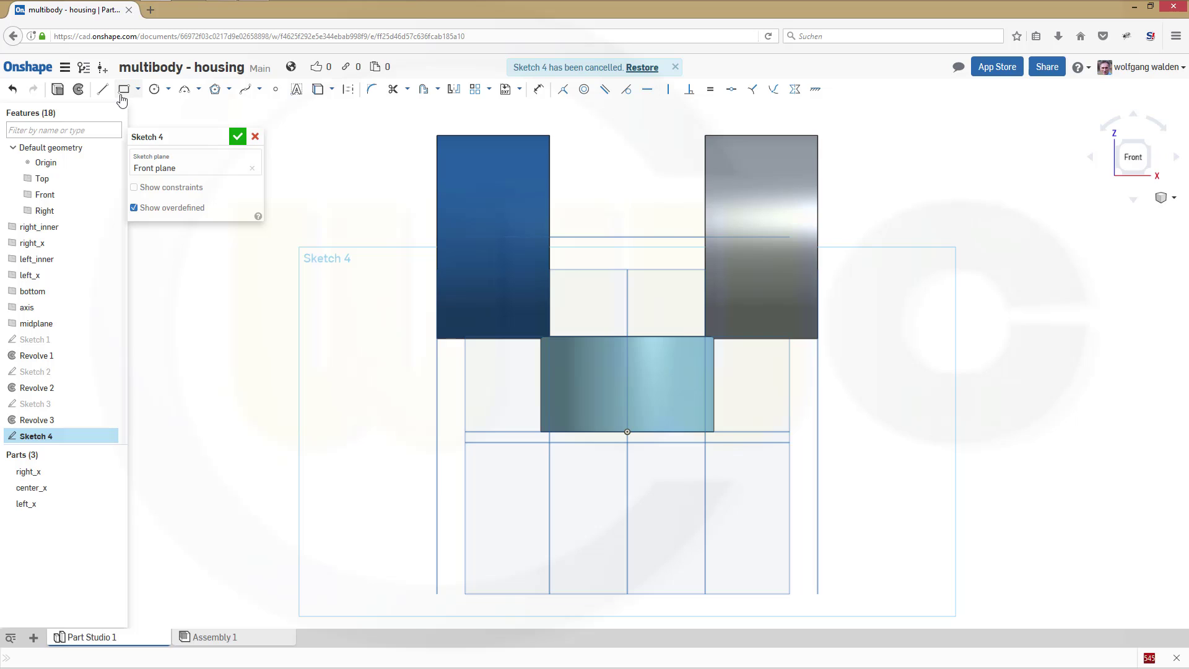
pyautogui.click(102, 92)
pyautogui.click(649, 420)
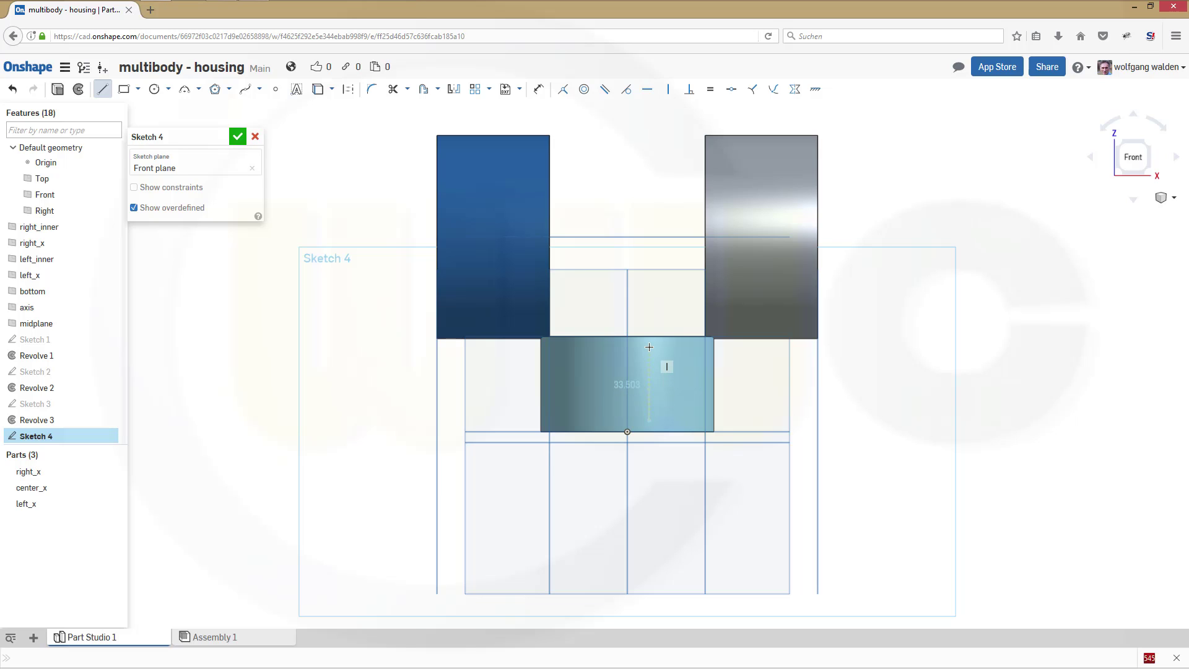
pyautogui.click(648, 346)
pyautogui.click(727, 313)
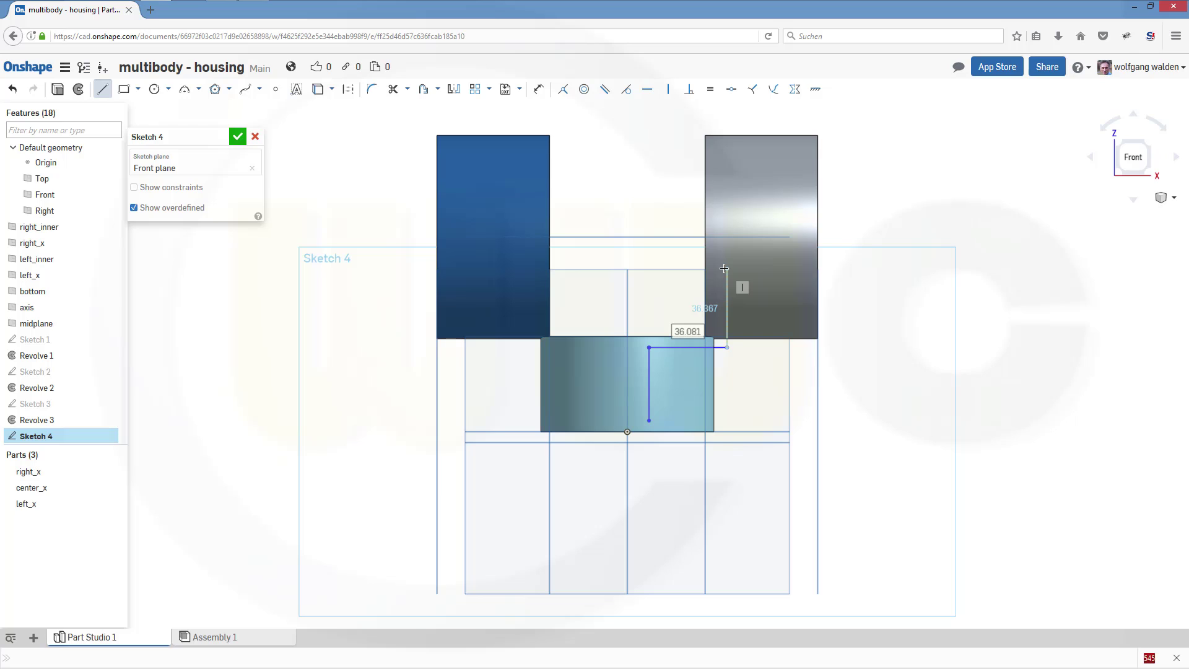
pyautogui.click(726, 268)
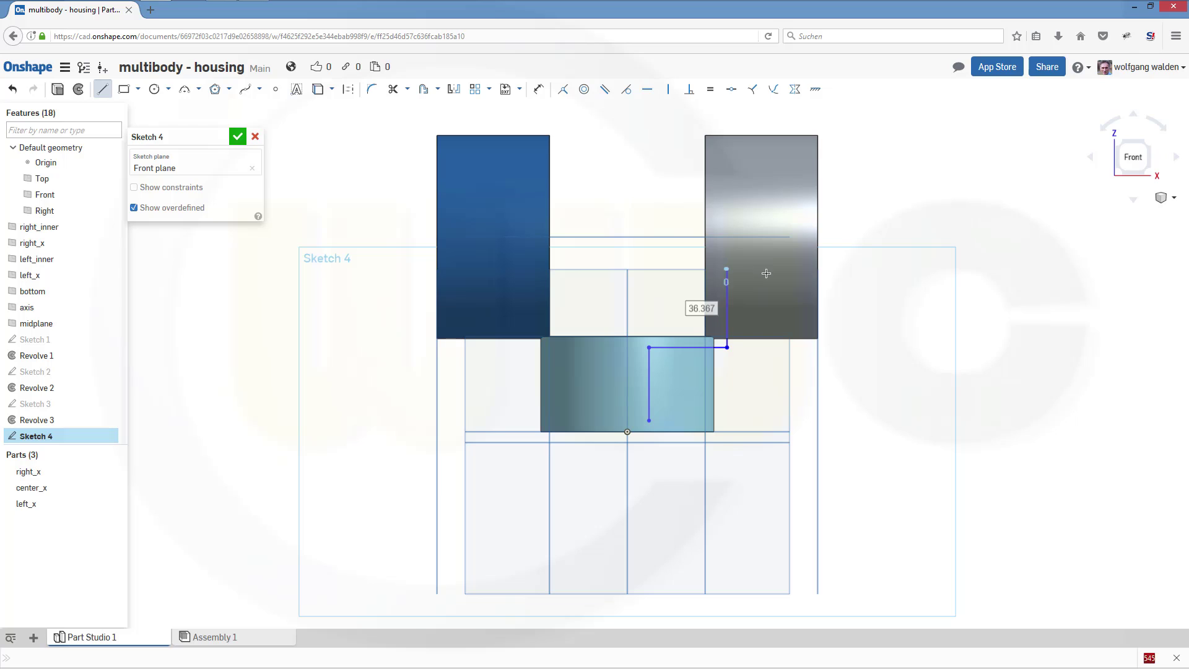
pyautogui.click(803, 268)
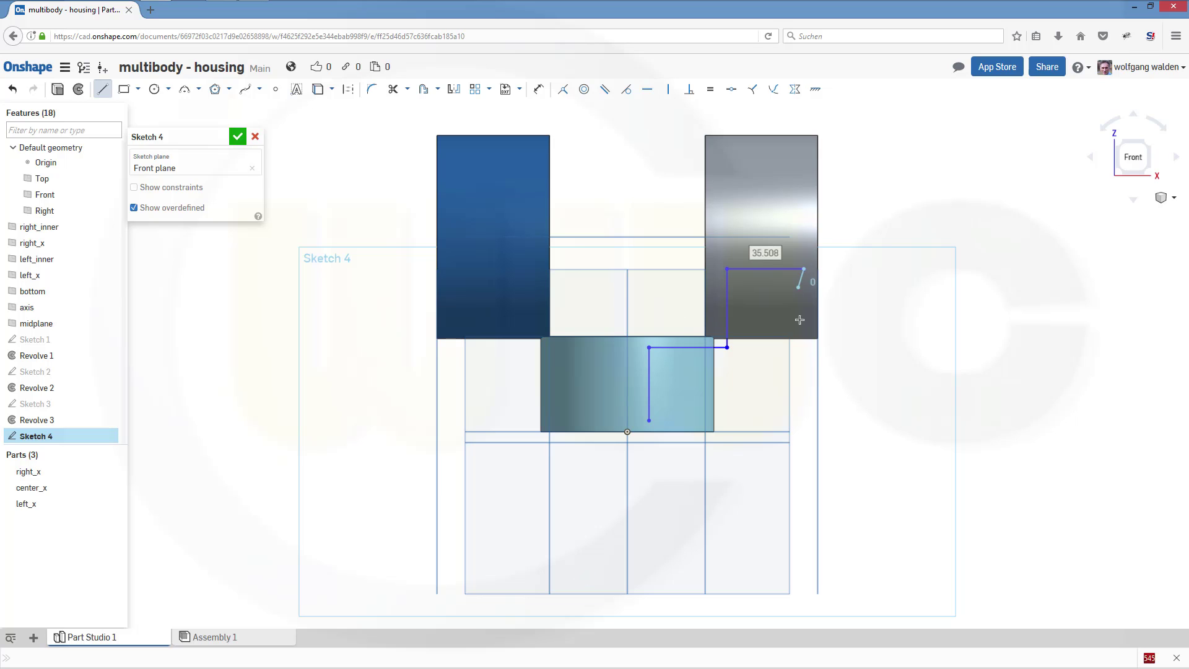
pyautogui.click(795, 371)
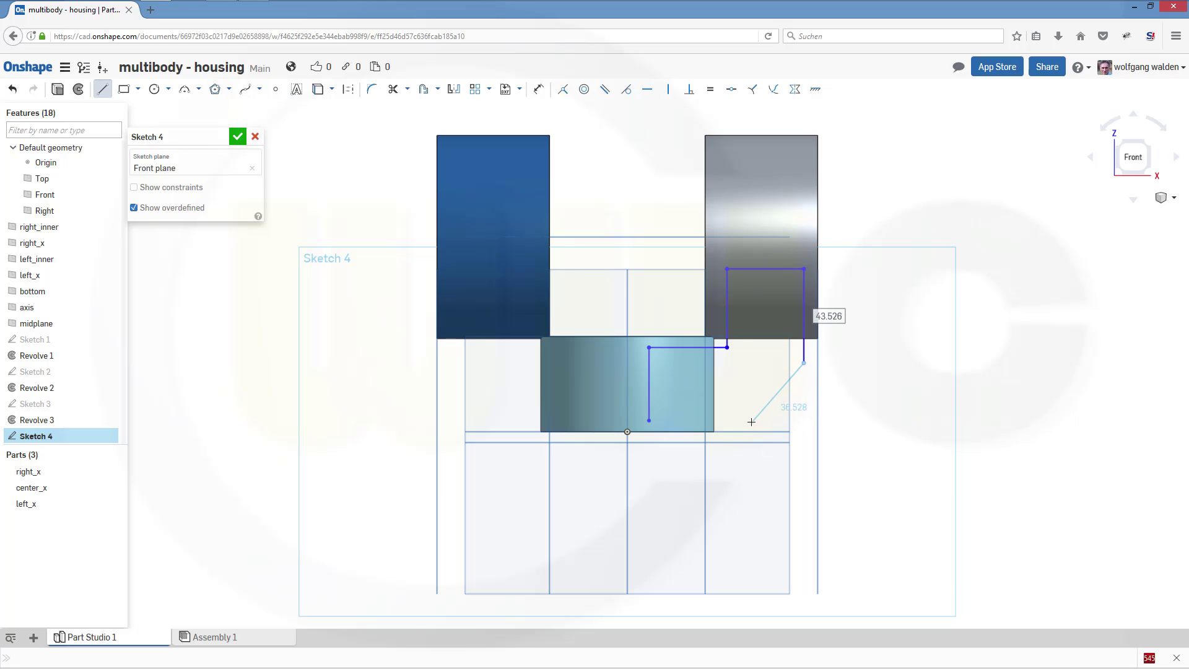
pyautogui.click(750, 421)
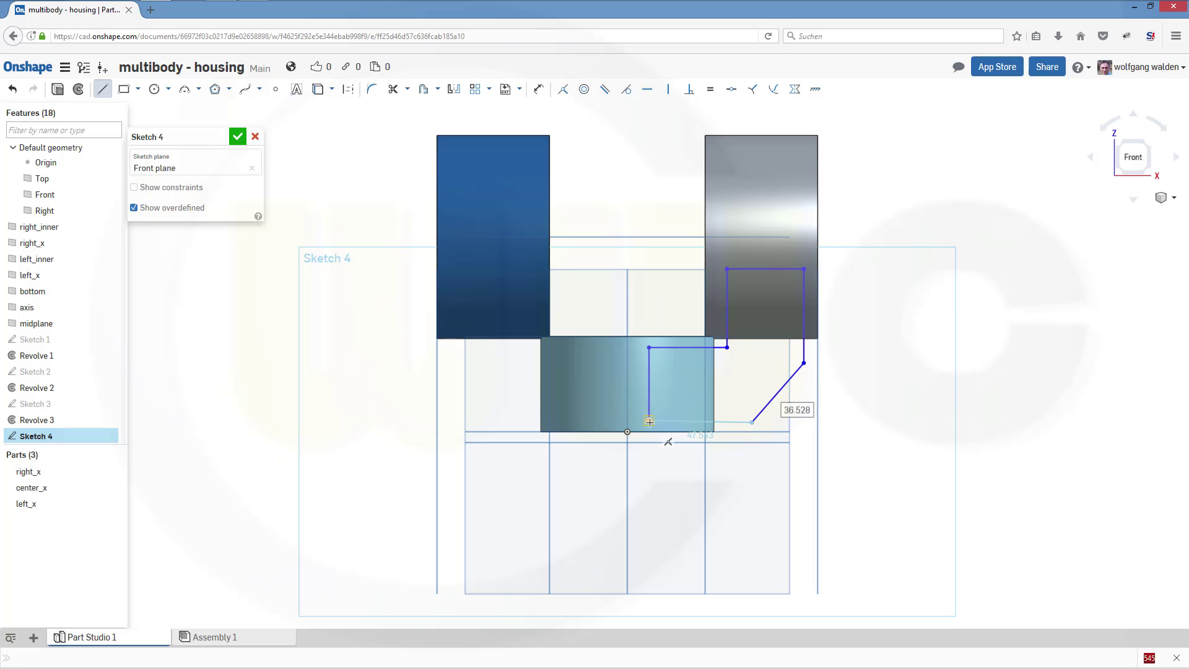
pyautogui.click(649, 422)
pyautogui.press('Escape')
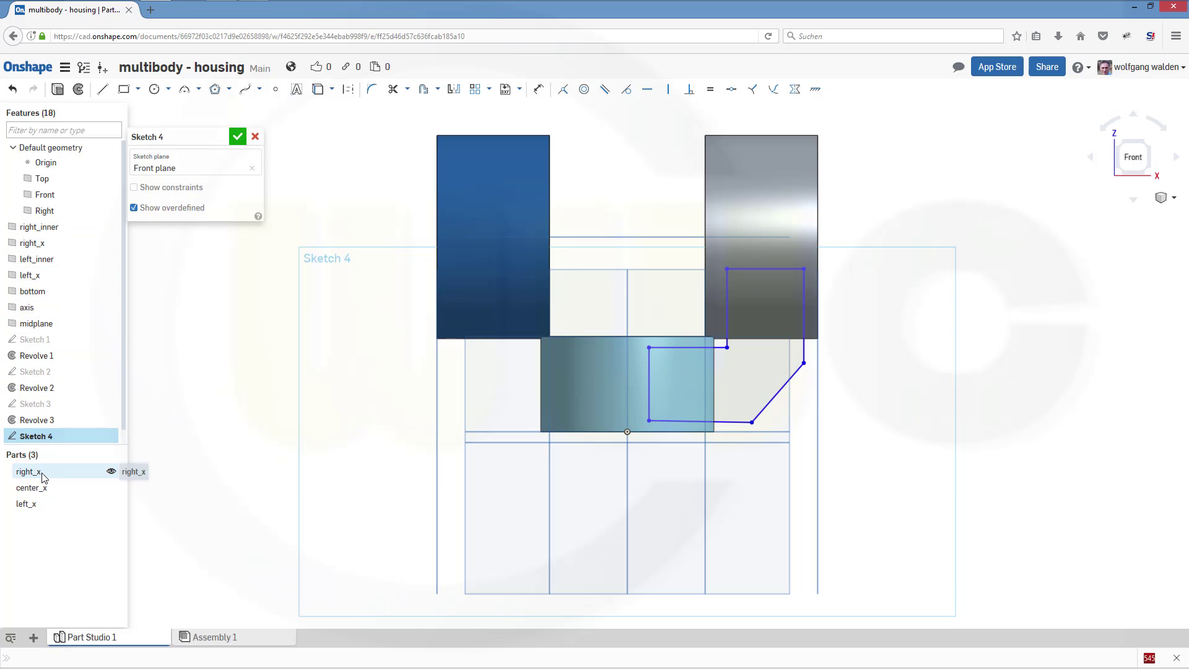
# Hide the parts right_x, center_x and left_x.
pyautogui.click(111, 472)
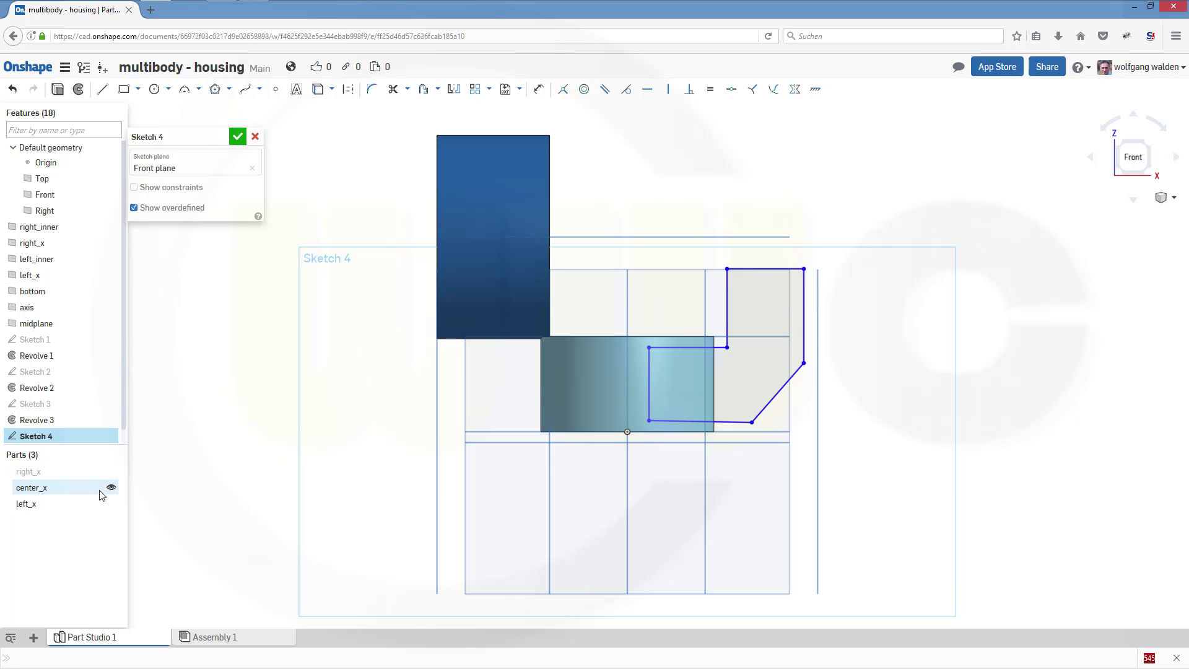
pyautogui.click(112, 488)
pyautogui.click(112, 504)
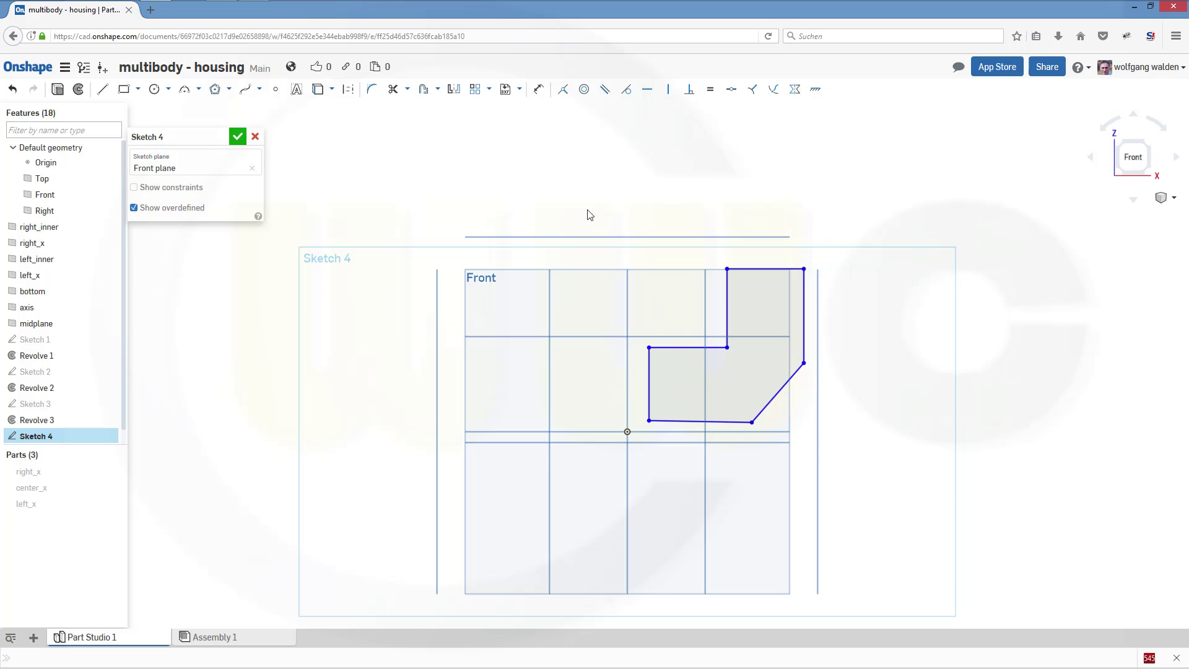
# Make the profile's short inner vertical edge coincident with the Right plane and its horizontal step edge coincident with the midplane.
pyautogui.click(563, 90)
pyautogui.click(649, 388)
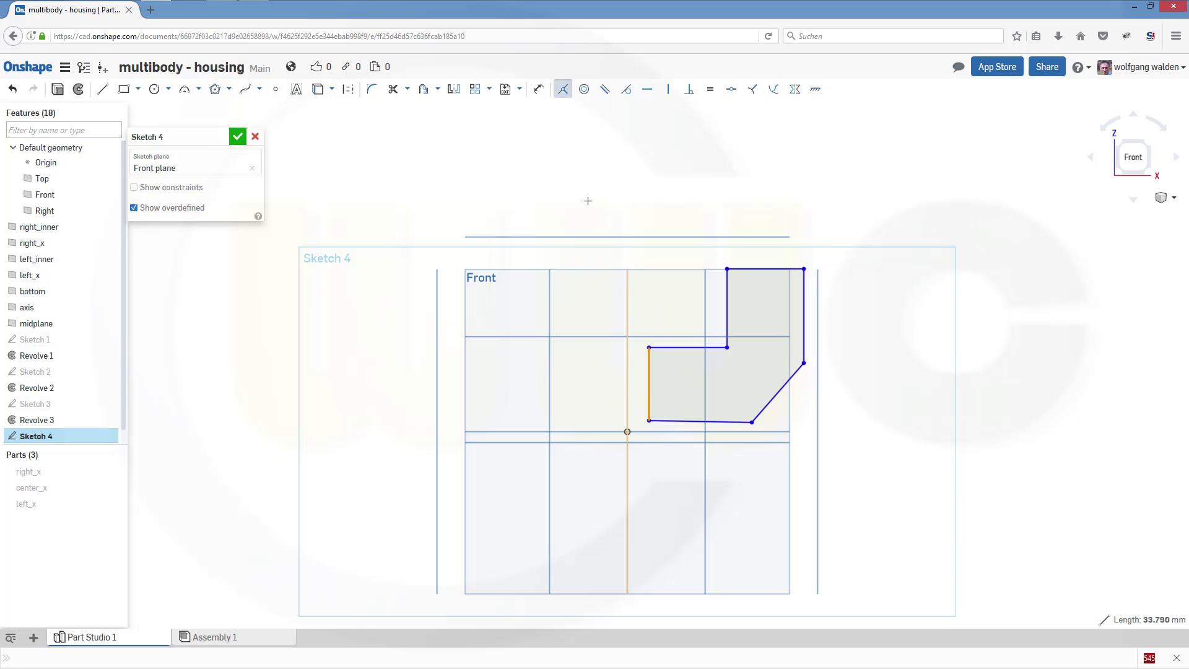
pyautogui.press('i')
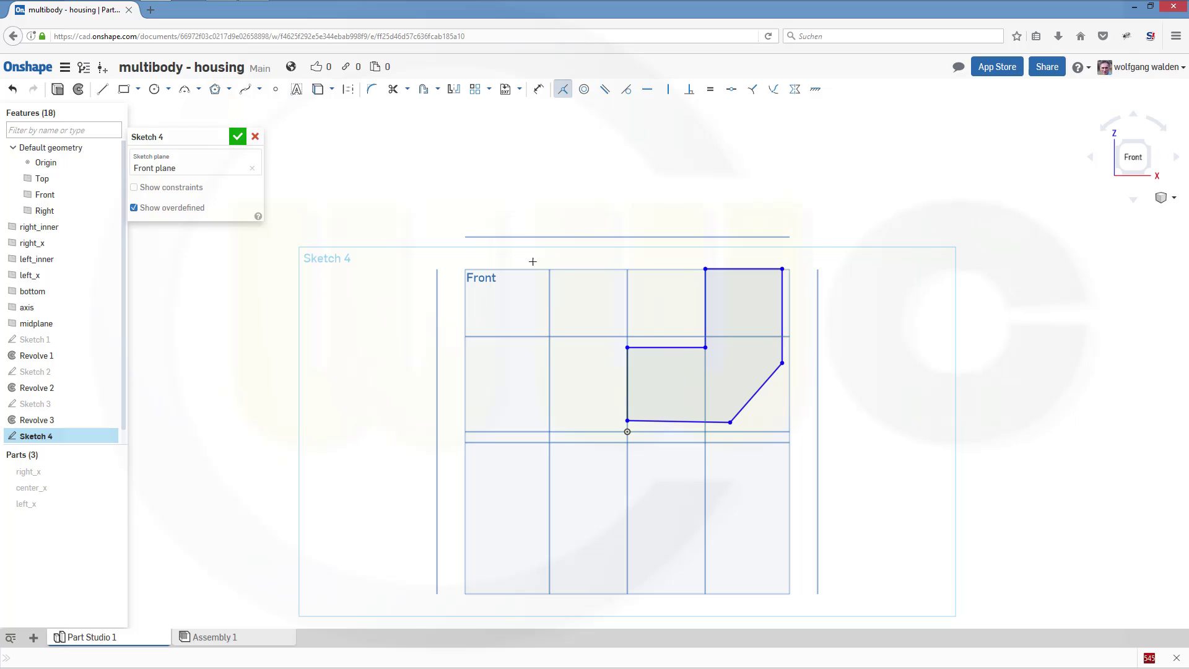
pyautogui.click(651, 348)
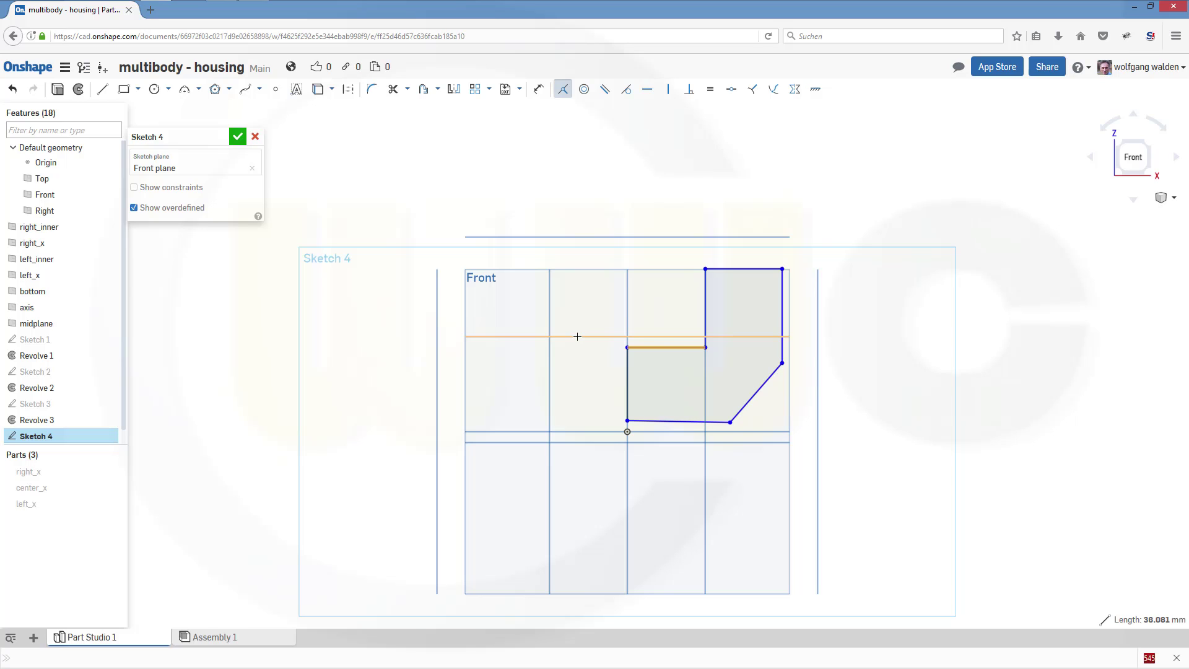
pyautogui.click(111, 322)
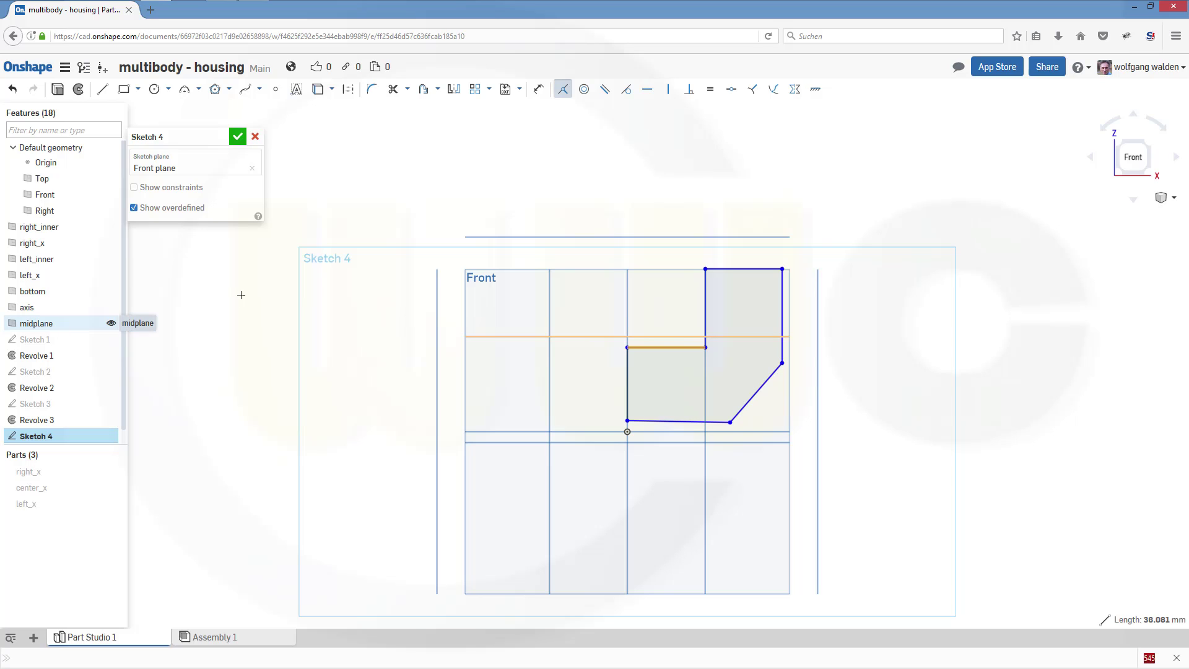
pyautogui.press('i')
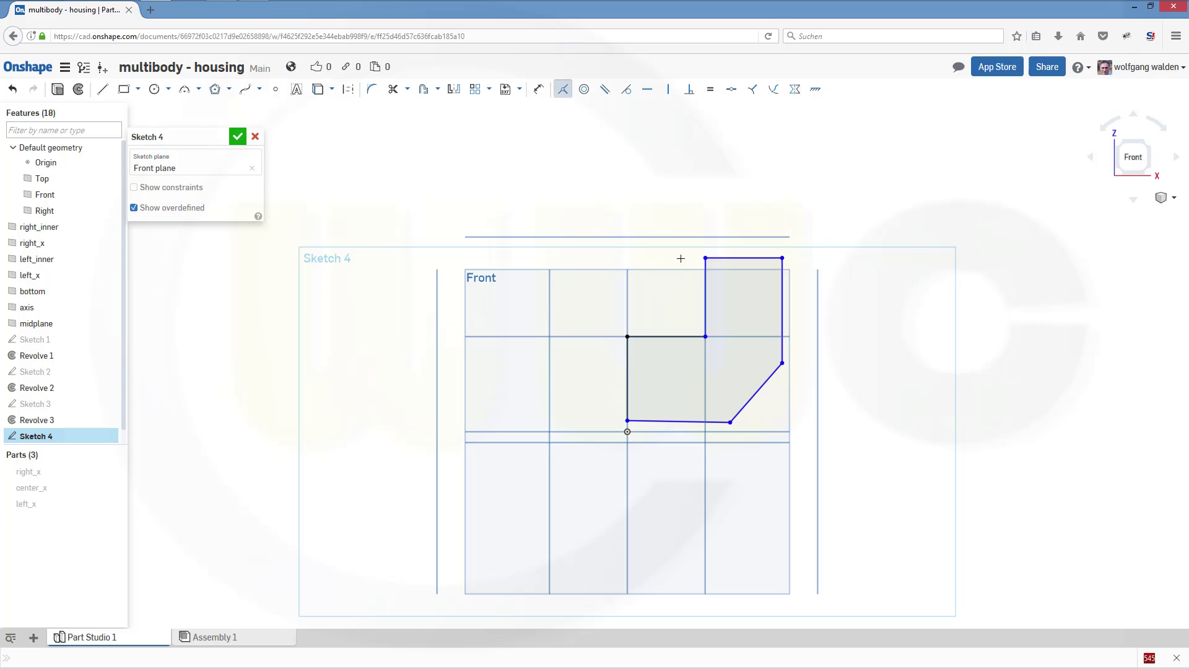
# Make the profile's top edge coincident with the axis plane and the vertical step edge coincident with right_inner.
pyautogui.click(737, 257)
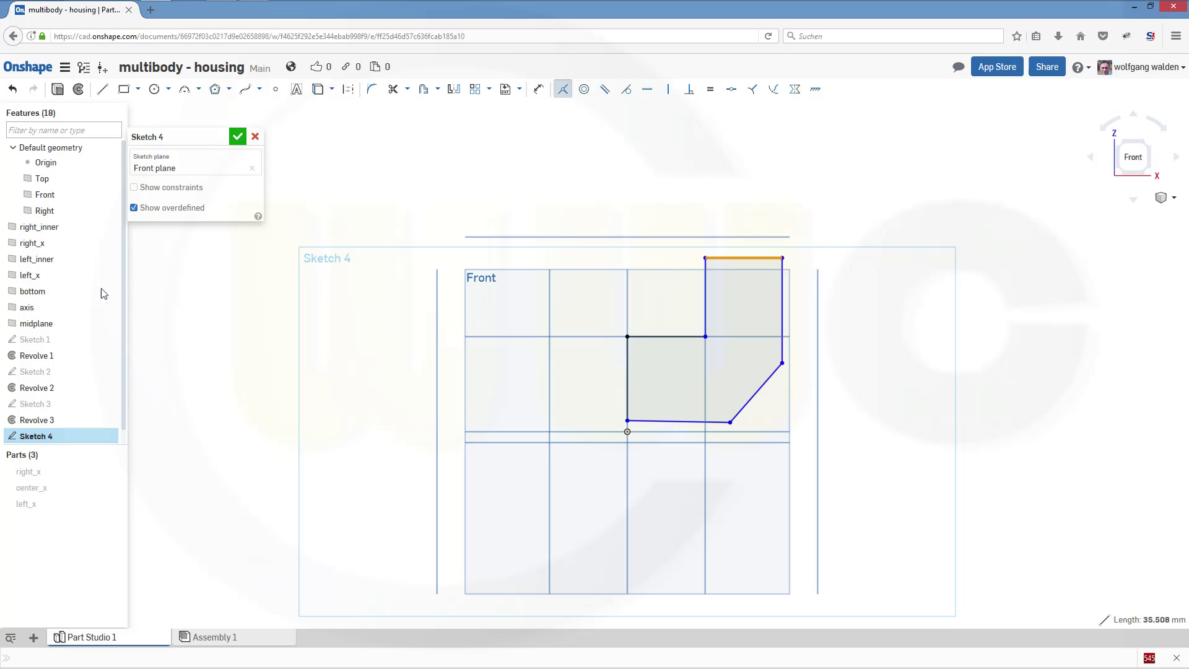
pyautogui.click(29, 307)
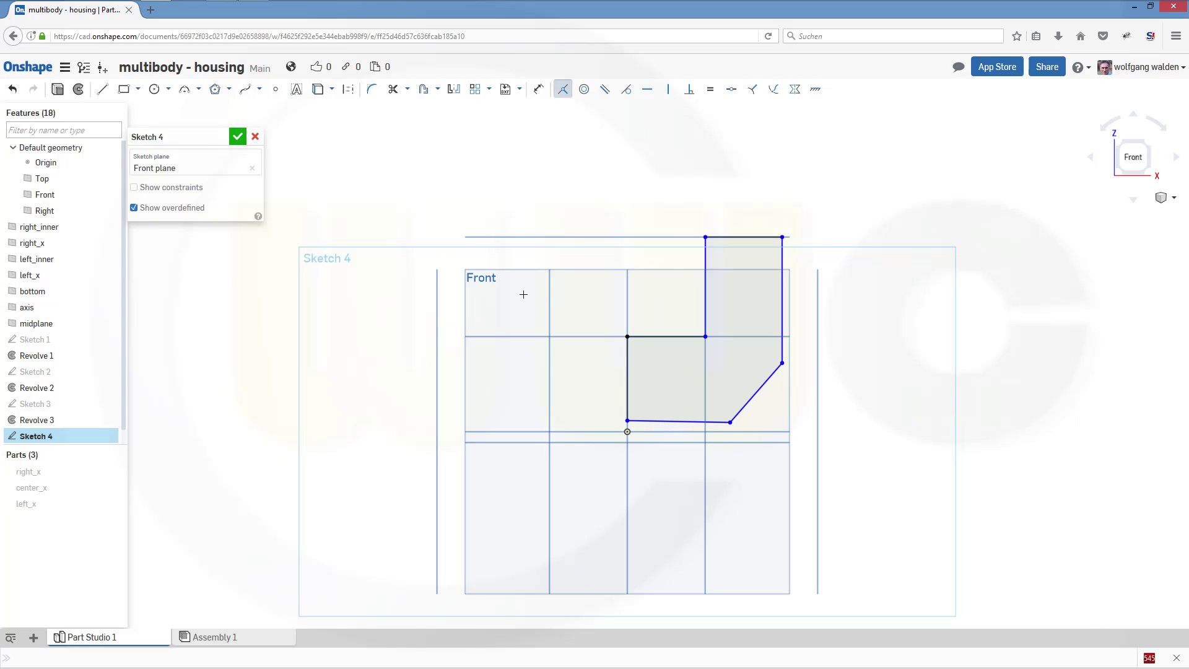
pyautogui.click(705, 283)
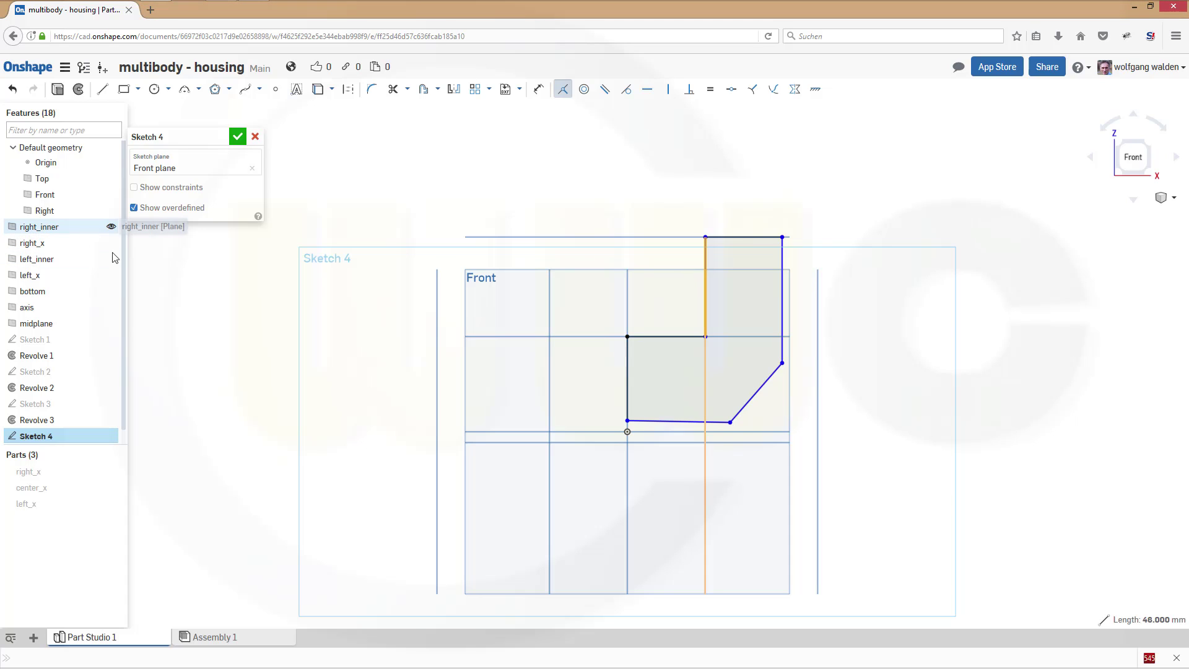
pyautogui.click(93, 227)
pyautogui.press('i')
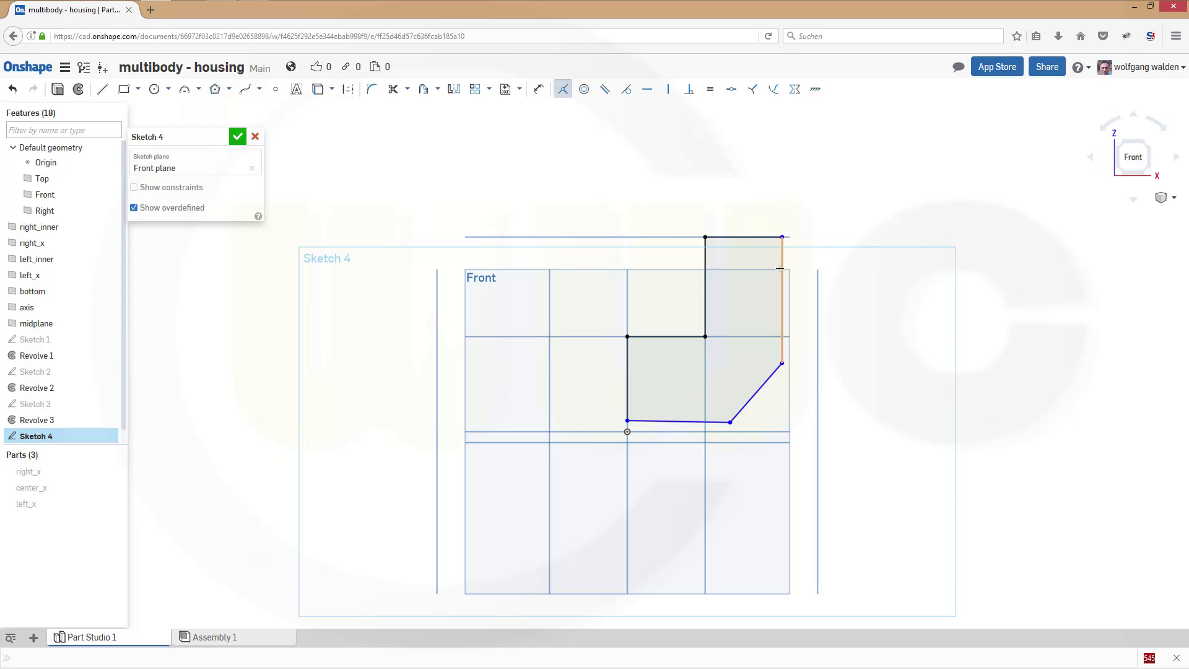
# Make the profile's outer vertical edge coincident with the right_x plane and its bottom edge coincident with the Top plane.
pyautogui.click(780, 267)
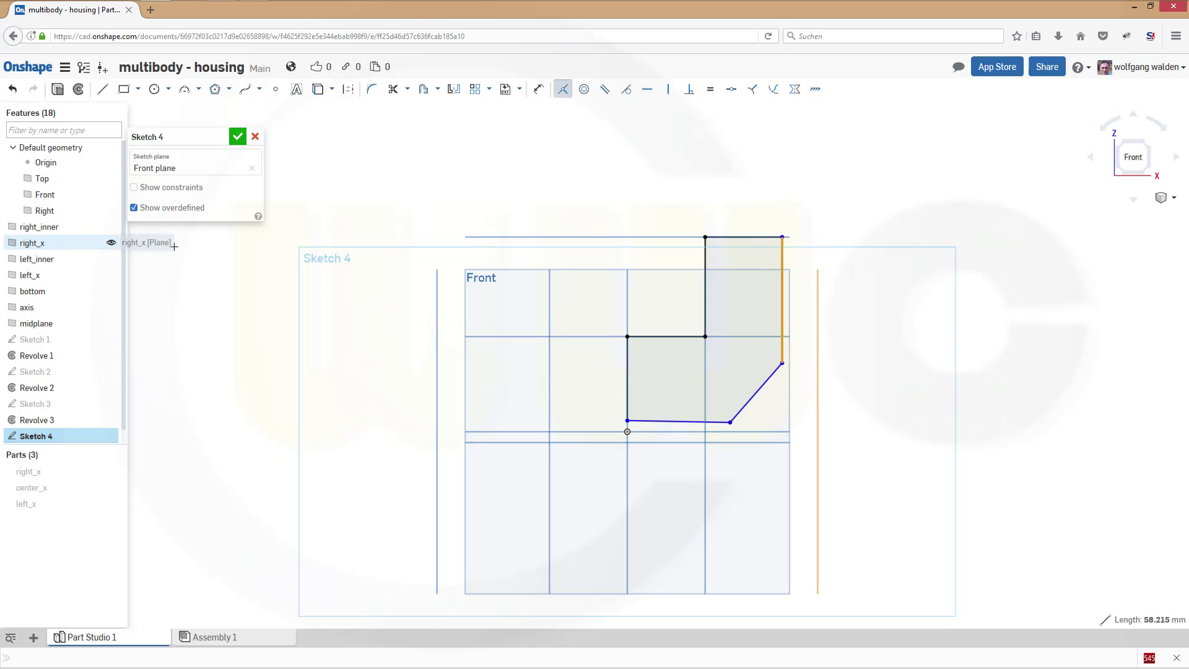
pyautogui.click(86, 243)
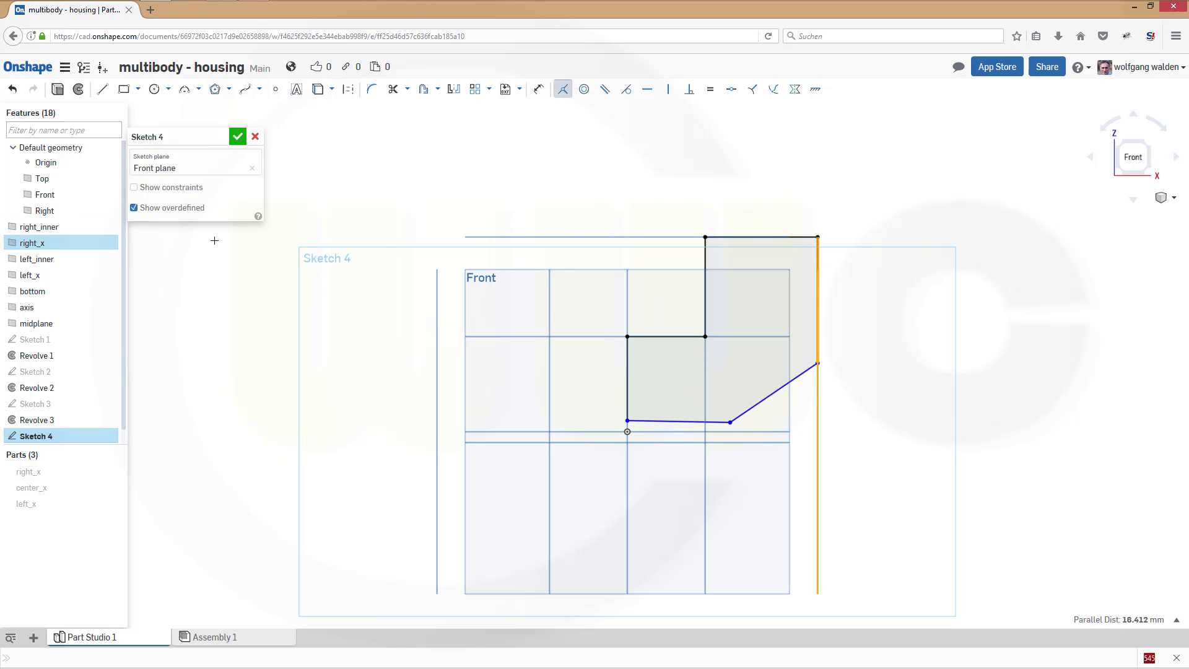
pyautogui.click(644, 421)
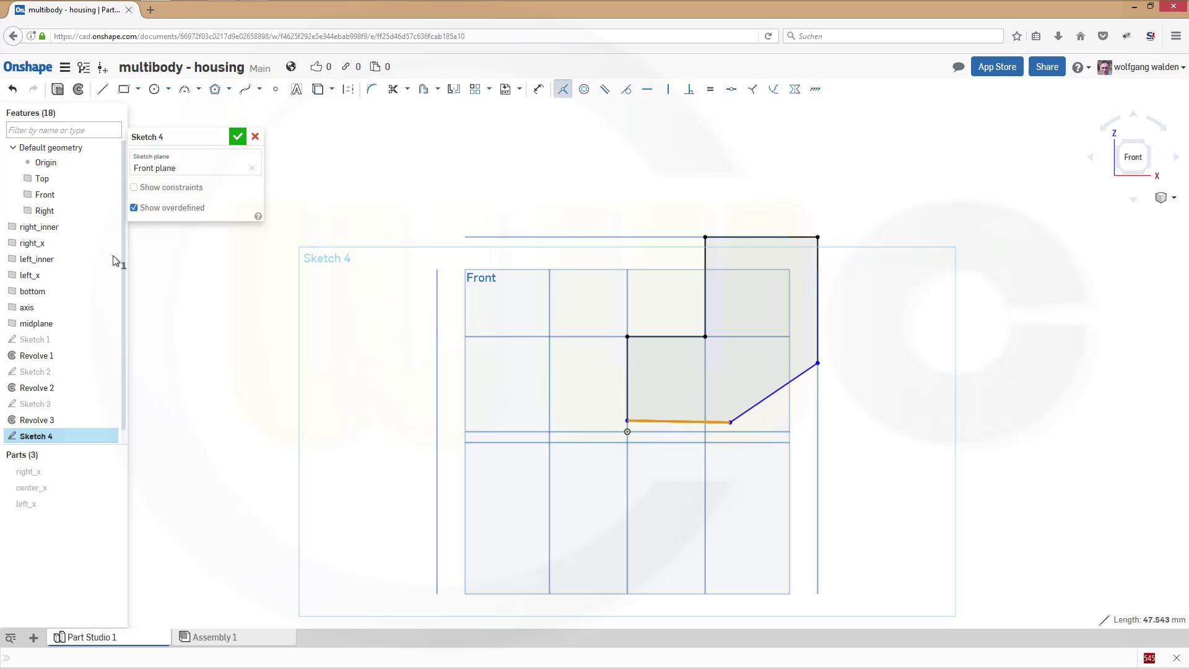
pyautogui.click(44, 179)
pyautogui.press('i')
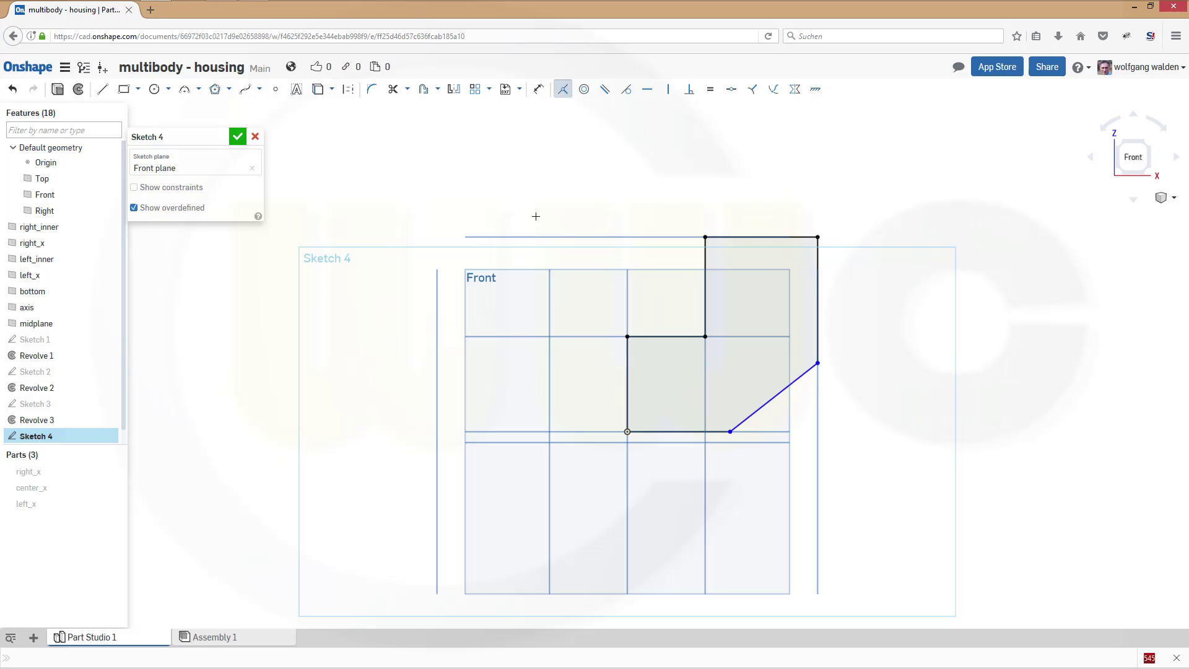
pyautogui.click(539, 89)
pyautogui.click(747, 417)
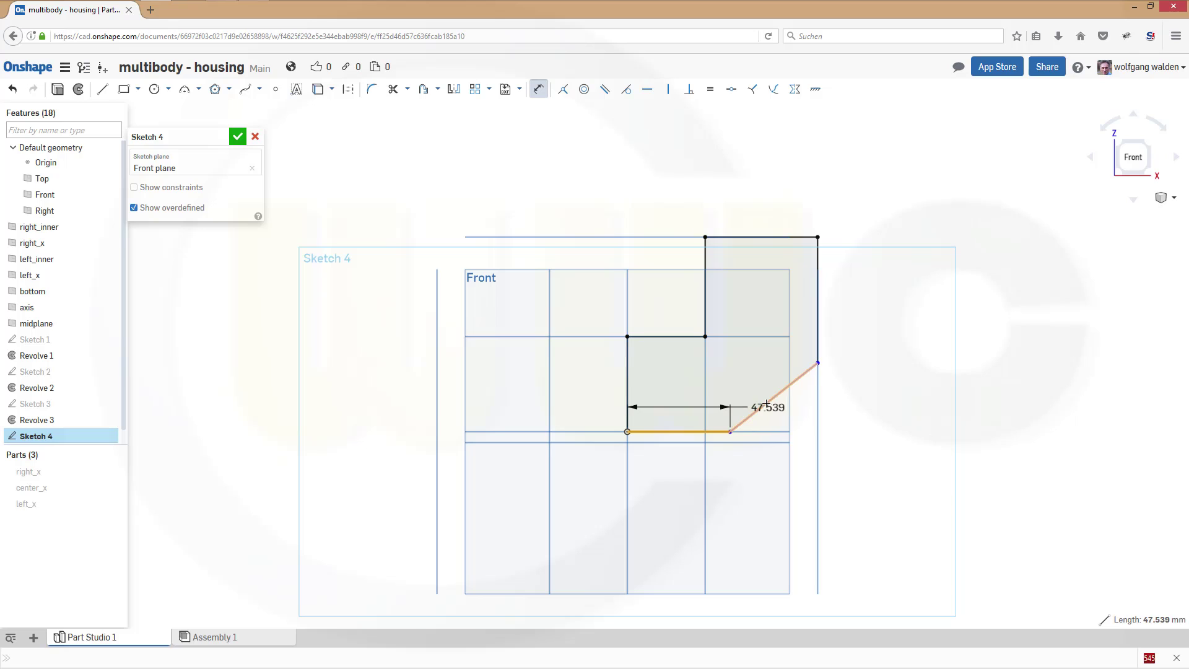
pyautogui.click(874, 397)
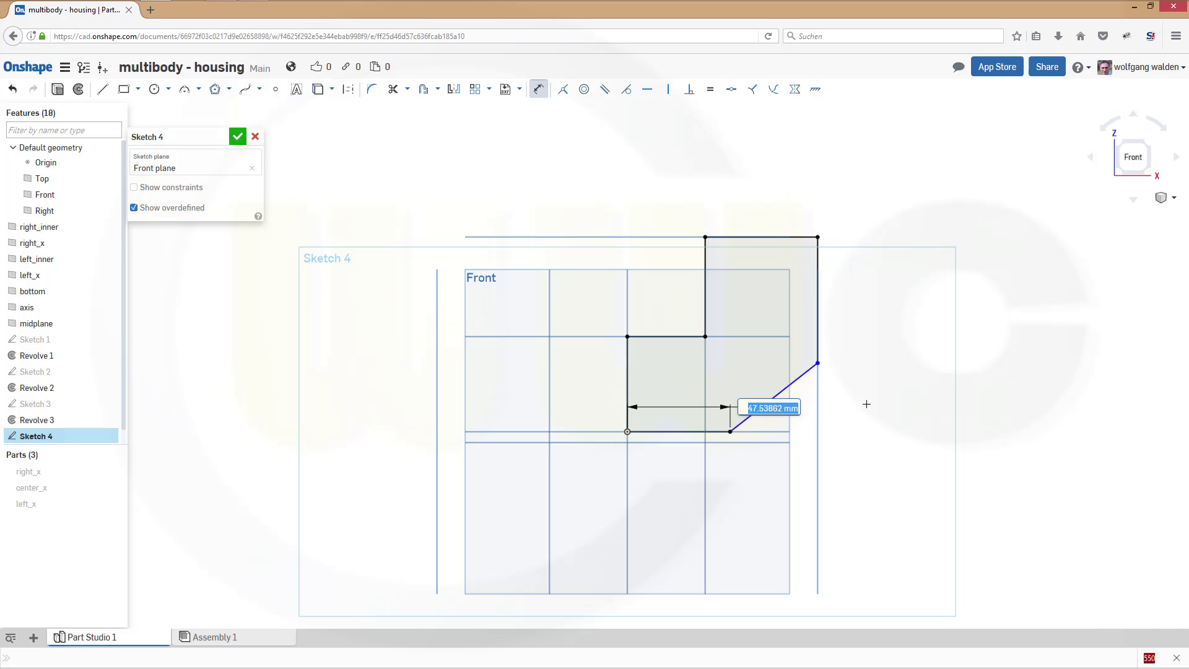
pyautogui.press('Return')
pyautogui.press('Escape')
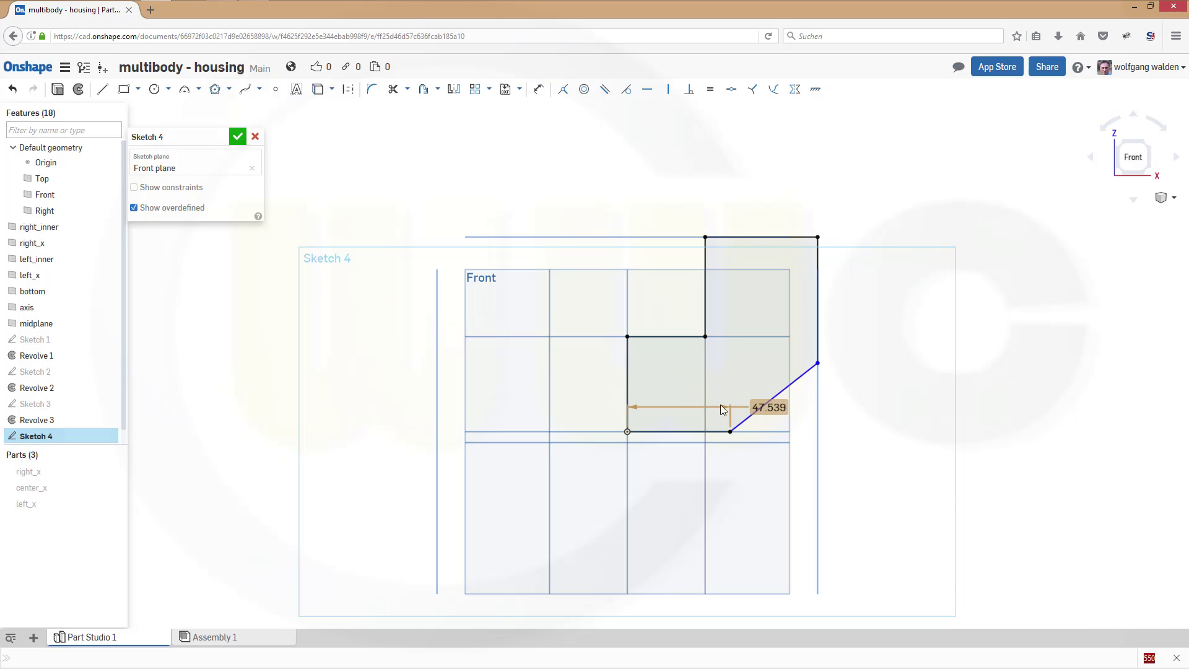
pyautogui.click(718, 403)
pyautogui.press('Delete')
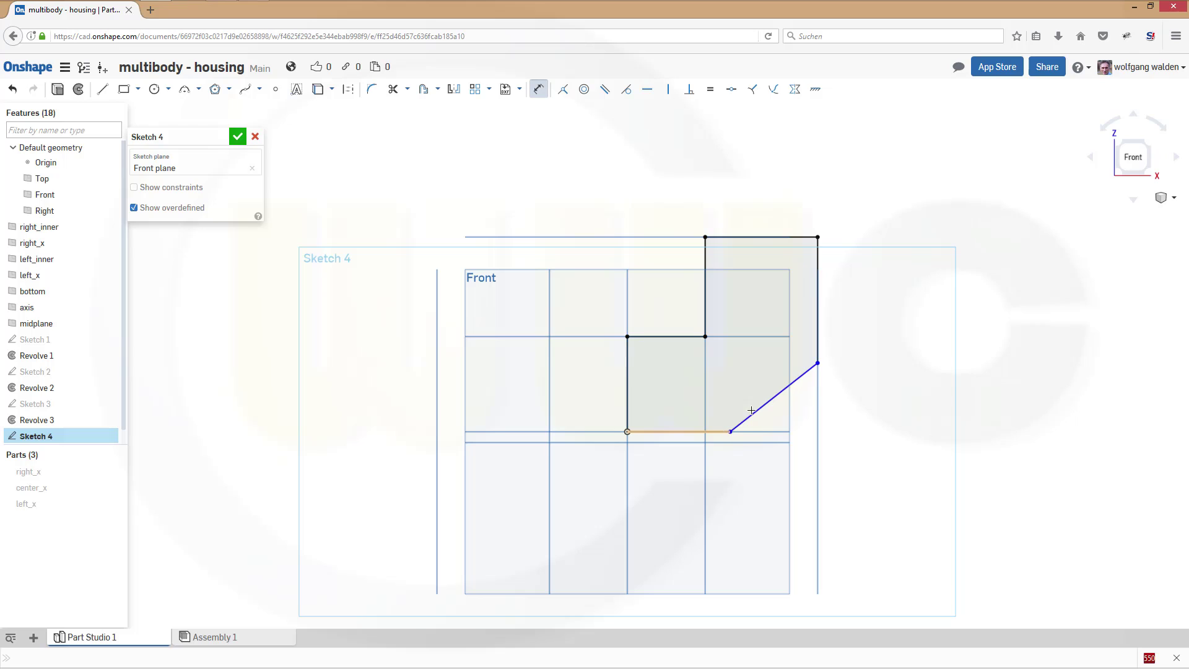
# Dimension the angle between the profile's bottom edge and the slanted edge as 45°.
pyautogui.click(771, 400)
pyautogui.click(871, 409)
pyautogui.write('45')
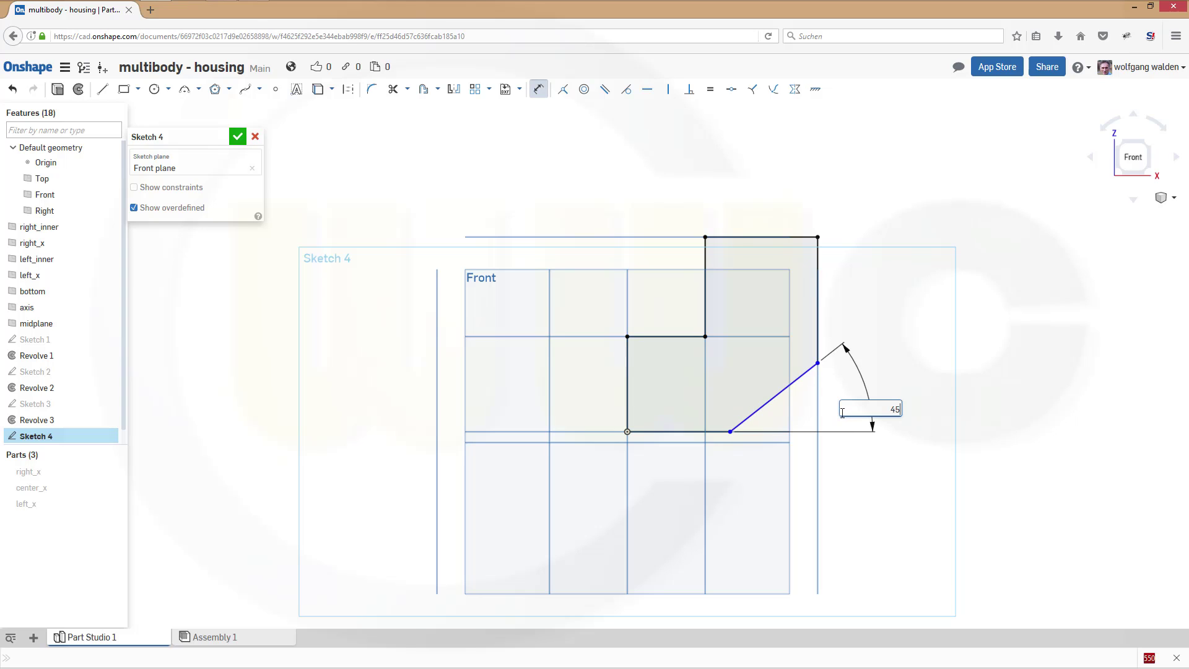
pyautogui.press('Return')
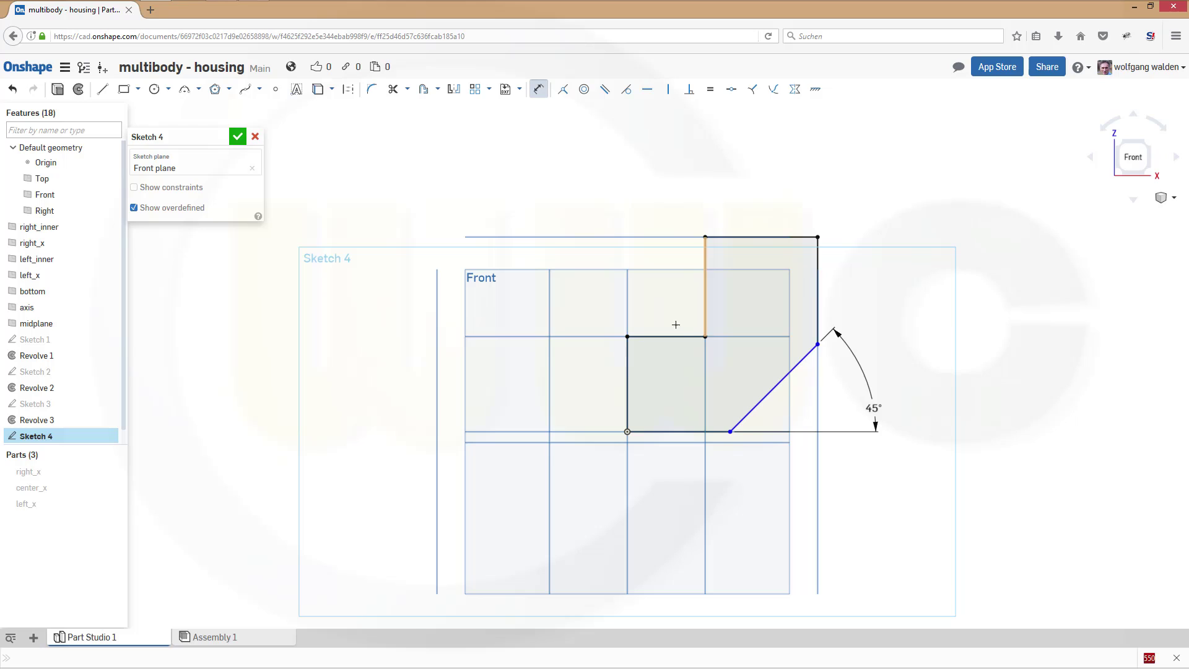
# Fillet the inner corner between the profile's horizontal and vertical step edges with a 12 mm radius.
pyautogui.click(372, 91)
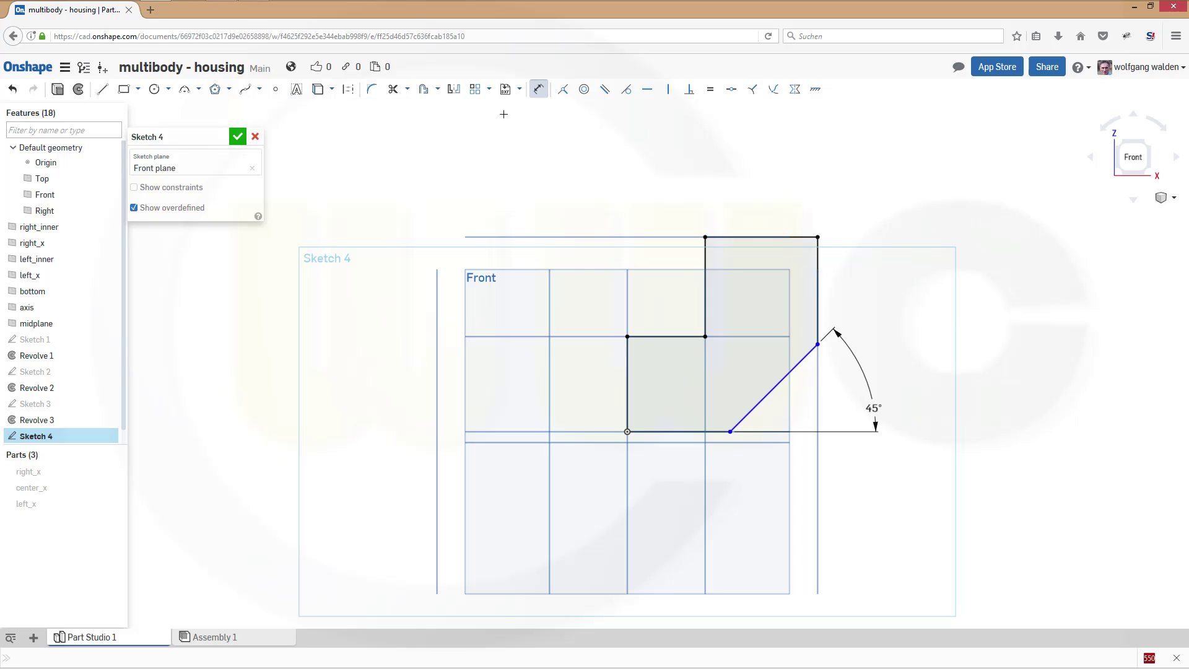
pyautogui.click(372, 93)
pyautogui.click(690, 321)
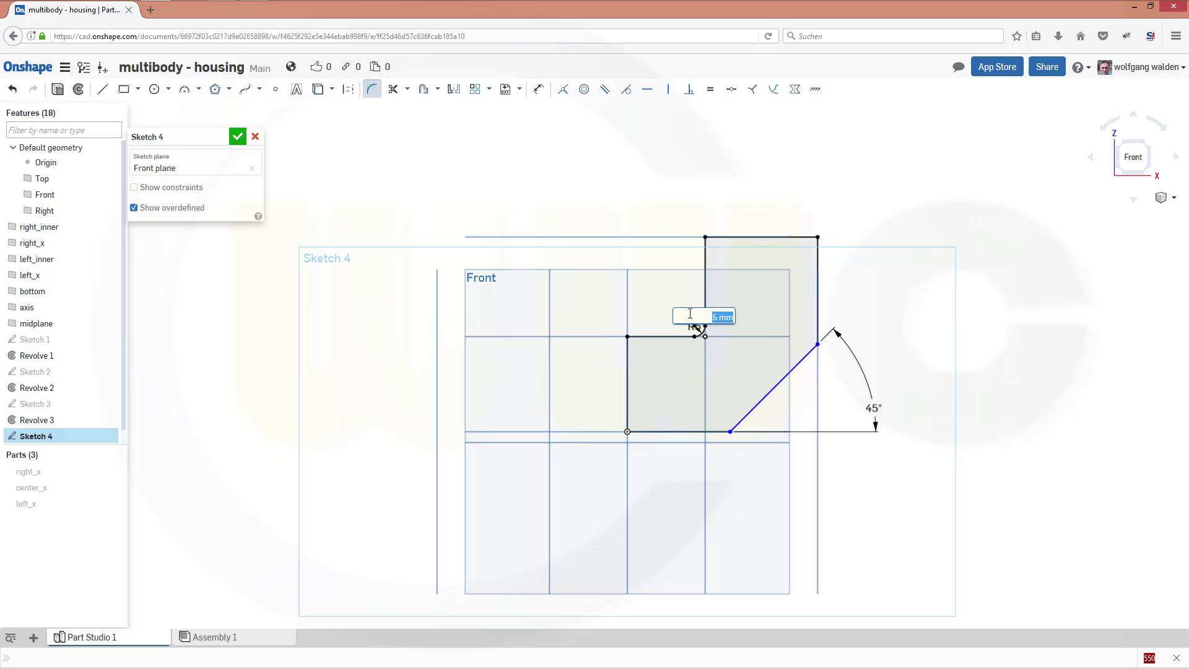
pyautogui.write('12')
pyautogui.press('Return')
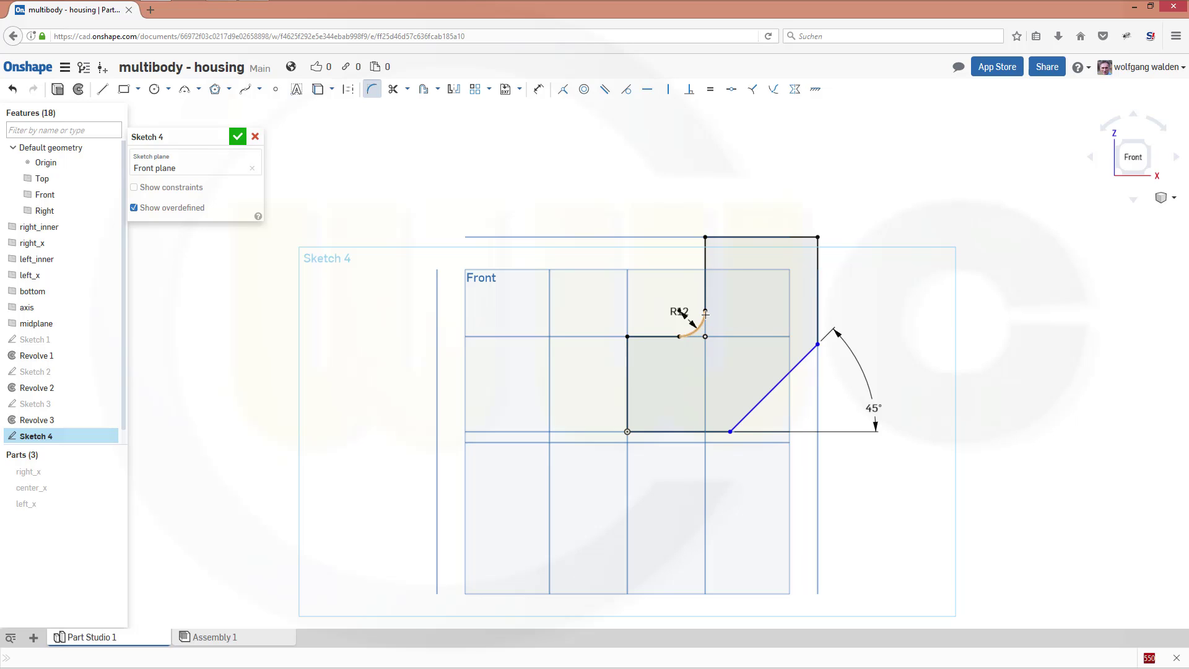
# Extend the horizontal and vertical step edges back to their original sharp corner past the fillet arc.
pyautogui.click(406, 89)
pyautogui.click(413, 127)
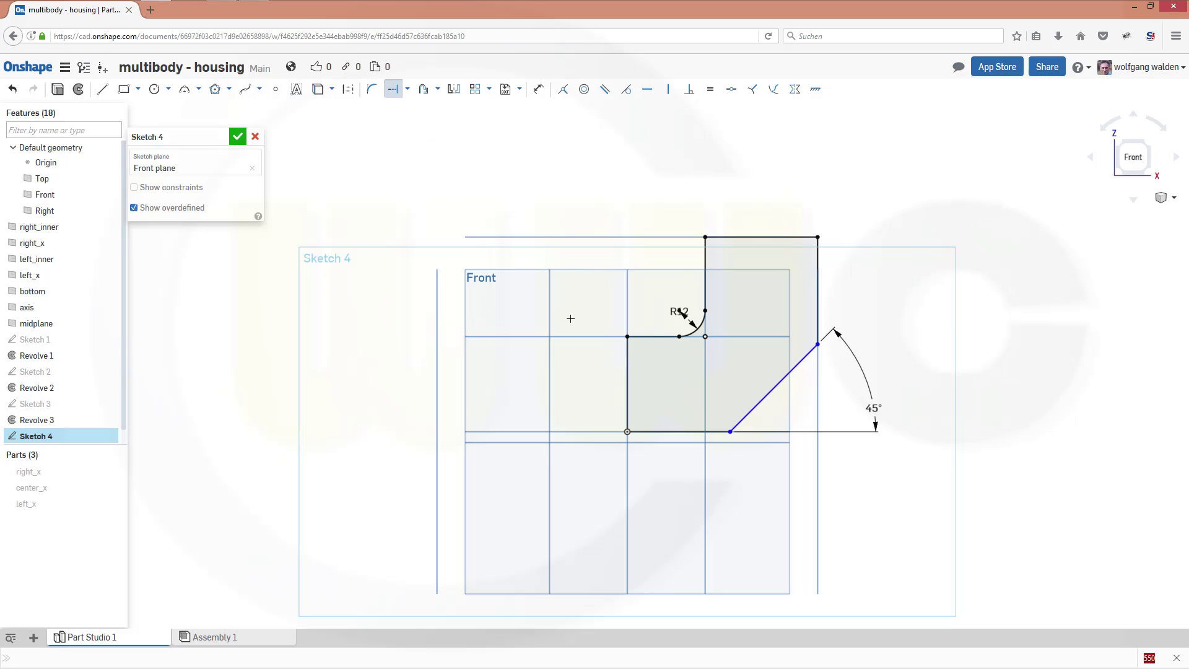
pyautogui.click(667, 336)
pyautogui.click(704, 297)
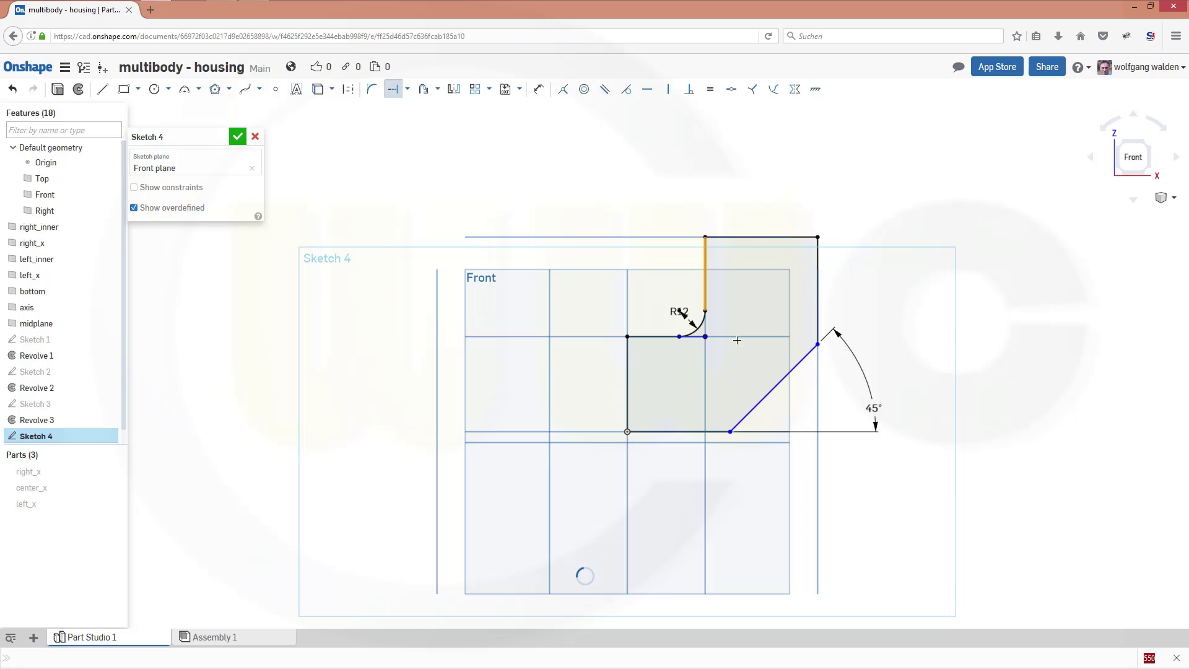
pyautogui.click(706, 299)
pyautogui.click(696, 336)
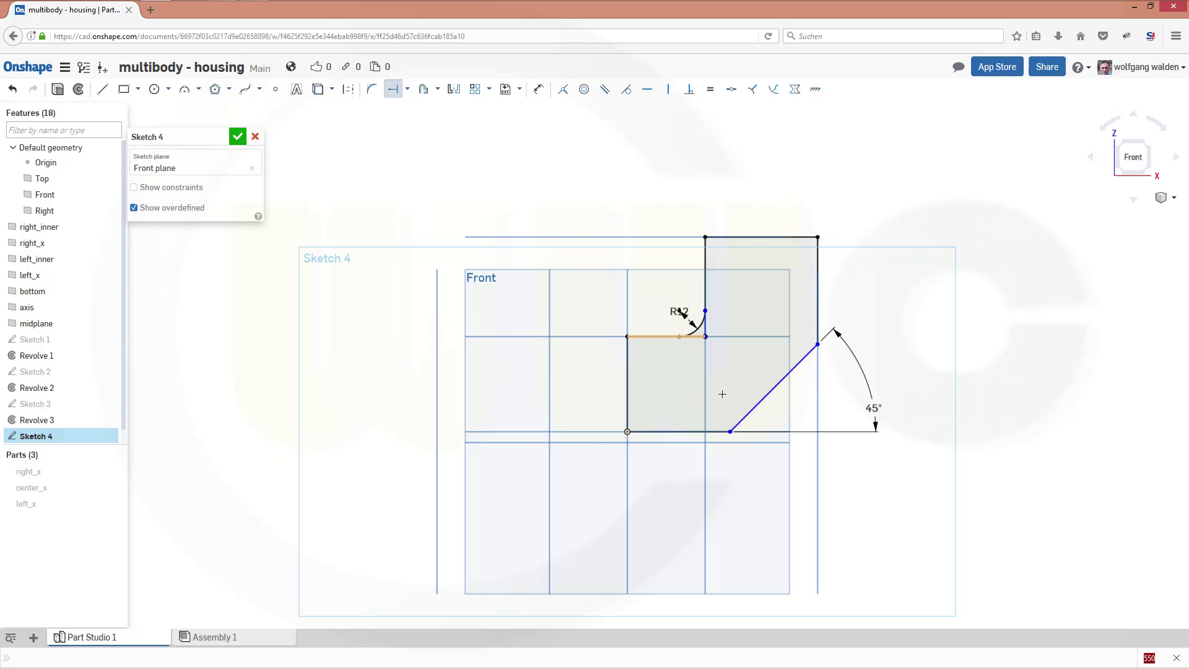
pyautogui.press('Escape')
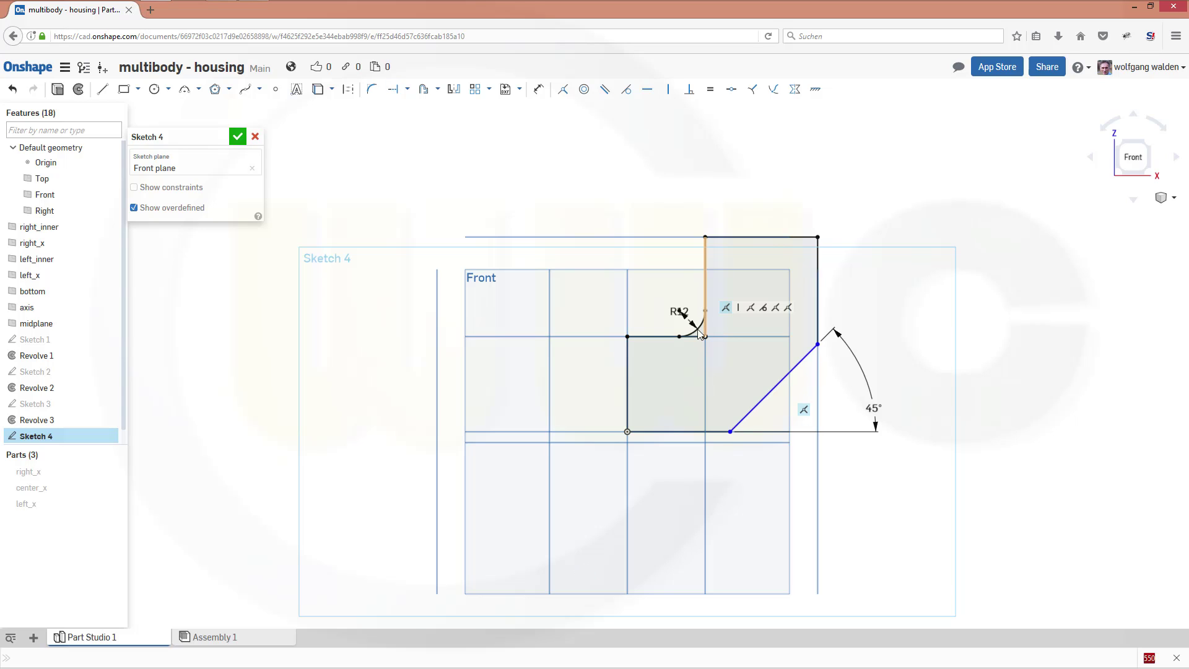
# Convert the R12 fillet arc into construction geometry.
pyautogui.click(697, 329)
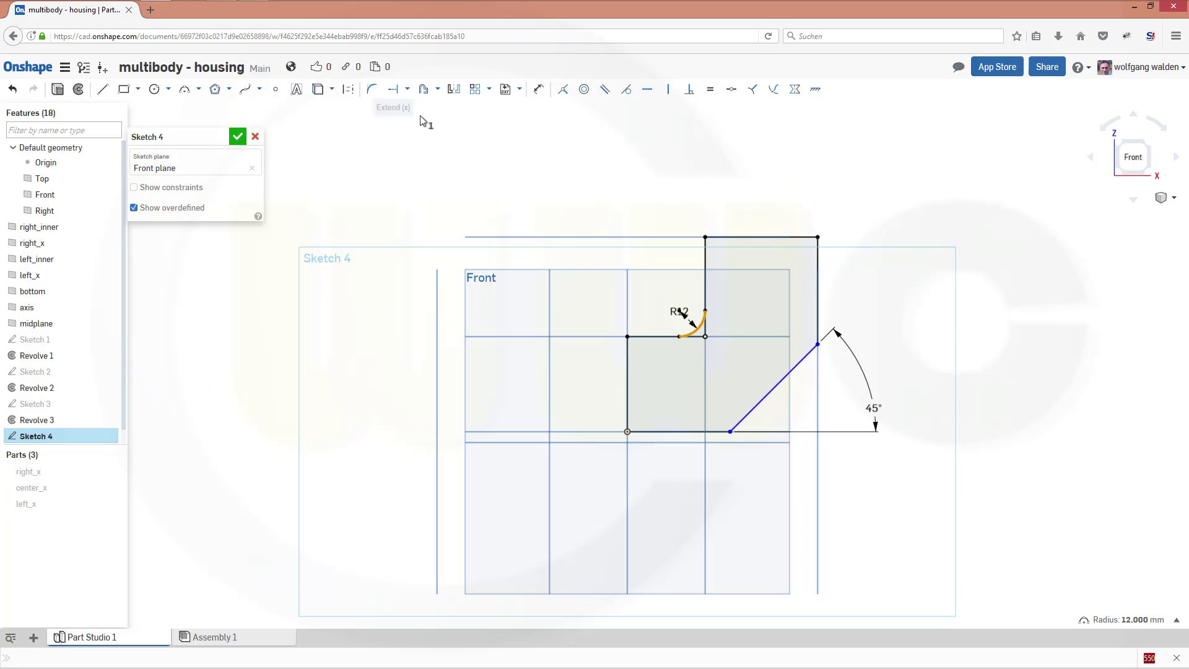
pyautogui.click(349, 91)
pyautogui.click(764, 200)
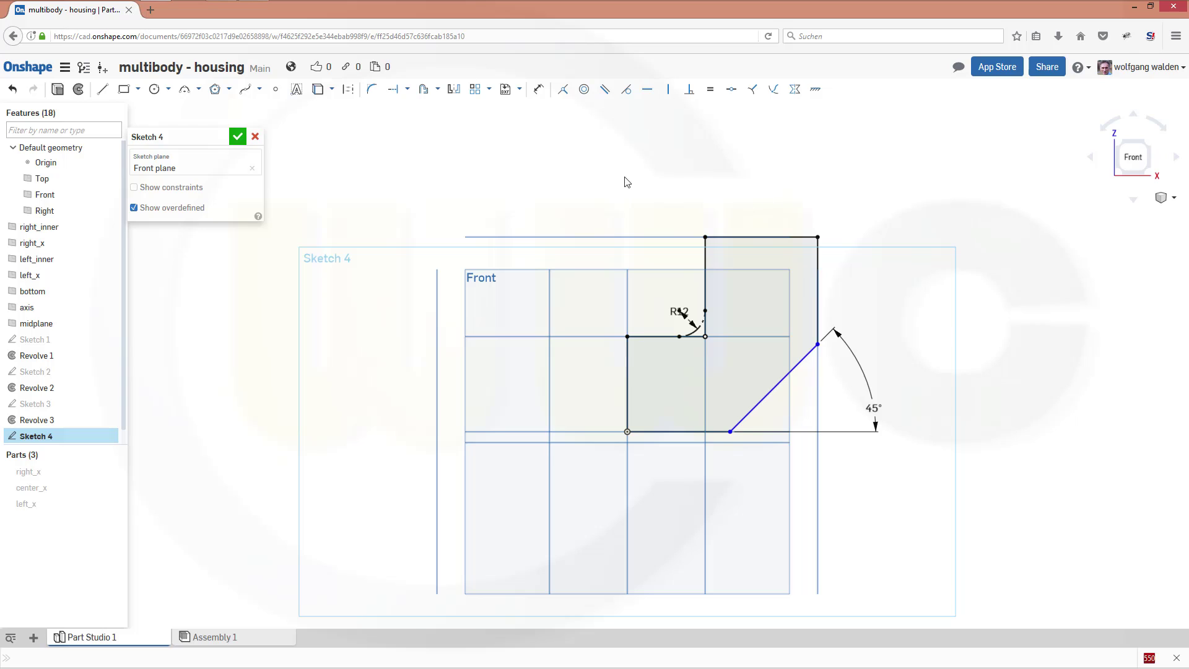
pyautogui.click(538, 90)
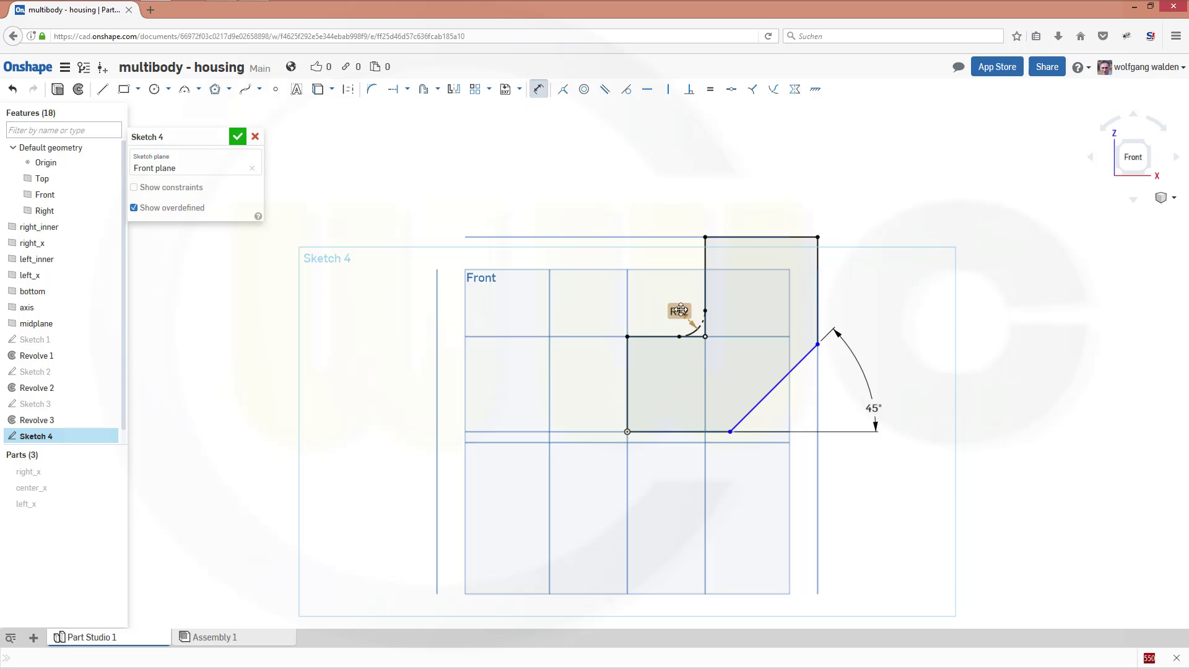
pyautogui.click(771, 391)
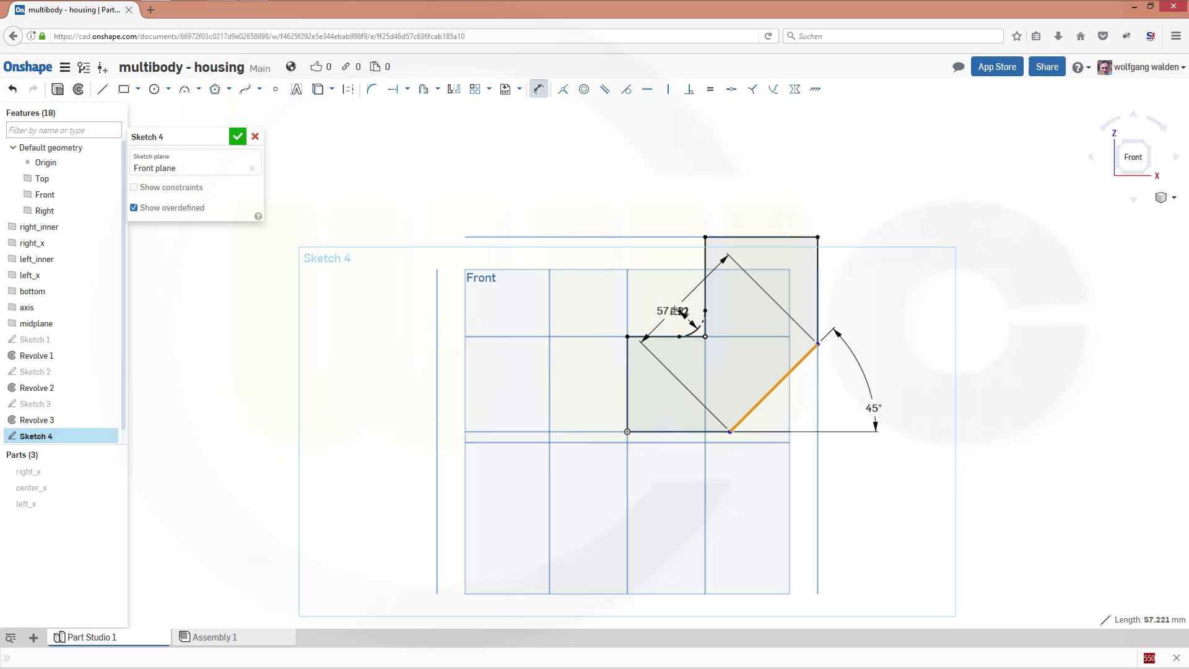
pyautogui.scroll(-4, 689, 334)
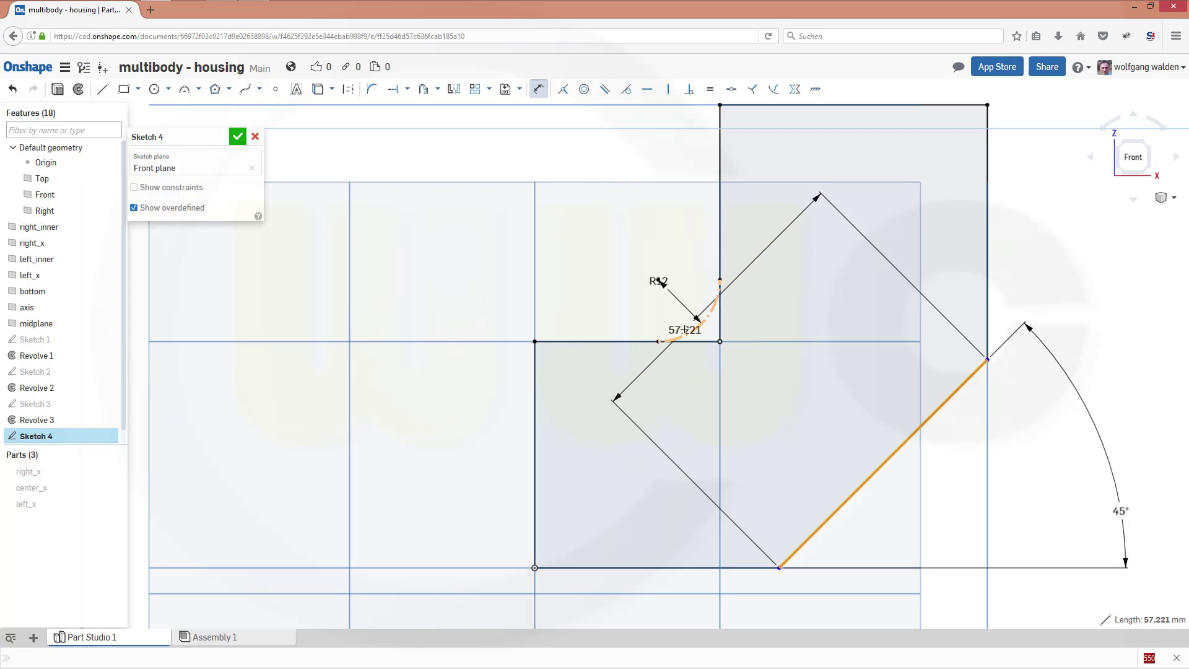
pyautogui.click(684, 330)
pyautogui.click(675, 266)
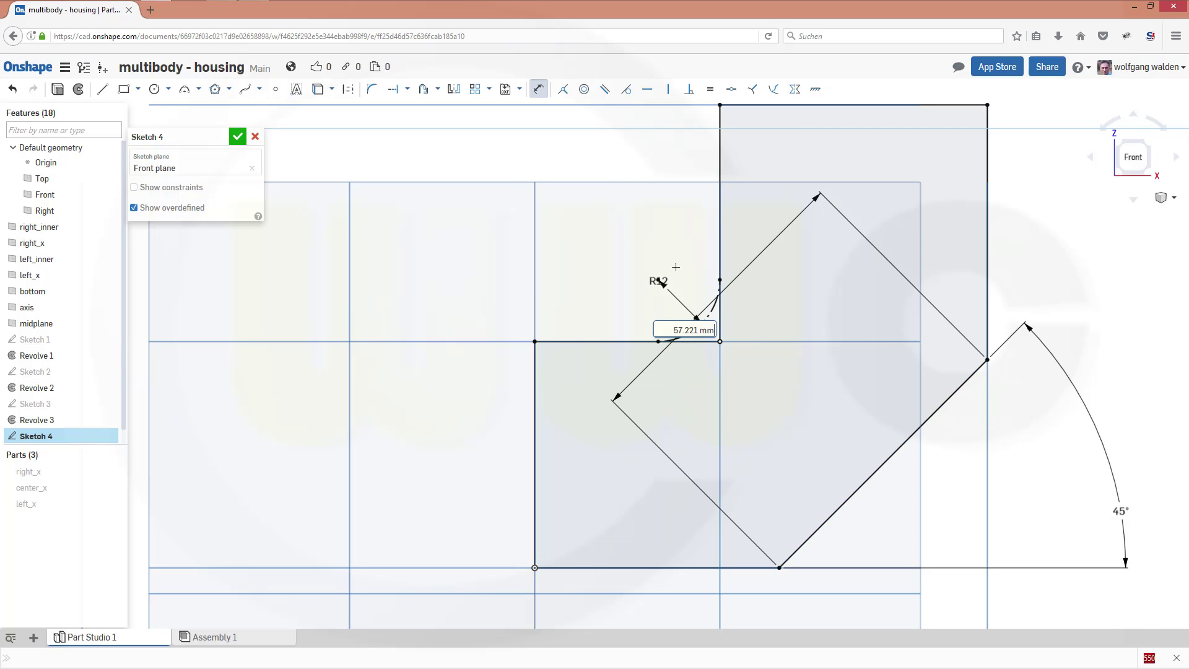
pyautogui.press('Escape')
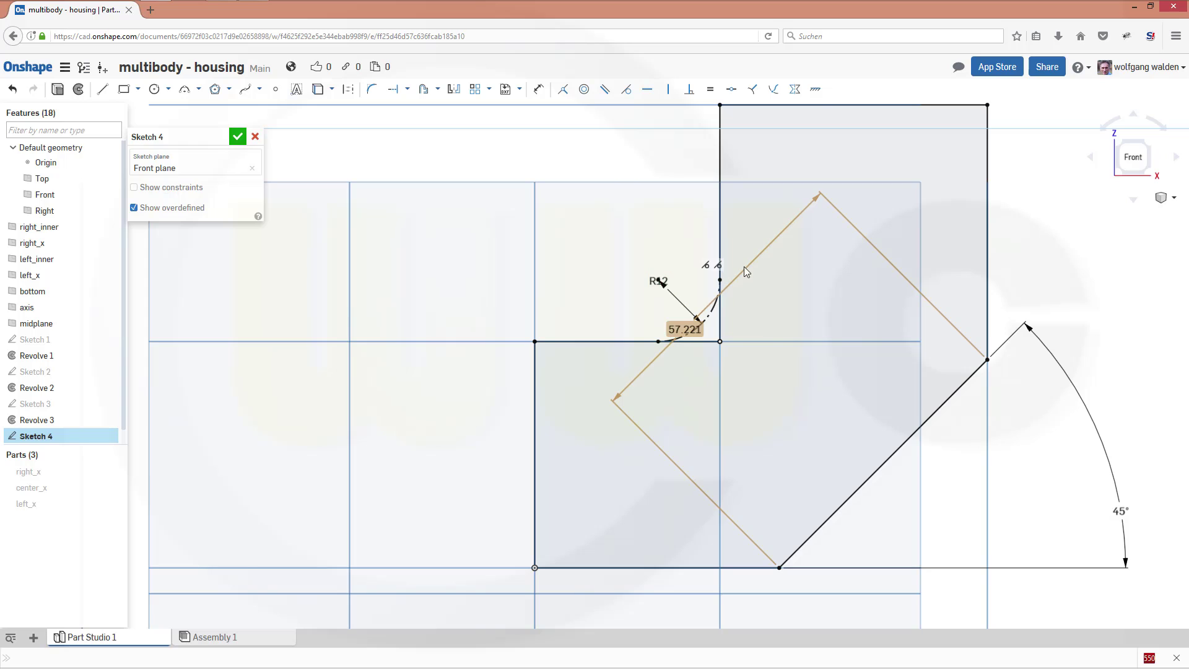
pyautogui.click(658, 356)
pyautogui.press('Delete')
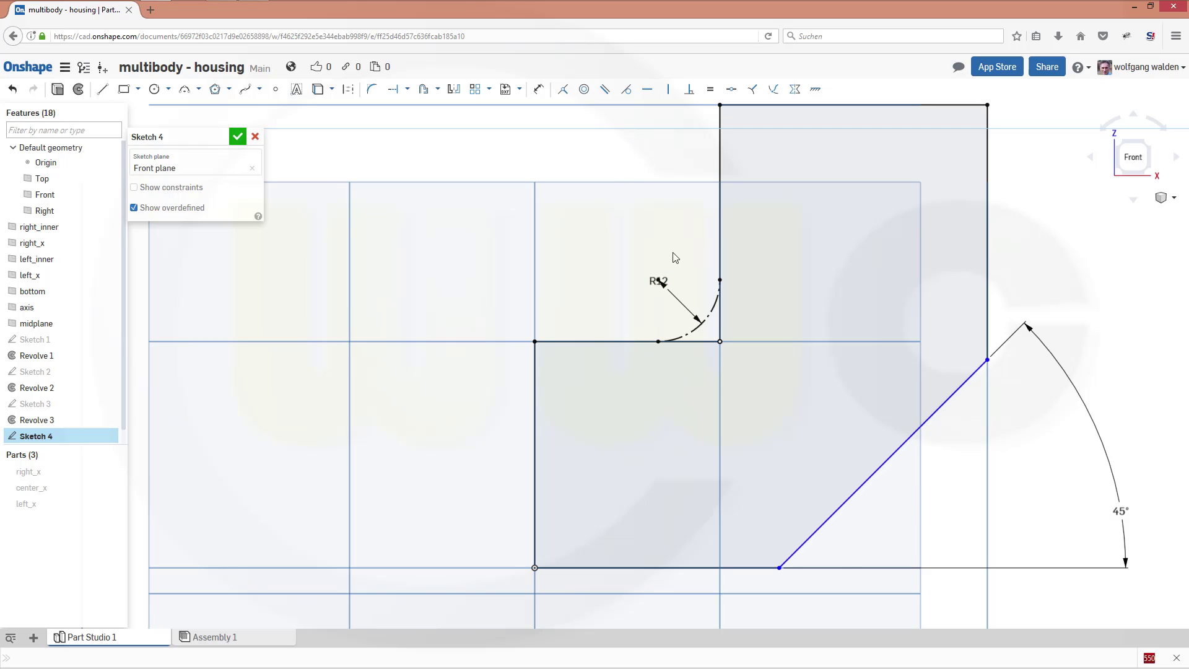
pyautogui.scroll(3, 676, 265)
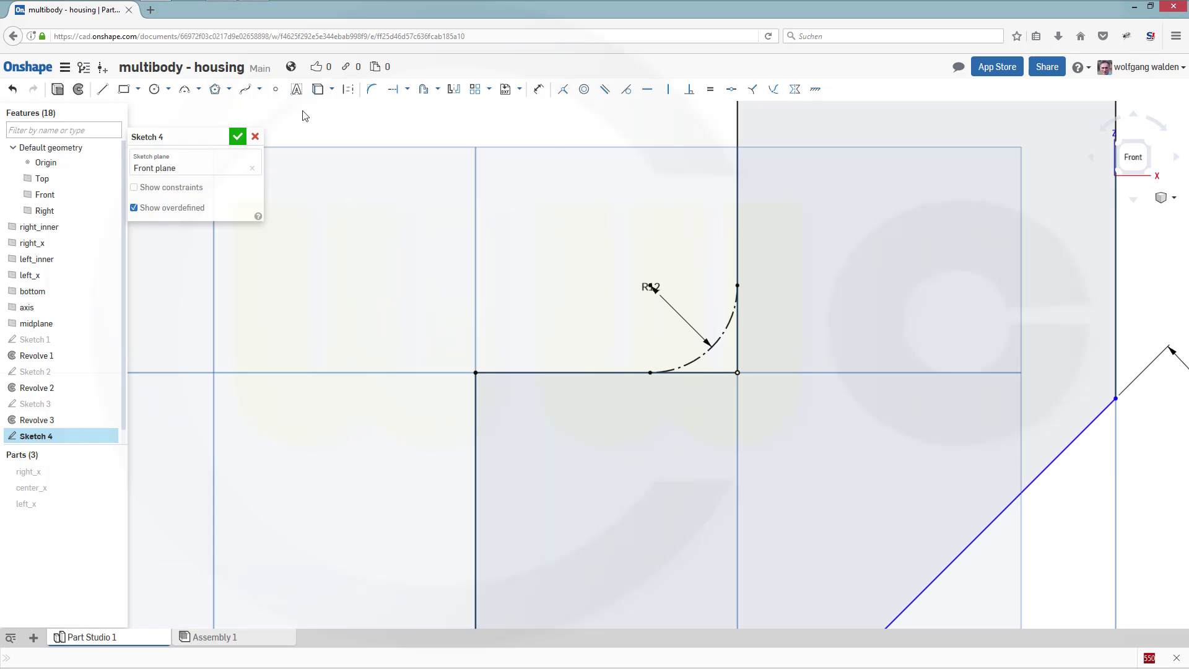
pyautogui.click(276, 89)
pyautogui.click(538, 89)
pyautogui.click(935, 476)
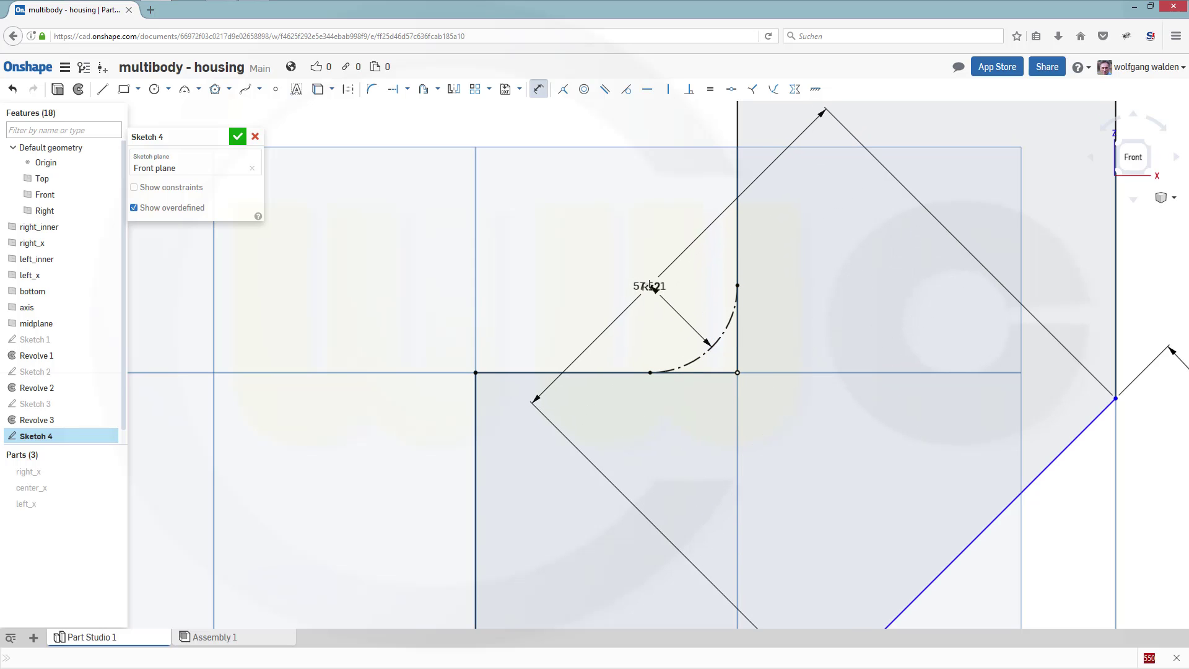
pyautogui.scroll(3, 649, 286)
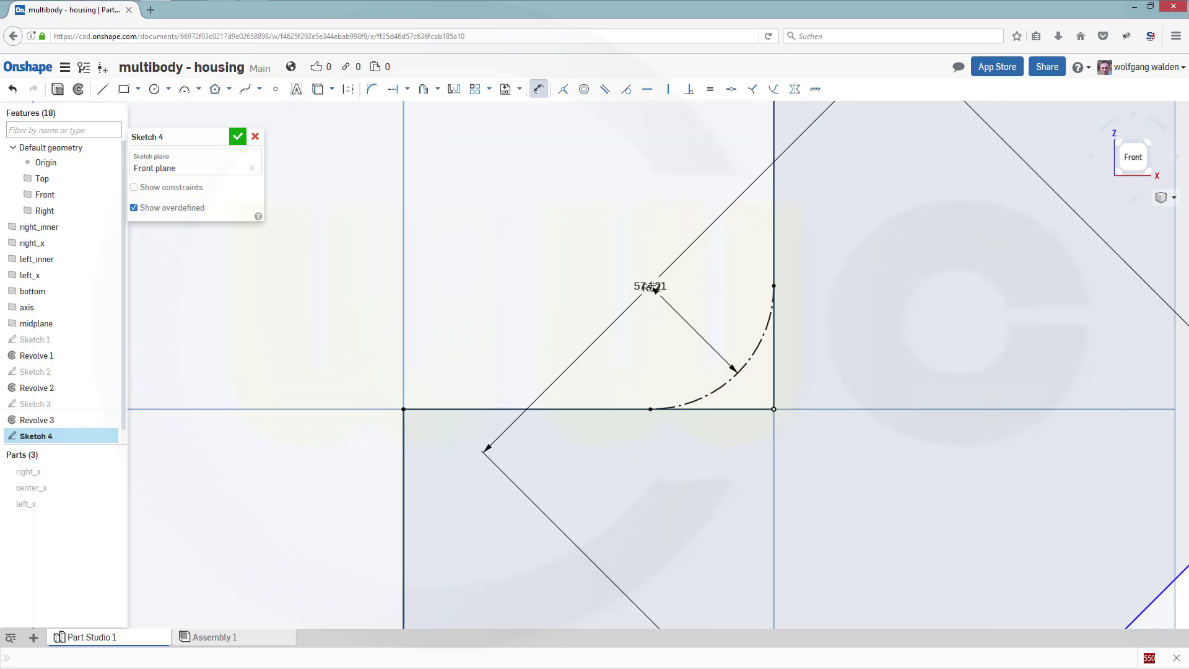
pyautogui.click(649, 285)
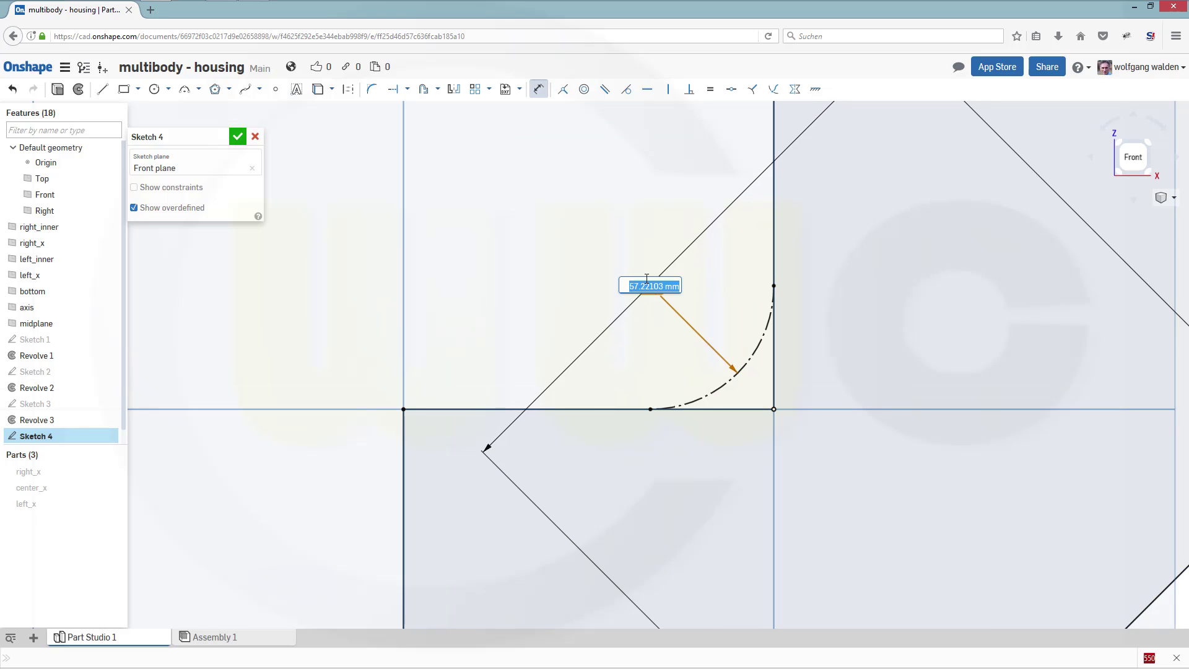
pyautogui.press('Return')
pyautogui.press('Escape')
pyautogui.scroll(-3, 635, 338)
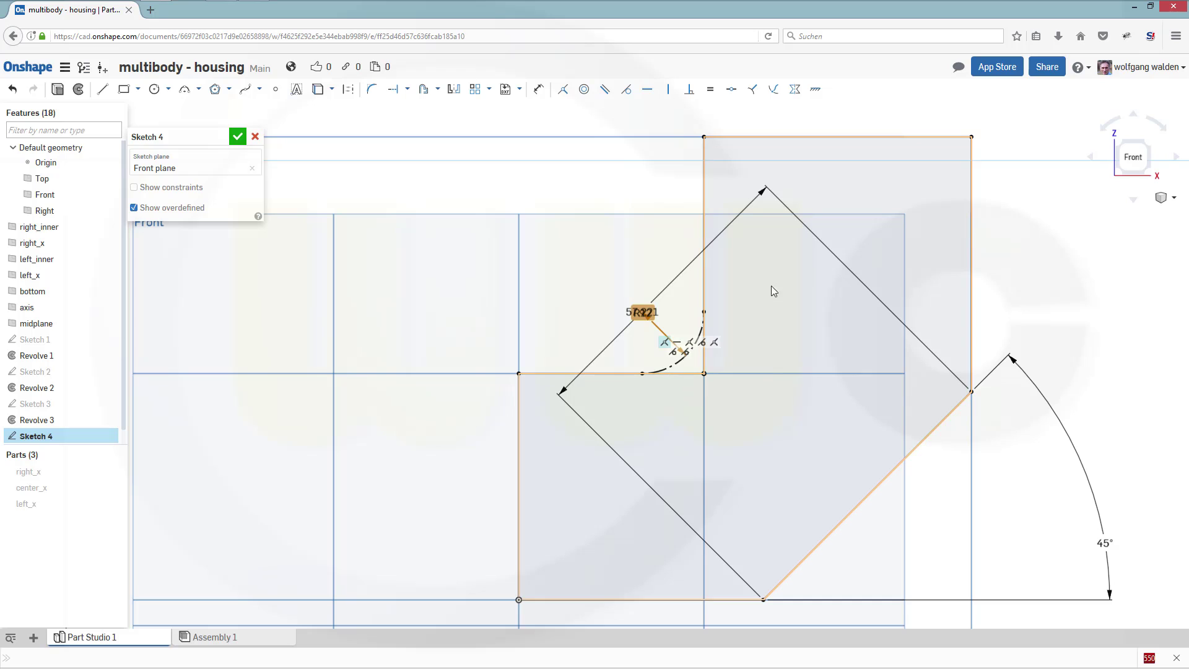
pyautogui.click(716, 236)
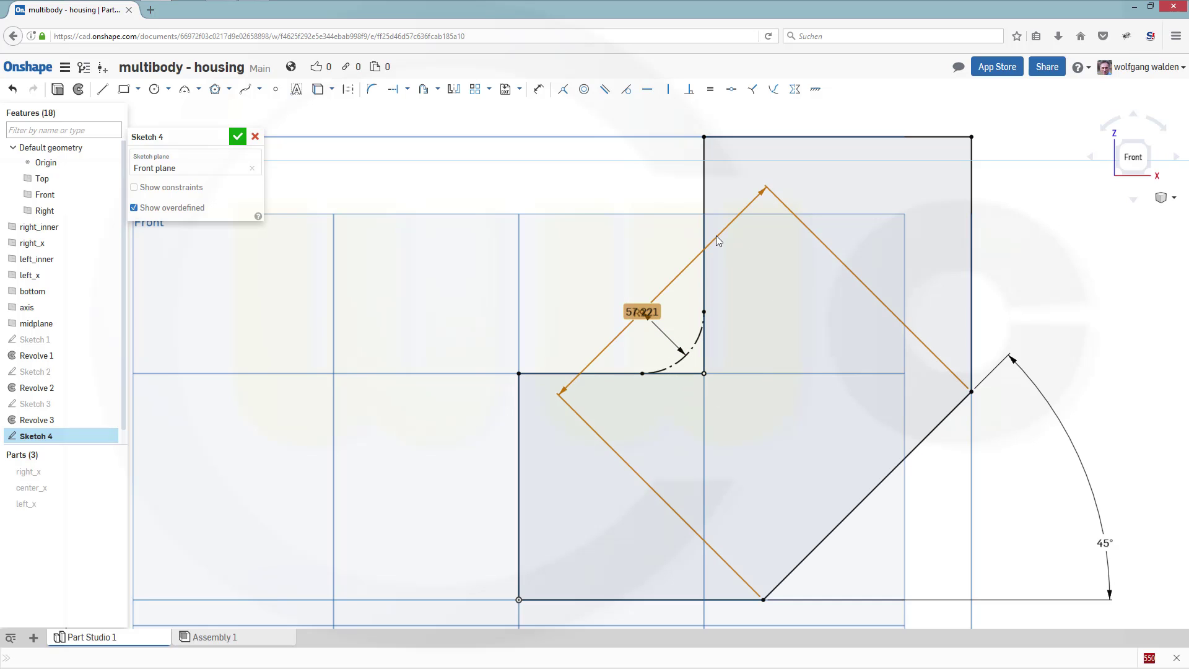
pyautogui.press('Delete')
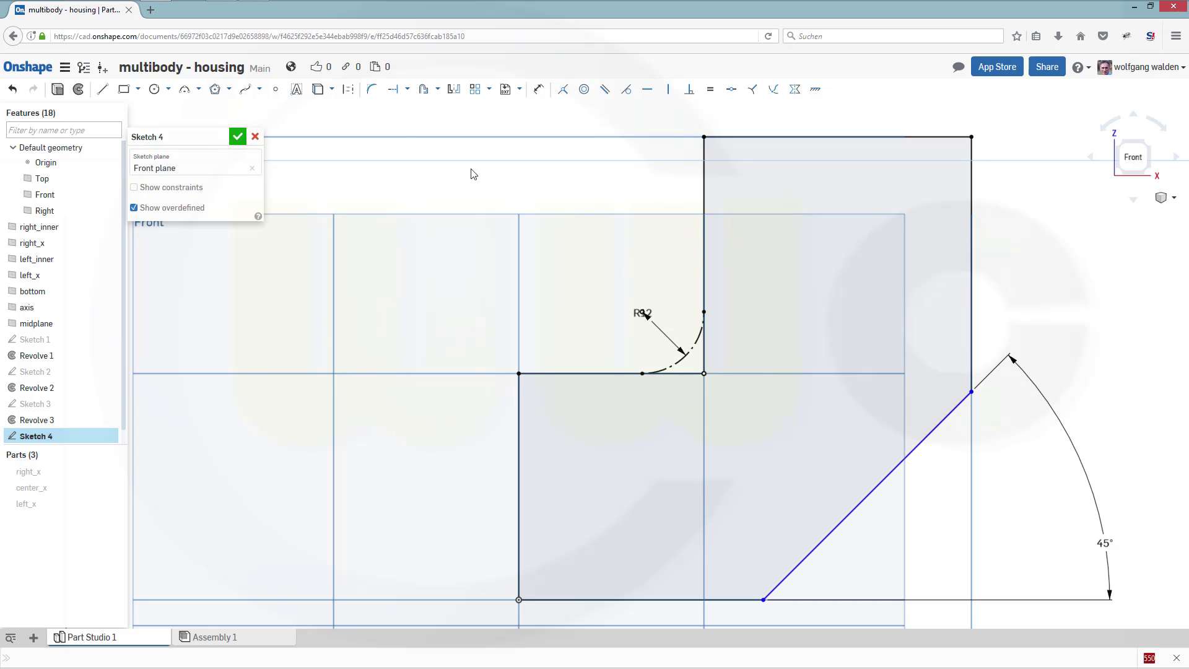
# Delete the R12 radius dimension covering the construction arc's center point.
pyautogui.click(538, 91)
pyautogui.scroll(2, 629, 335)
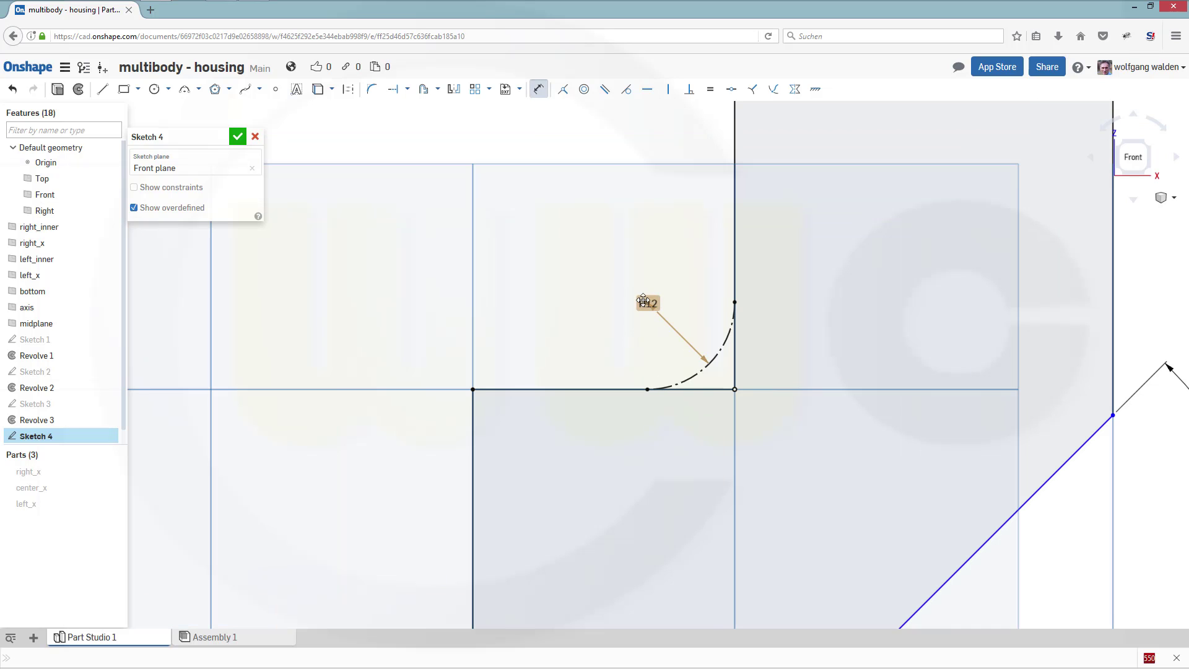
pyautogui.click(645, 302)
pyautogui.press('Escape')
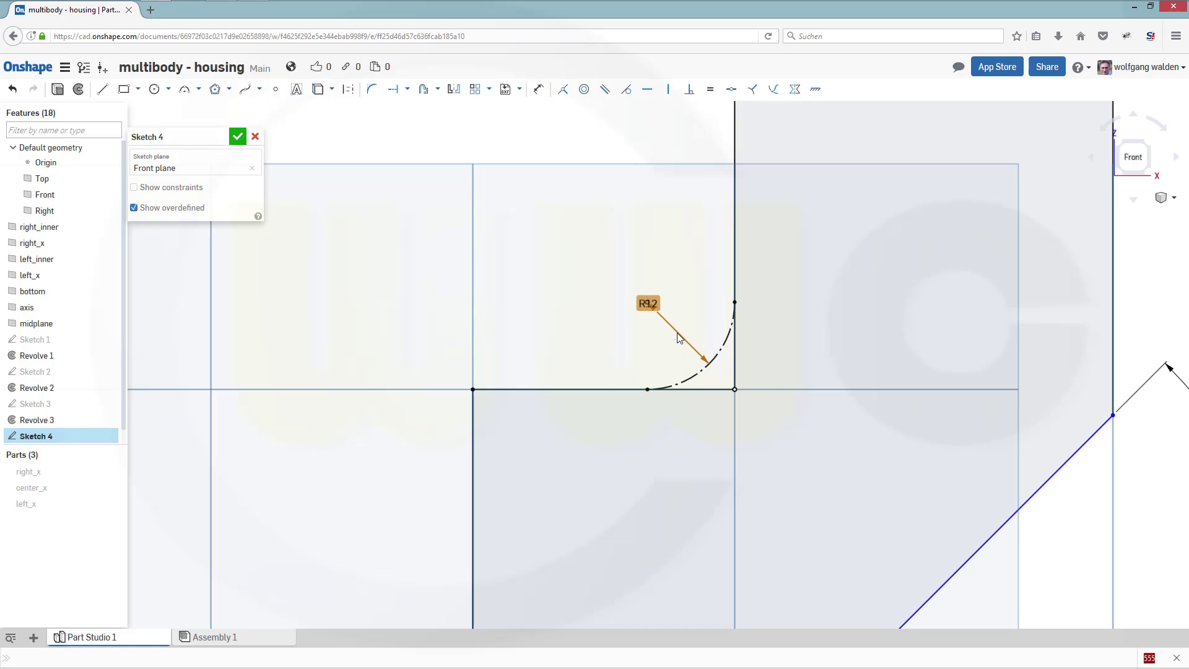
pyautogui.click(679, 336)
pyautogui.press('Delete')
# Dimension the distance between the construction arc's center and the slanted edge as 42 mm.
pyautogui.click(538, 89)
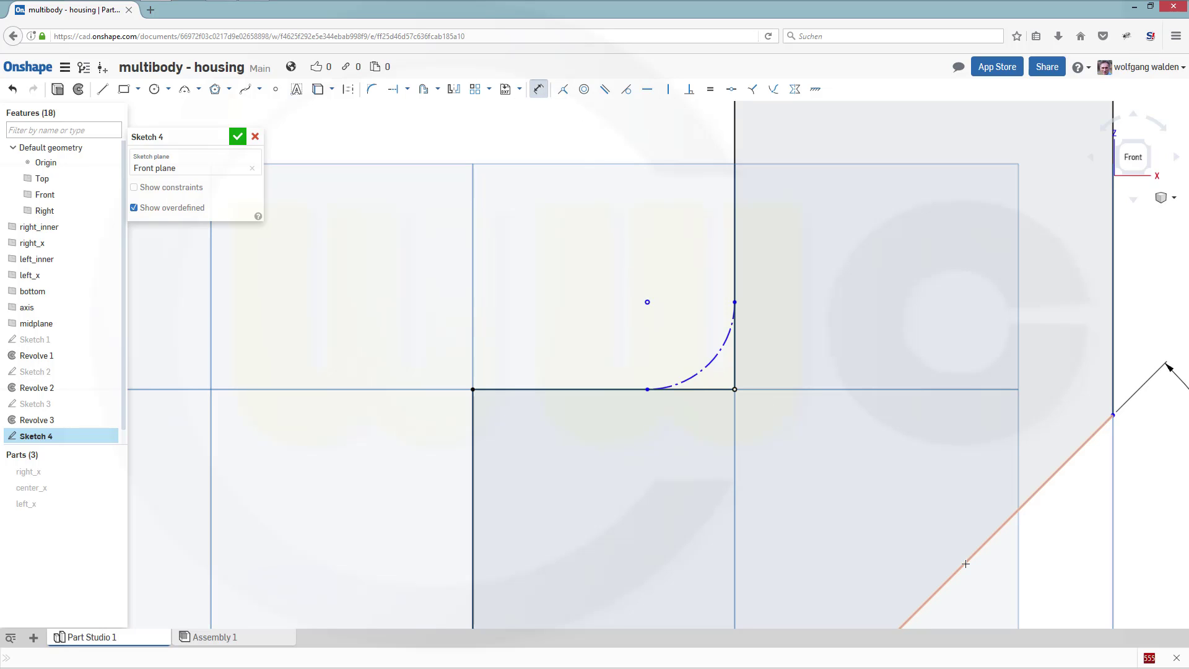
pyautogui.click(849, 371)
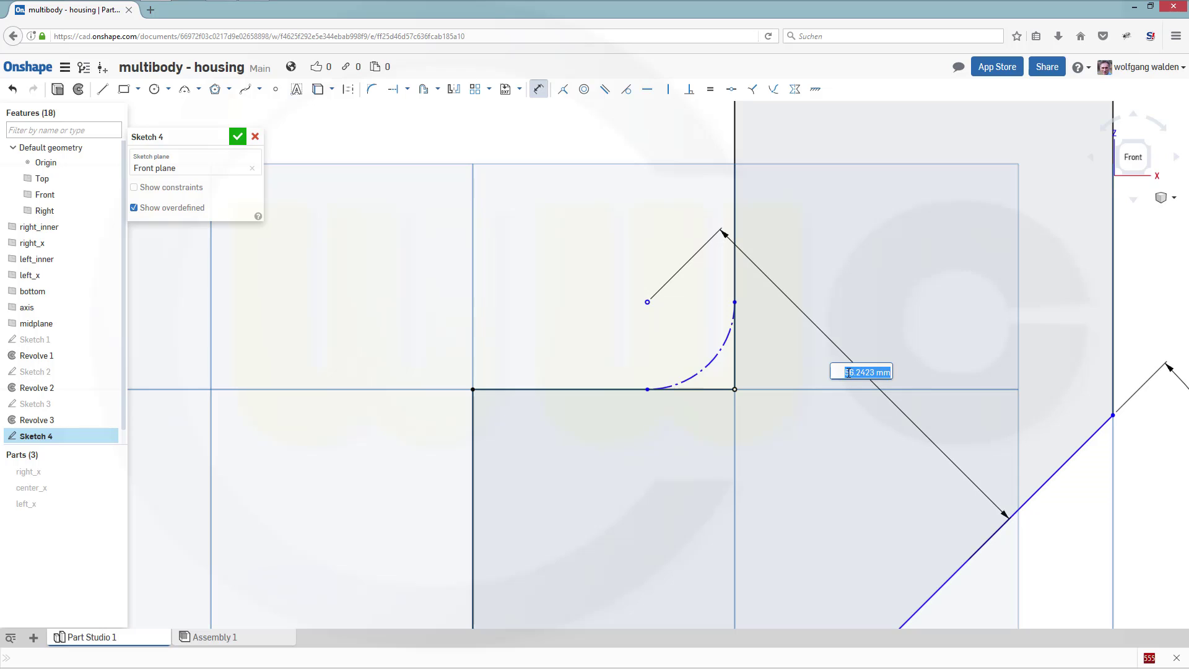
pyautogui.write('42')
pyautogui.press('Return')
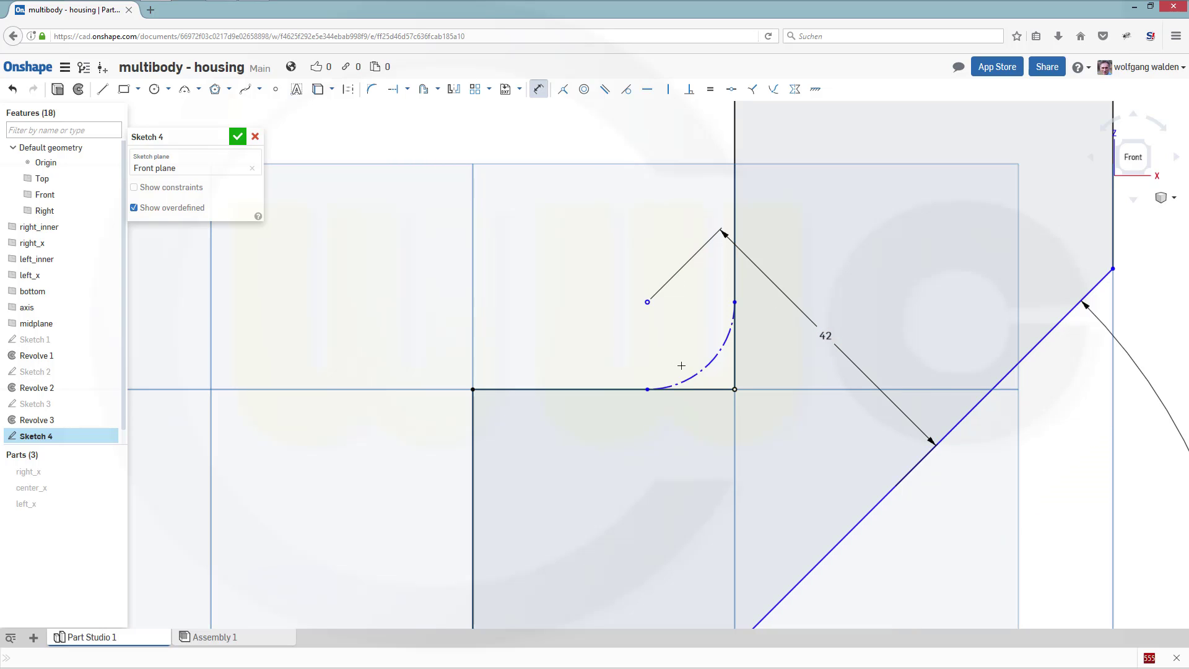
# Dimension the construction arc's radius as 12 mm and finish the sketch.
pyautogui.press('d')
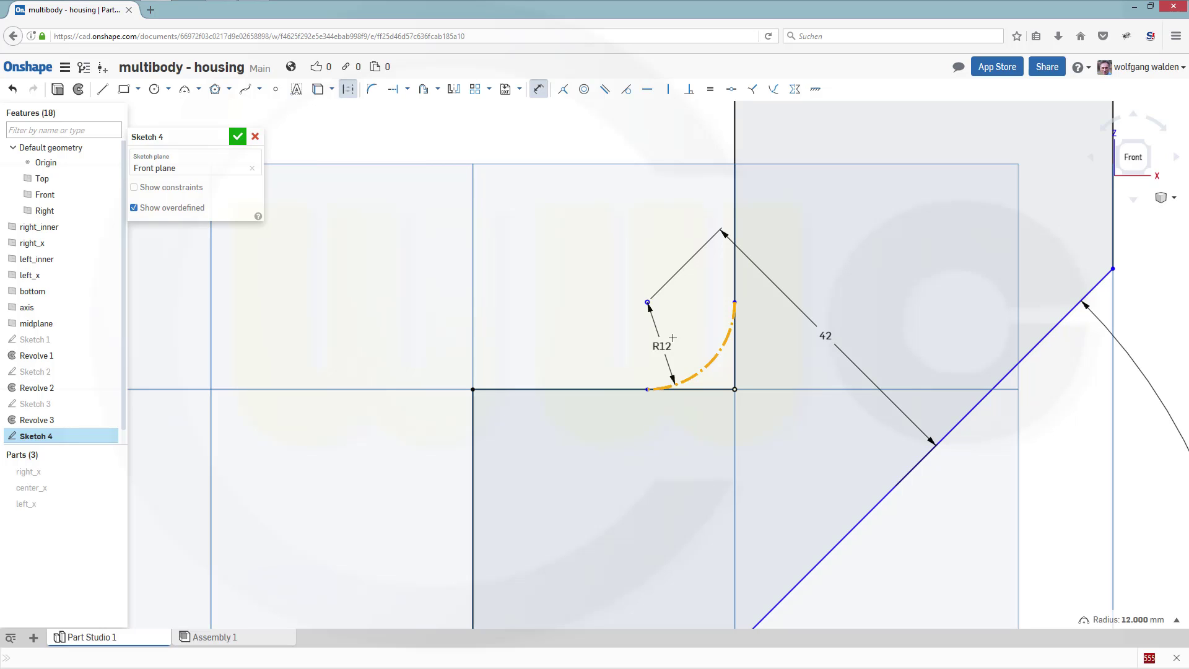
pyautogui.click(674, 338)
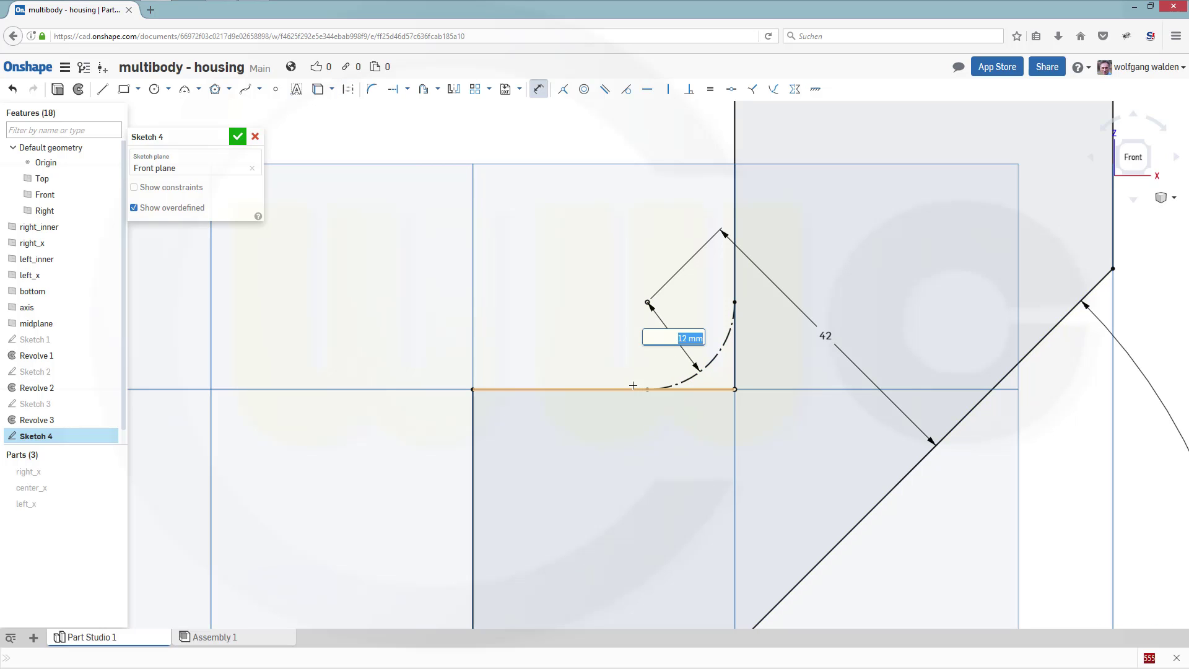
pyautogui.press('Return')
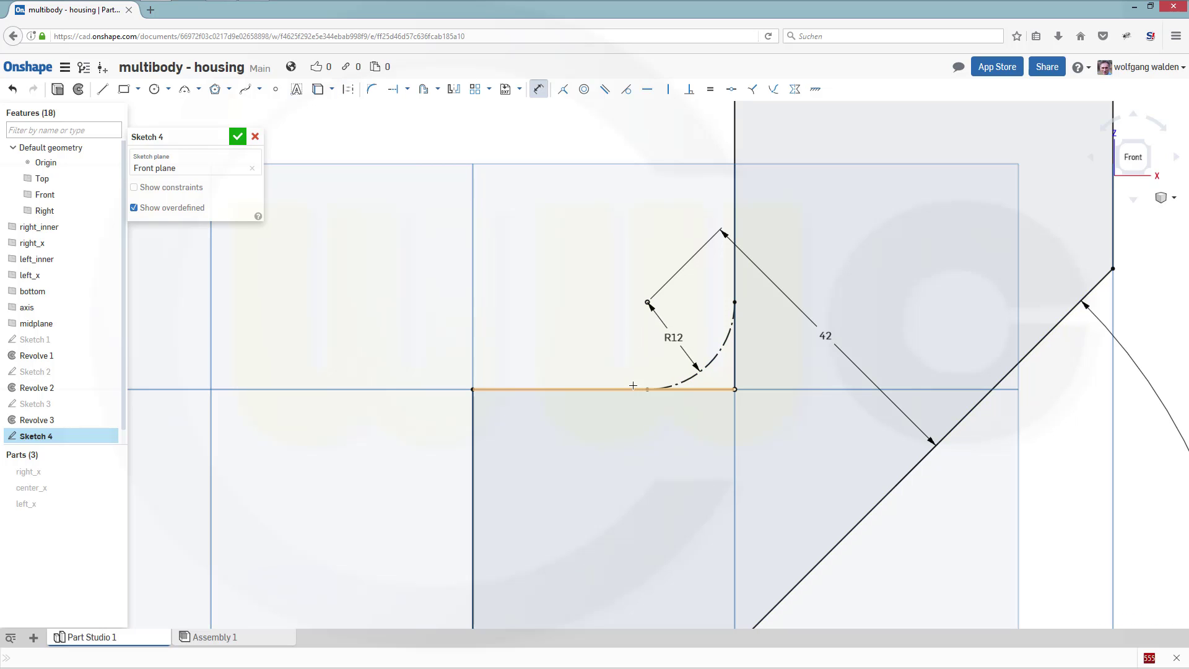
pyautogui.click(240, 139)
# Extrude the closed profile of Sketch 4 symmetrically as a new solid body with a depth of 50 mm.
pyautogui.scroll(2, 558, 286)
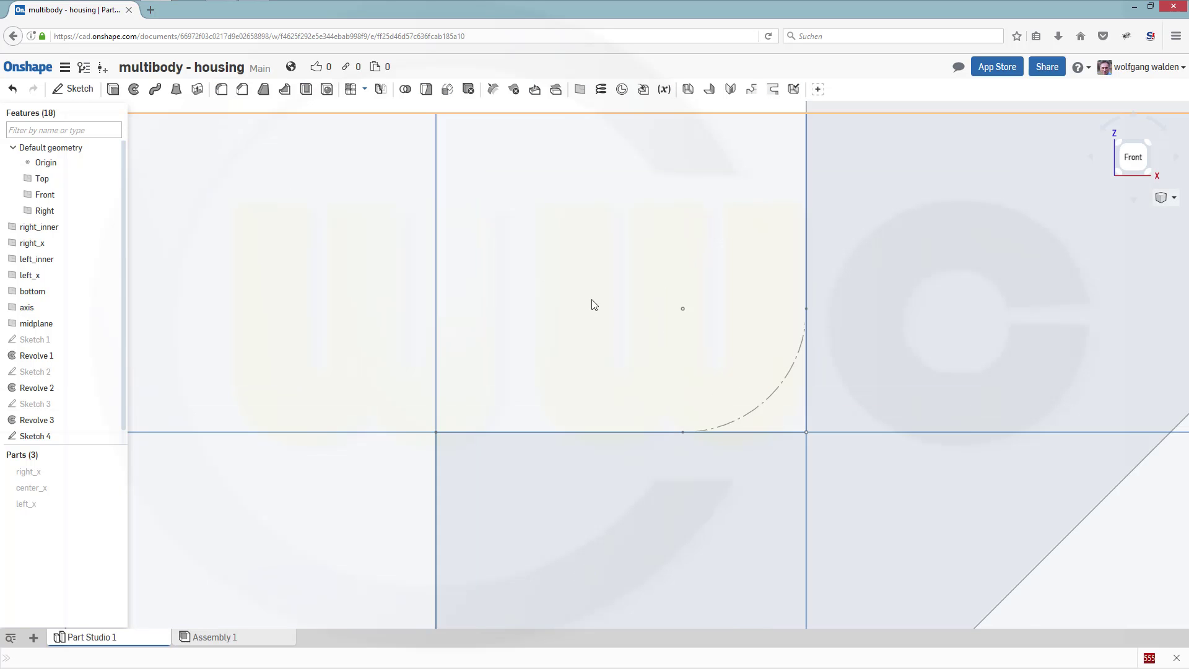
pyautogui.scroll(-2, 598, 308)
pyautogui.scroll(-1, 656, 378)
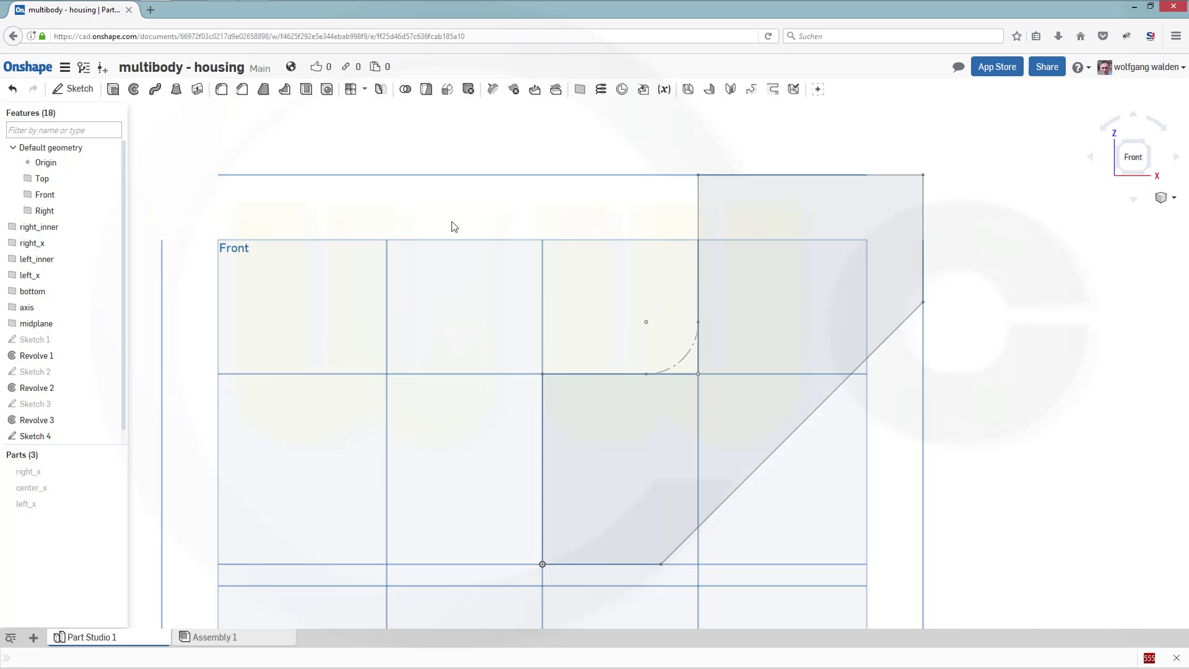
pyautogui.moveTo(547, 348); pyautogui.dragTo(509, 355, button='middle')
pyautogui.moveTo(500, 344); pyautogui.dragTo(481, 358, button='right')
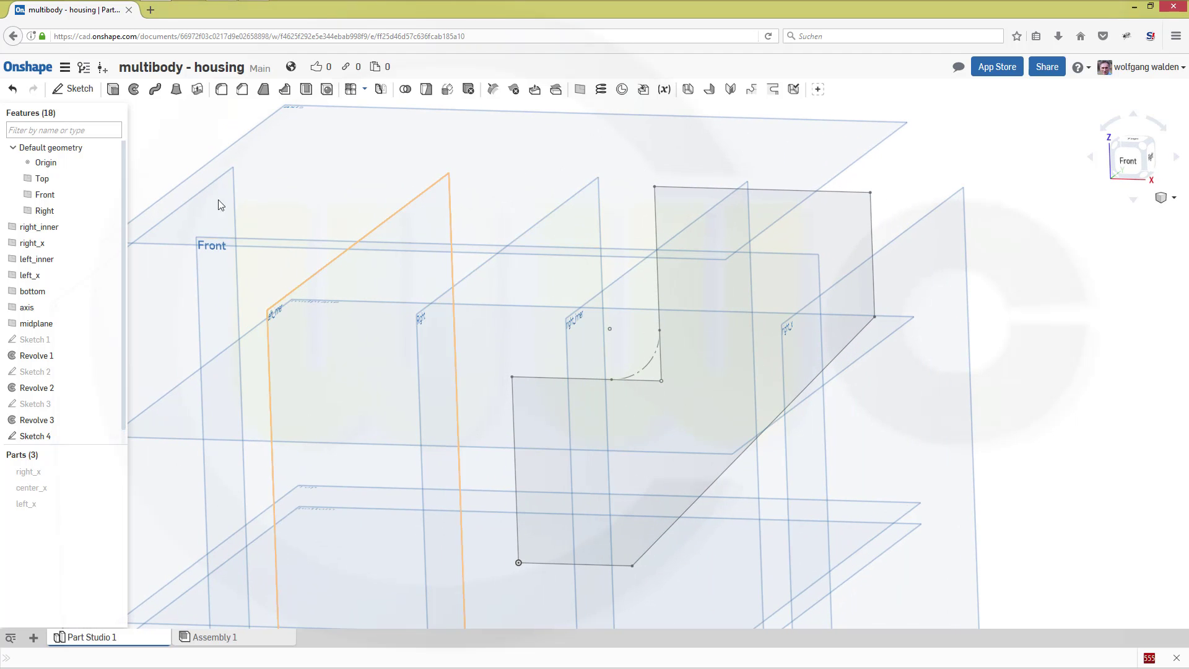
pyautogui.click(113, 89)
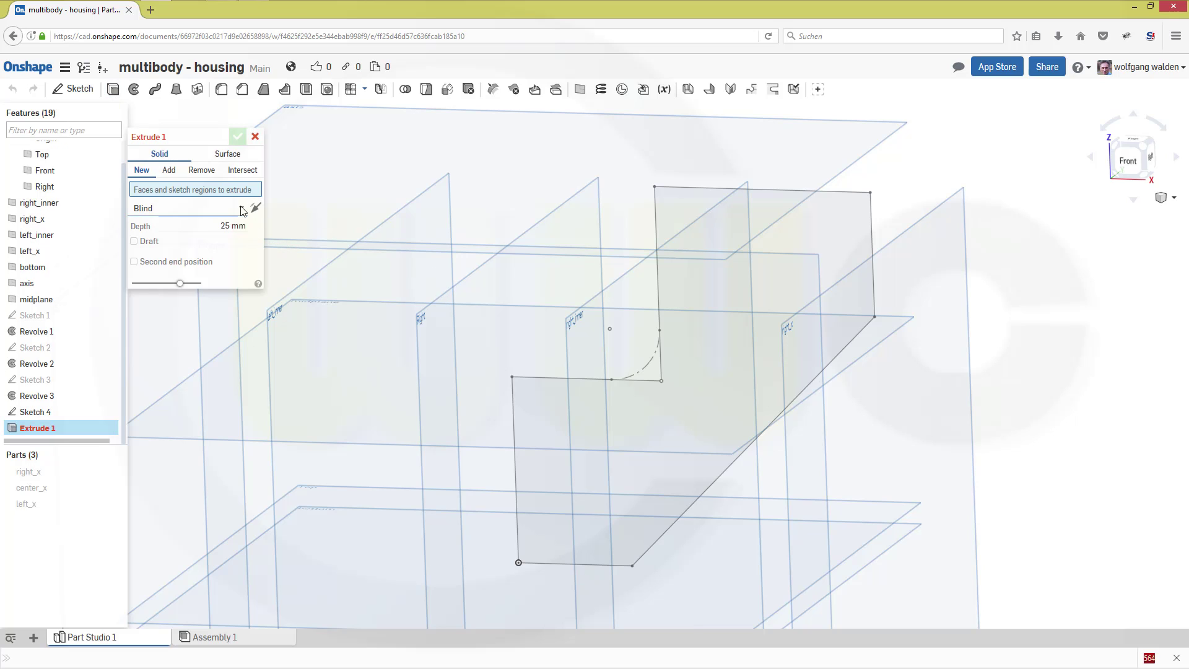
pyautogui.click(241, 209)
pyautogui.click(201, 236)
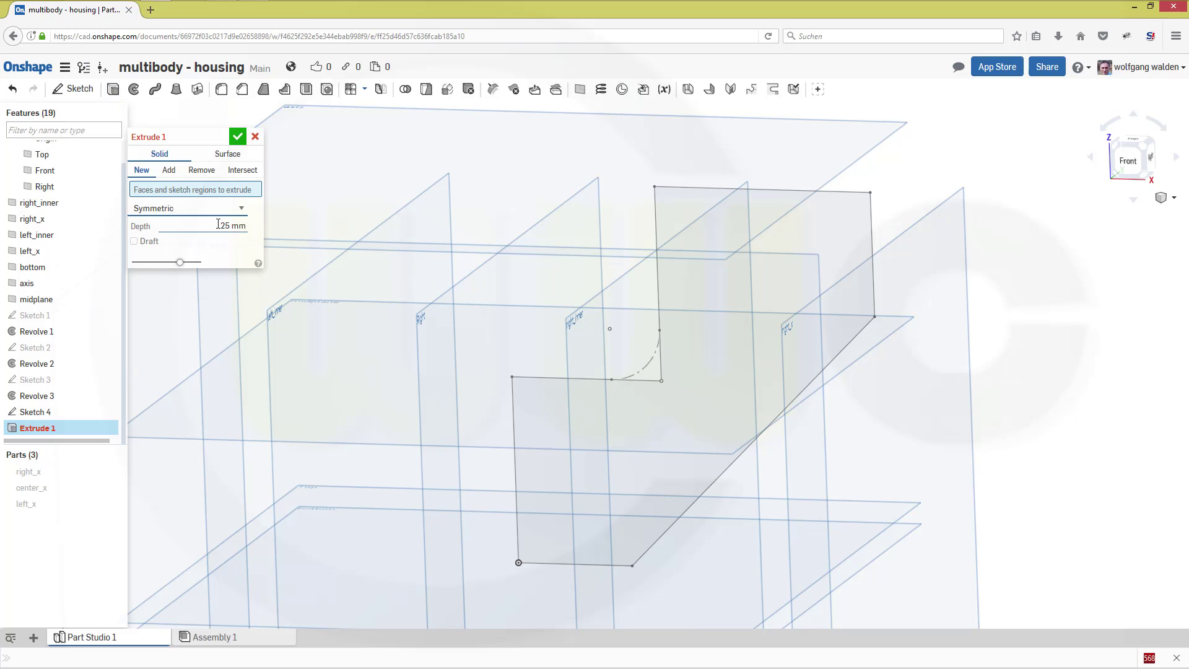
pyautogui.click(574, 441)
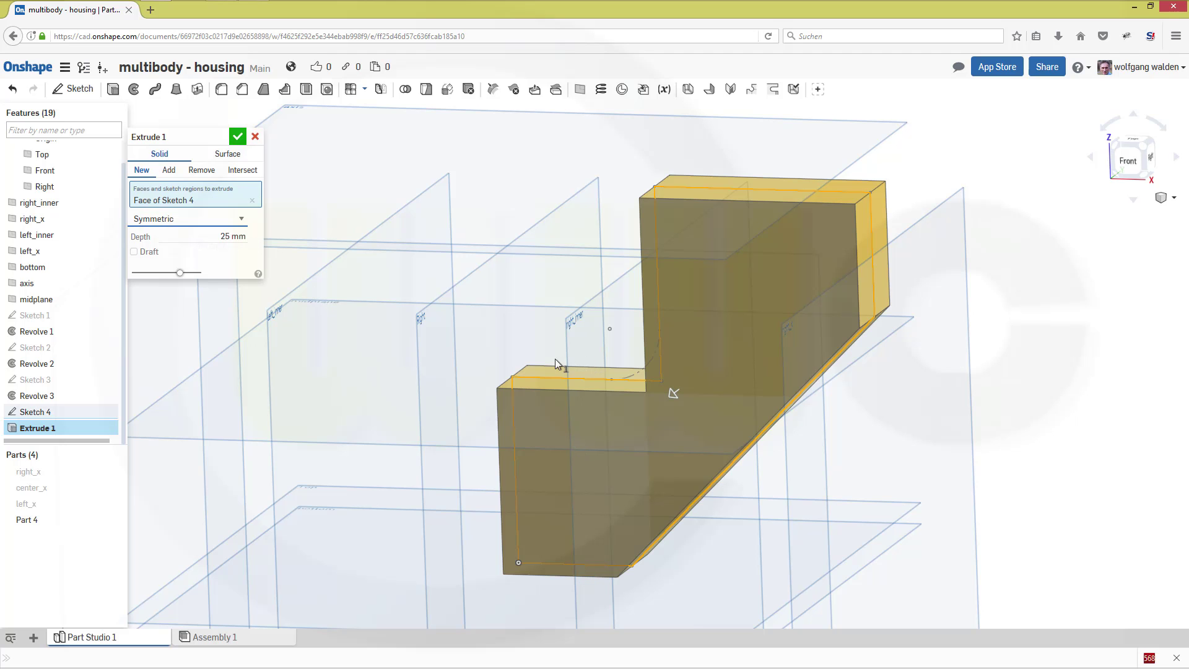
pyautogui.moveTo(555, 358); pyautogui.dragTo(389, 300, button='right')
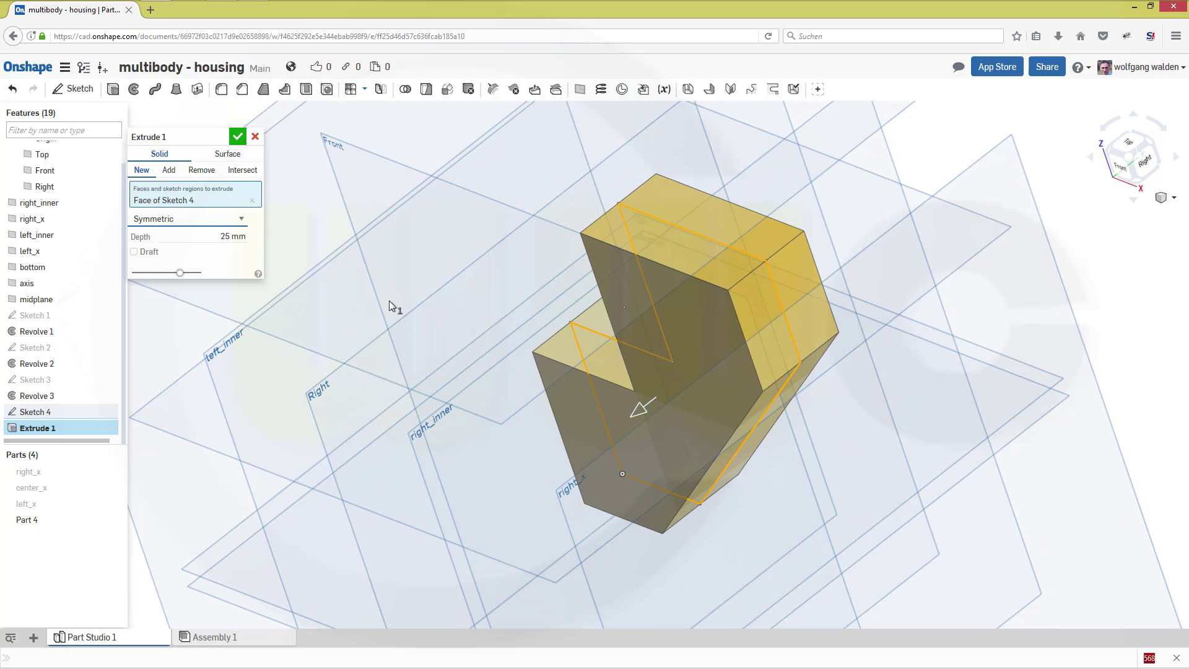
pyautogui.click(232, 238)
pyautogui.write('50')
pyautogui.press('Return')
pyautogui.click(237, 136)
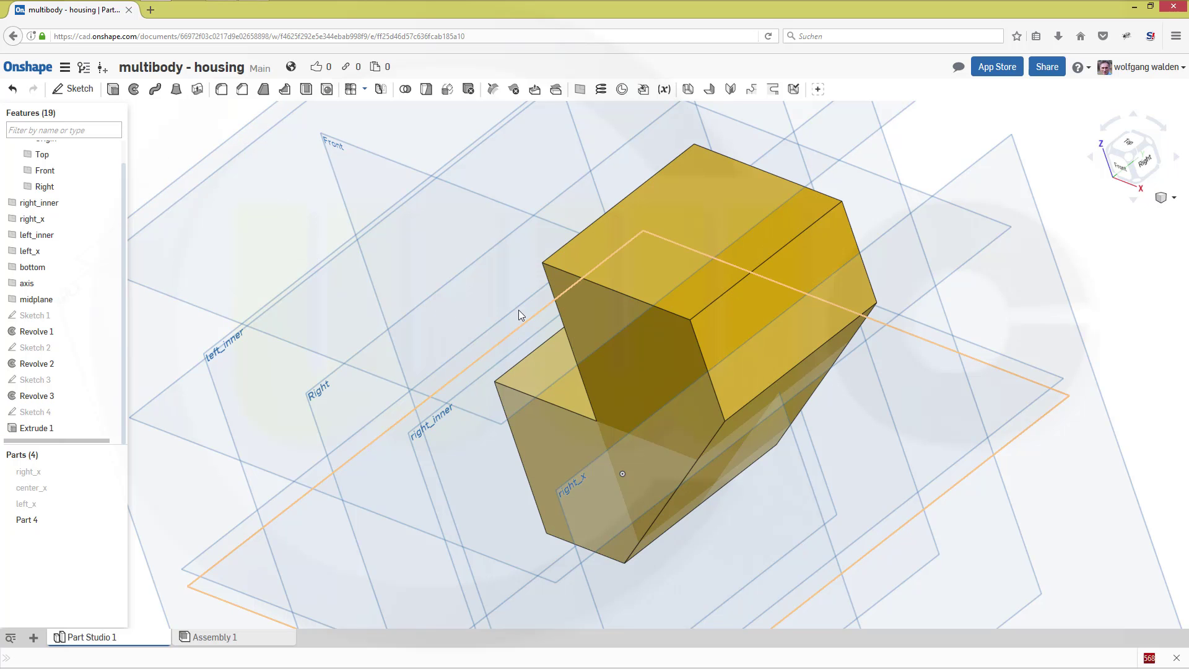
# Reopen the extrusion's definition to review its new-body and symmetric depth settings.
pyautogui.moveTo(518, 309)
pyautogui.mouseDown(button='right')
pyautogui.moveTo(570, 237)
pyautogui.moveTo(518, 252)
pyautogui.mouseUp(button='right')
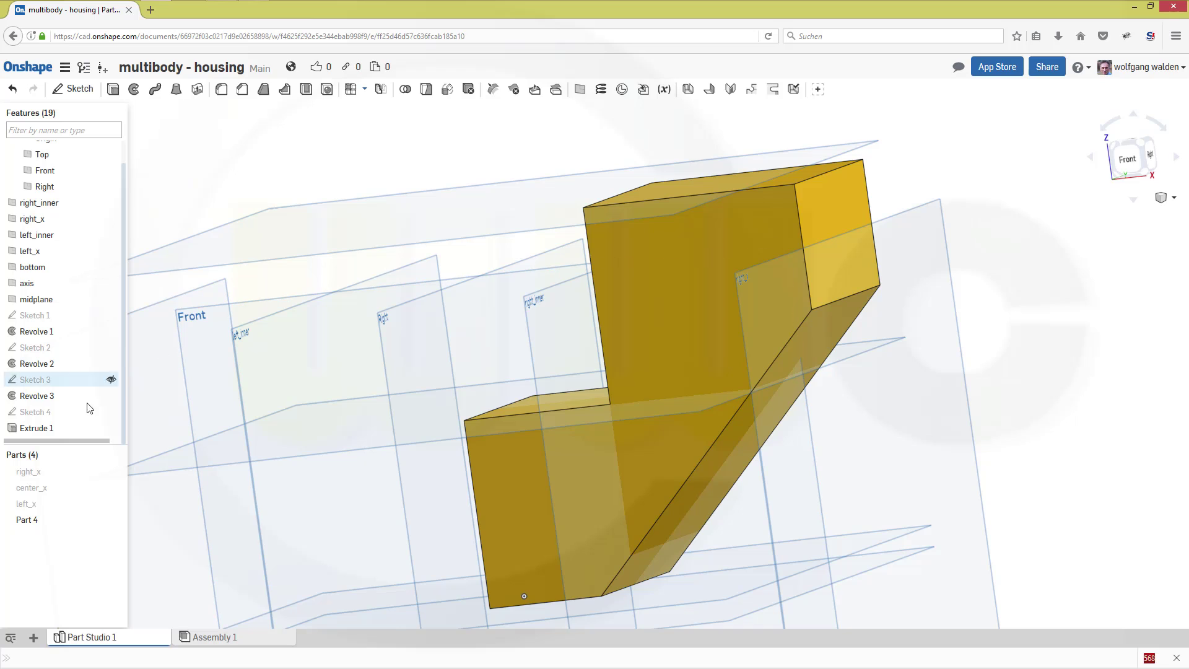
pyautogui.doubleClick(39, 430)
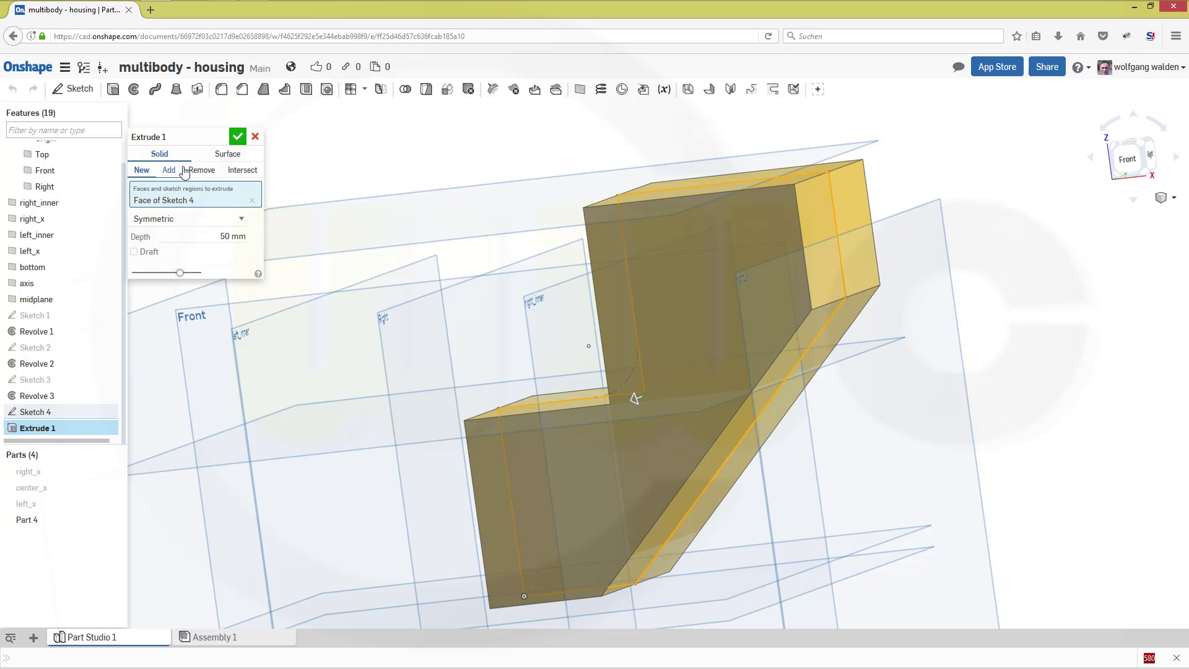
pyautogui.click(238, 137)
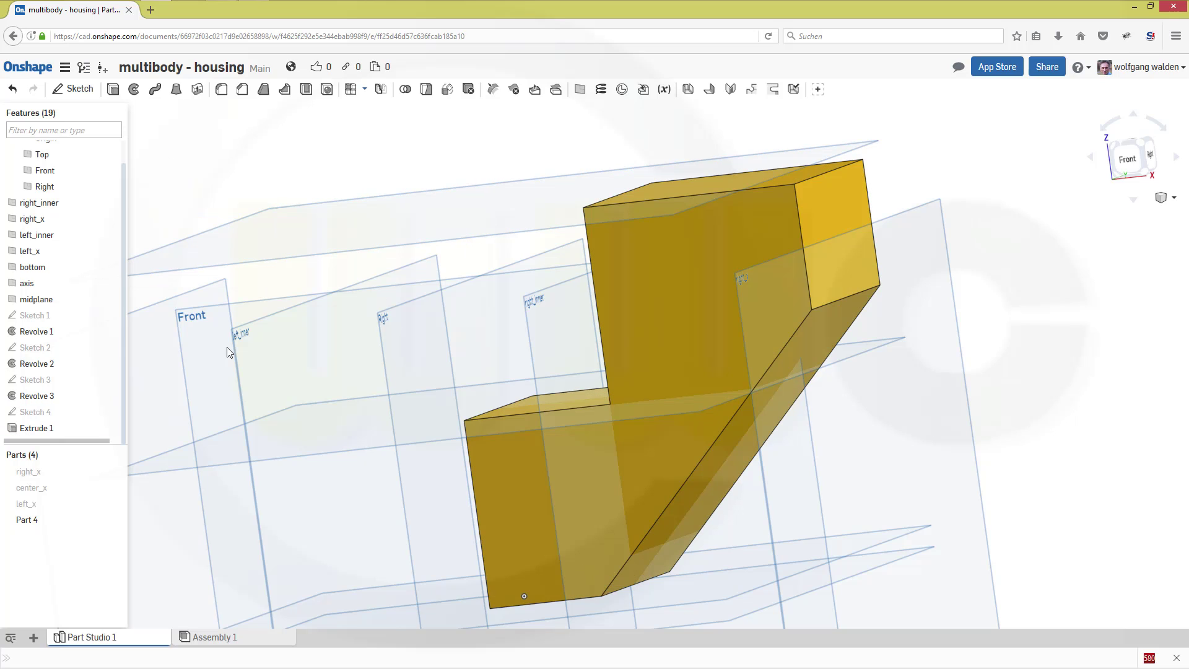
# Show the hidden parts right_x, center_x and left_x around the extruded body.
pyautogui.moveTo(57, 476)
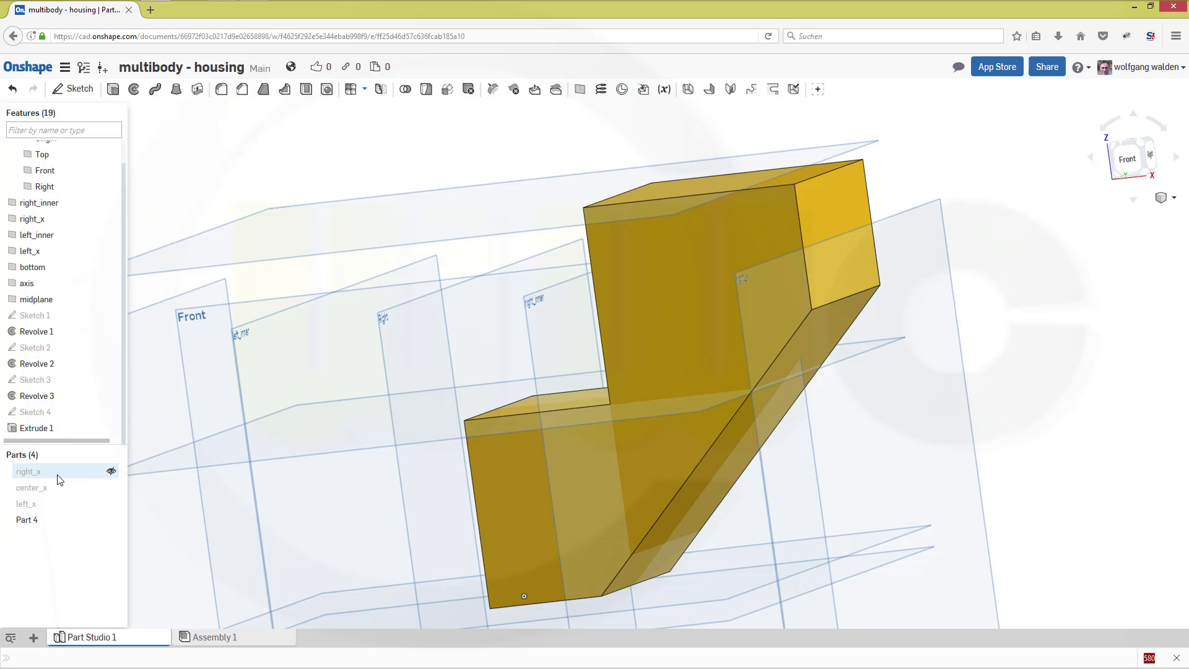
pyautogui.click(111, 472)
pyautogui.click(111, 487)
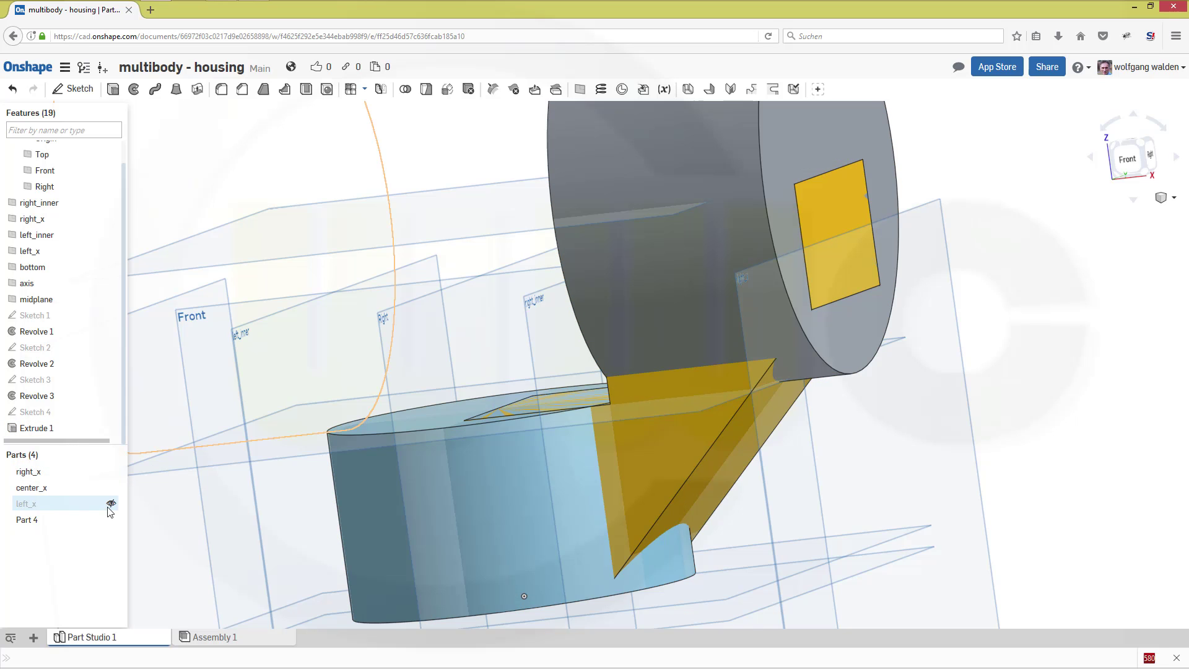
pyautogui.click(111, 503)
pyautogui.moveTo(359, 355); pyautogui.dragTo(480, 385, button='right')
pyautogui.moveTo(702, 494); pyautogui.dragTo(545, 97, button='middle')
pyautogui.moveTo(522, 313); pyautogui.dragTo(516, 359, button='right')
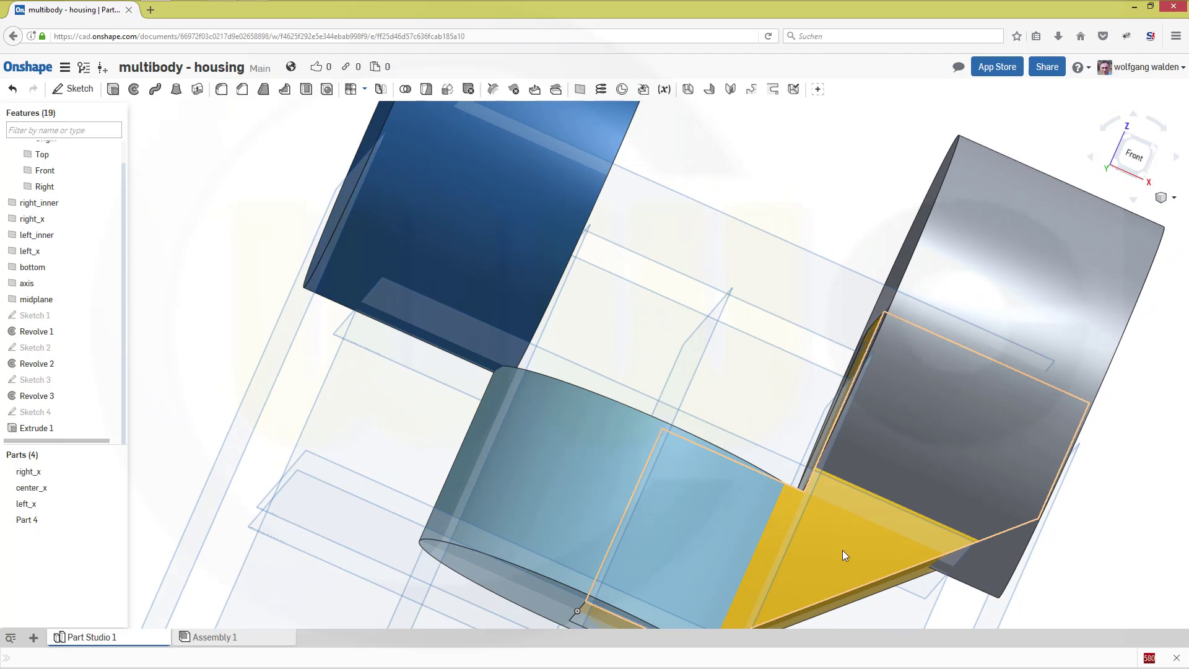
# Rename the extruded body, Part 4, as stiff_r.
pyautogui.click(33, 524)
pyautogui.click(41, 525)
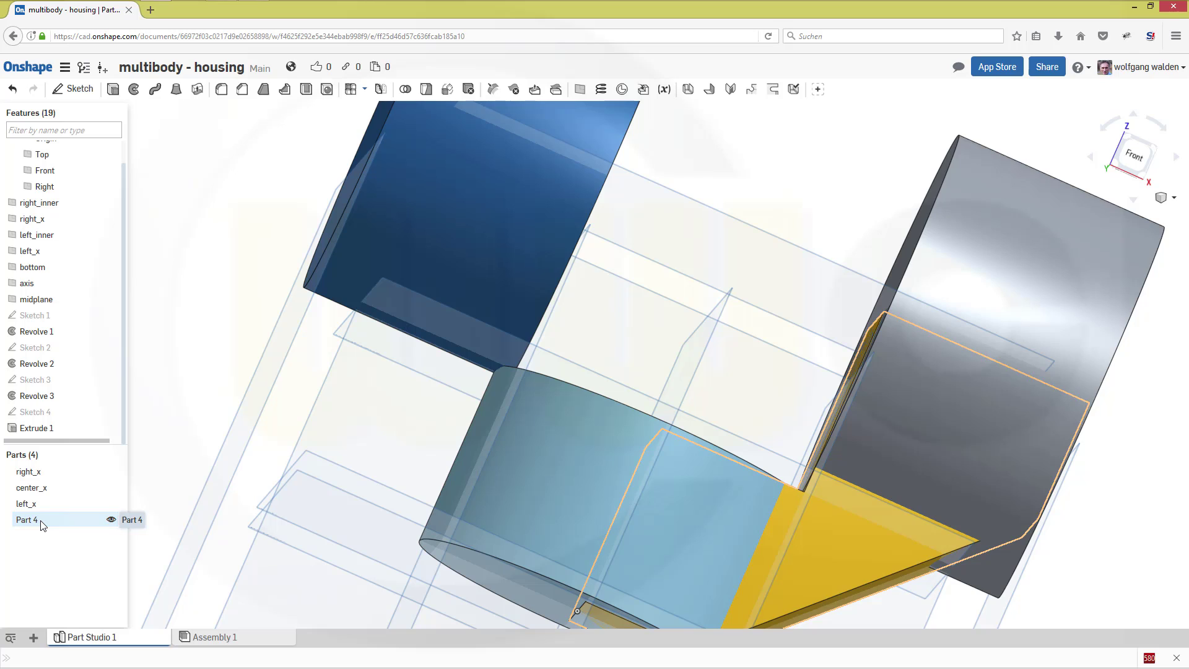
pyautogui.click(42, 525)
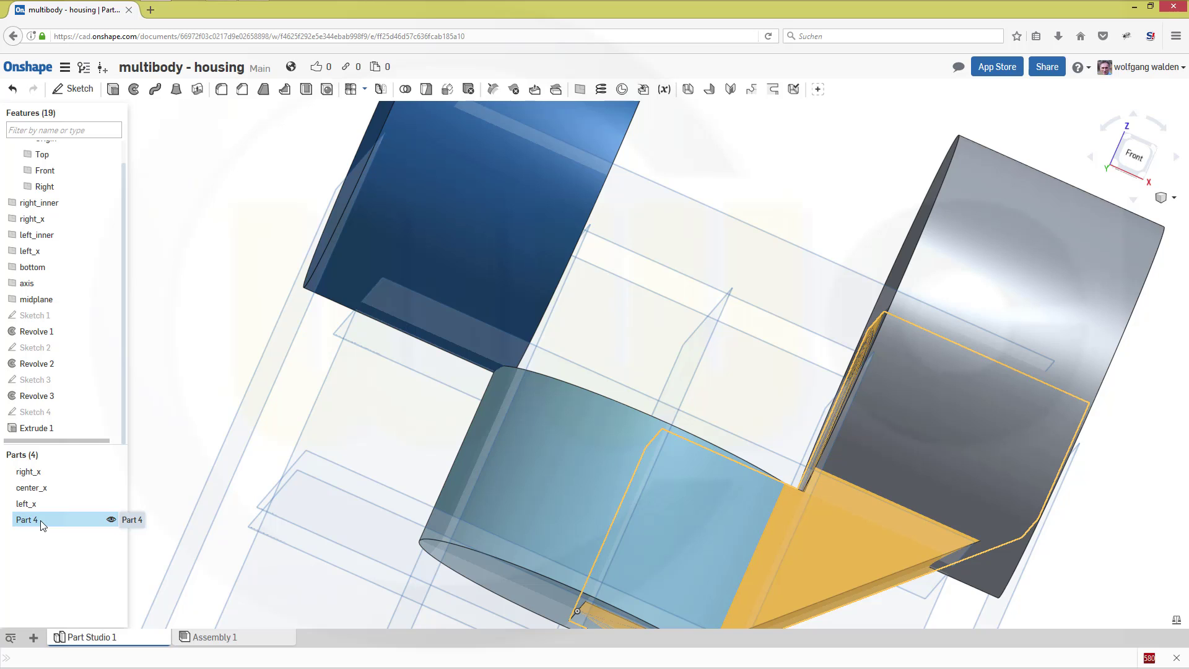
pyautogui.rightClick(40, 520)
pyautogui.click(85, 342)
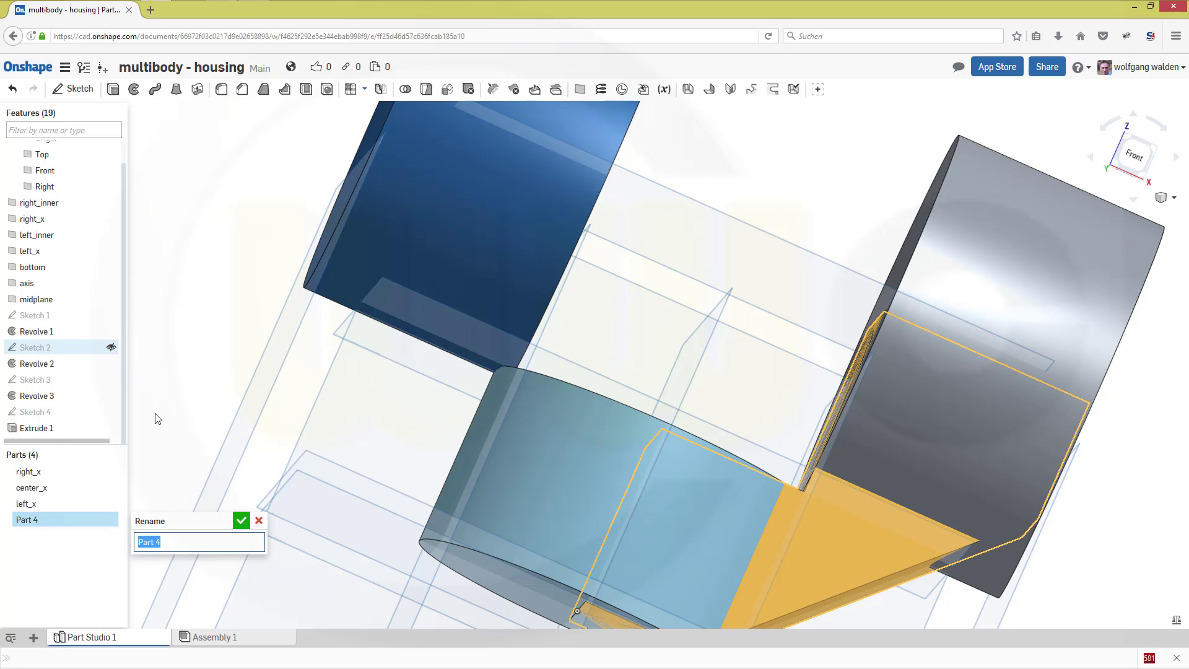
pyautogui.write('stiff')
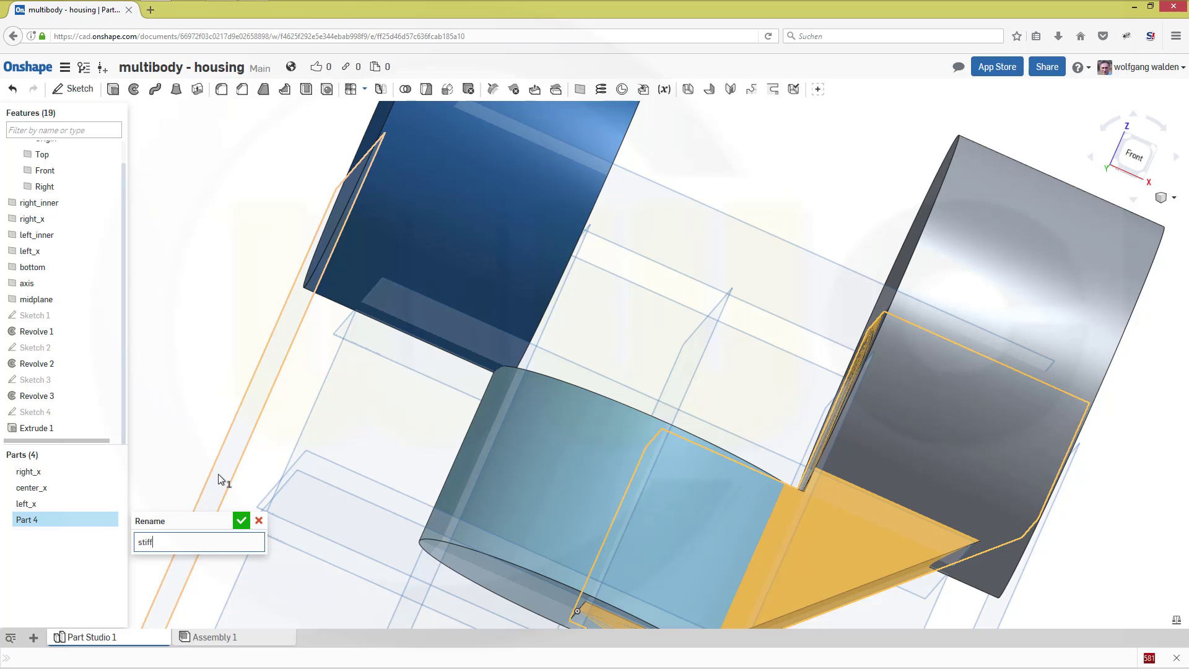
pyautogui.write('_r')
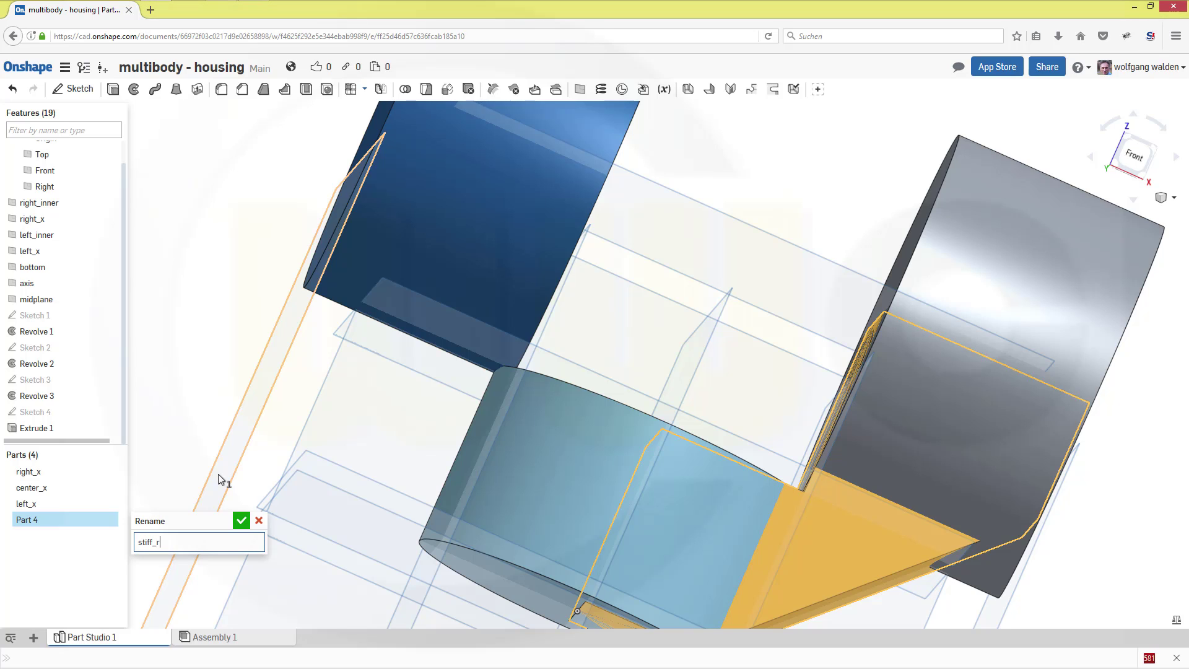
pyautogui.press('Return')
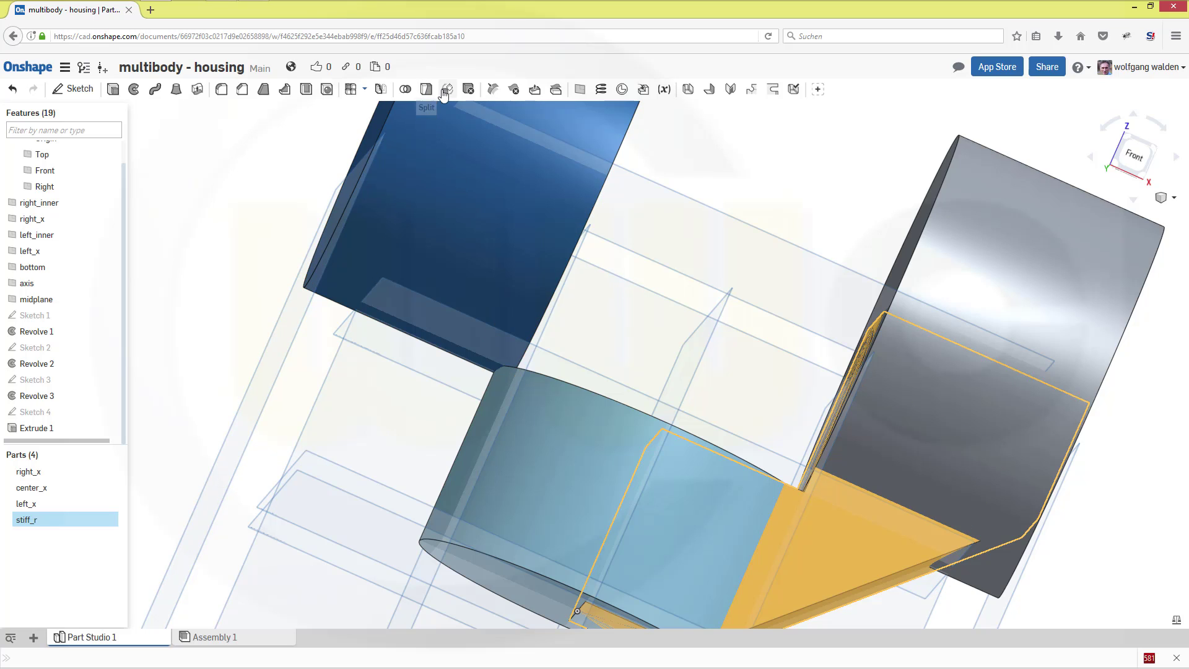
# Mirror the part stiff_r across the Right plane with the Add option, merging the copy into stiff_r.
pyautogui.click(381, 88)
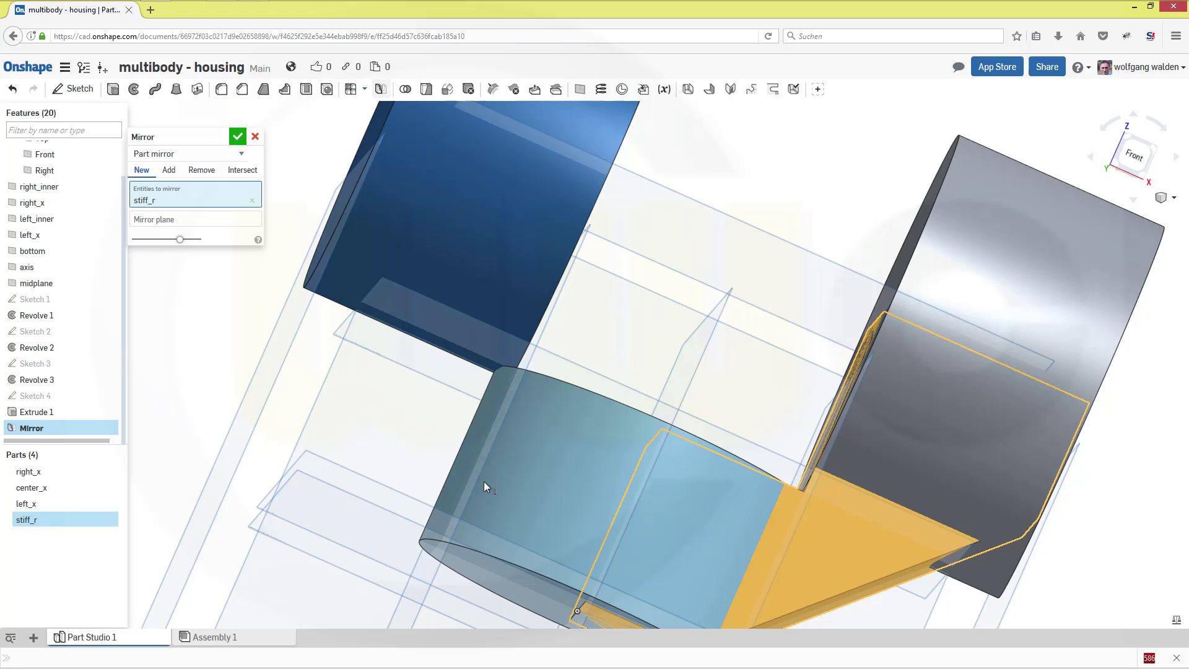
pyautogui.click(827, 560)
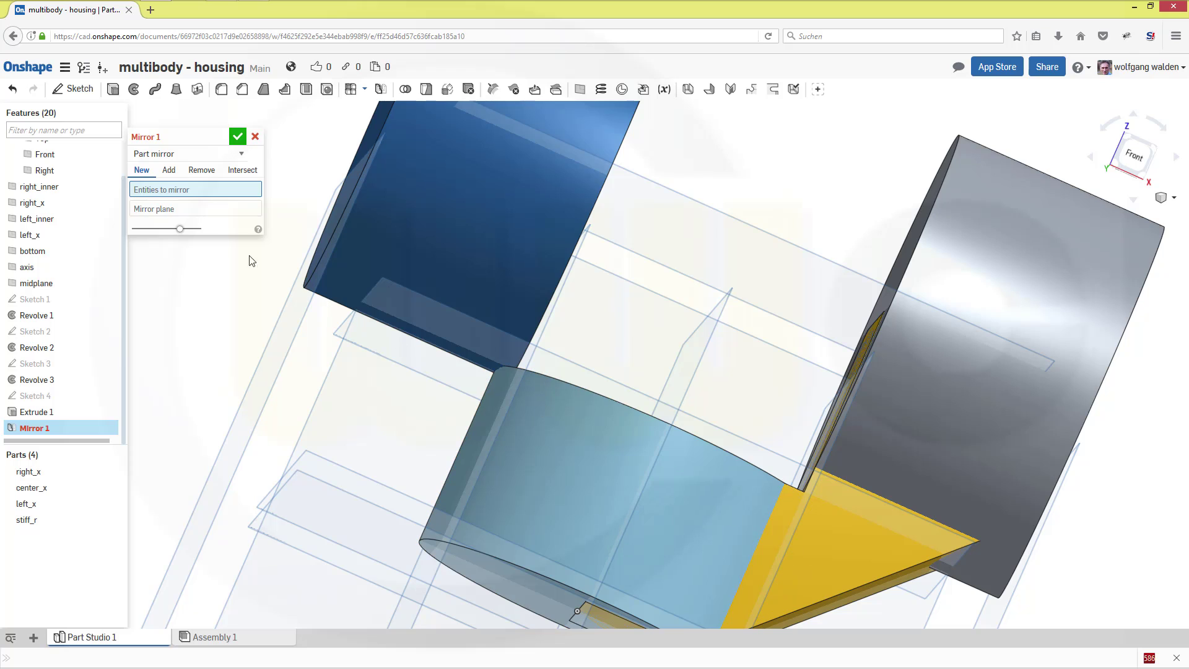
pyautogui.click(186, 210)
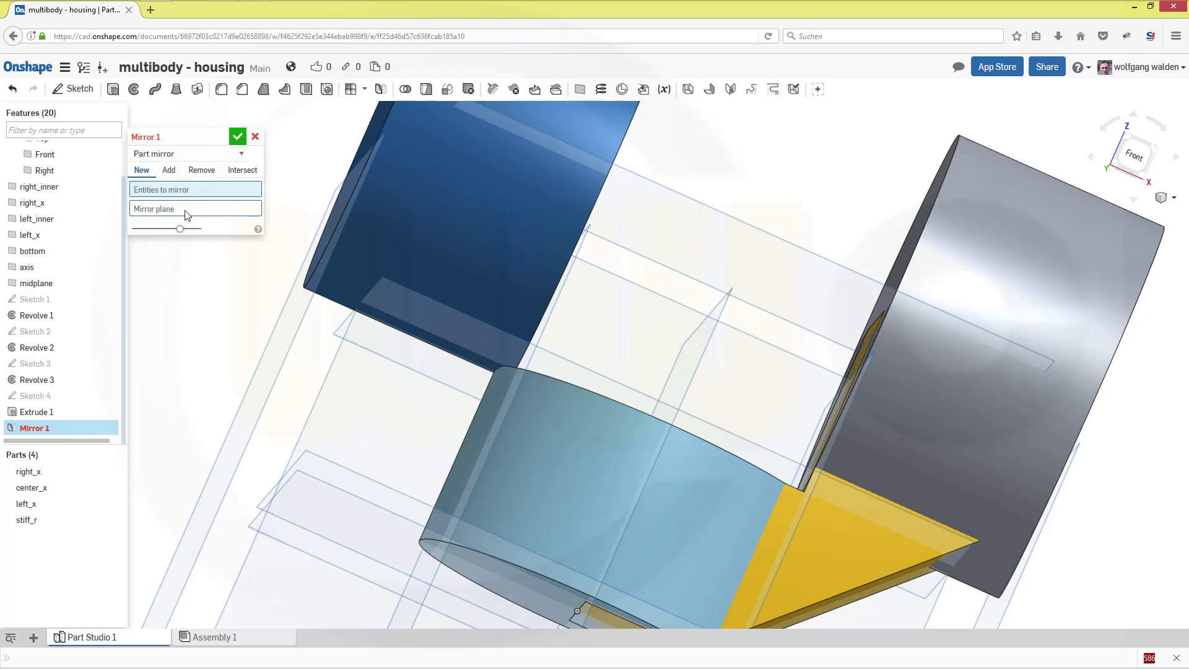
pyautogui.click(696, 369)
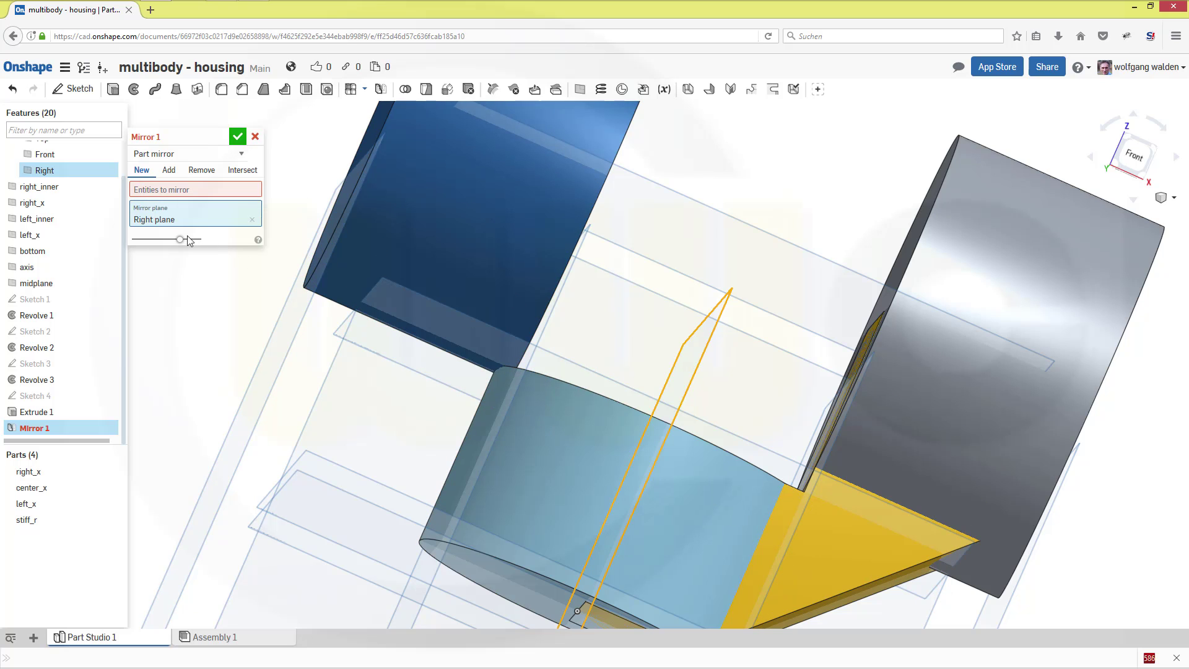
pyautogui.click(170, 172)
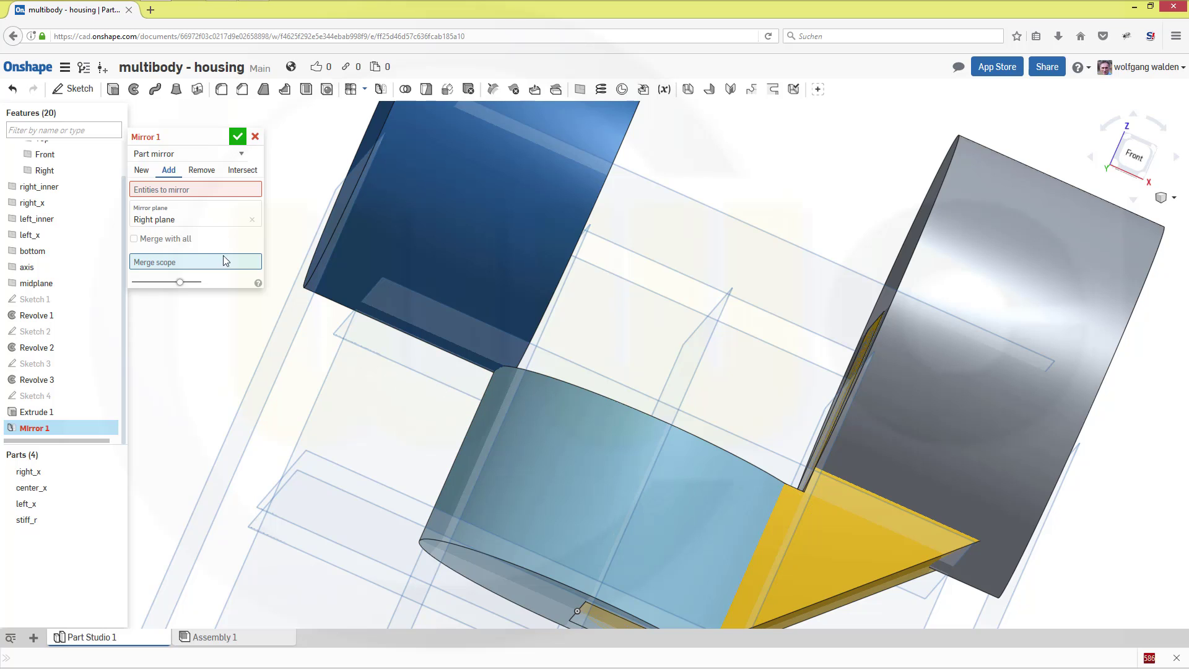
pyautogui.click(829, 547)
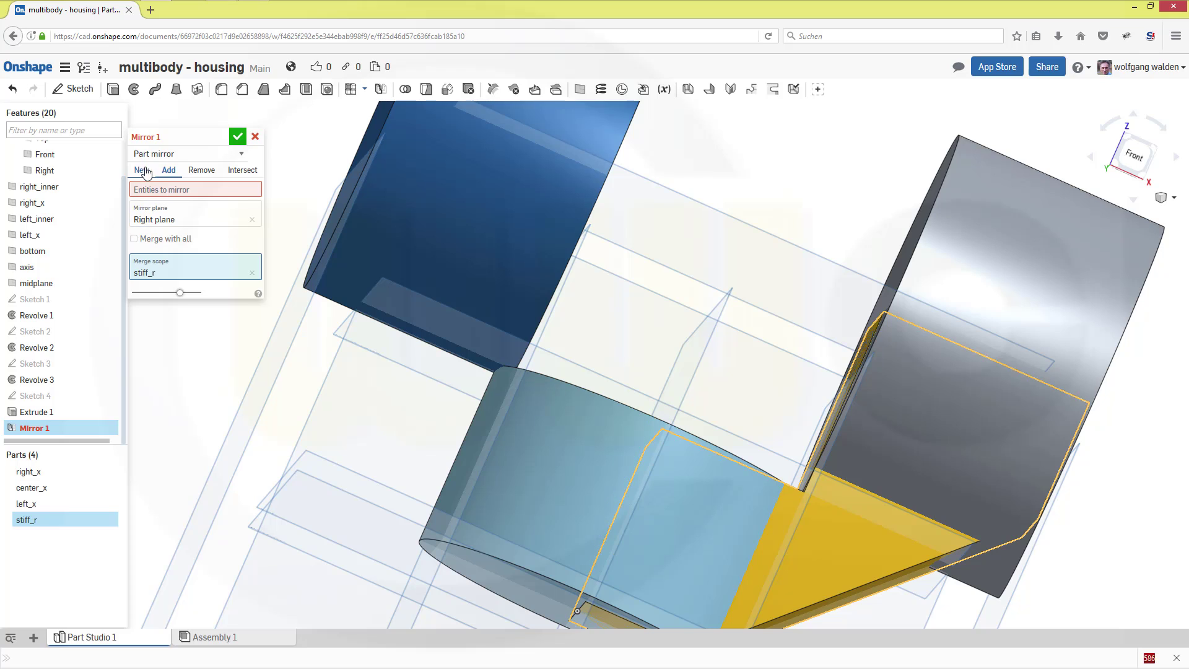
pyautogui.click(159, 189)
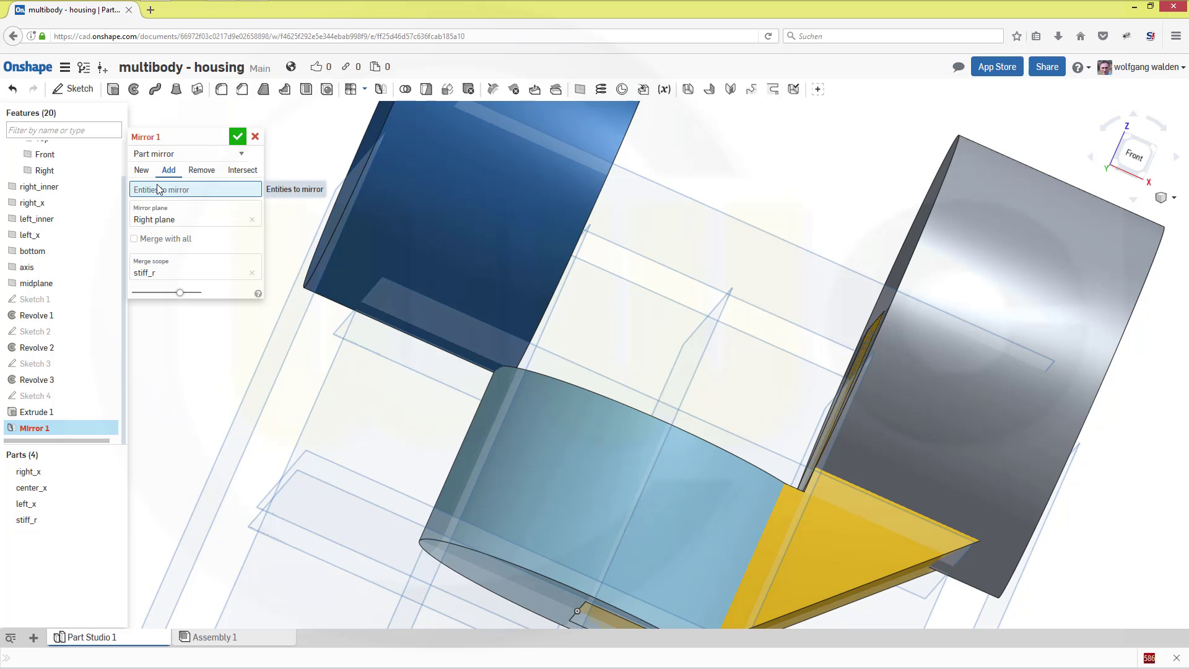
pyautogui.click(841, 542)
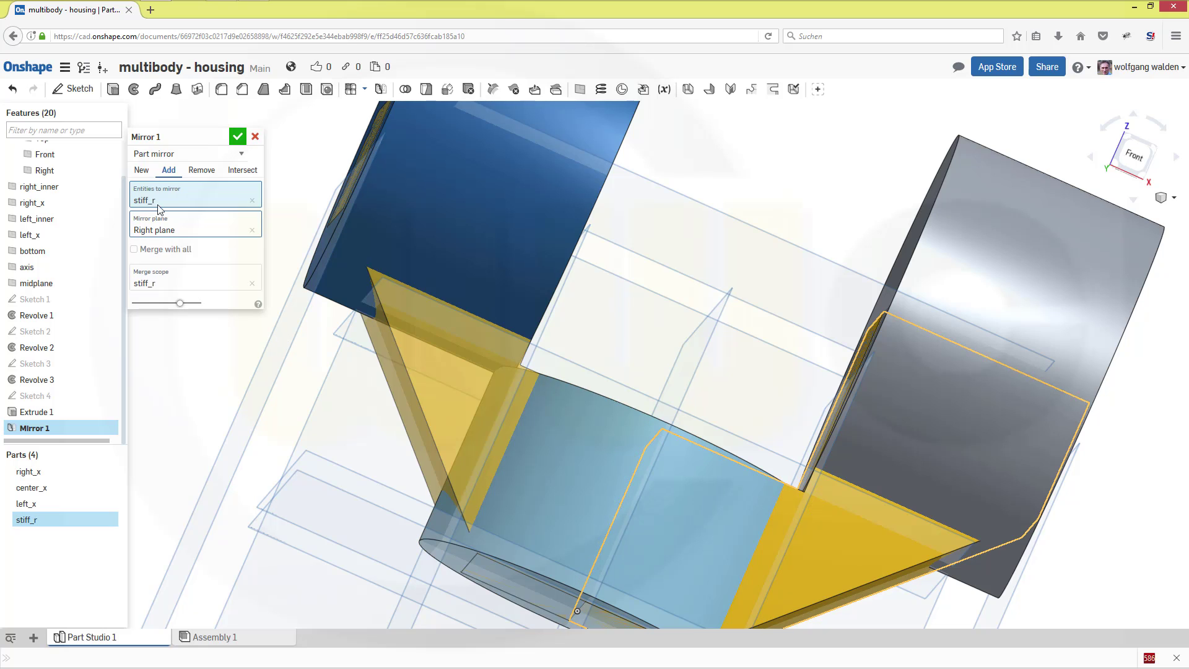
pyautogui.click(237, 136)
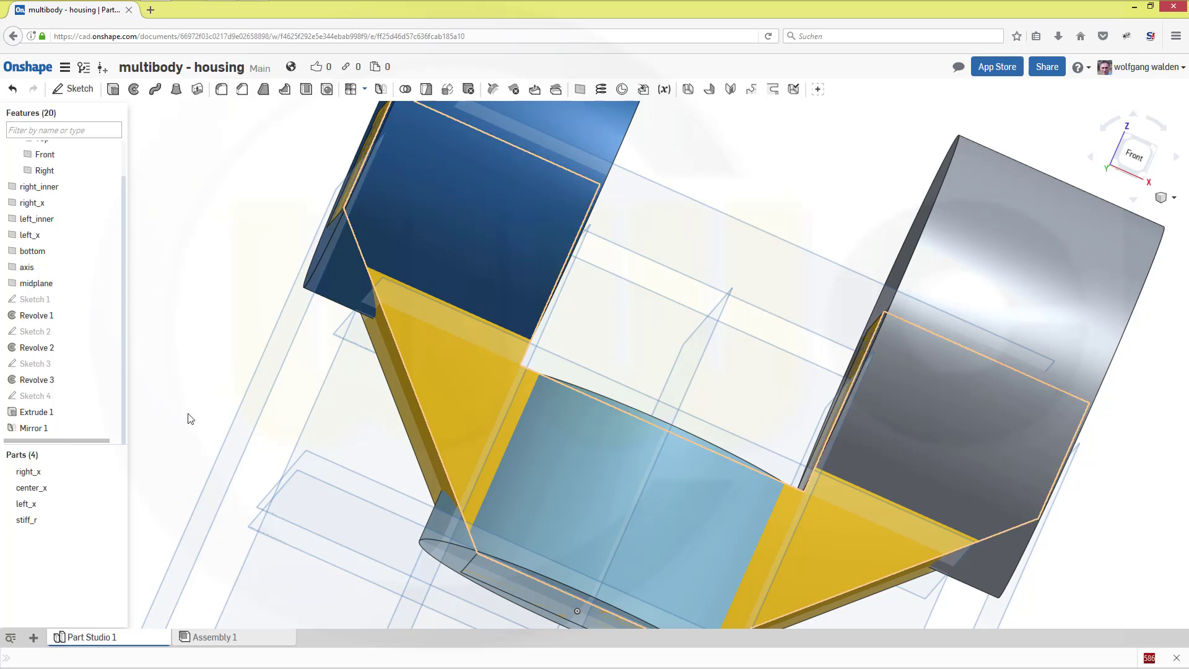
# Rename the merged part stiff_r as stiffener.
pyautogui.click(41, 527)
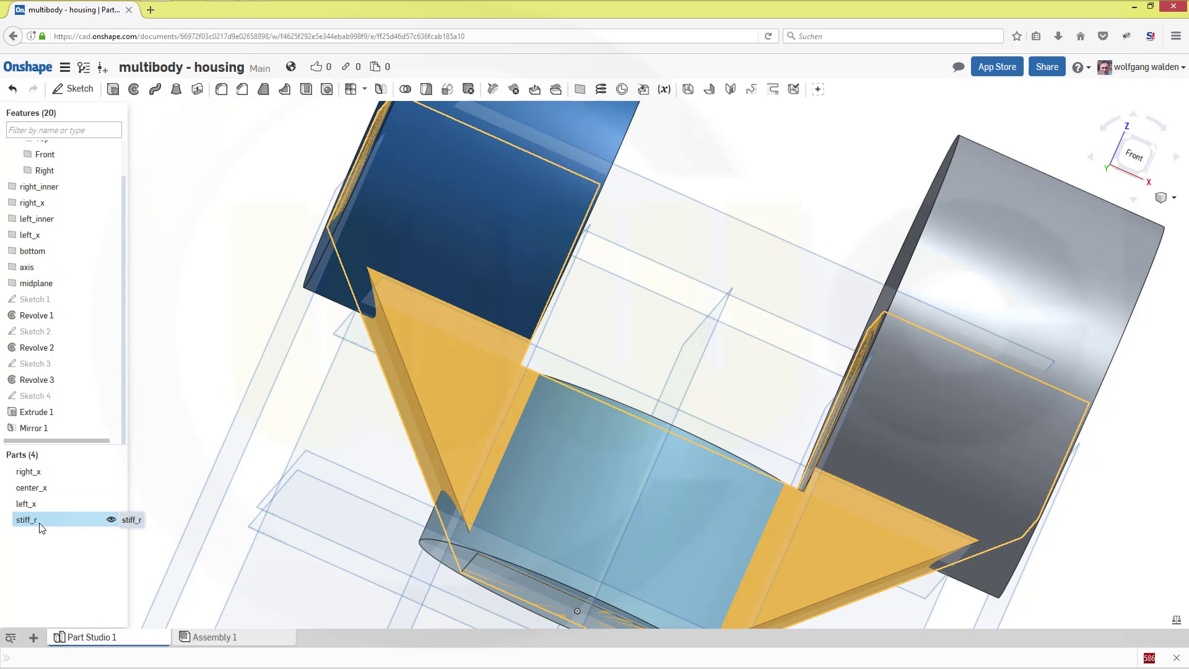
pyautogui.click(42, 528)
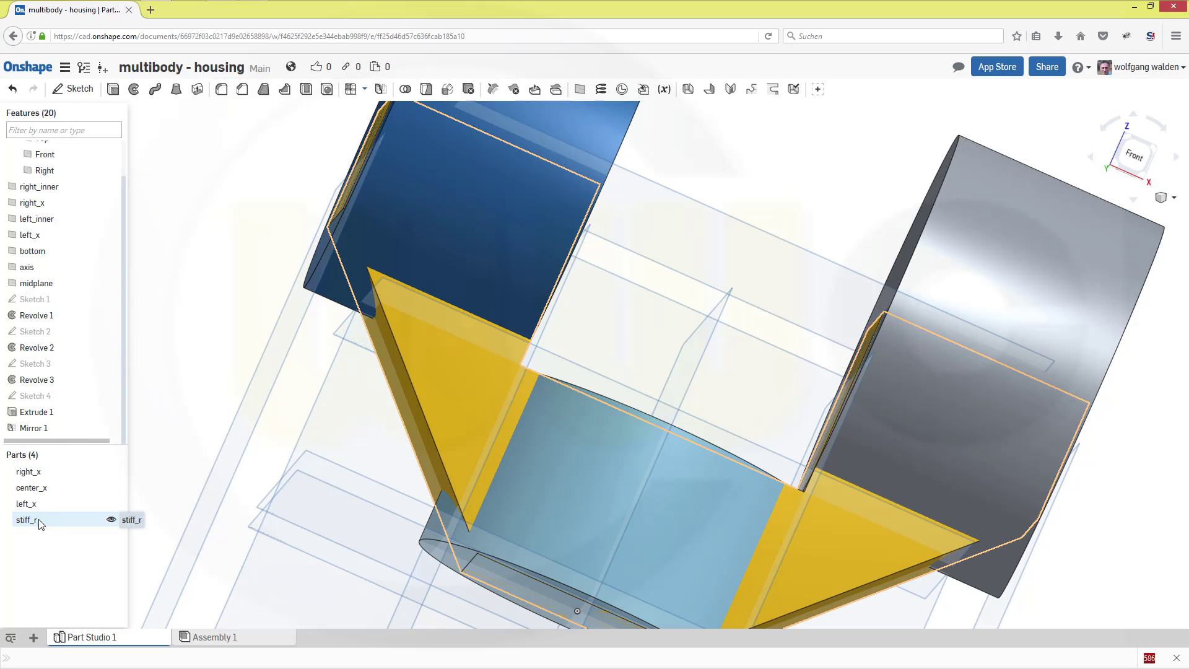
pyautogui.click(39, 523)
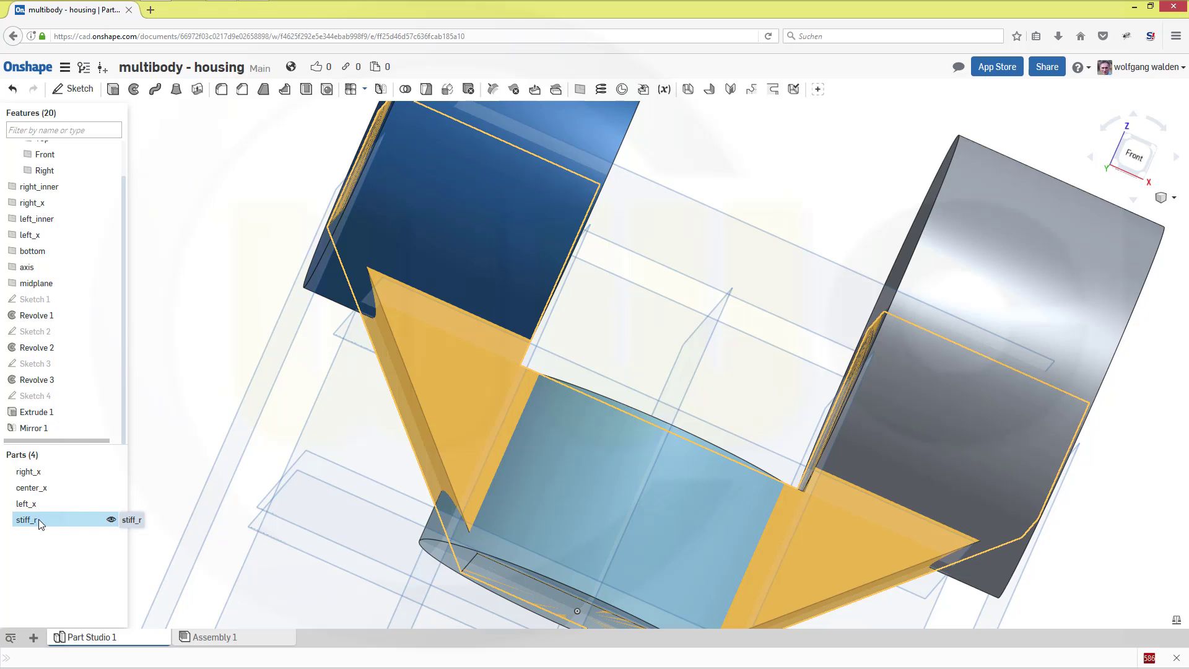
pyautogui.rightClick(38, 518)
pyautogui.click(92, 340)
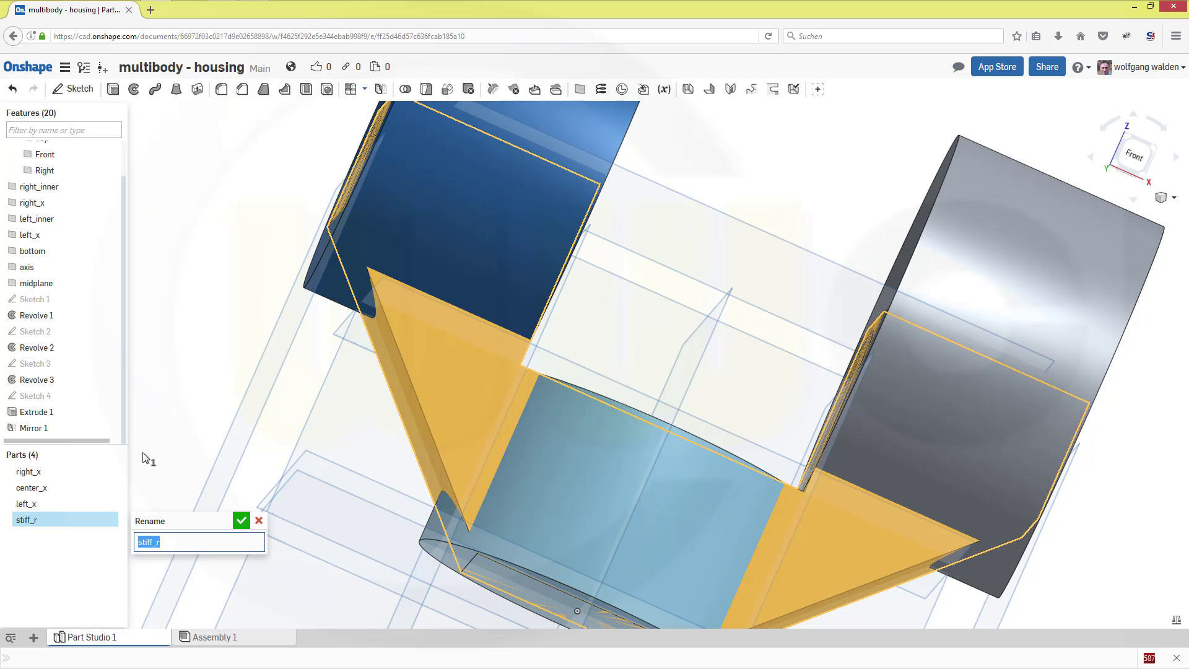
pyautogui.write('st')
pyautogui.press('Return')
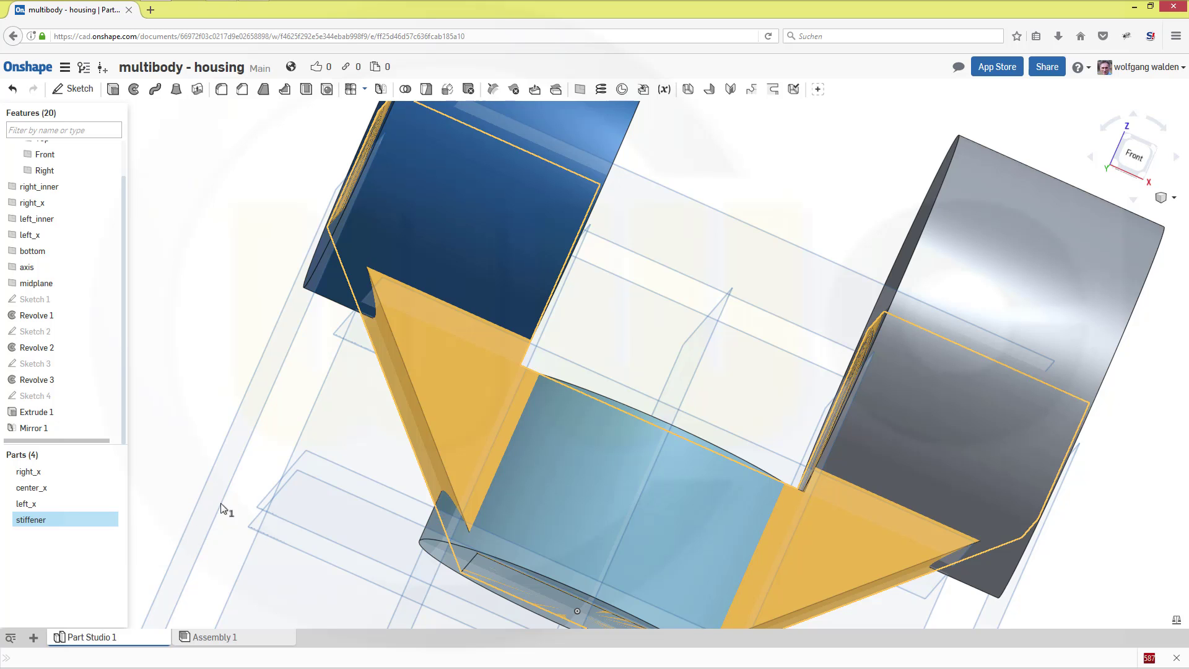
pyautogui.moveTo(553, 553); pyautogui.dragTo(591, 517, button='middle')
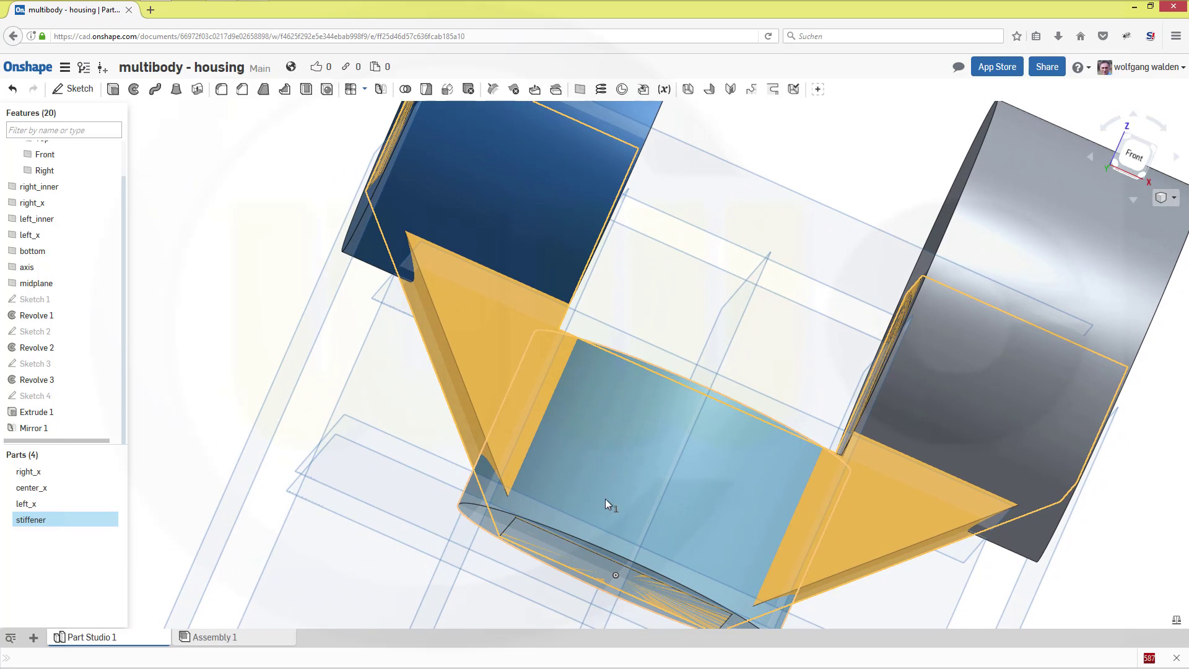
# Fillet the stiffener's two inner corner edges between its base and upright arms with a 12 mm radius.
pyautogui.moveTo(604, 499)
pyautogui.mouseDown(button='right')
pyautogui.moveTo(639, 474)
pyautogui.moveTo(627, 507)
pyautogui.moveTo(604, 516)
pyautogui.moveTo(604, 481)
pyautogui.mouseUp(button='right')
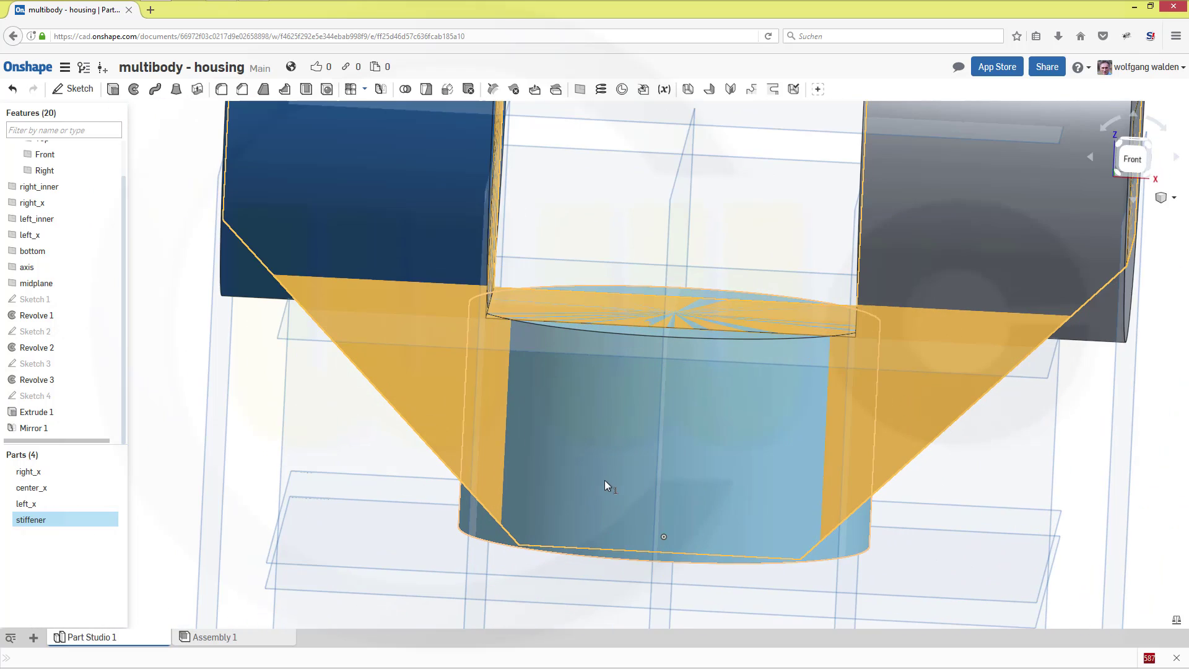
pyautogui.scroll(-2, 605, 481)
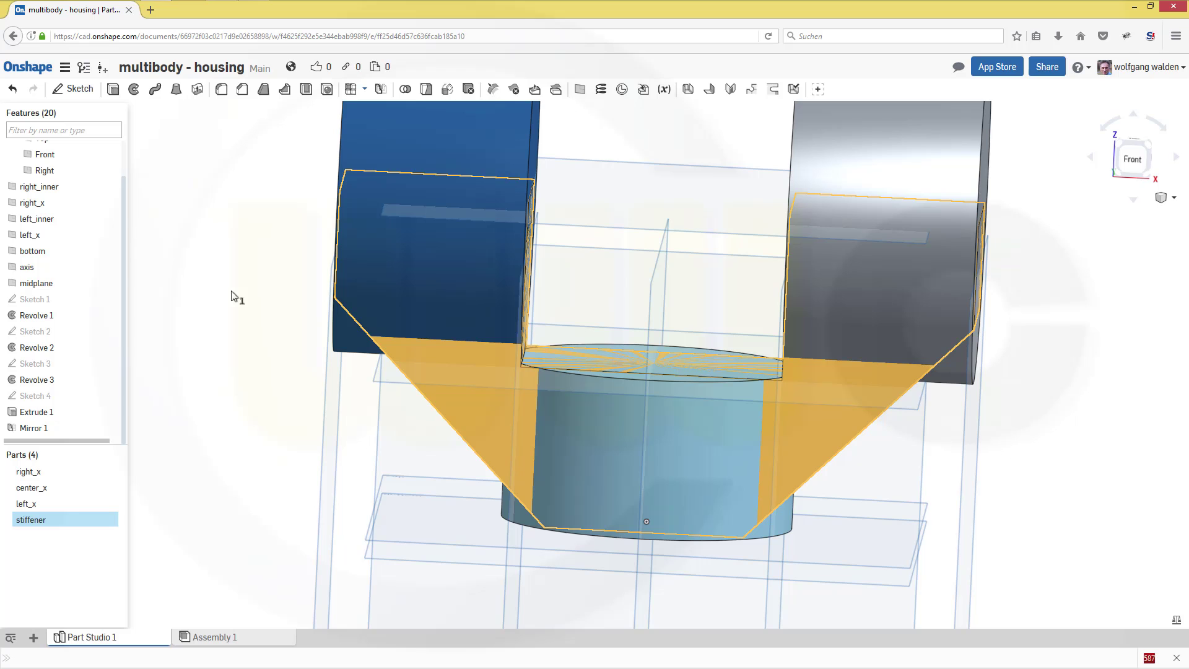
pyautogui.moveTo(1015, 362); pyautogui.dragTo(610, 261, button='right')
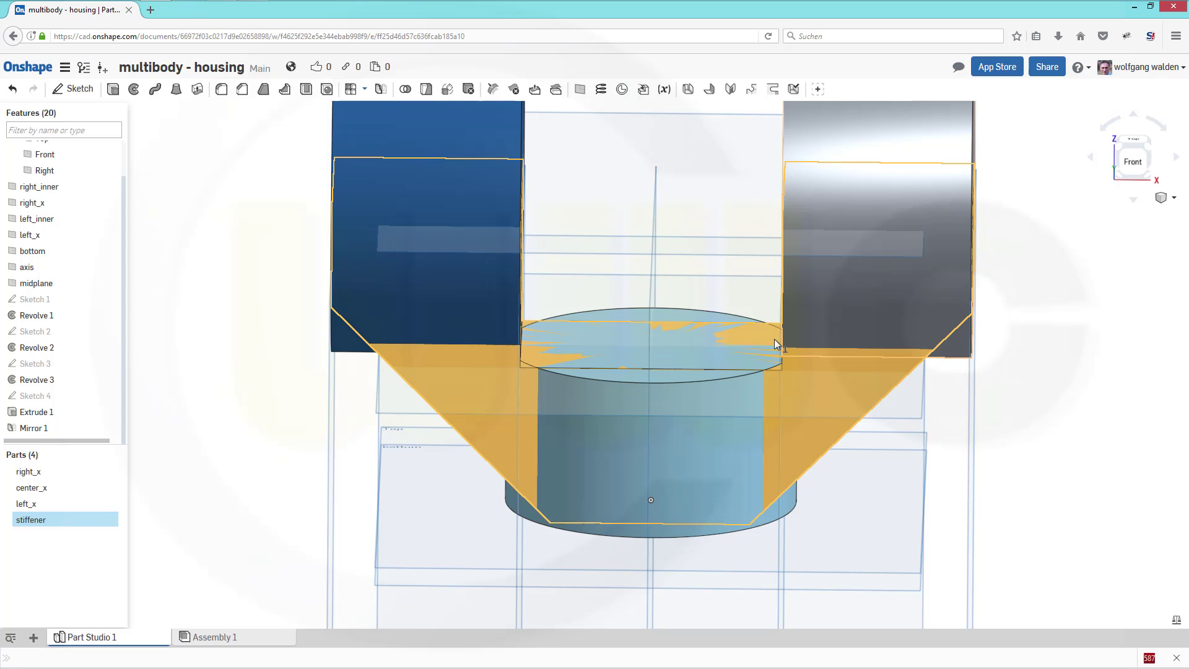
pyautogui.click(221, 88)
pyautogui.click(212, 178)
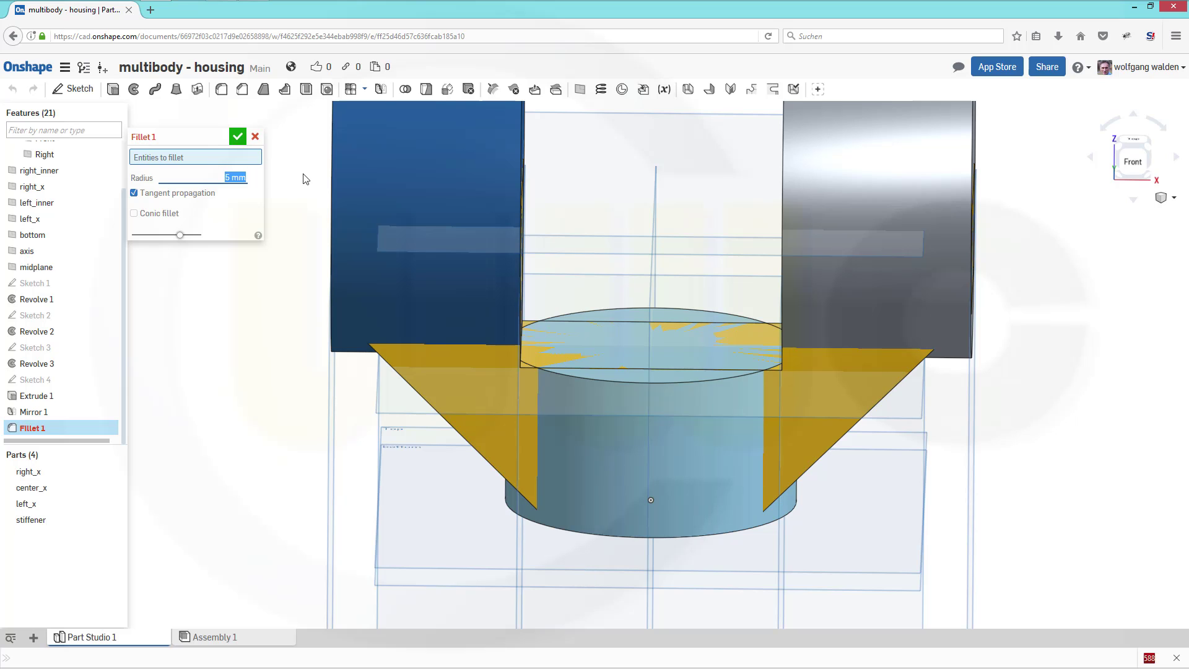
pyautogui.write('12')
pyautogui.moveTo(406, 407); pyautogui.dragTo(770, 407, button='right')
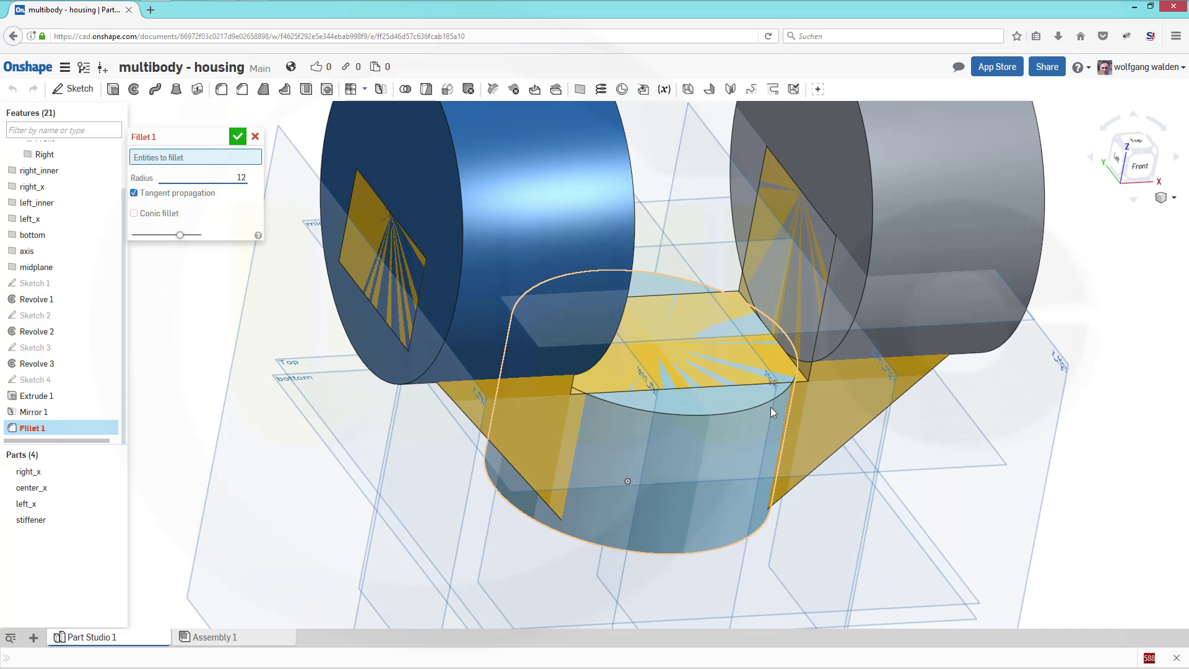
pyautogui.click(804, 377)
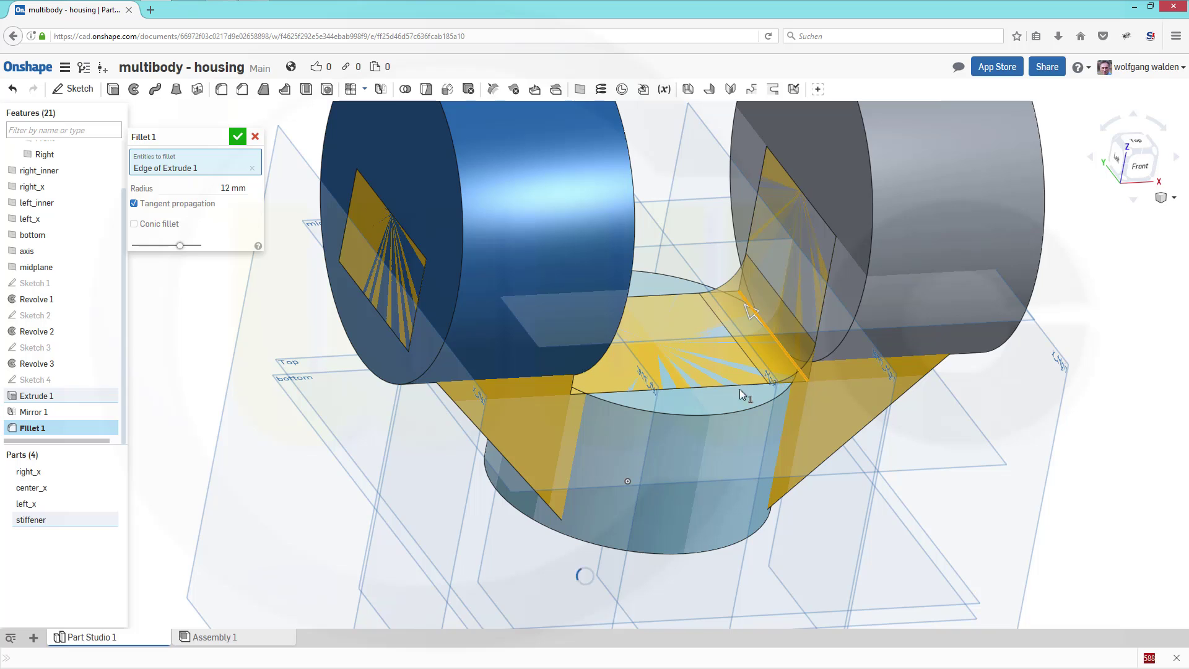
pyautogui.moveTo(659, 367); pyautogui.dragTo(632, 362, button='right')
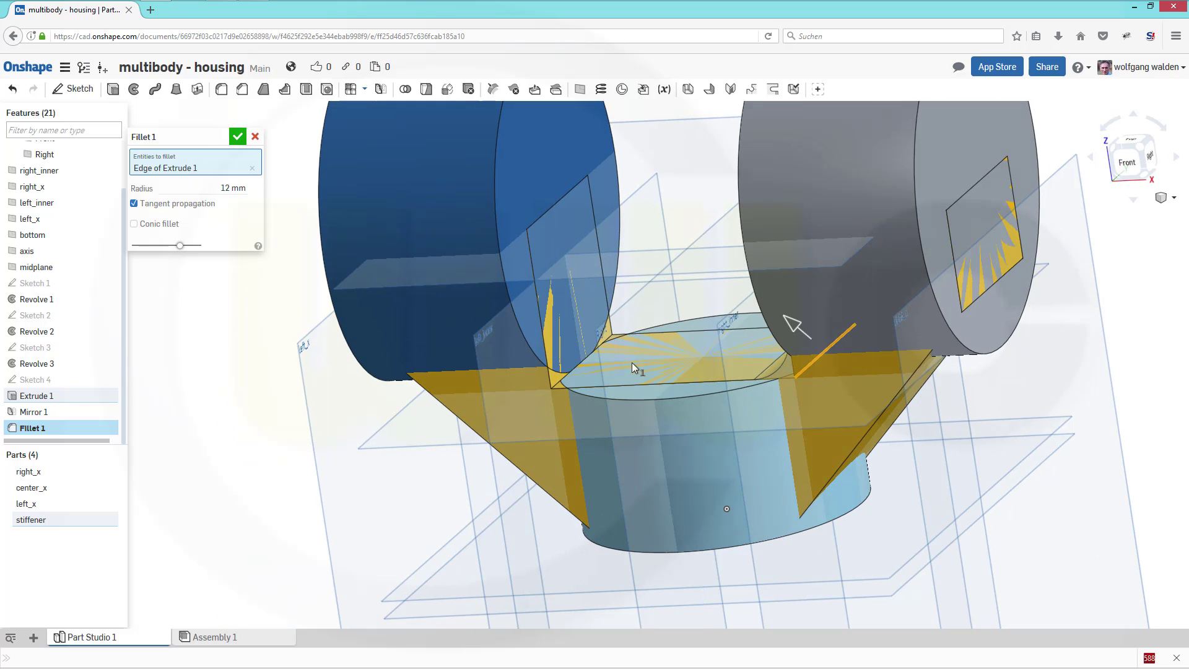
pyautogui.click(555, 384)
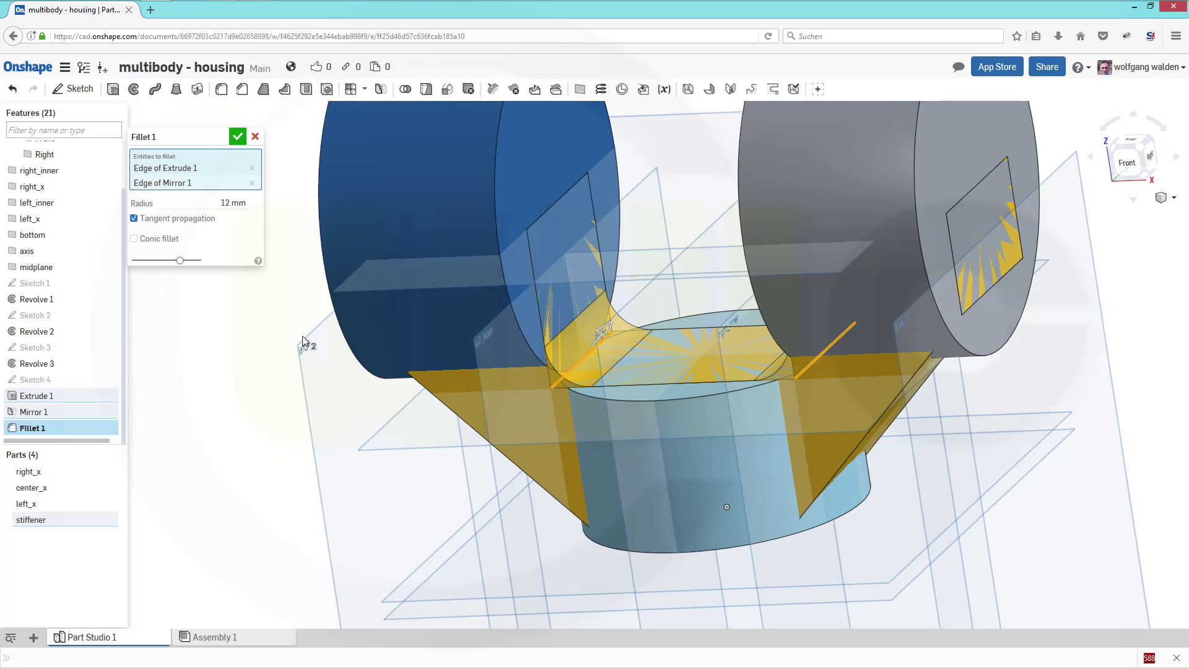
pyautogui.press('Return')
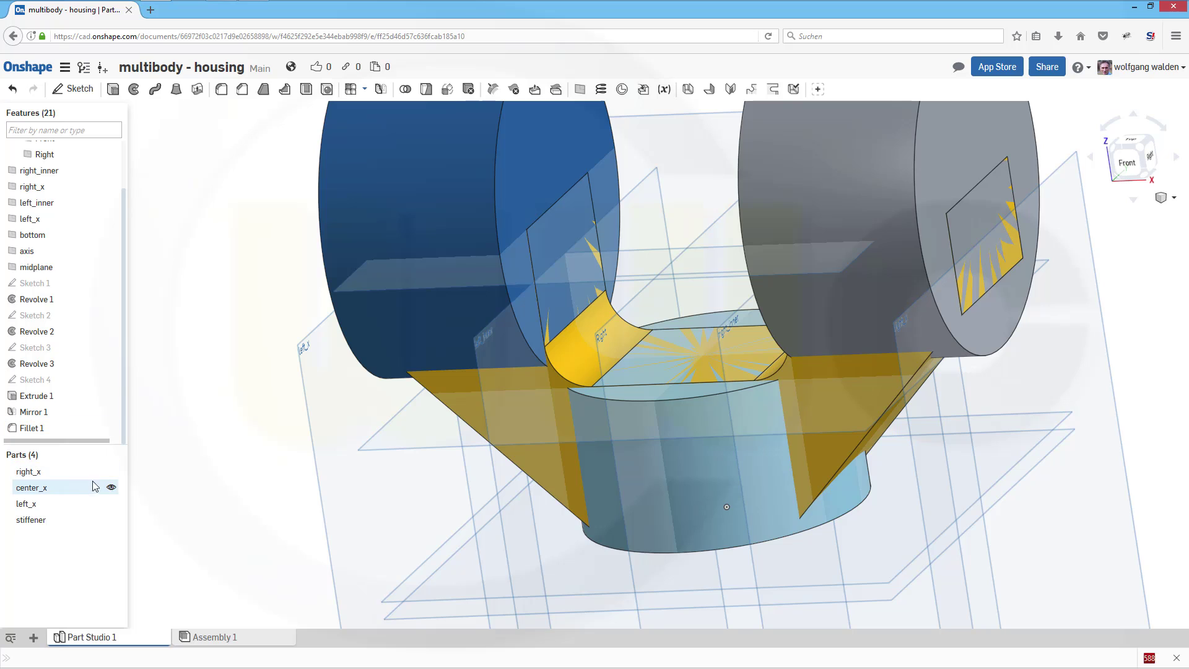
# Hide the parts right_x, center_x and left_x to isolate the stiffener.
pyautogui.click(111, 472)
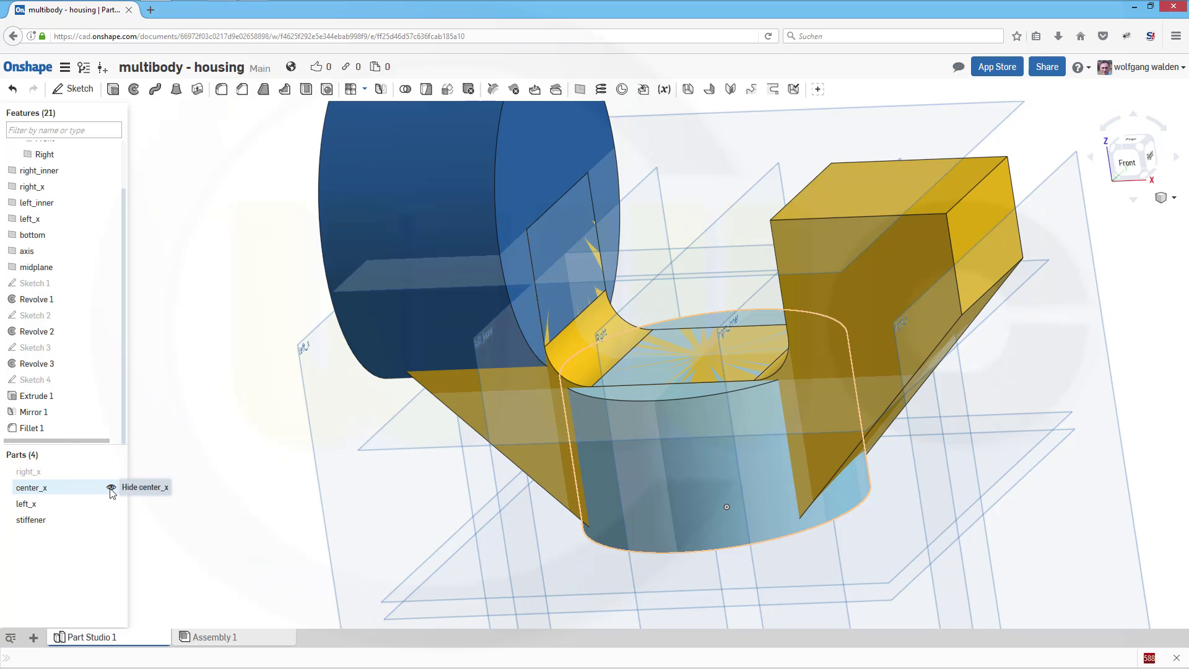
pyautogui.click(111, 488)
pyautogui.click(110, 503)
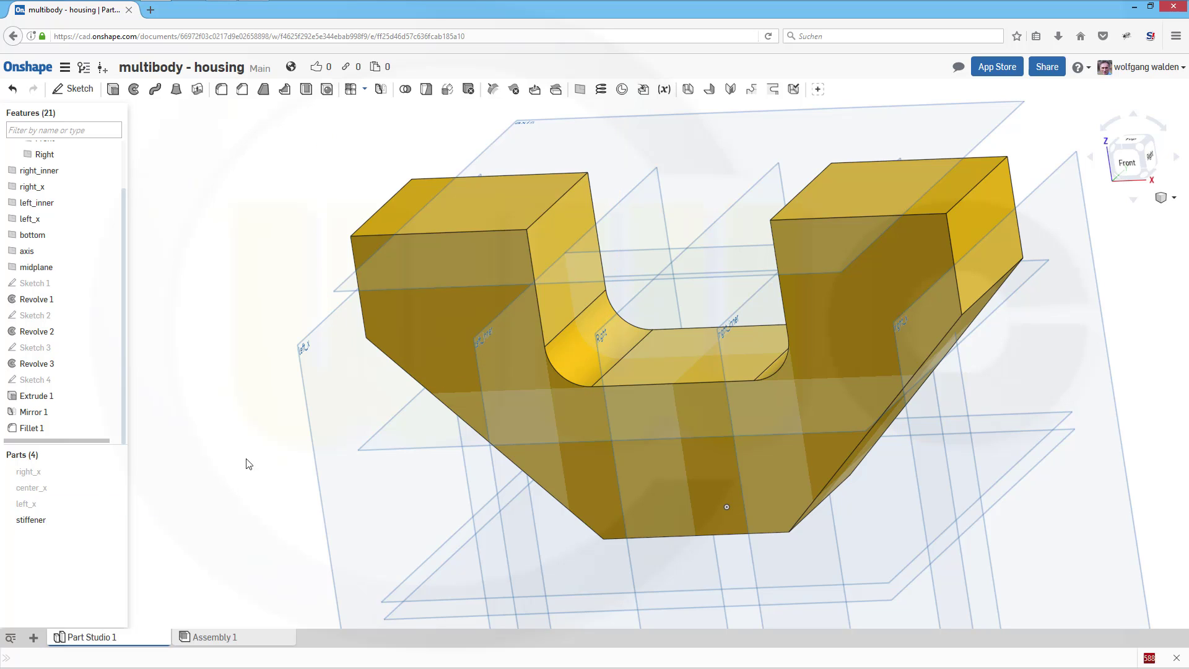
# Fillet the stiffener's front and back inner U-shaped edges and its four sloping outer edges with a 6 mm radius.
pyautogui.click(221, 90)
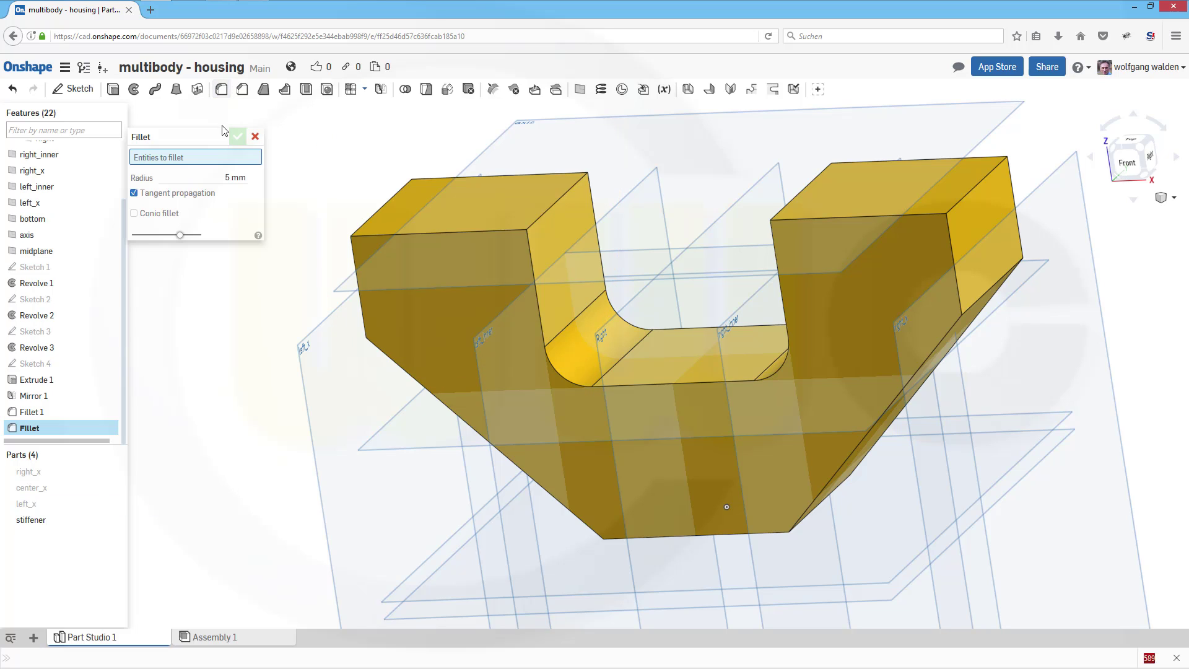
pyautogui.click(224, 177)
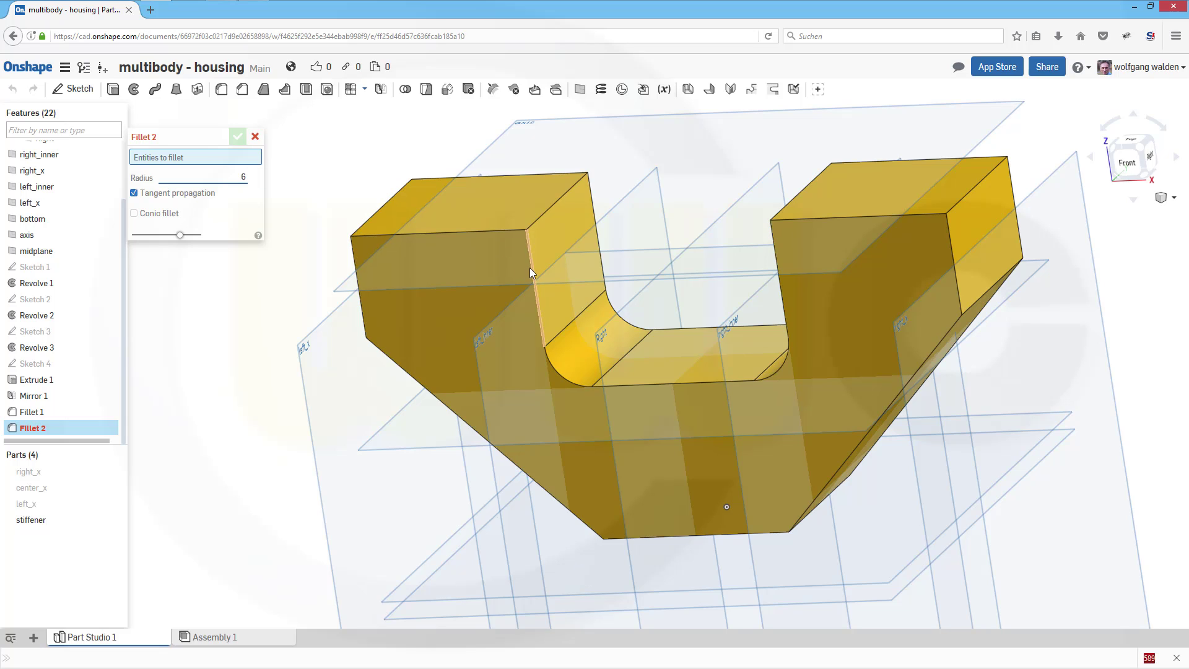
pyautogui.click(596, 218)
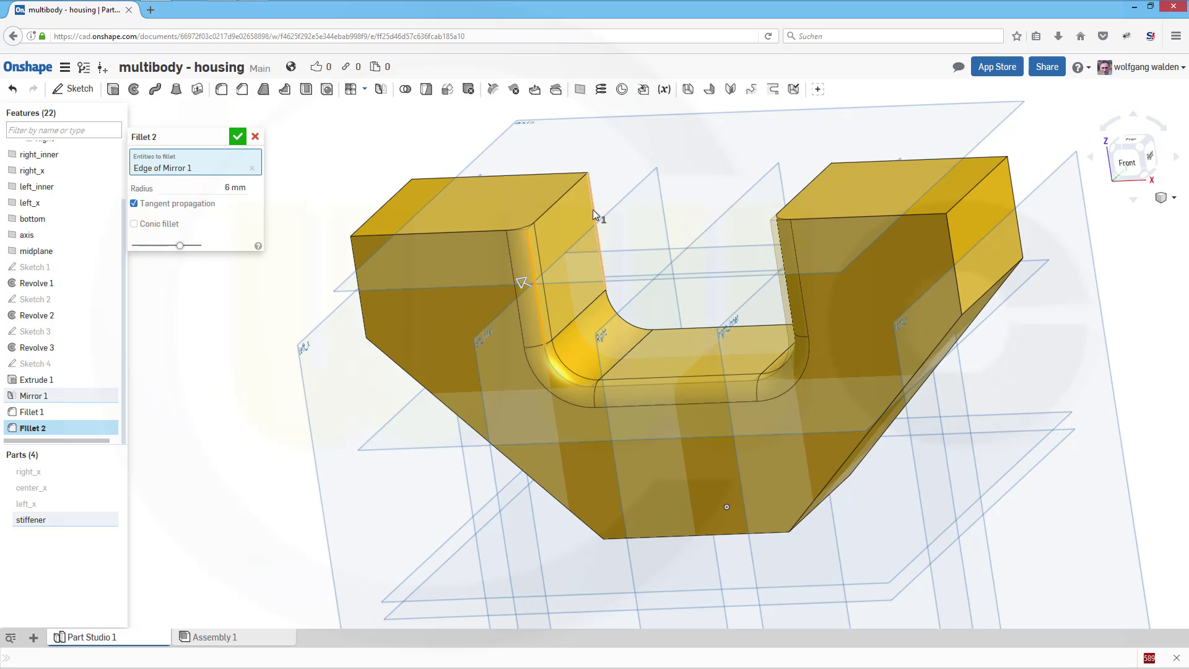
pyautogui.click(455, 415)
pyautogui.click(872, 463)
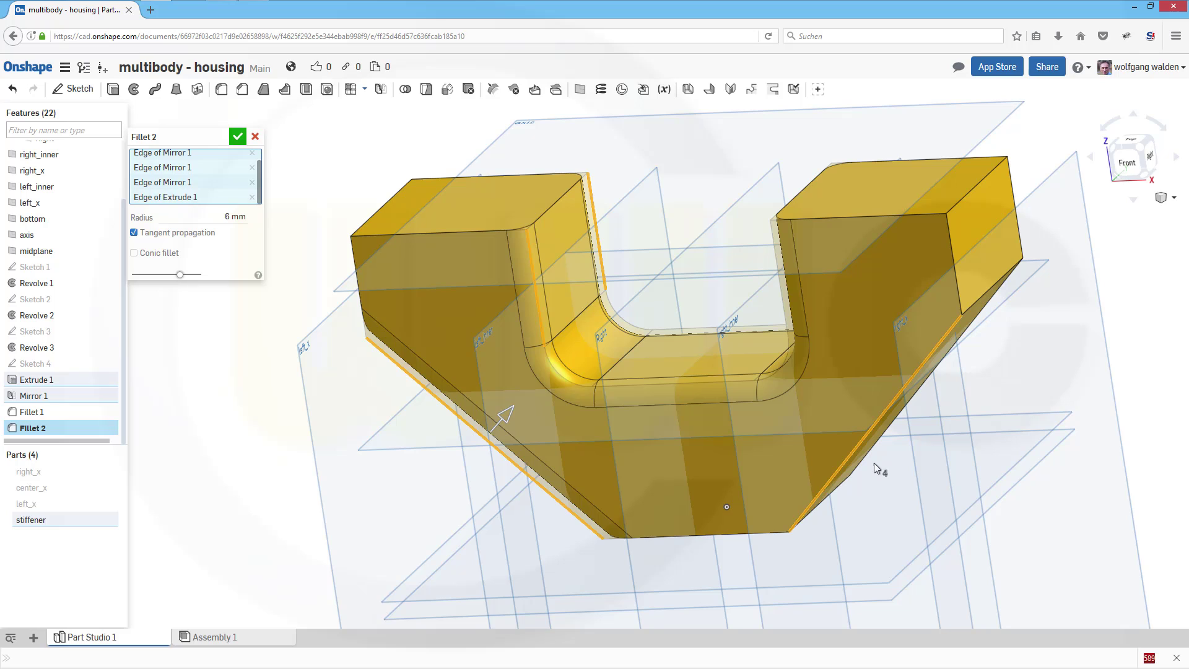
pyautogui.click(875, 448)
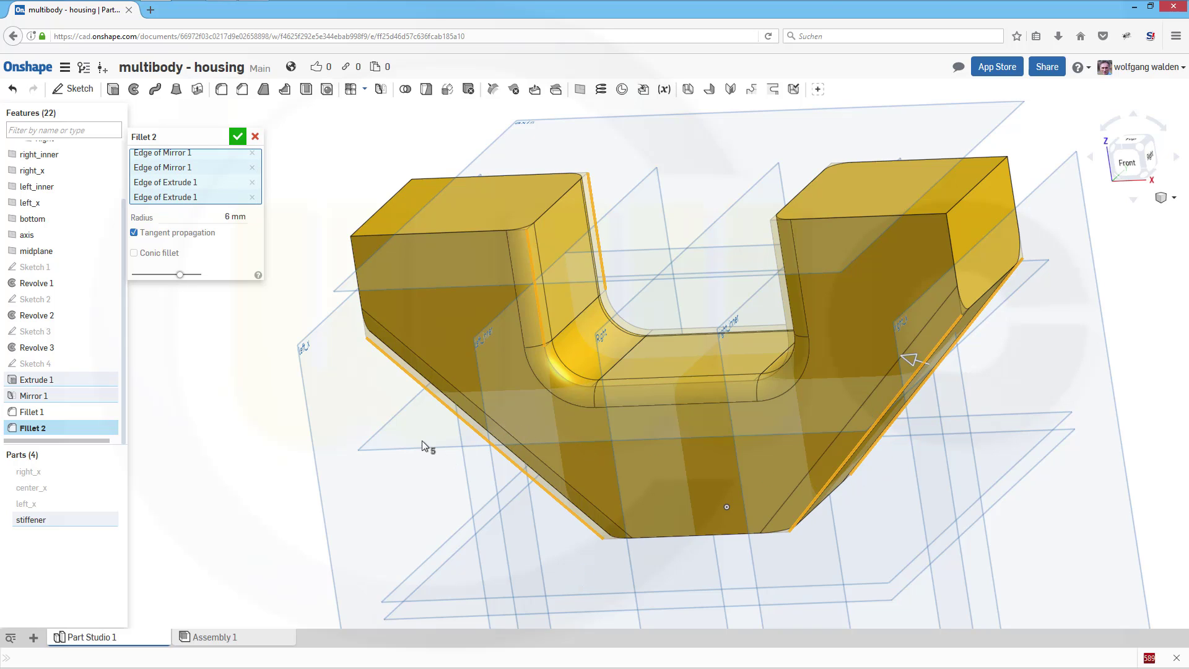
pyautogui.moveTo(461, 443); pyautogui.dragTo(498, 406, button='middle')
pyautogui.moveTo(498, 405)
pyautogui.mouseDown(button='right')
pyautogui.moveTo(532, 382)
pyautogui.moveTo(486, 419)
pyautogui.mouseUp(button='right')
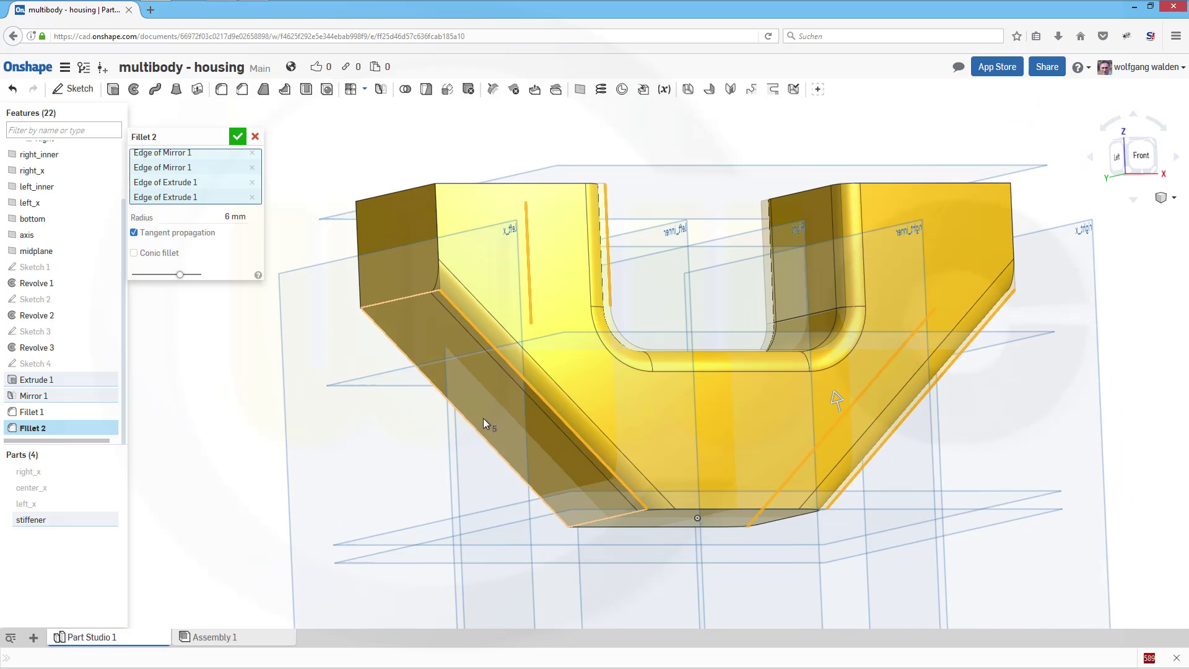
pyautogui.click(557, 490)
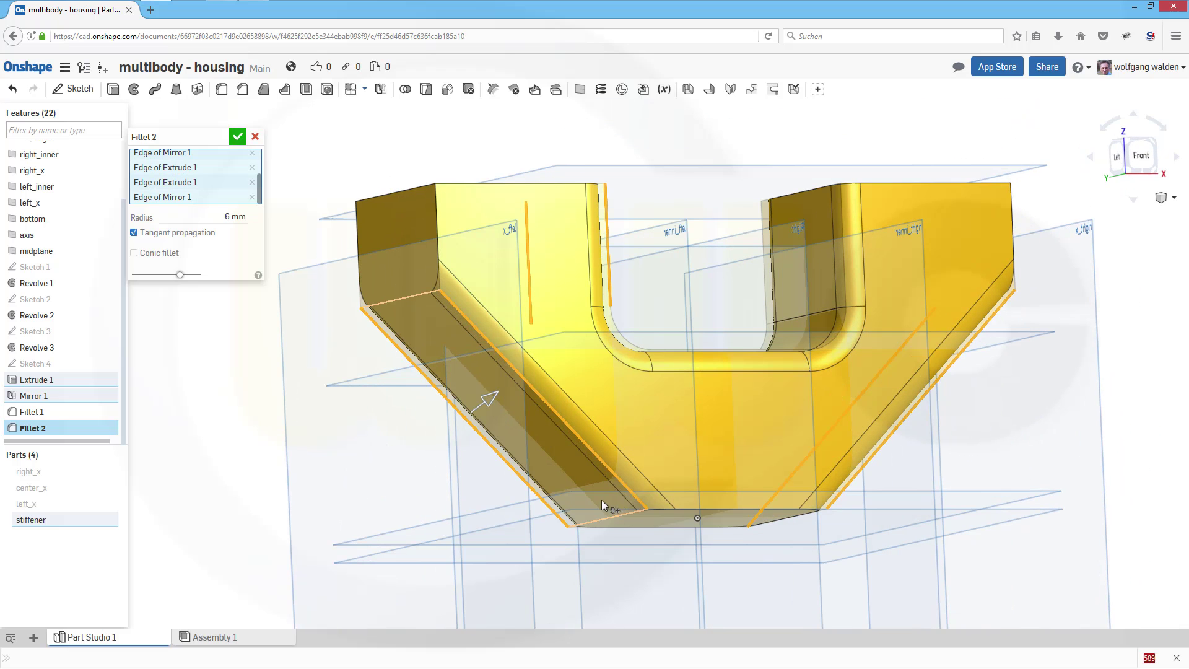
pyautogui.click(241, 138)
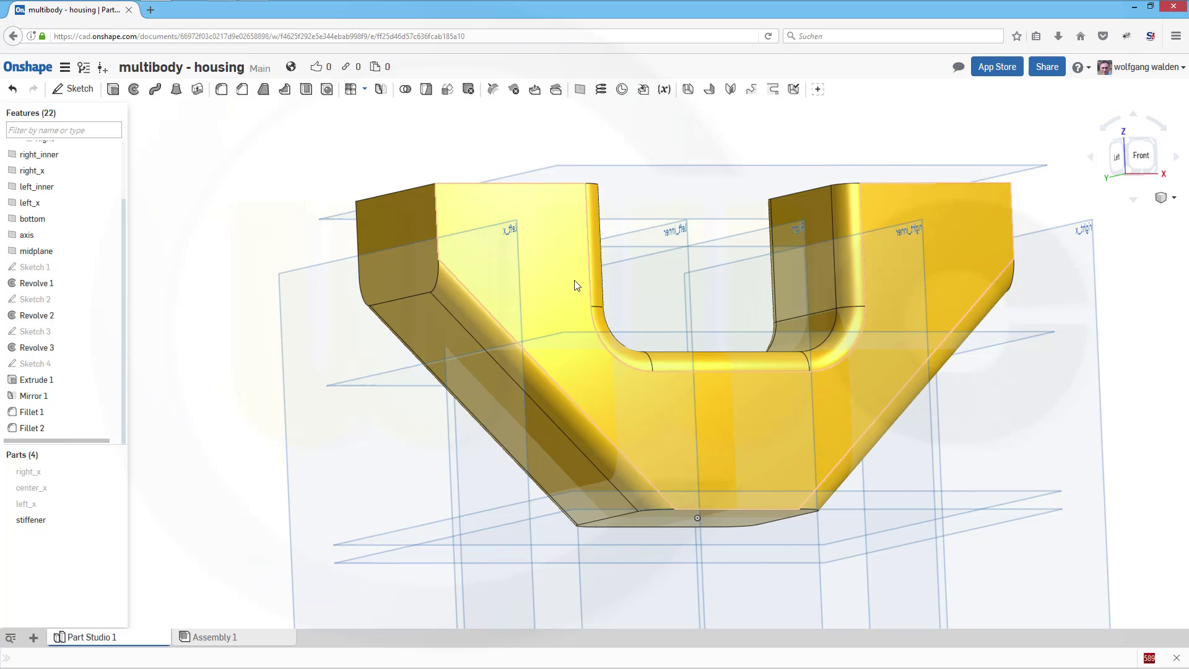
# Hide the stiffener and show the parts left_x, center_x and right_x.
pyautogui.moveTo(493, 273); pyautogui.dragTo(683, 279, button='right')
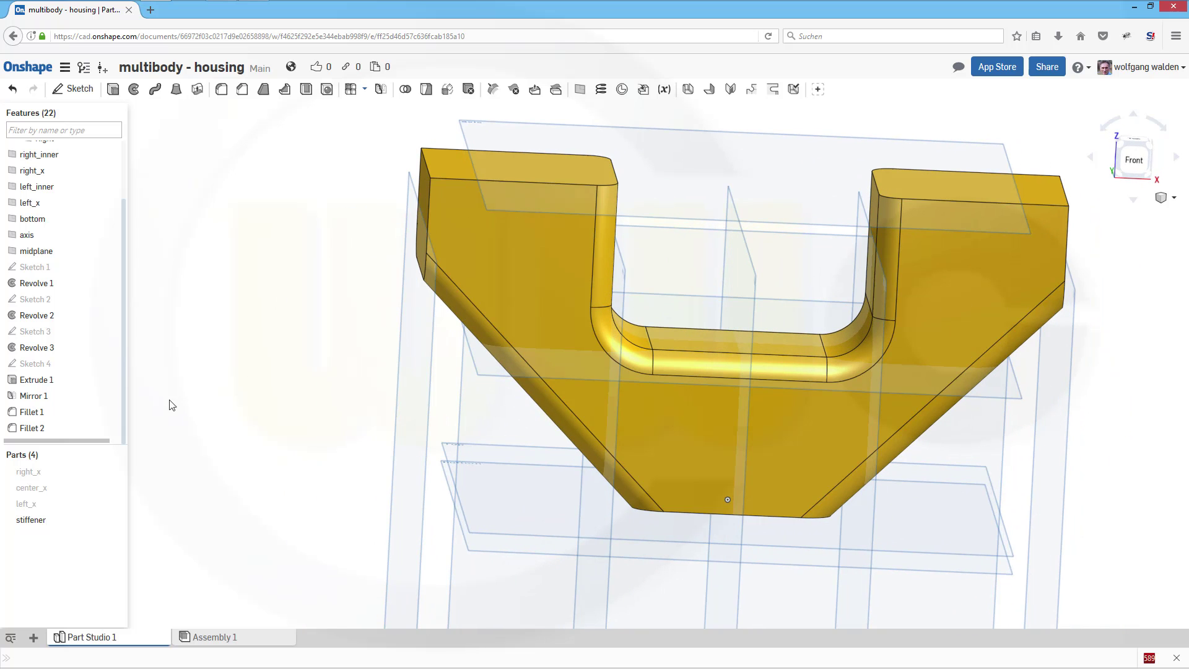
pyautogui.click(112, 520)
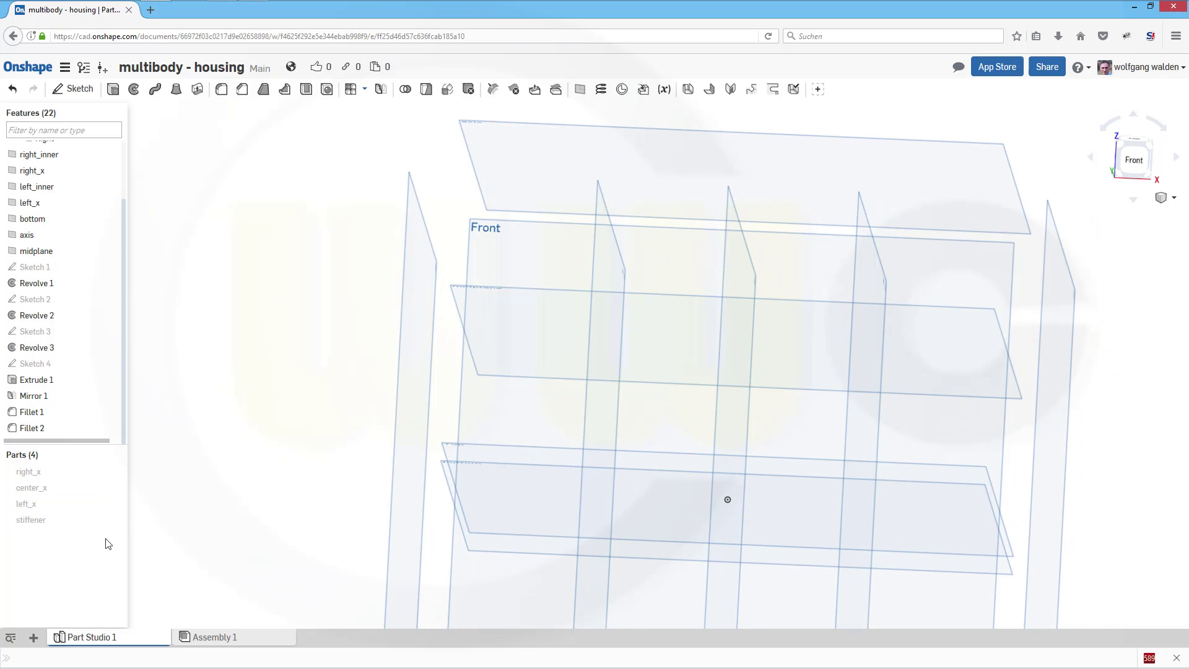
pyautogui.click(111, 503)
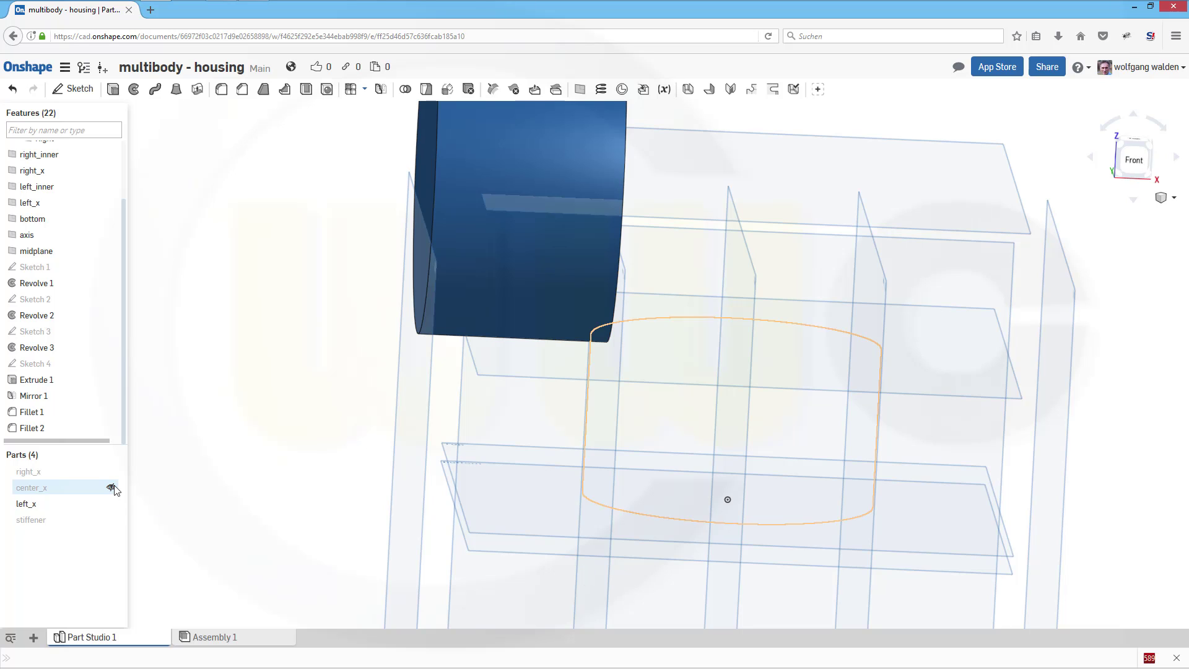
pyautogui.click(111, 487)
pyautogui.click(112, 471)
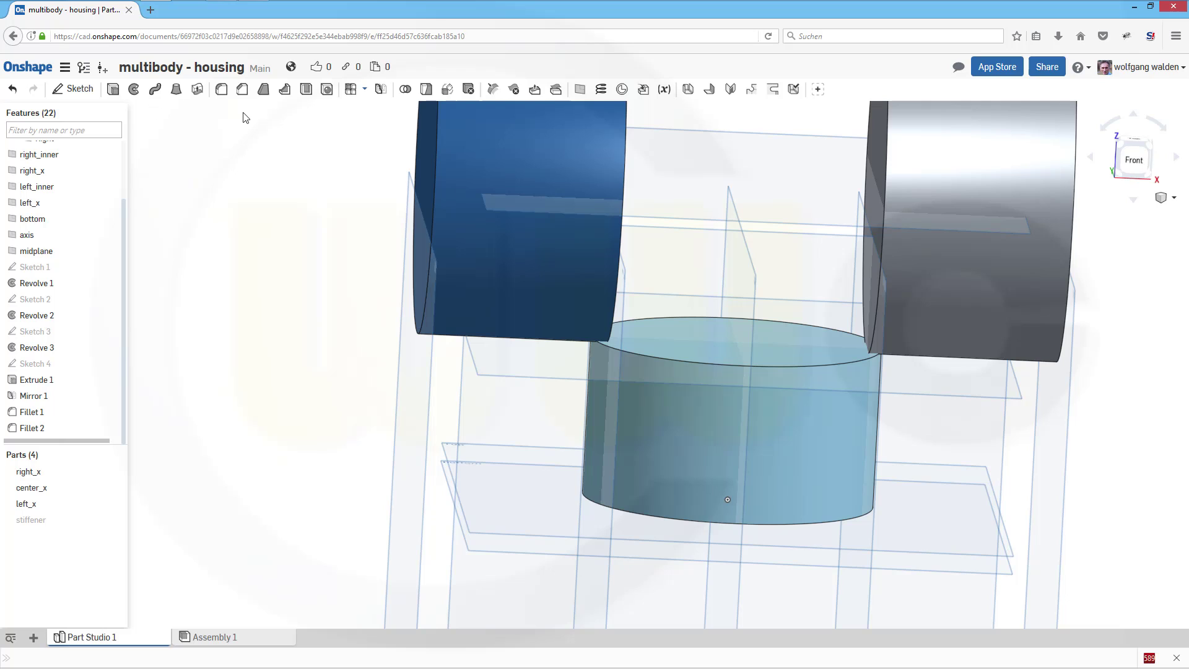
# Fillet the inner circular edge of left_x, facing the center, with a 6 mm radius.
pyautogui.click(221, 90)
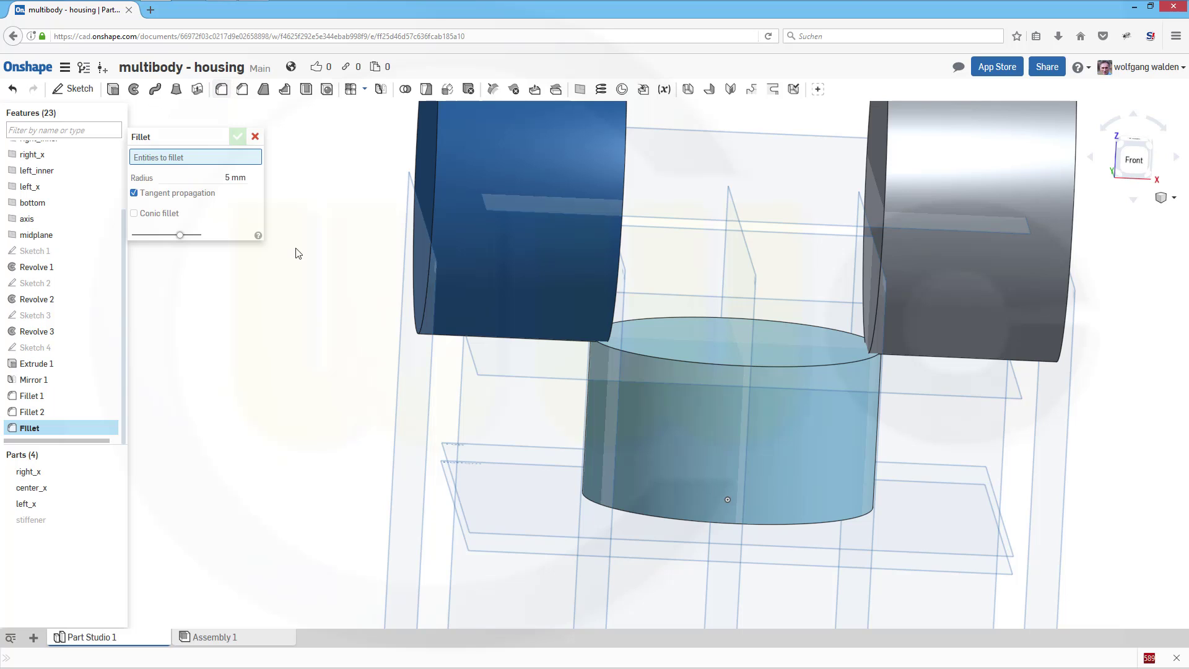
pyautogui.click(223, 175)
pyautogui.click(621, 249)
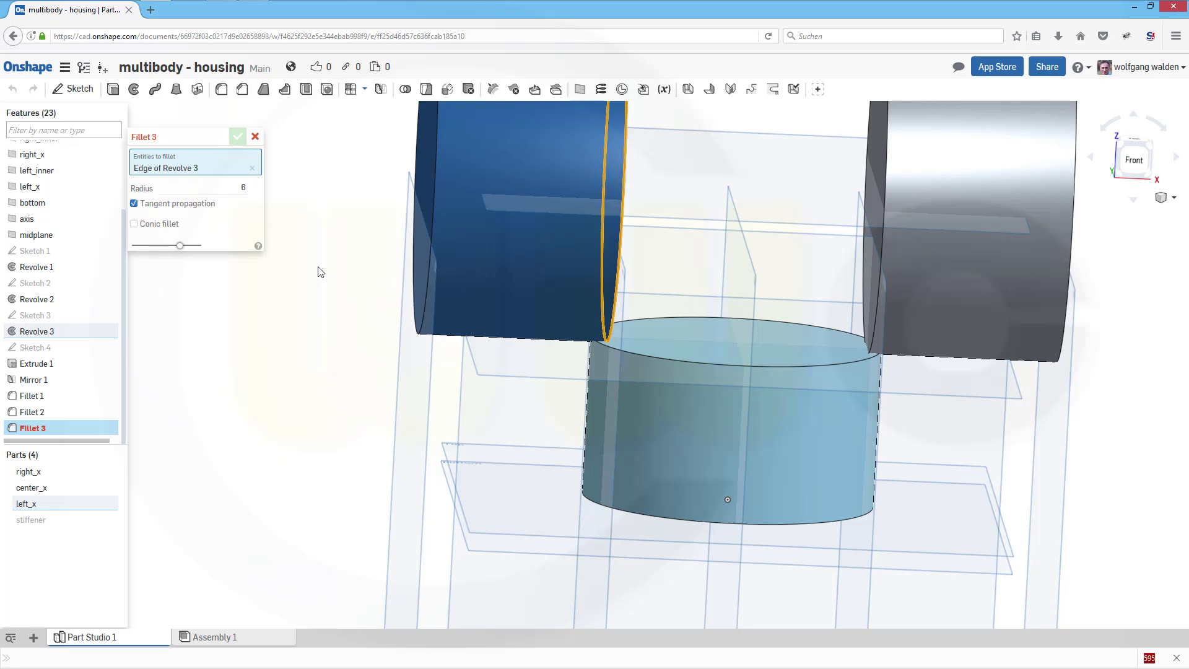
pyautogui.click(237, 136)
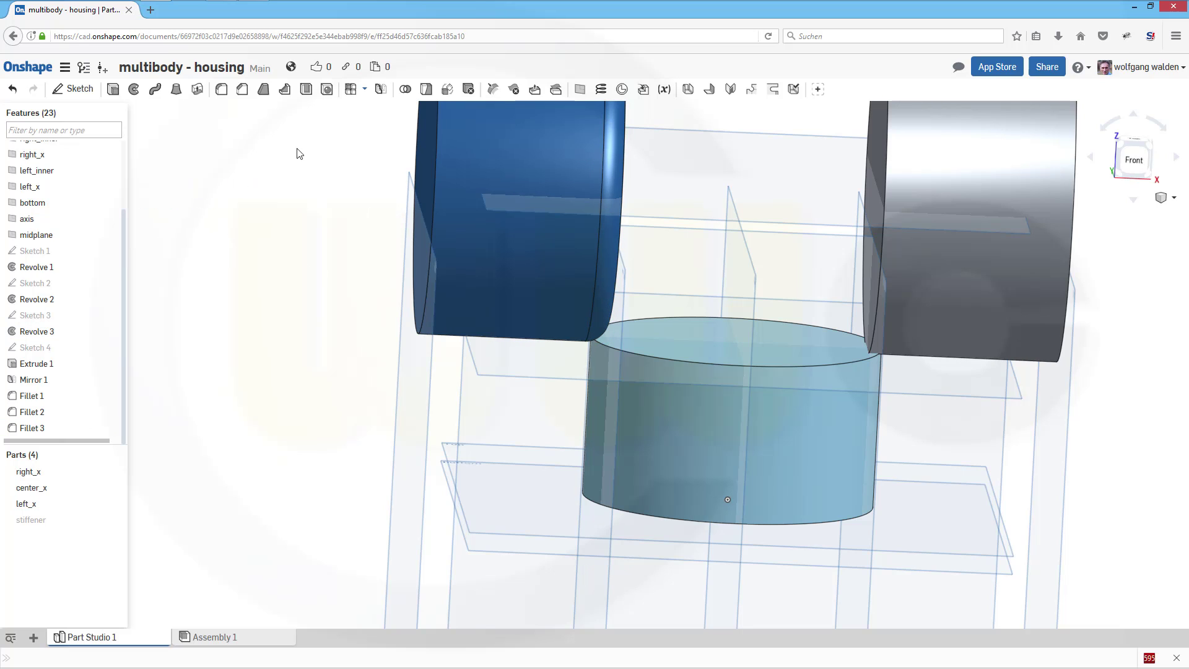
# Fillet the inner circular edge of right_x, facing the center, with a 6 mm radius.
pyautogui.click(227, 92)
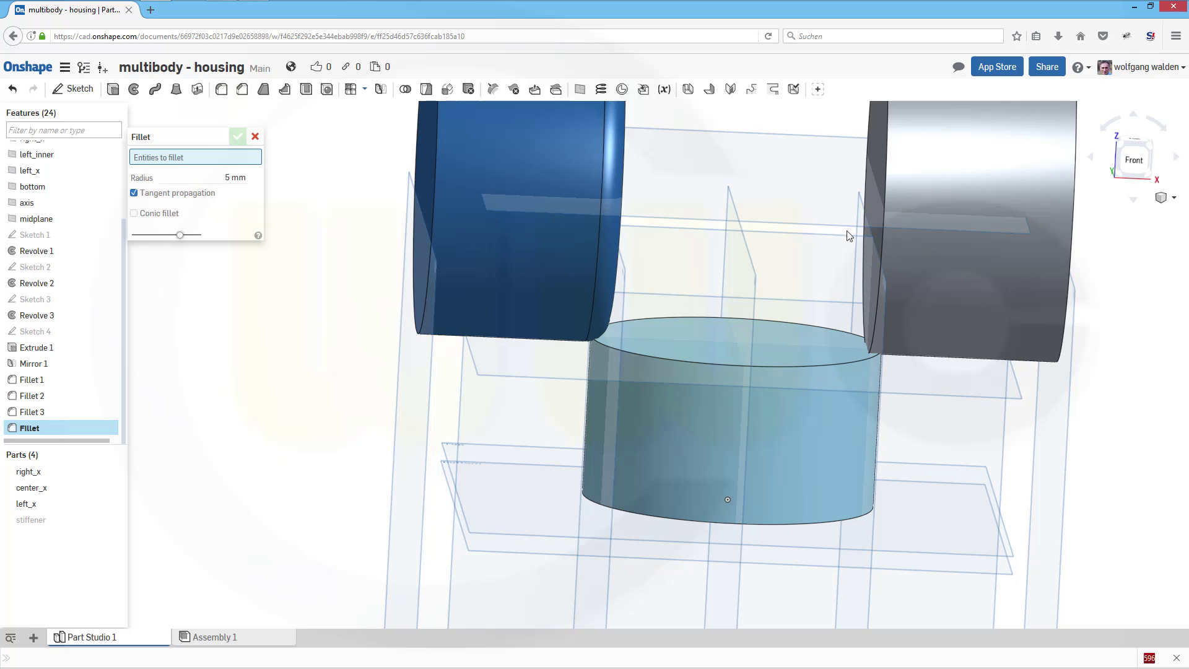
pyautogui.click(883, 197)
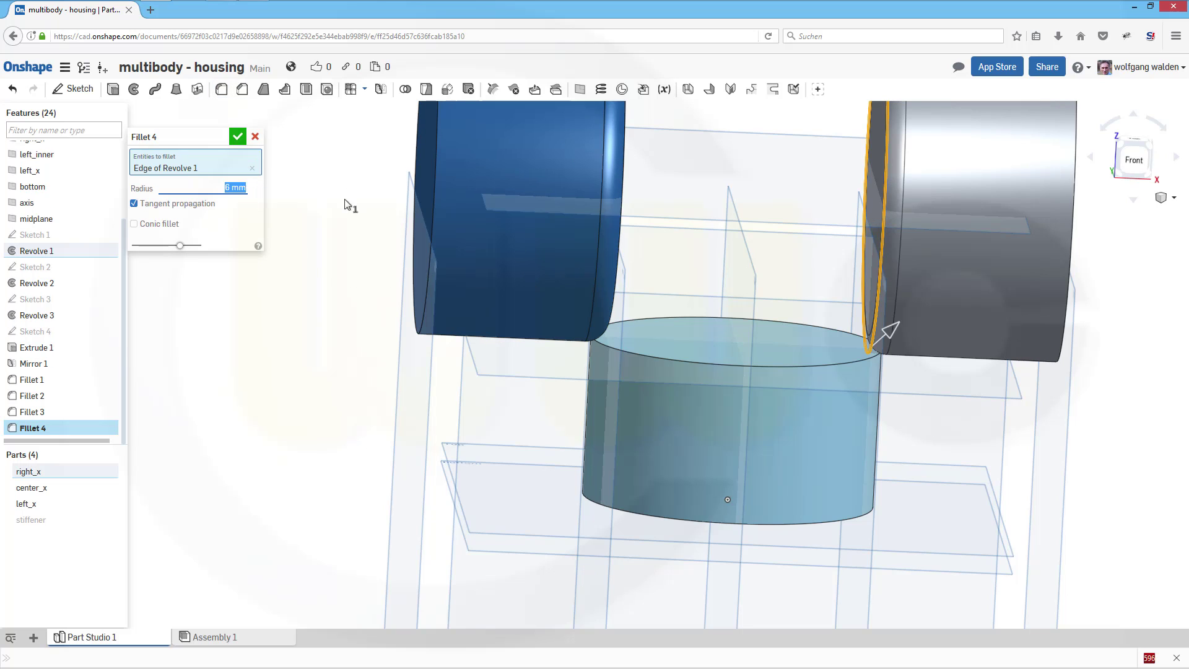
pyautogui.click(238, 138)
# Fillet the upper circular edge of the center_x cylinder.
pyautogui.click(221, 90)
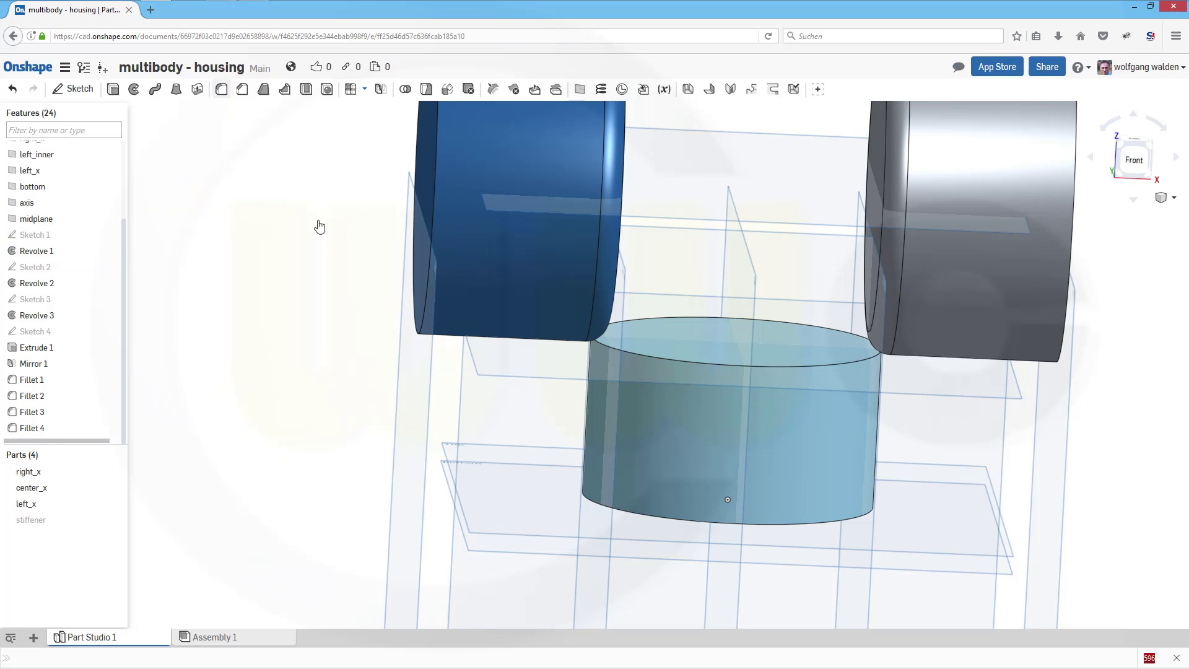
pyautogui.click(659, 358)
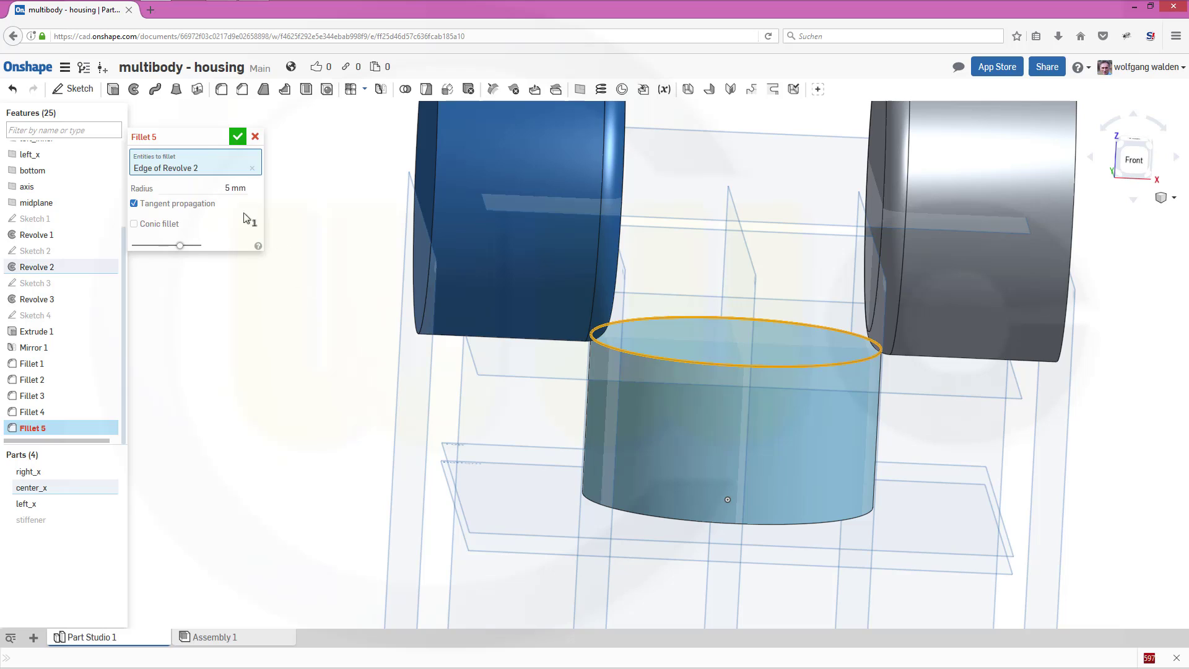
pyautogui.moveTo(215, 186); pyautogui.dragTo(313, 190)
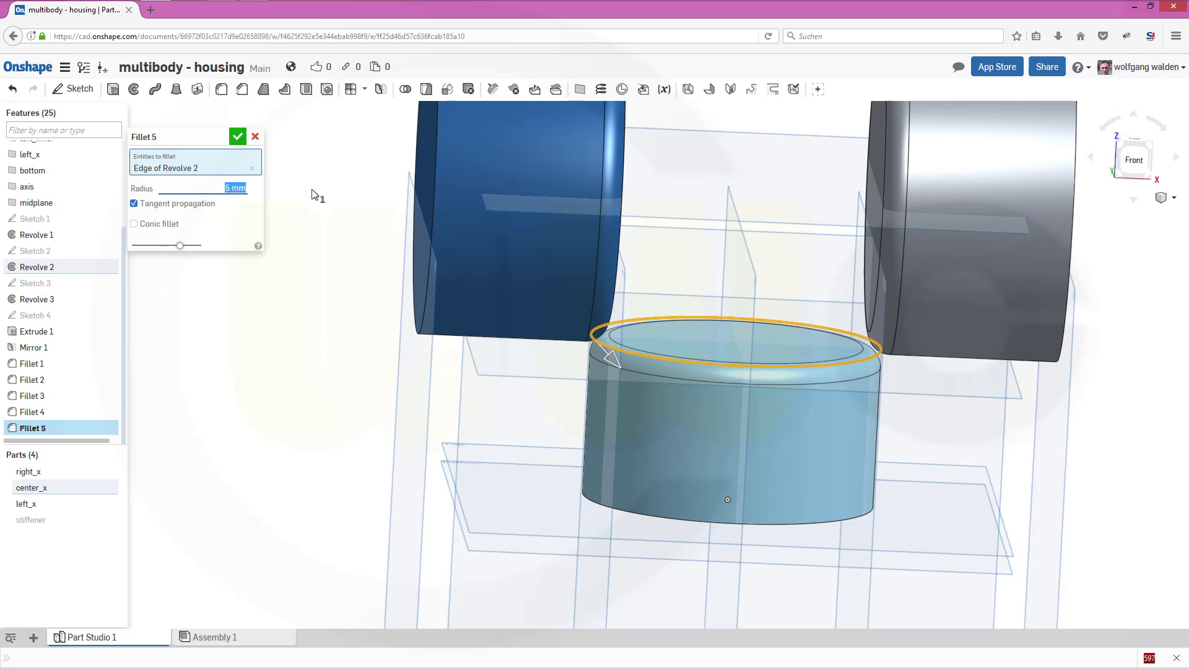
pyautogui.click(238, 137)
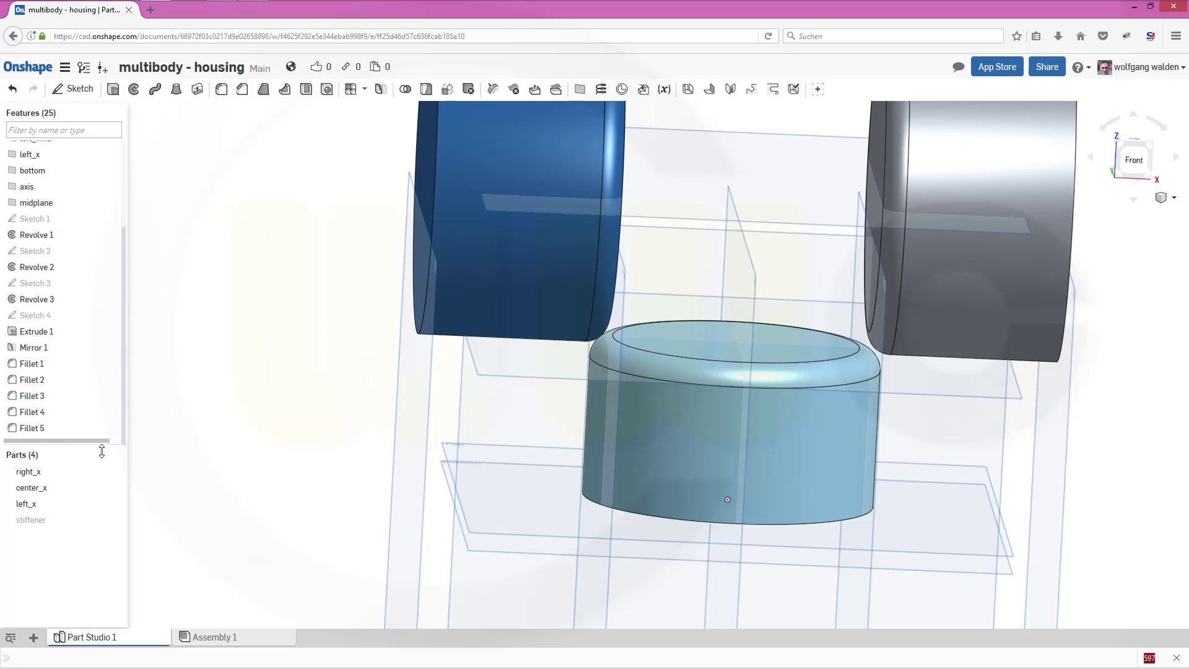
# Show the hidden stiffener together with the three filleted cylindrical bodies.
pyautogui.click(111, 519)
pyautogui.moveTo(649, 400); pyautogui.dragTo(762, 212, button='right')
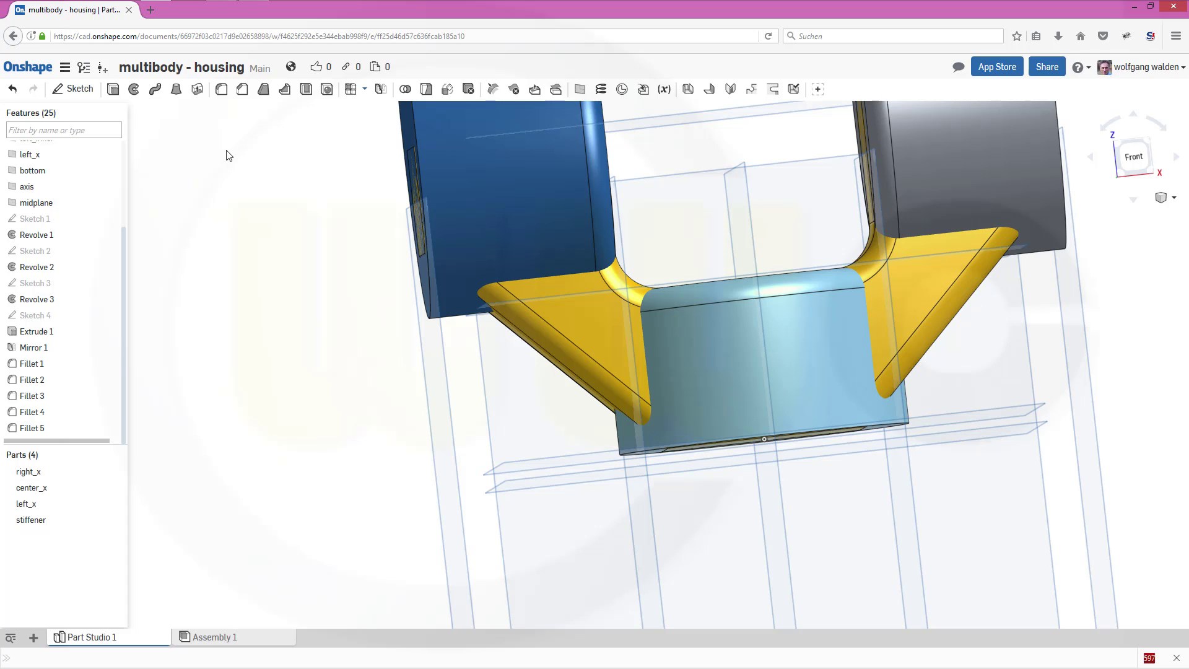
pyautogui.click(222, 89)
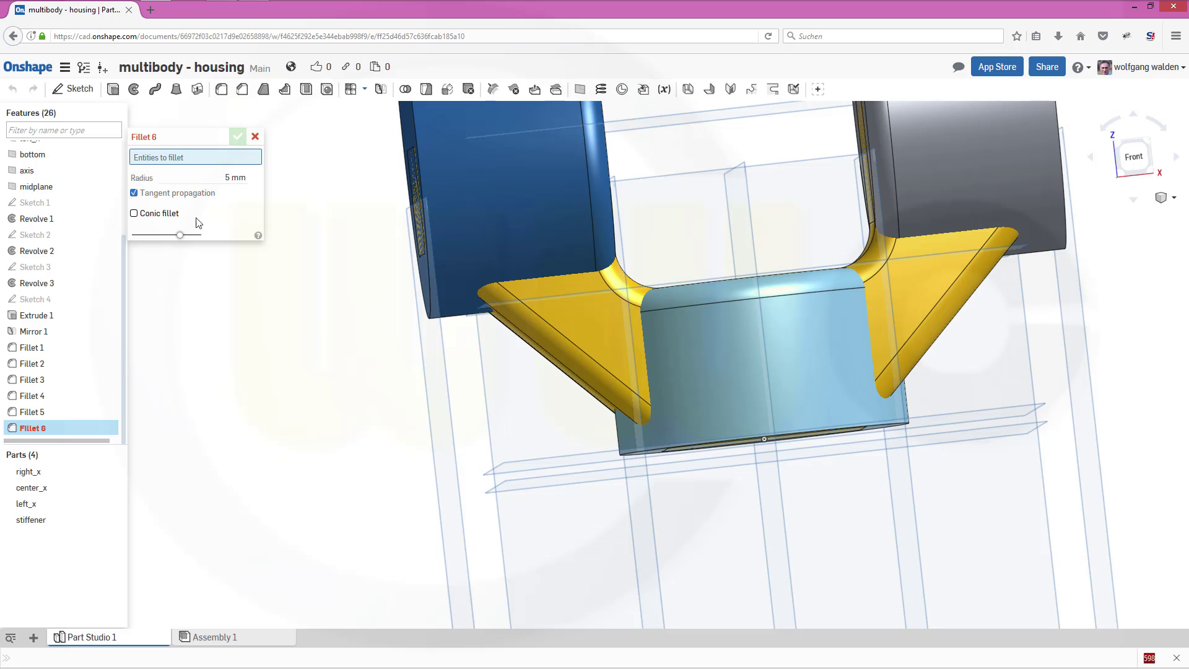
pyautogui.click(255, 136)
pyautogui.moveTo(328, 242); pyautogui.dragTo(590, 273, button='right')
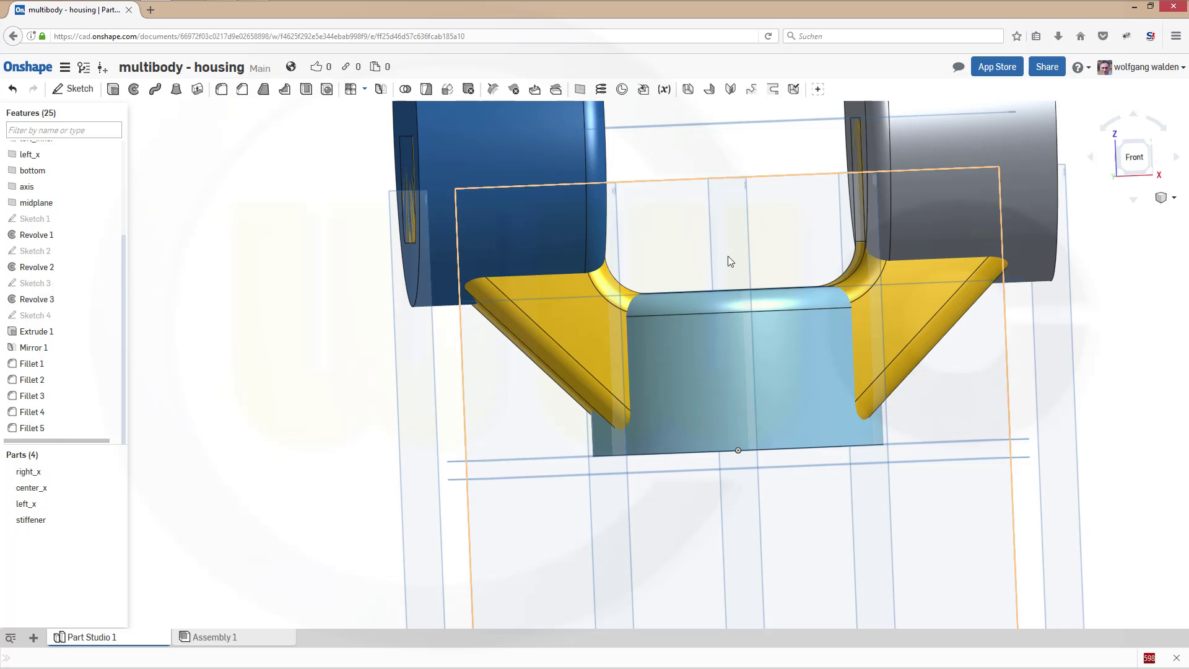
# Unite center_x, right_x, left_x and stiffener into one part with a Boolean union.
pyautogui.moveTo(728, 260); pyautogui.dragTo(597, 337, button='middle')
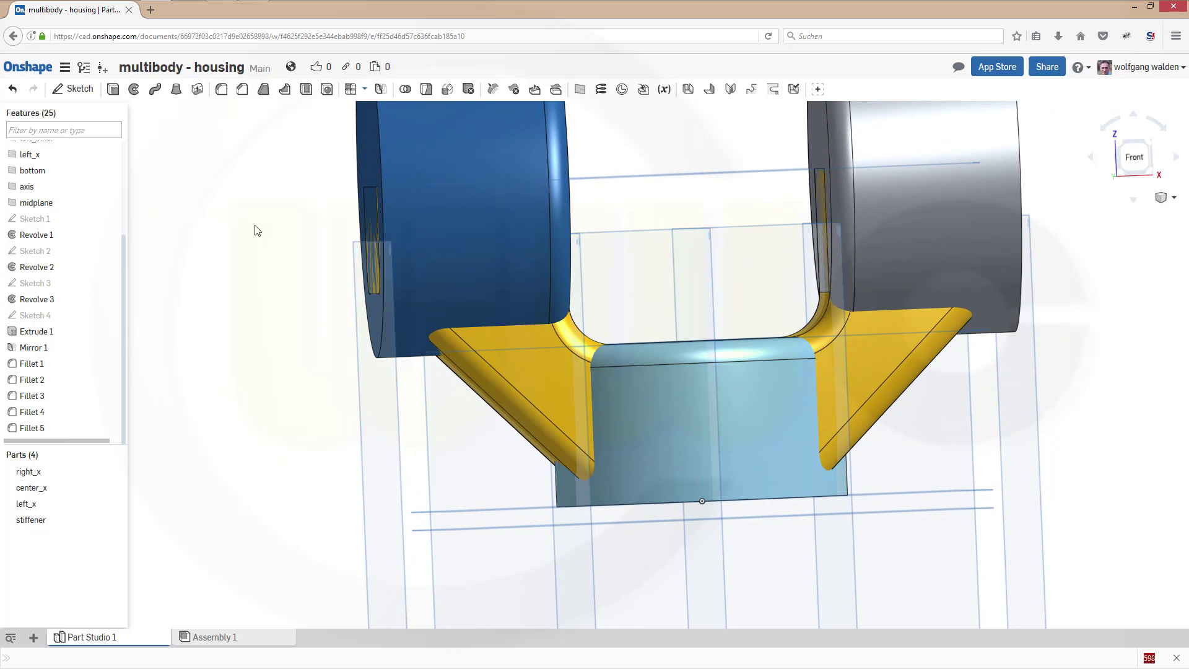
pyautogui.click(406, 91)
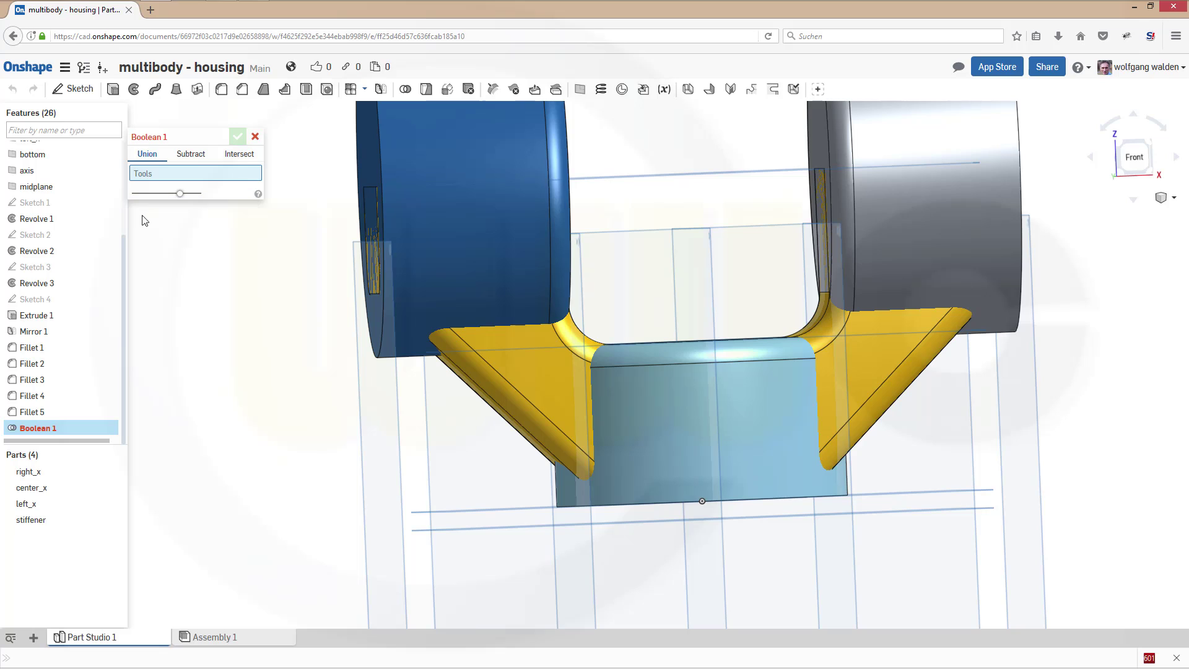
pyautogui.click(42, 494)
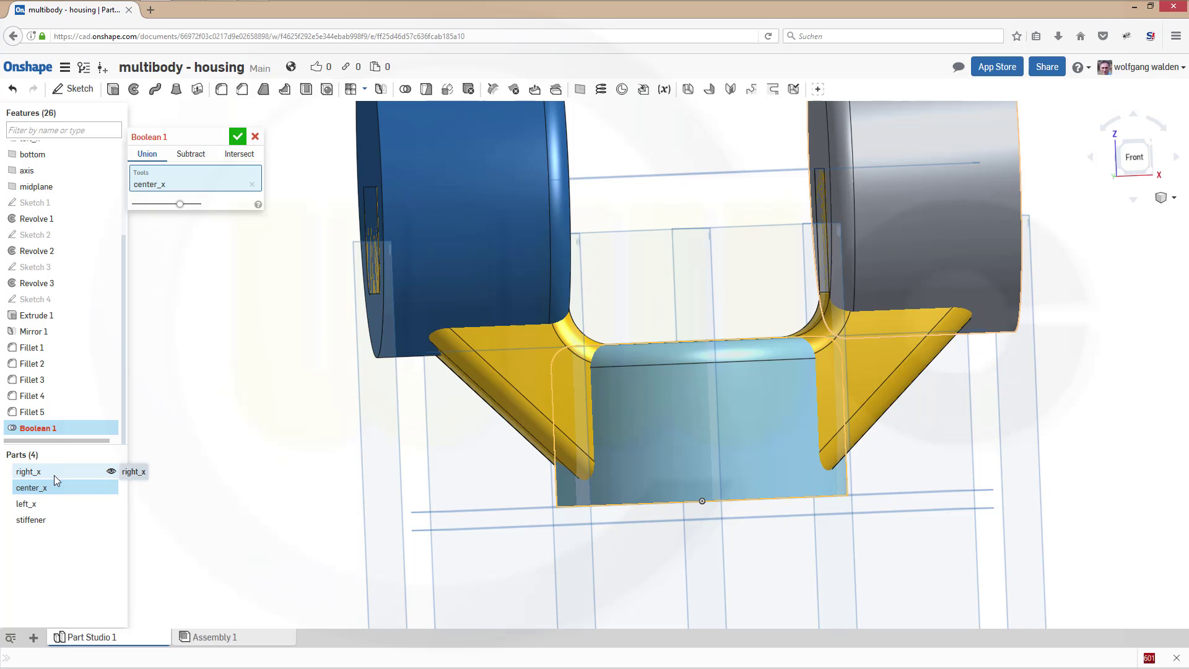
pyautogui.click(54, 475)
pyautogui.click(45, 505)
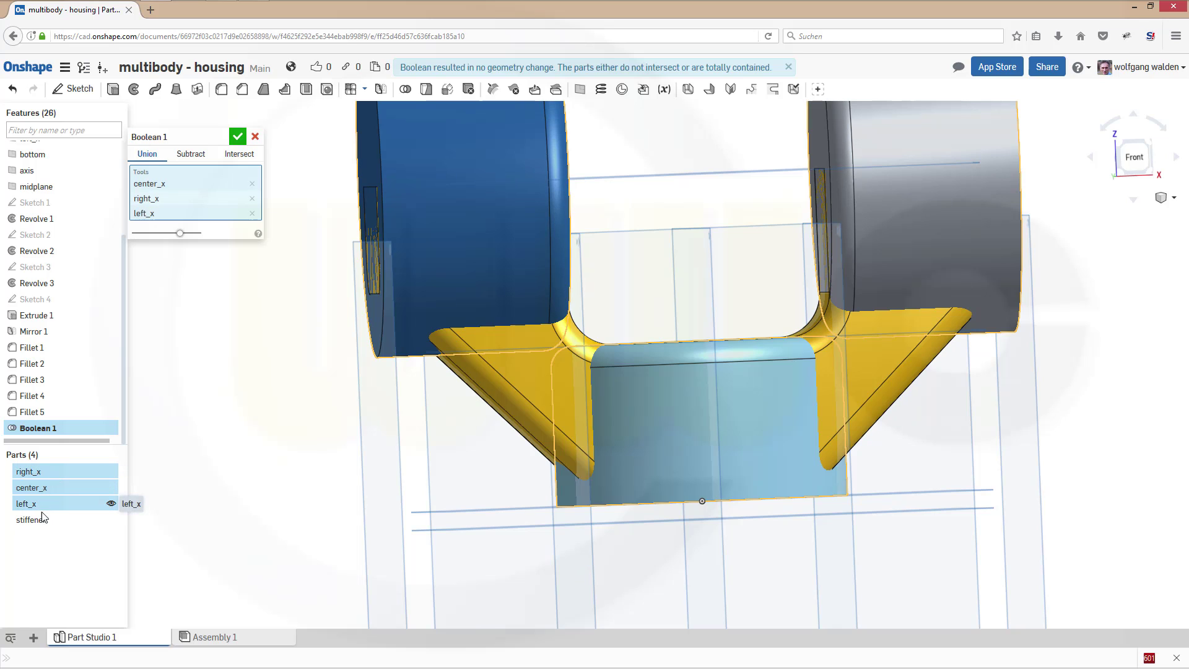
pyautogui.click(42, 520)
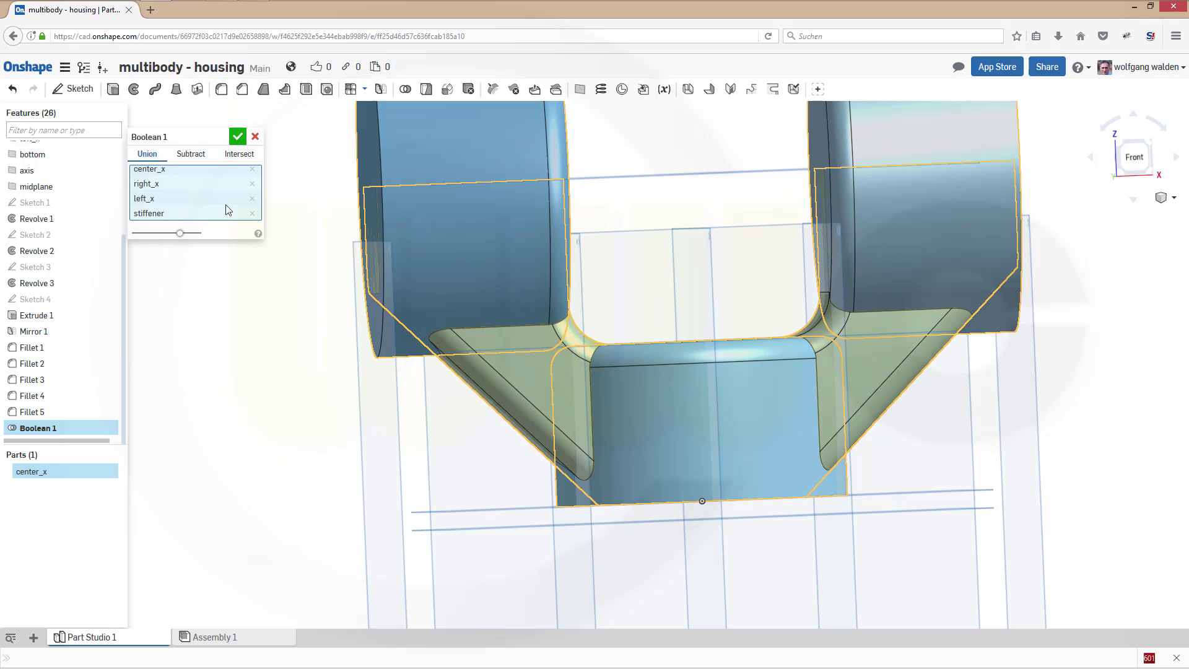
pyautogui.click(238, 137)
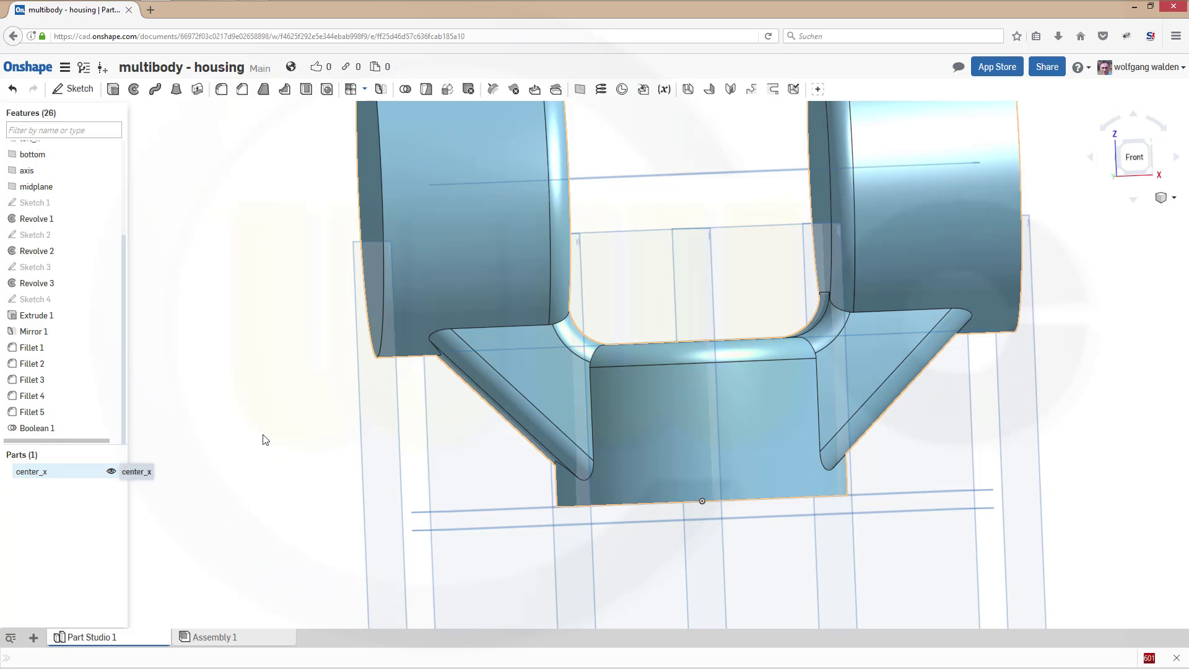
# Roll the feature history back before the Boolean union to view the separate bodies, and restore it to the end.
pyautogui.moveTo(582, 417)
pyautogui.mouseDown(button='right')
pyautogui.moveTo(580, 435)
pyautogui.moveTo(582, 398)
pyautogui.mouseUp(button='right')
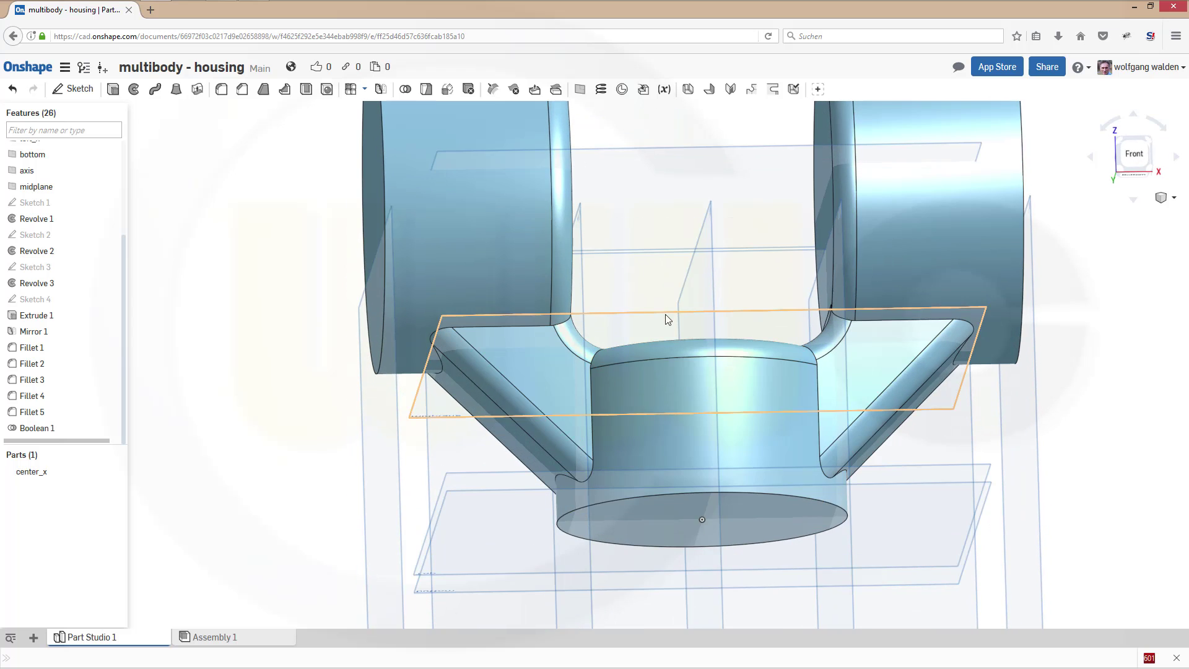
pyautogui.moveTo(666, 321); pyautogui.dragTo(679, 300, button='right')
pyautogui.moveTo(678, 270); pyautogui.dragTo(602, 368, button='middle')
pyautogui.moveTo(602, 368); pyautogui.dragTo(544, 382, button='right')
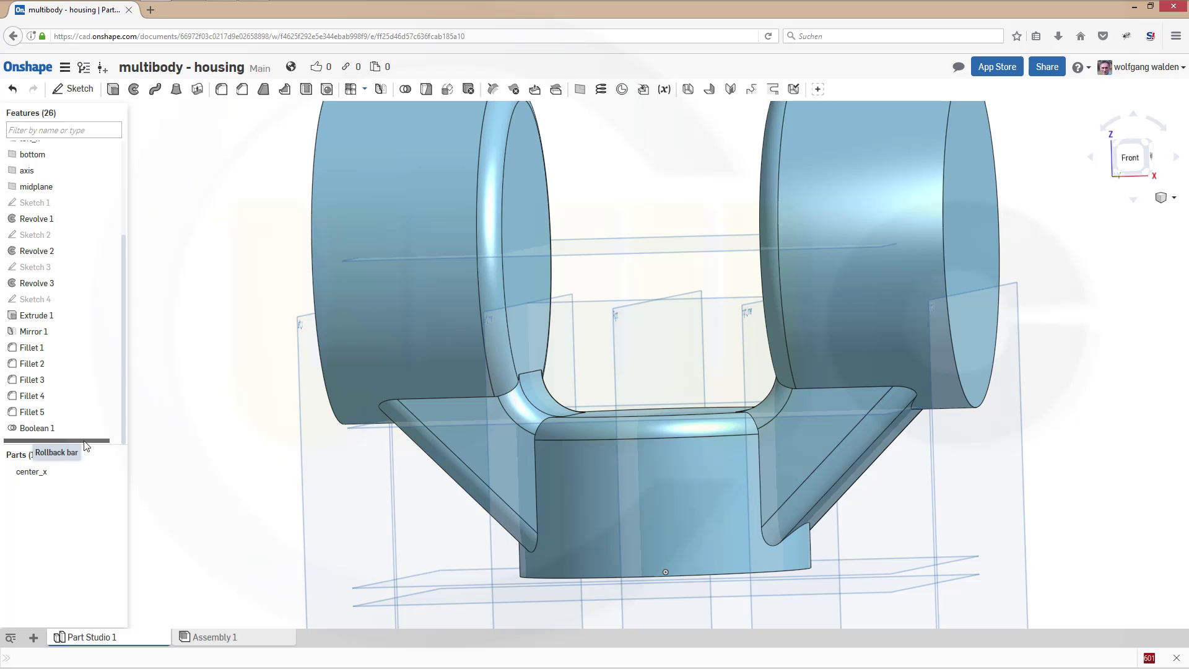
pyautogui.moveTo(86, 444)
pyautogui.mouseDown()
pyautogui.moveTo(84, 427)
pyautogui.moveTo(89, 452)
pyautogui.moveTo(93, 433)
pyautogui.moveTo(98, 445)
pyautogui.mouseUp()
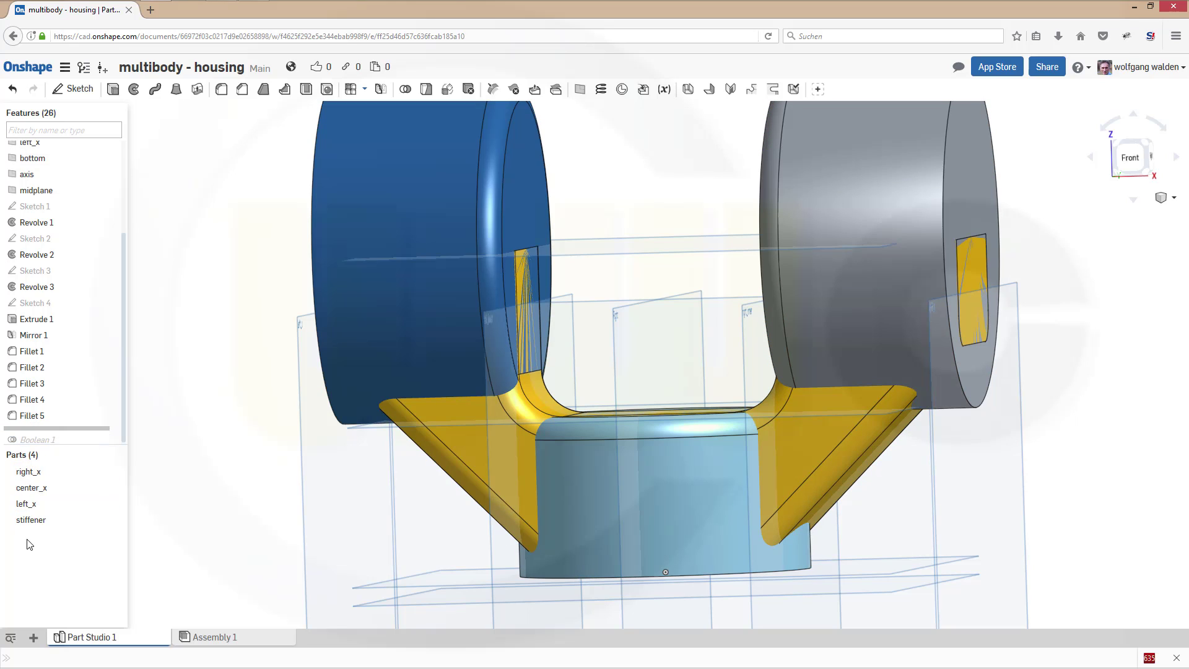
pyautogui.click(52, 520)
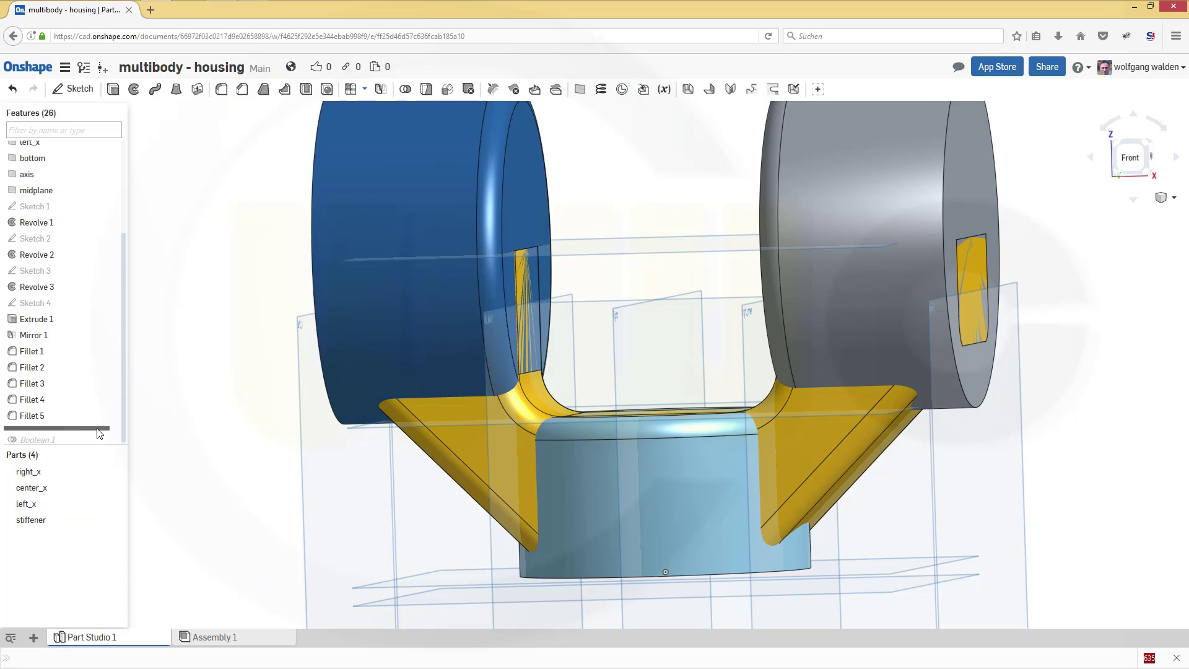
pyautogui.moveTo(103, 427); pyautogui.dragTo(96, 450)
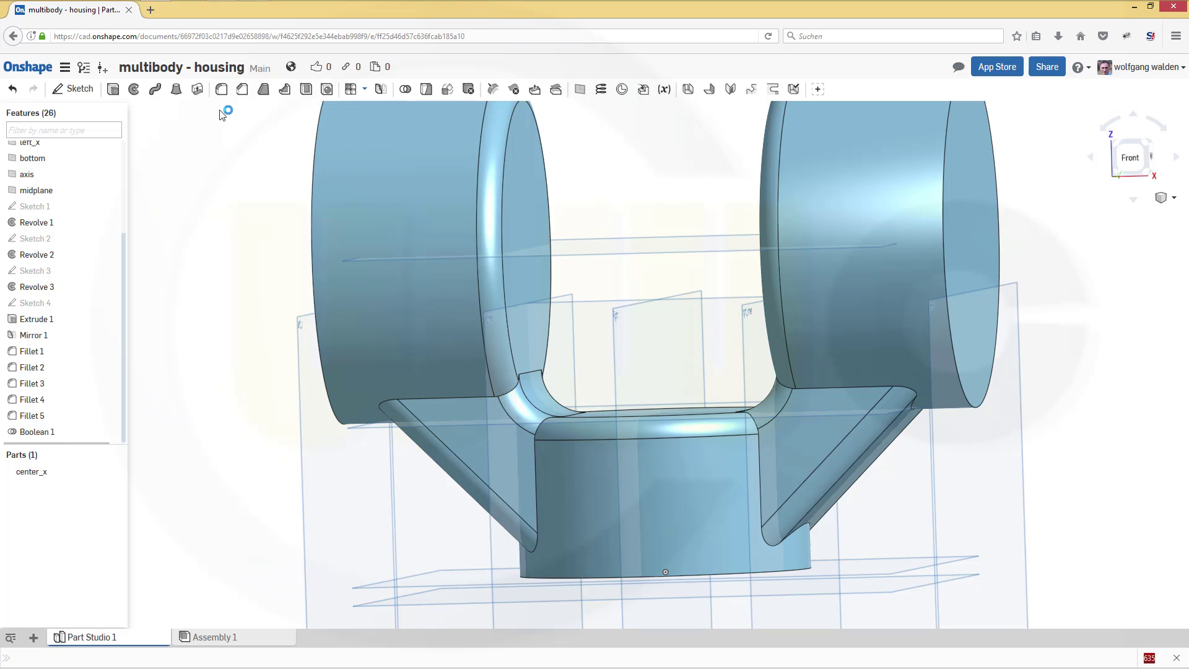
# Fillet the four edges where the stiffener's front faces meet the center, left and right cylinders with a 6 mm radius.
pyautogui.click(222, 92)
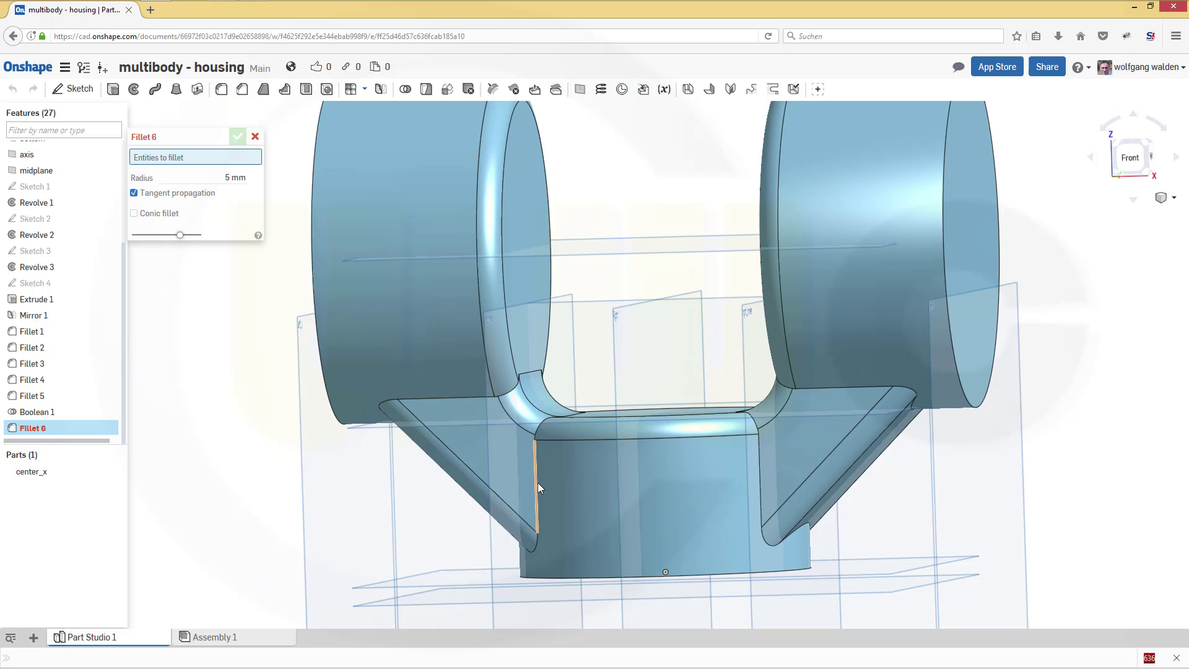
pyautogui.click(217, 177)
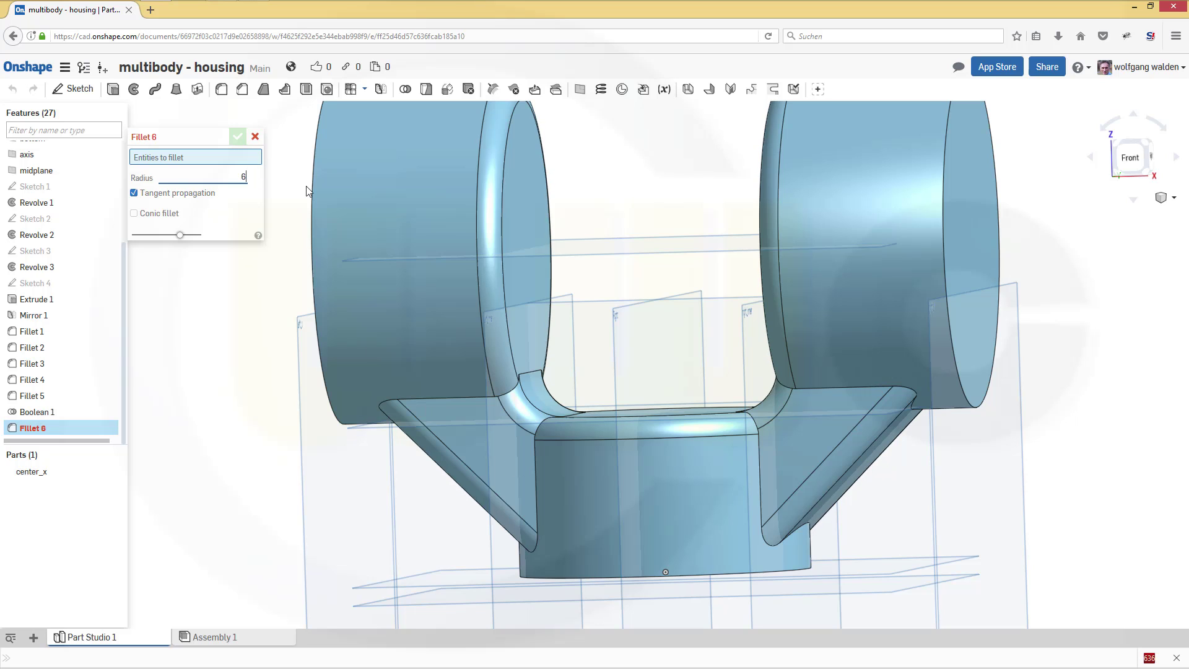
pyautogui.click(536, 480)
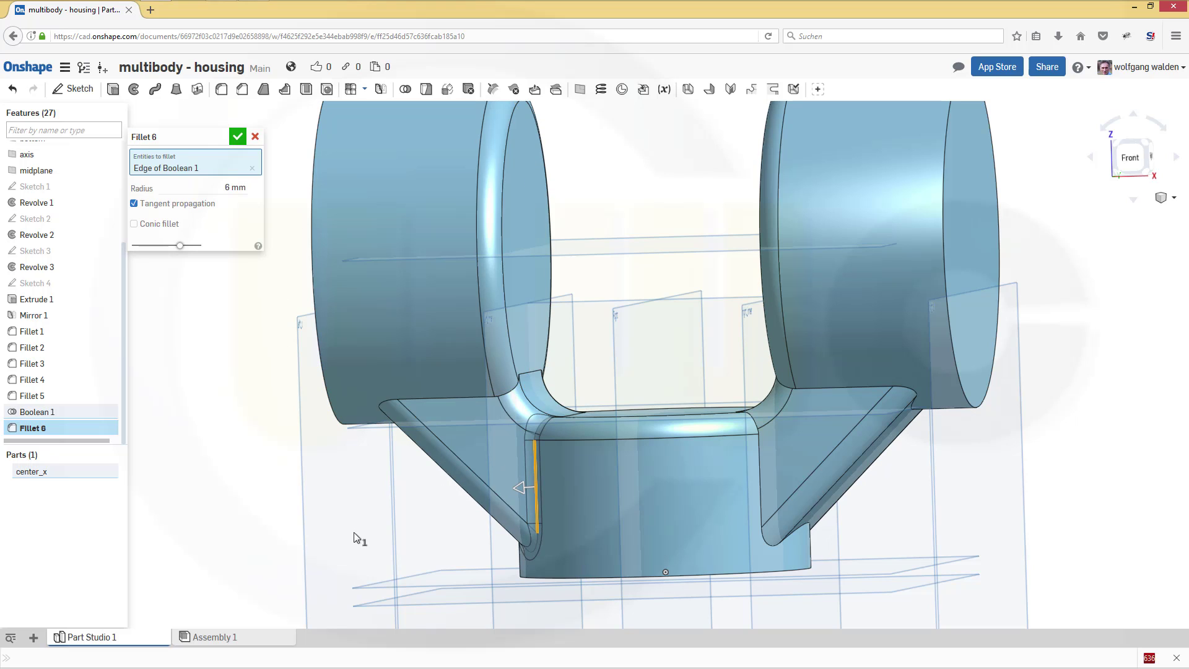
pyautogui.click(759, 486)
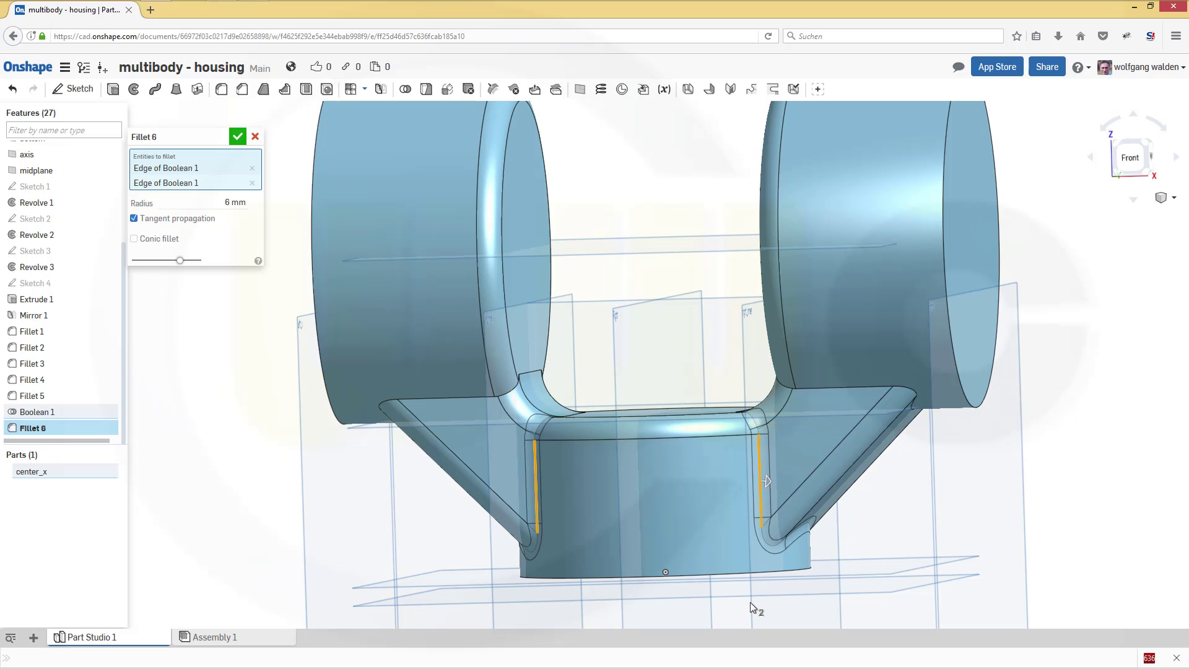
pyautogui.click(842, 386)
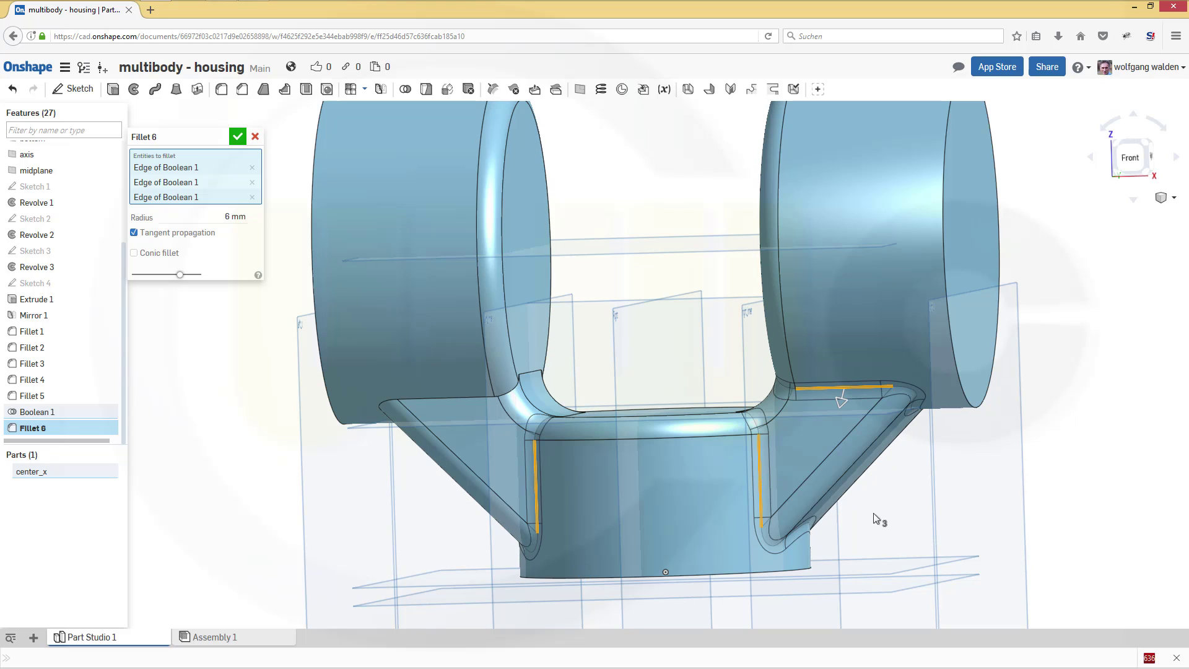
pyautogui.click(438, 399)
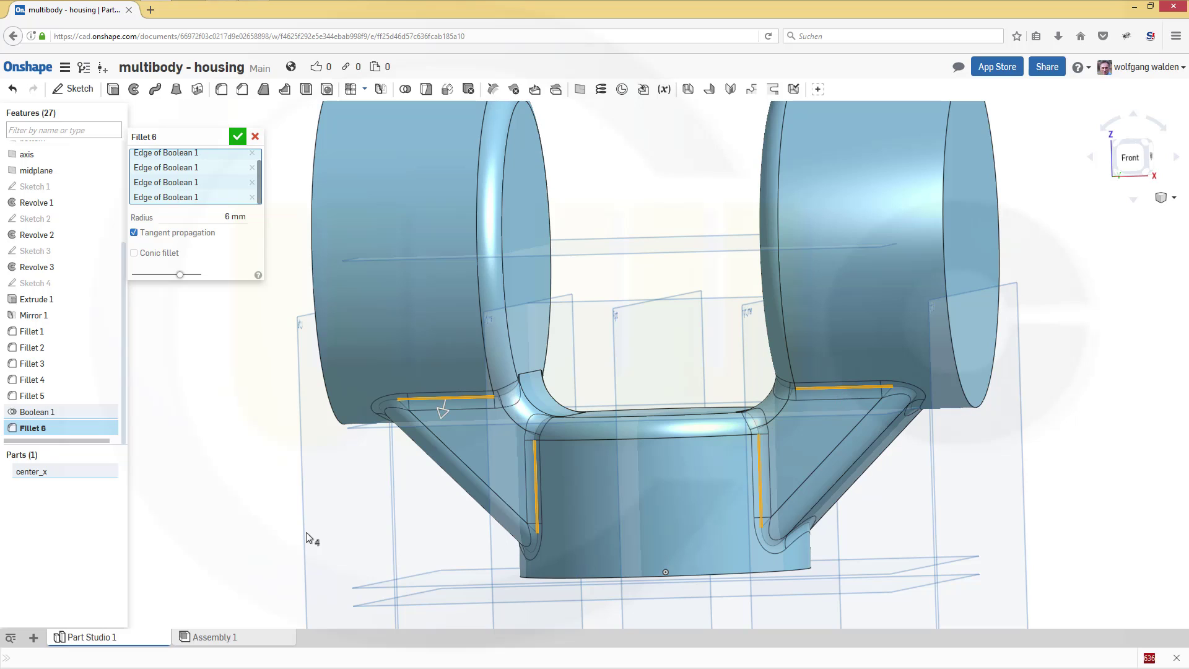
pyautogui.click(238, 136)
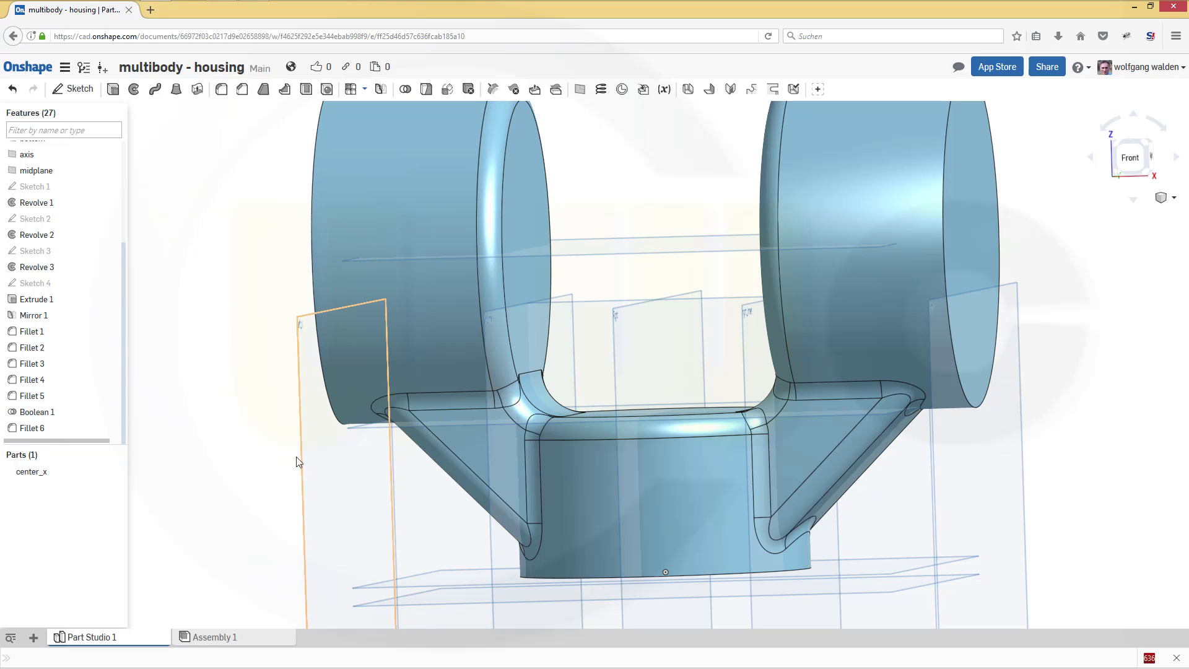
# Roll the feature history back to just before the Boolean union and hide right_x, left_x and the stiffener.
pyautogui.moveTo(298, 462); pyautogui.dragTo(508, 347, button='right')
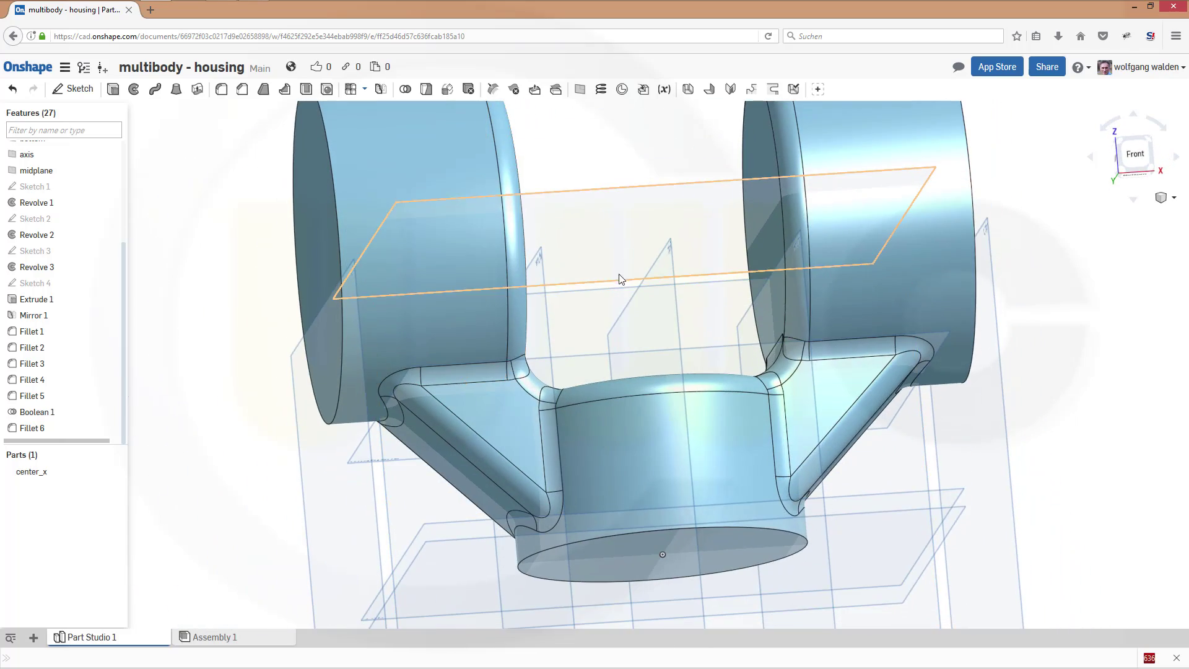
pyautogui.moveTo(620, 274); pyautogui.dragTo(627, 168, button='right')
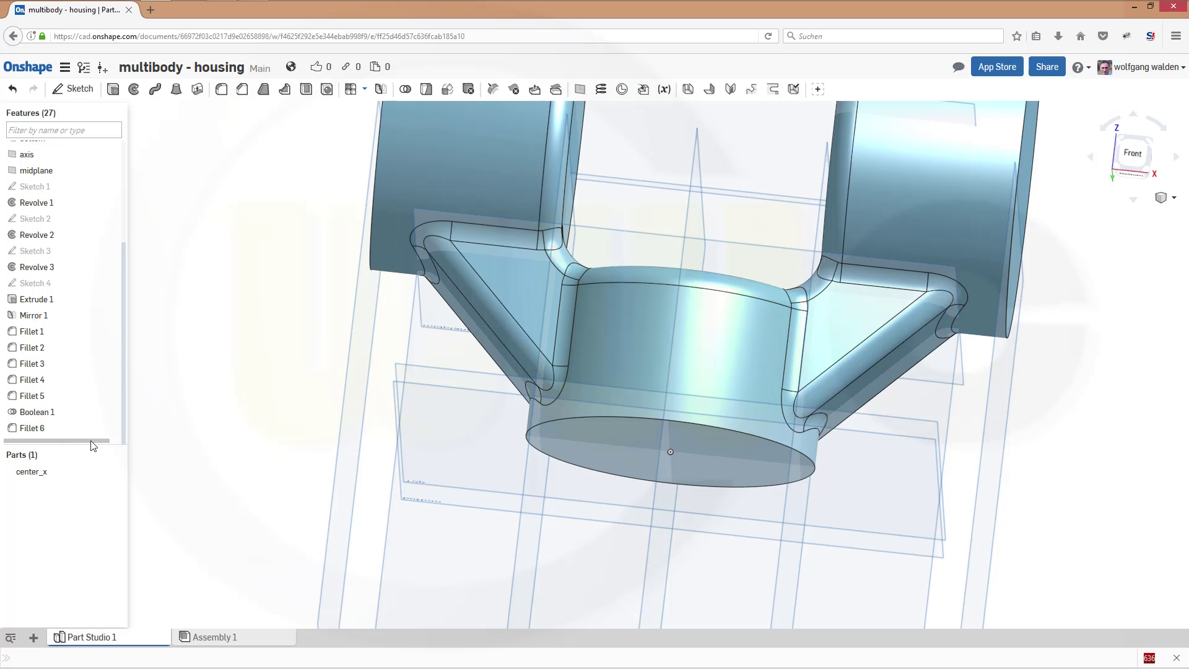
pyautogui.moveTo(88, 443); pyautogui.dragTo(99, 419)
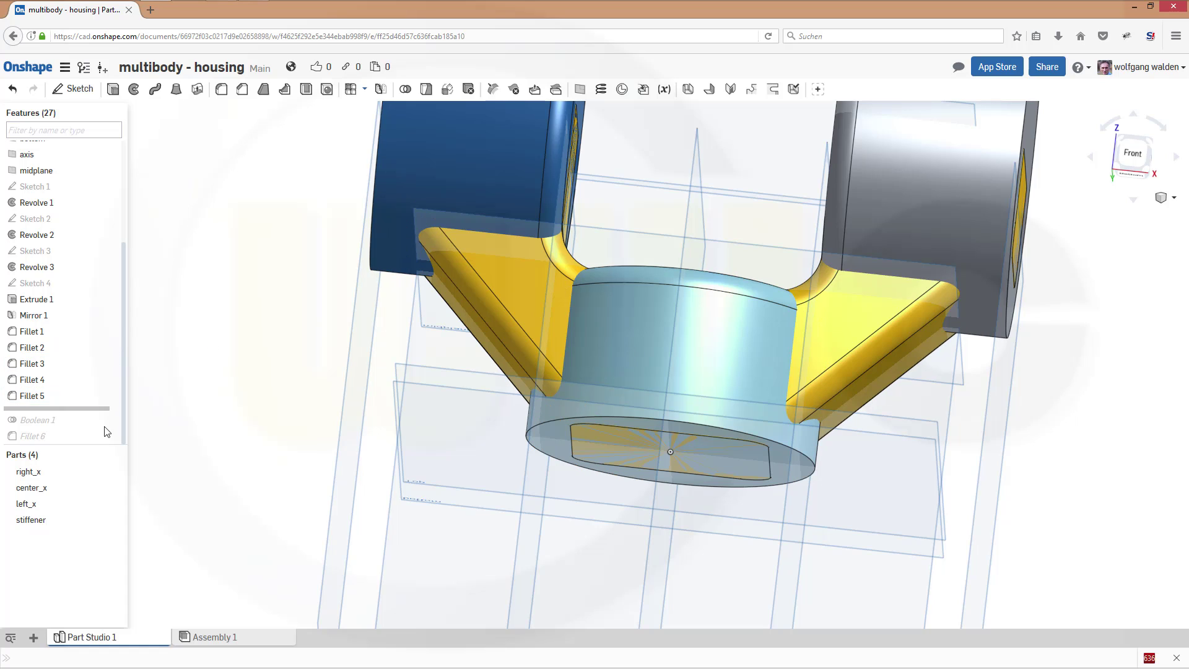
pyautogui.click(111, 472)
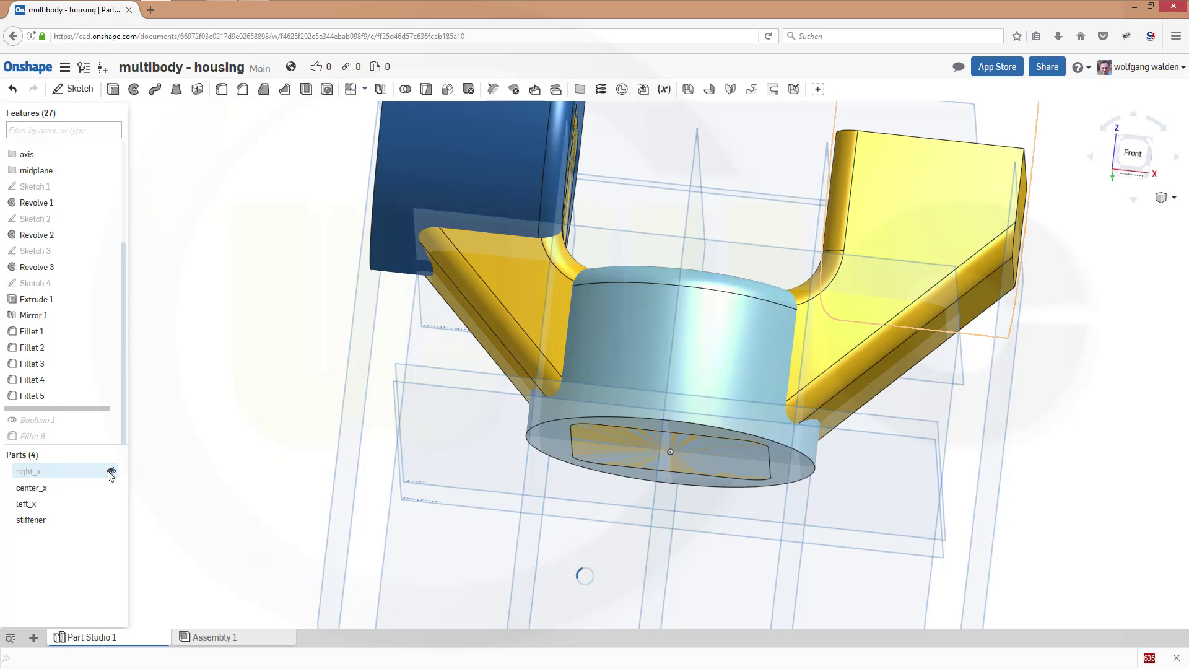
pyautogui.click(111, 506)
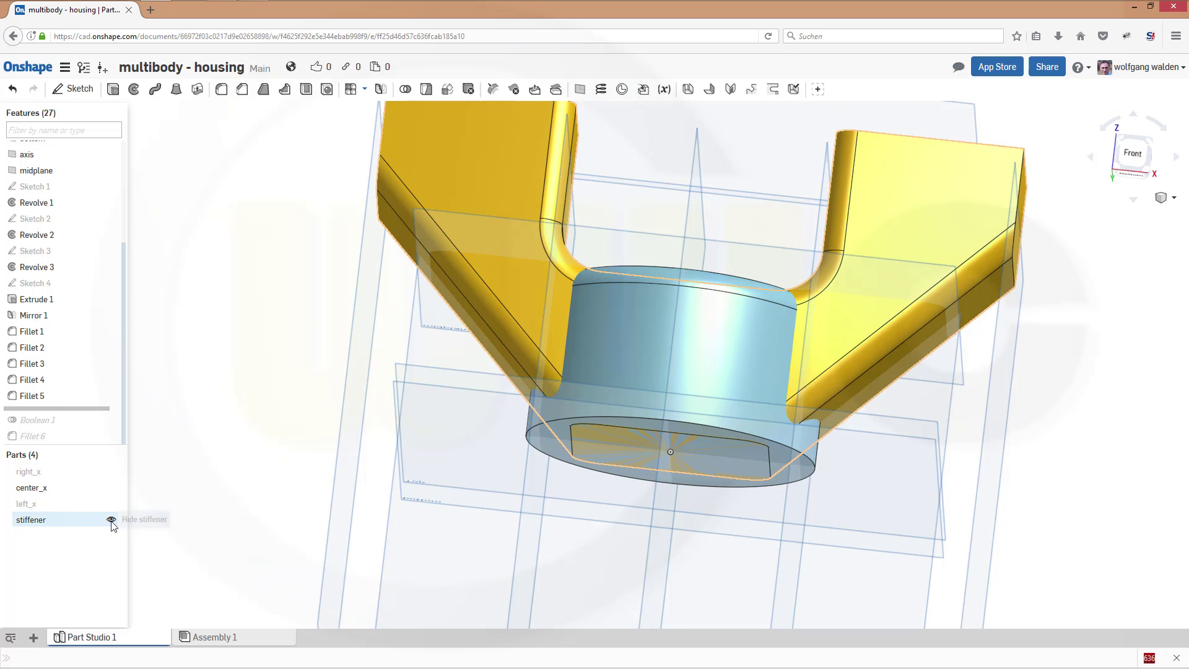
pyautogui.click(111, 520)
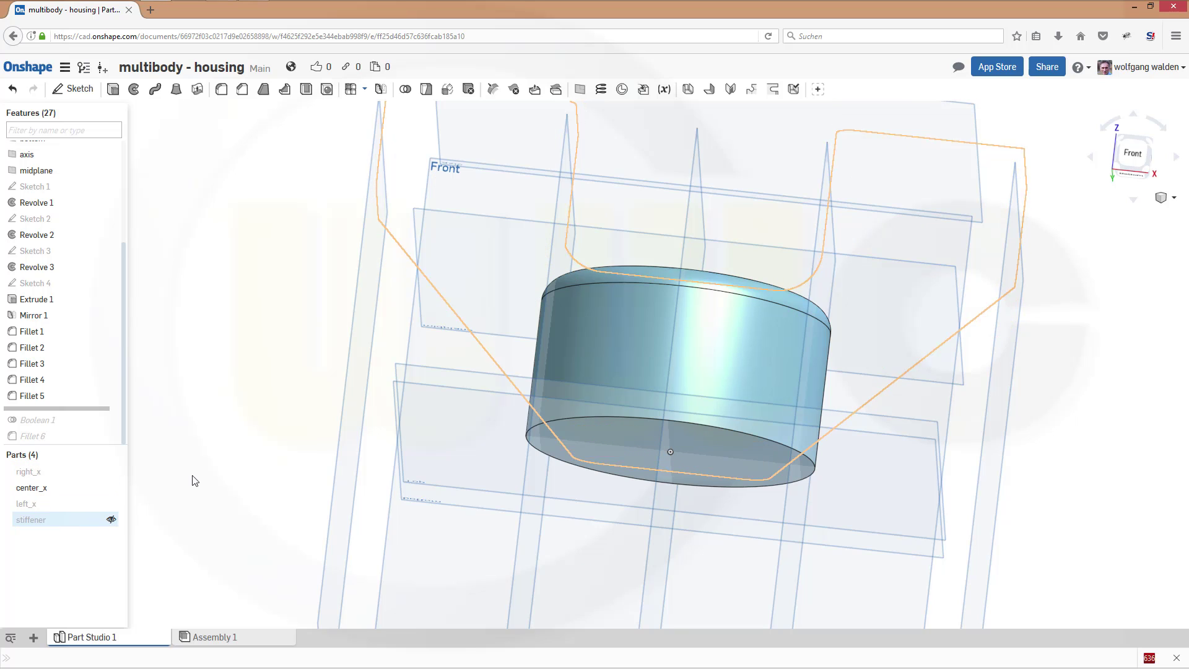
# Start a sketch on the Front plane and draw a rectangle about 21.6 mm wide and 33.2 mm high across center_x's lower edge.
pyautogui.click(73, 89)
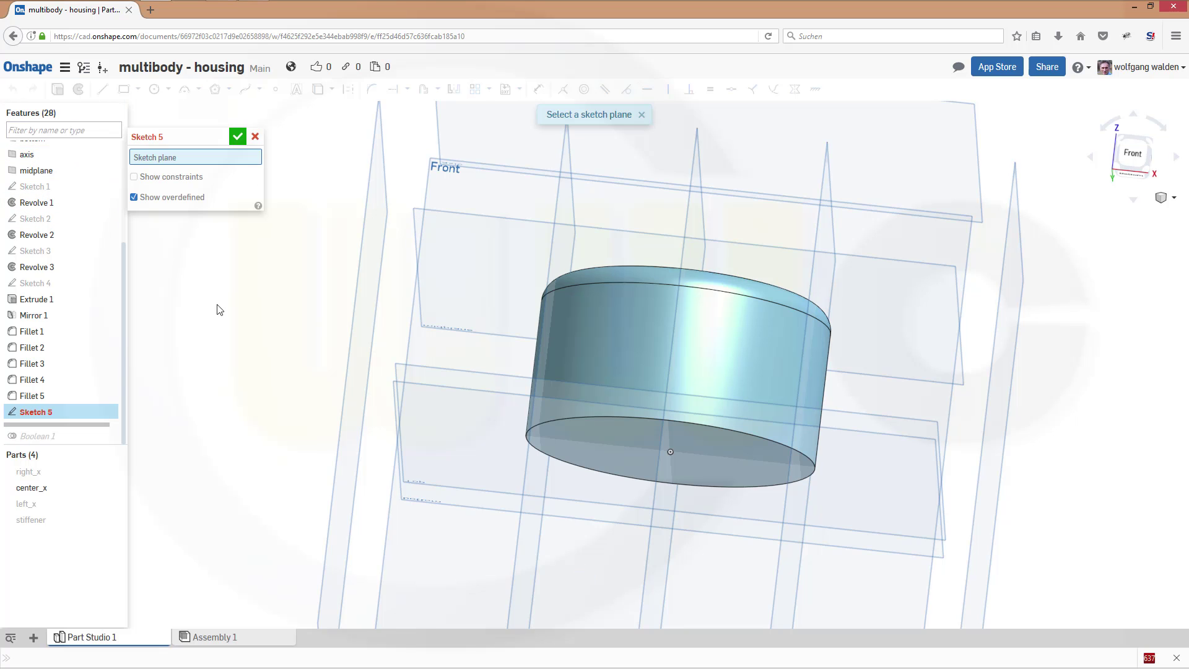
pyautogui.moveTo(217, 305)
pyautogui.mouseDown(button='right')
pyautogui.moveTo(224, 349)
pyautogui.moveTo(368, 235)
pyautogui.mouseUp(button='right')
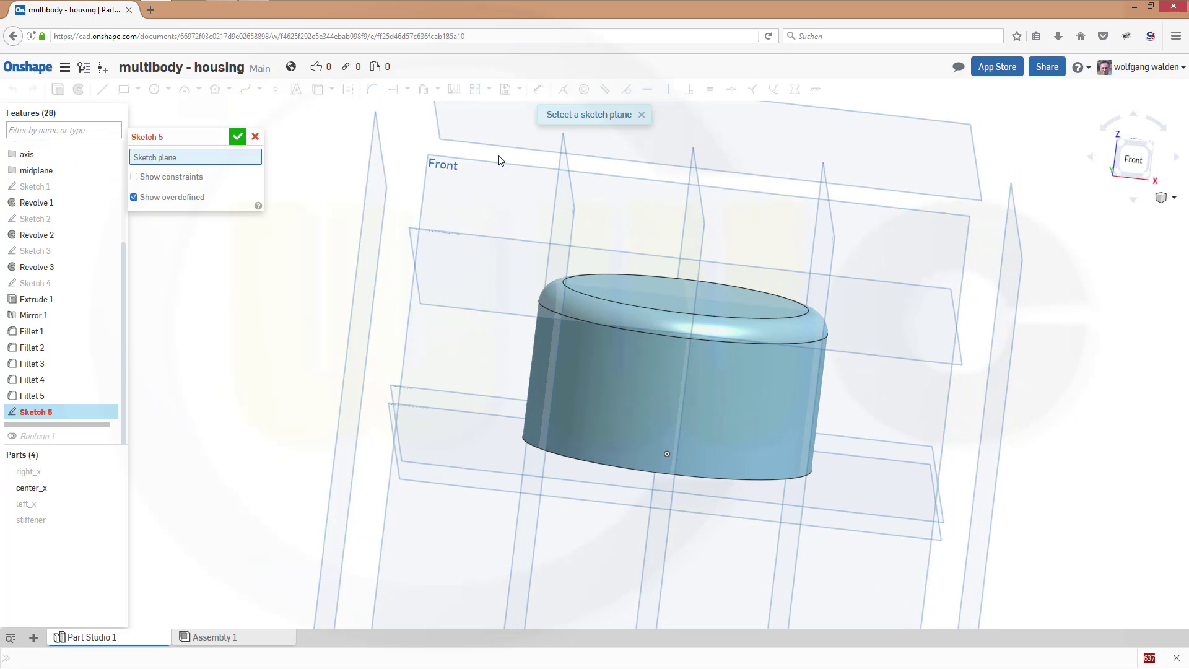
pyautogui.click(512, 195)
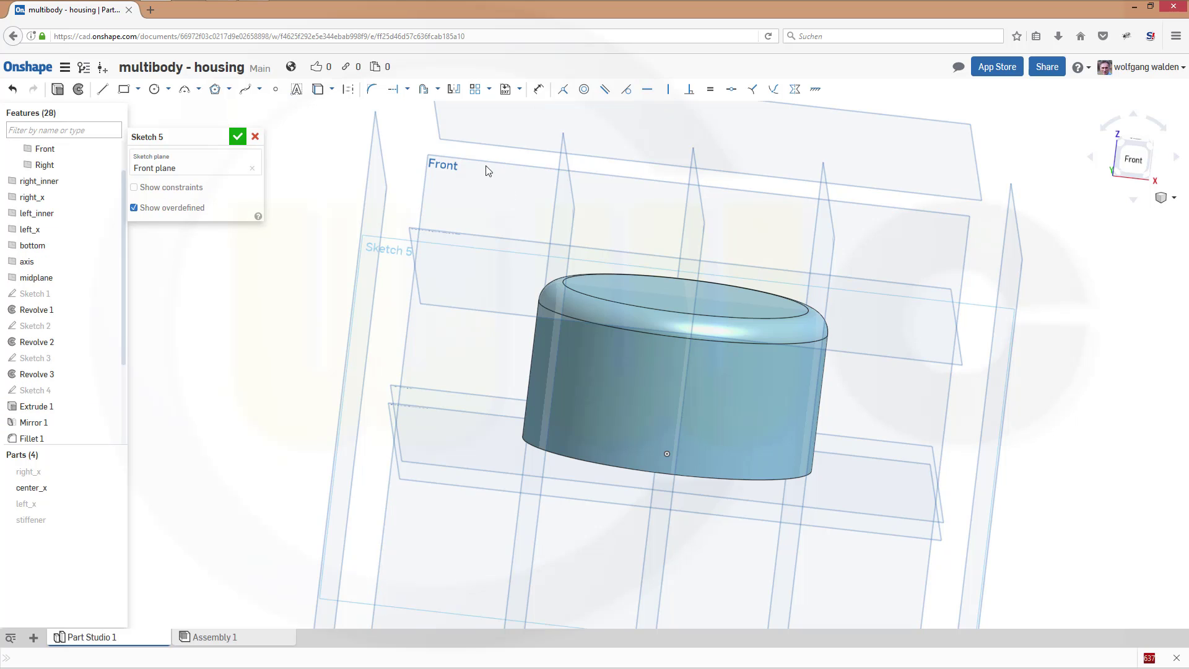
pyautogui.rightClick(282, 280)
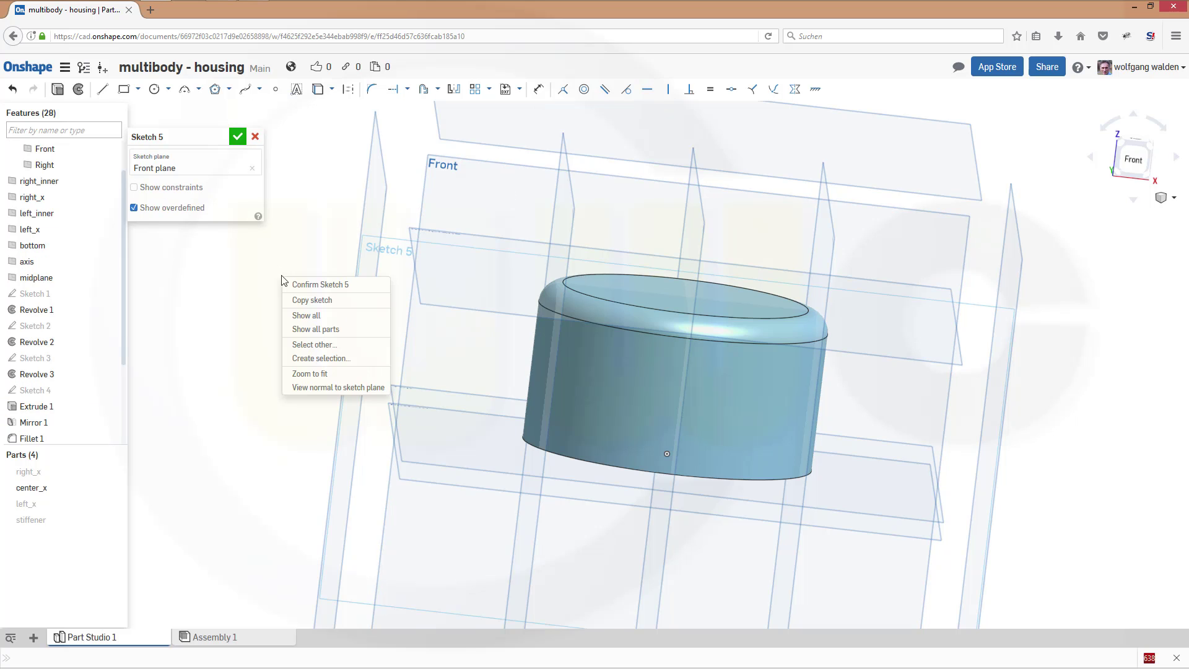
pyautogui.click(334, 388)
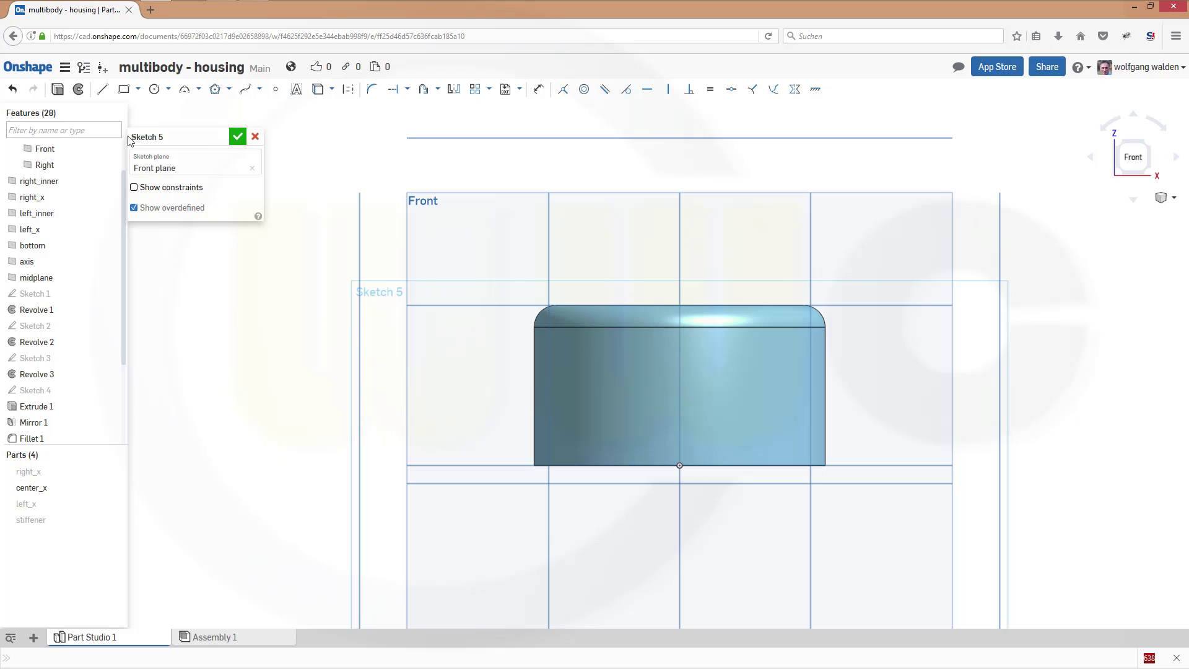
pyautogui.click(123, 91)
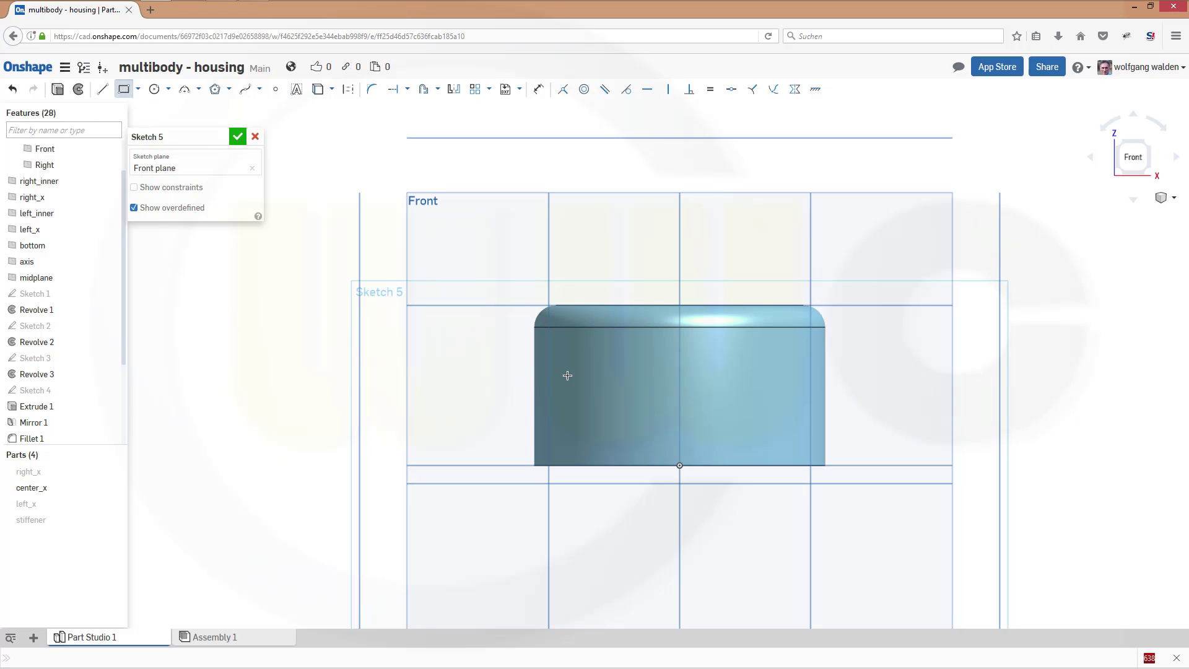
pyautogui.click(780, 494)
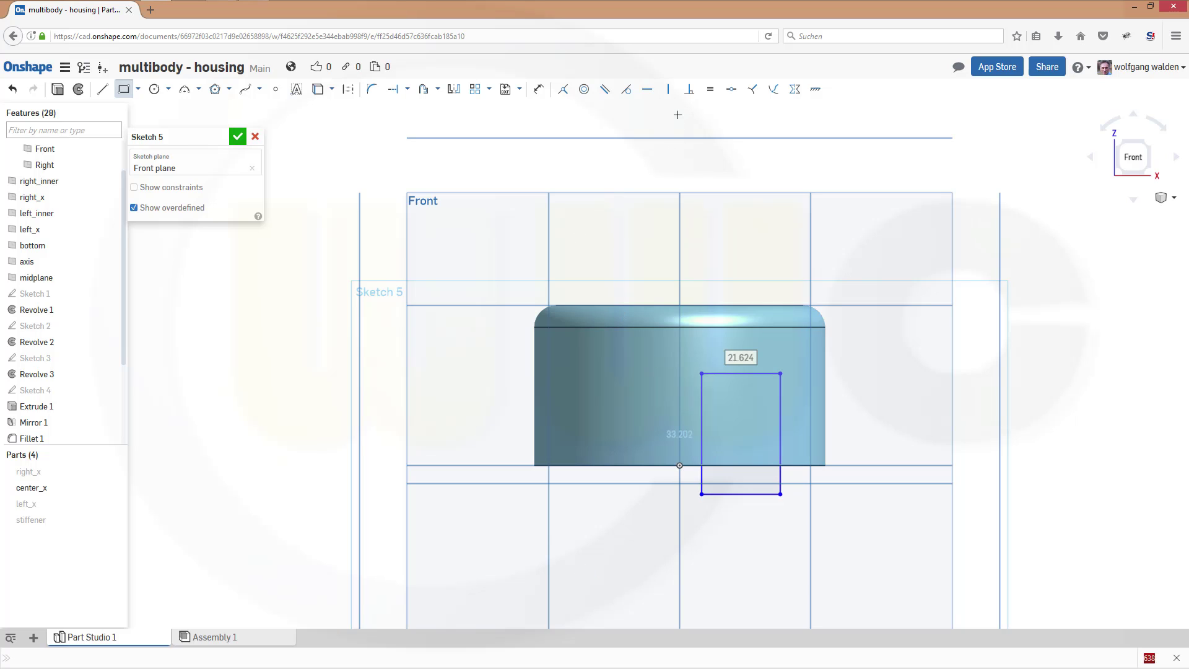
# Make the rectangle's lower edge coincident with the horizontal plane just below the cylinder, and its left edge coincident with the Right plane.
pyautogui.click(562, 92)
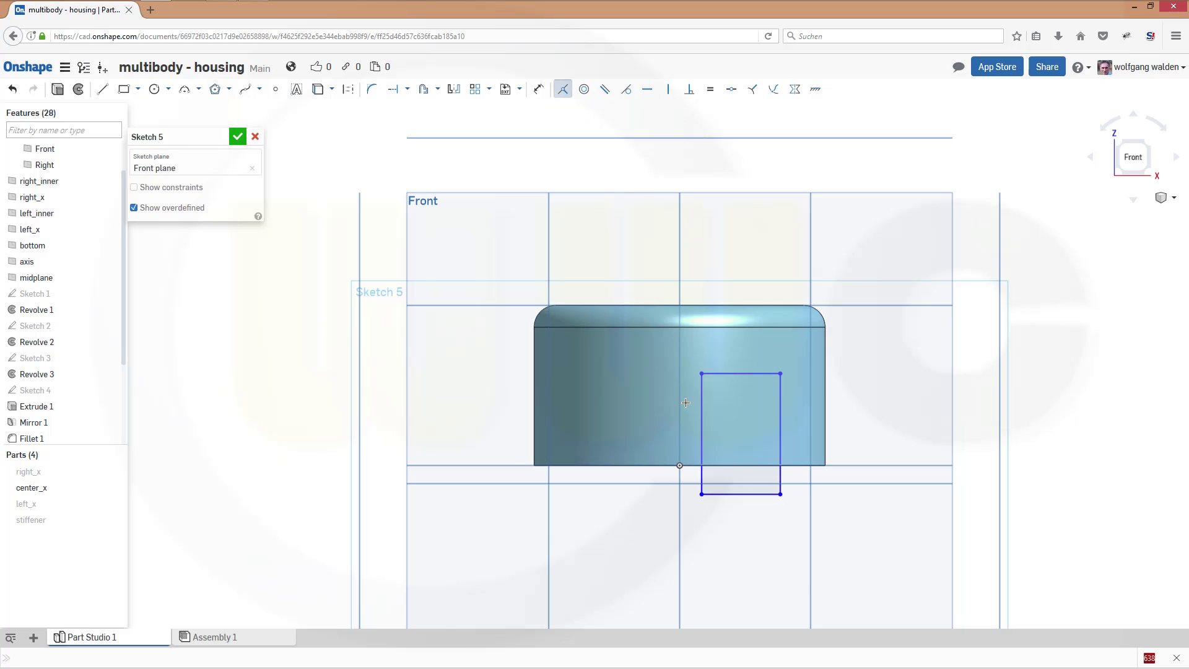
pyautogui.click(724, 494)
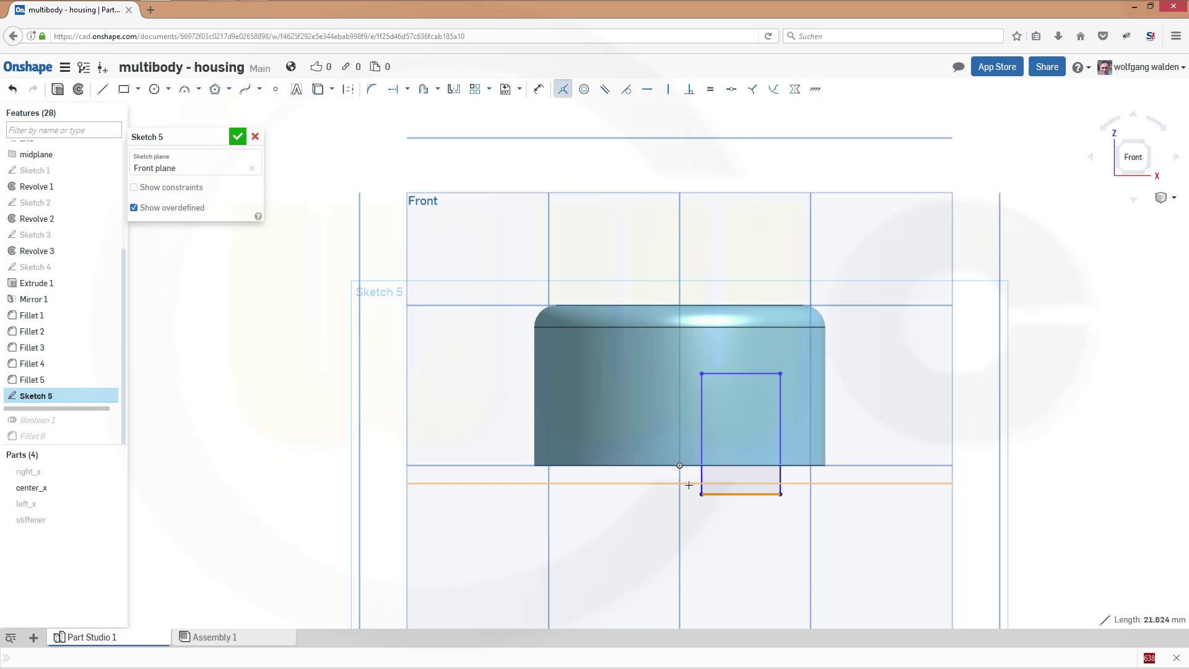
pyautogui.click(688, 483)
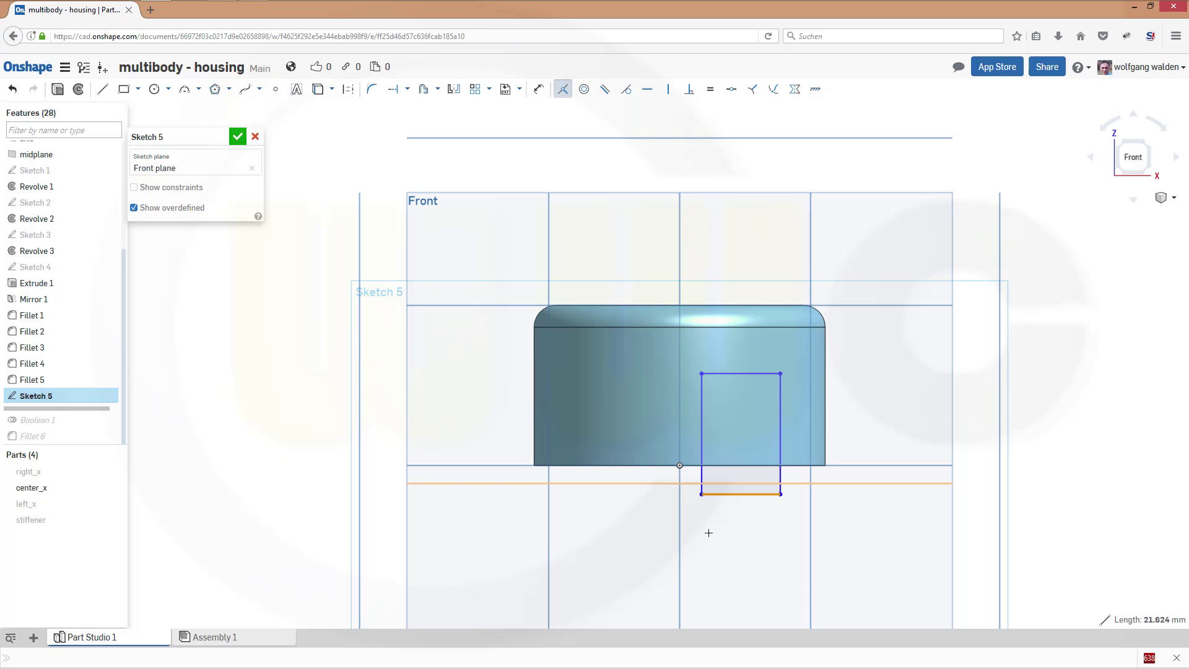
pyautogui.click(701, 430)
pyautogui.click(678, 406)
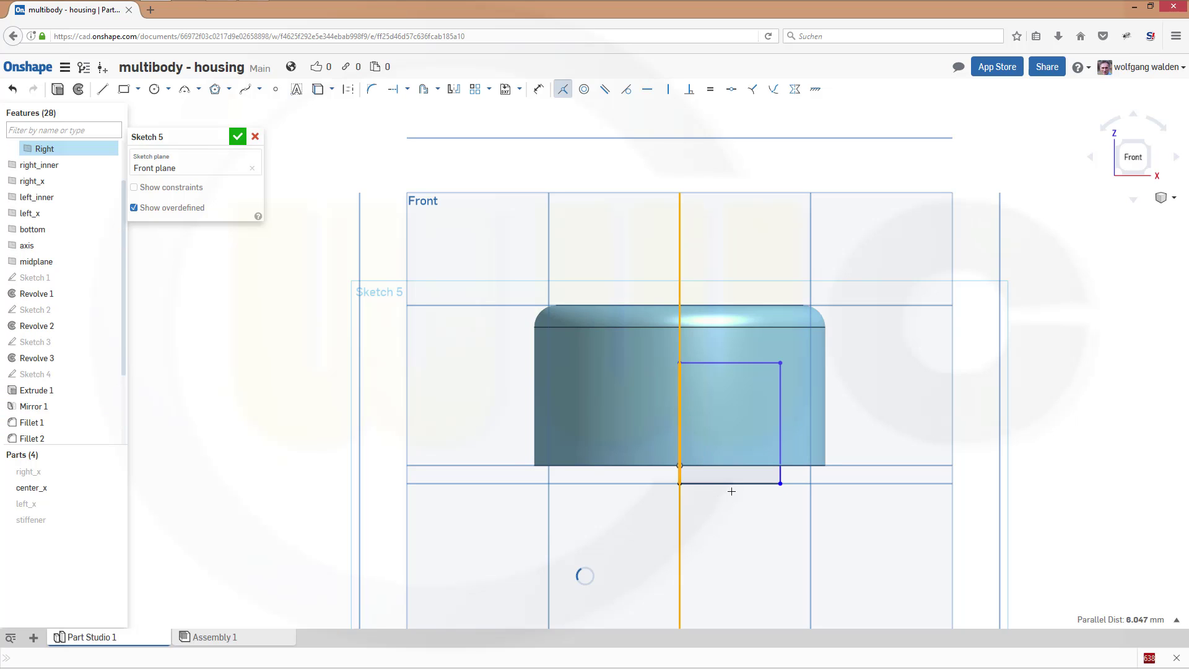
# Make the rectangle's upper edge coincident with the horizontal plane at the cylinder's top, and dimension the rectangle's width to 28 mm.
pyautogui.click(714, 362)
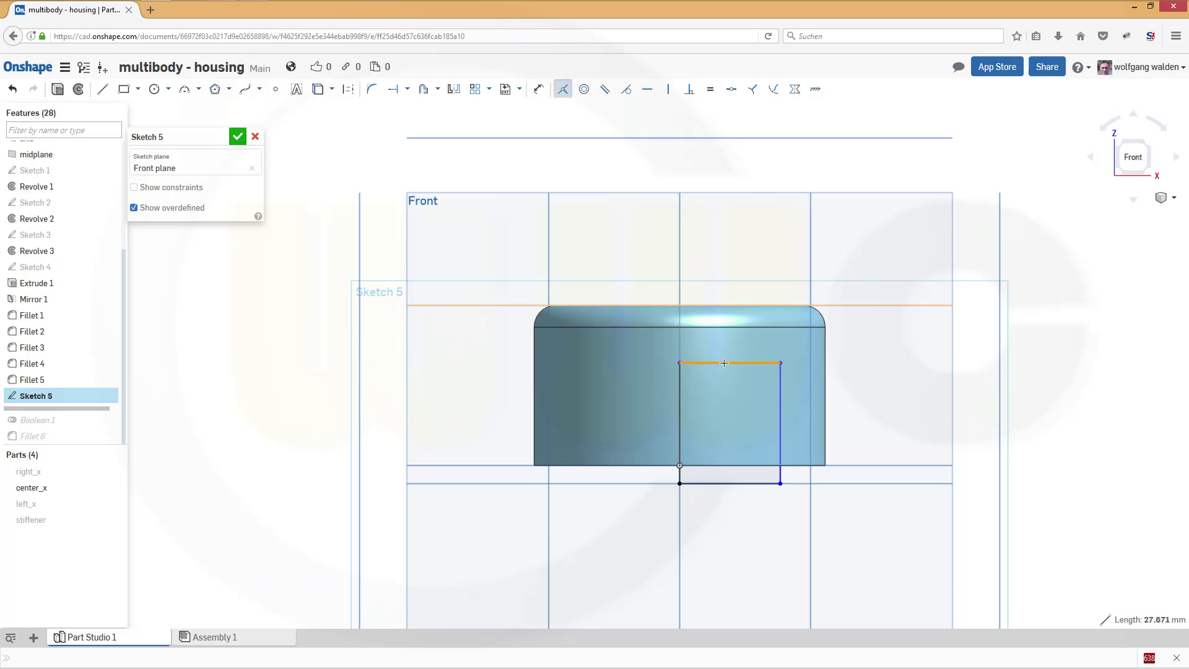
pyautogui.press('i')
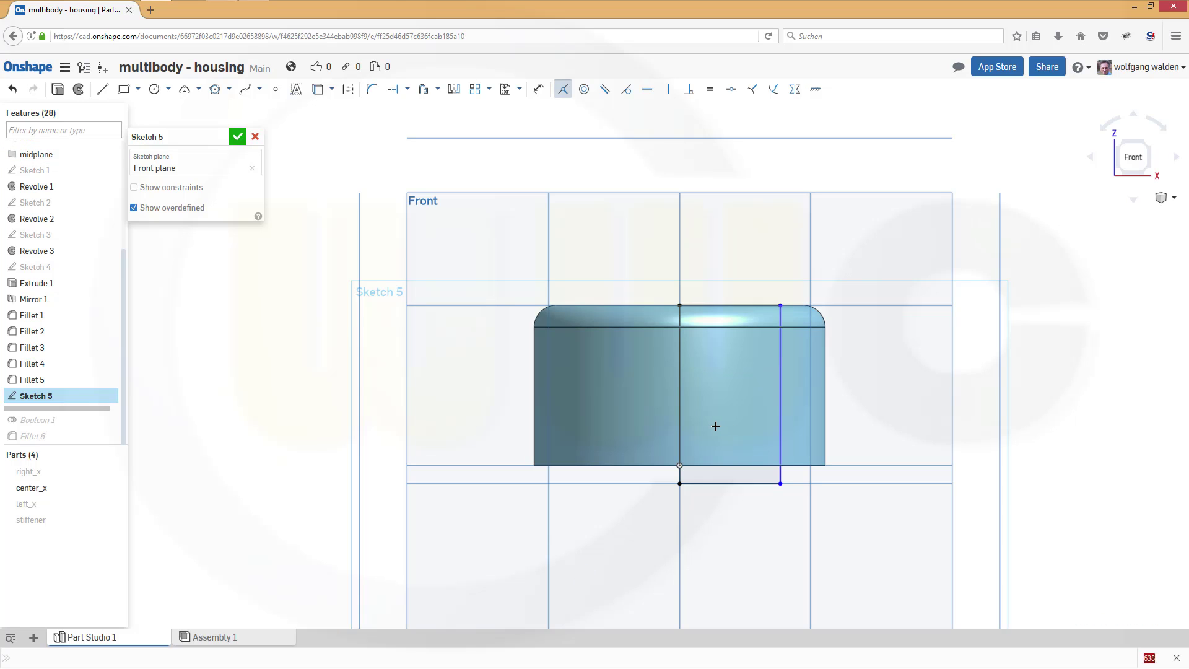
pyautogui.click(538, 88)
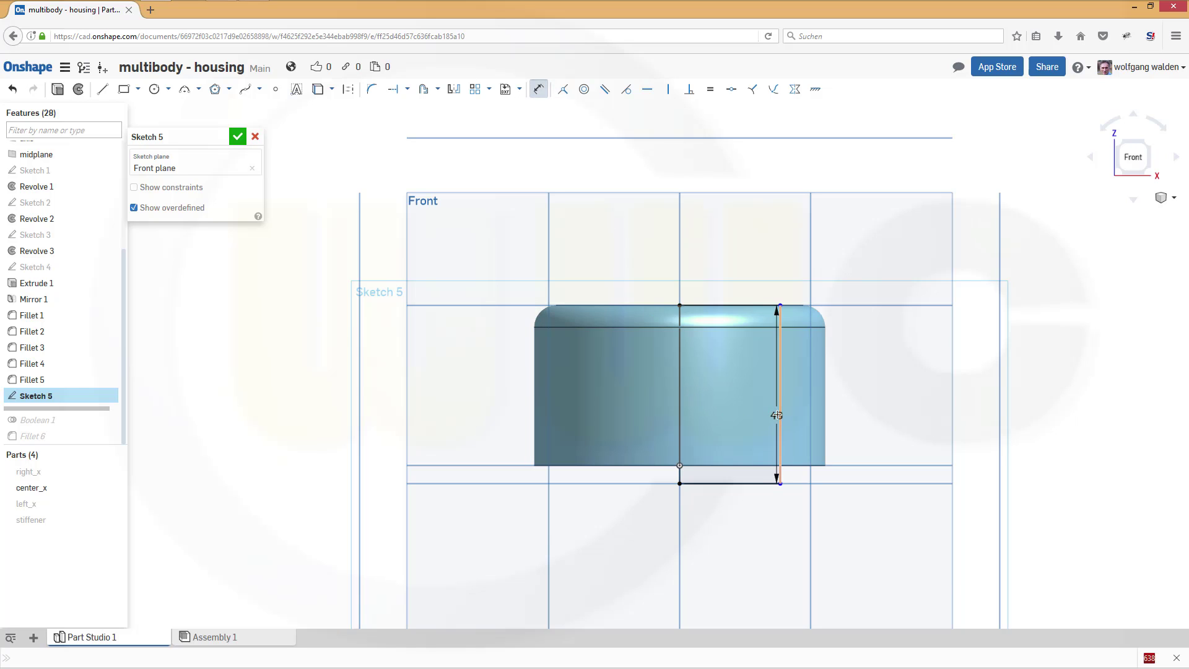
pyautogui.click(780, 364)
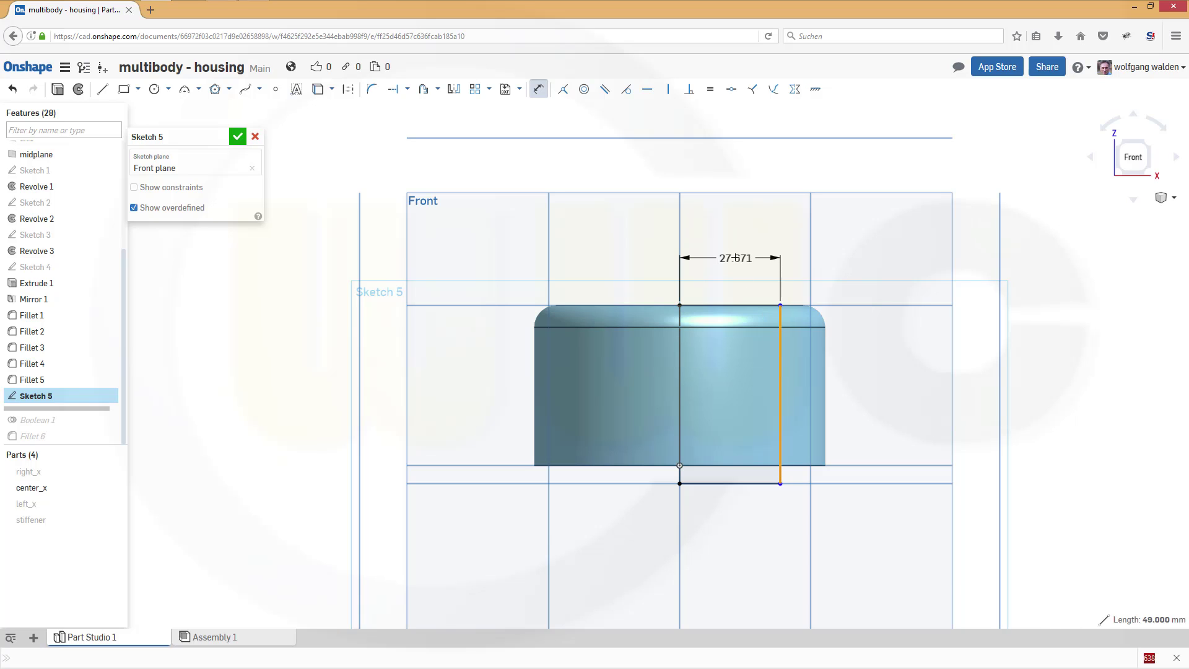
pyautogui.click(735, 259)
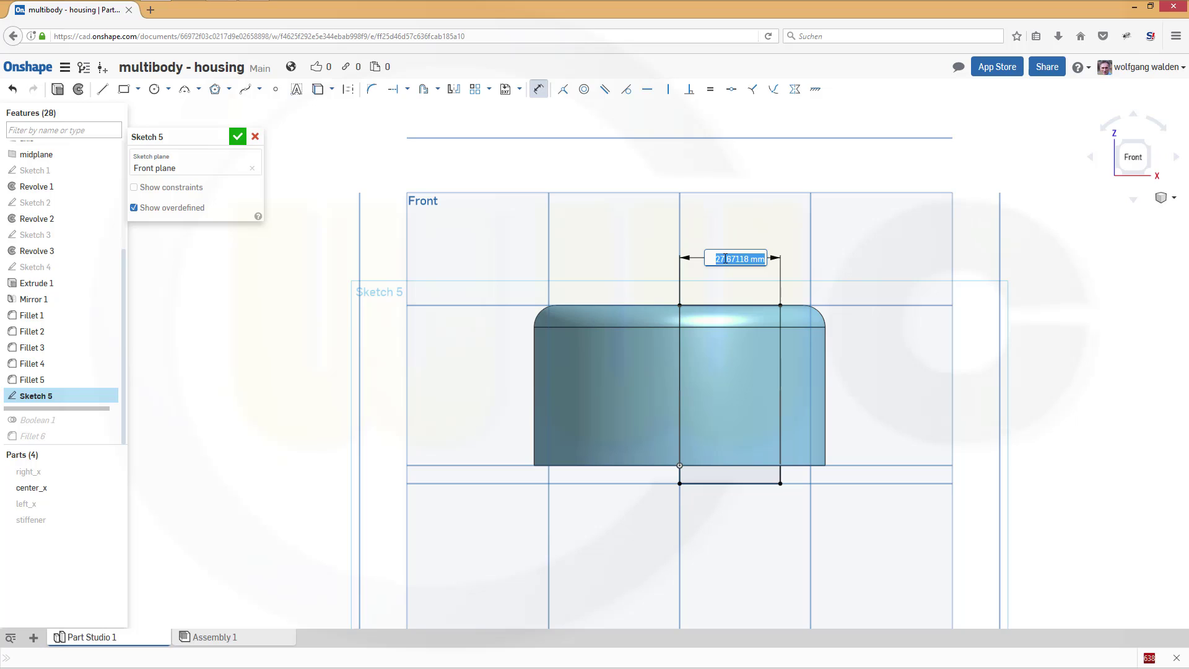
pyautogui.write('28')
pyautogui.press('Return')
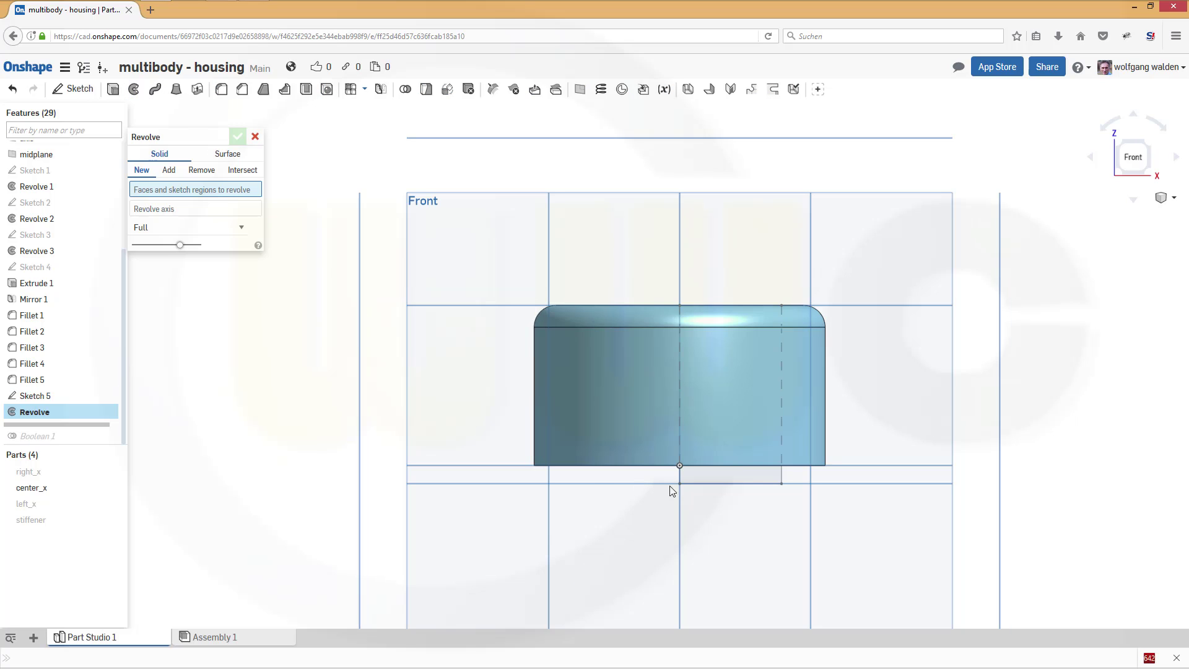
# Revolve the rectangle a full turn about its edge on the cylinder's centerline, adding it to center_x.
pyautogui.click(750, 486)
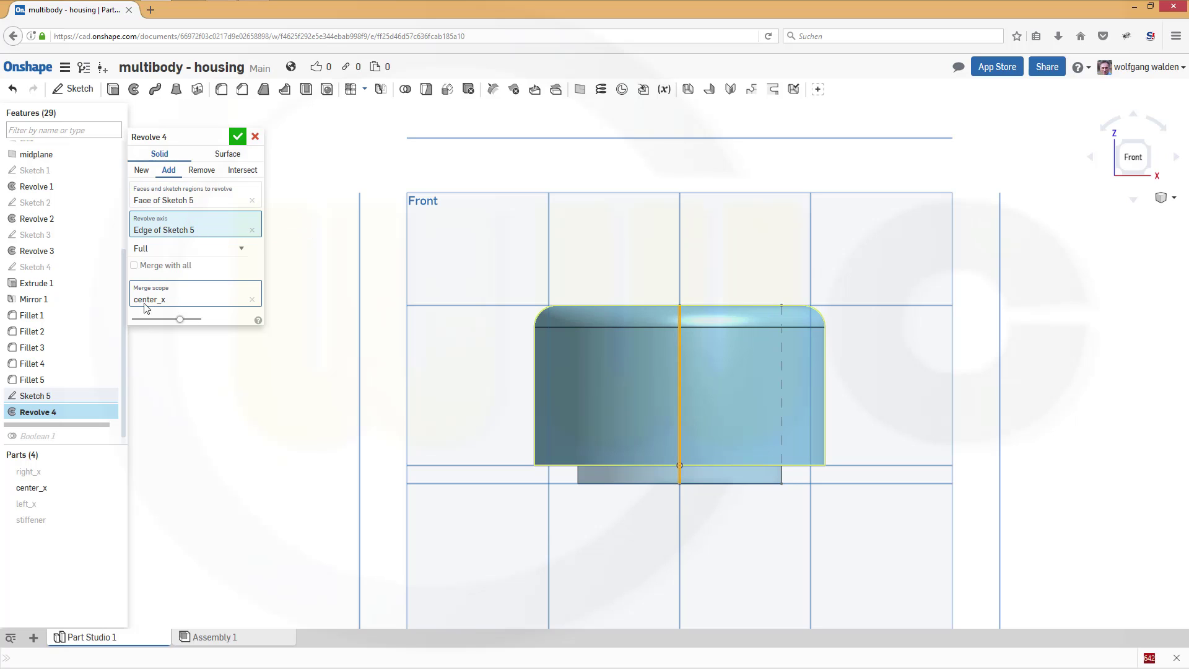
pyautogui.click(238, 137)
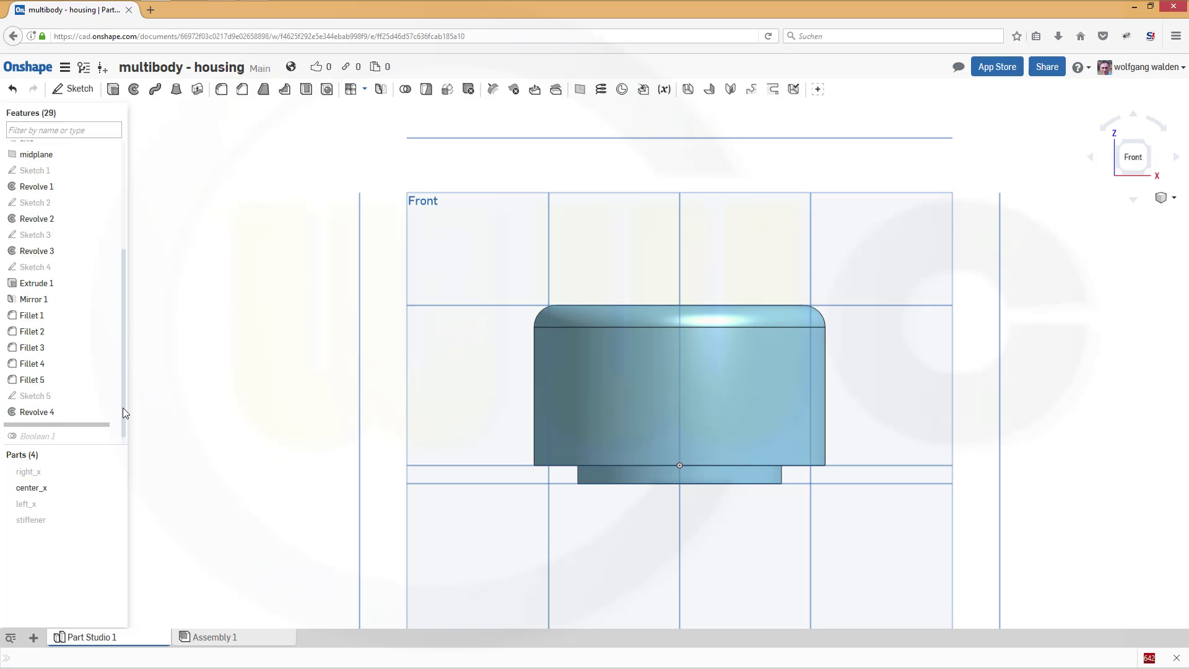
# Roll the feature history forward to the end, past the Boolean union and the last fillet, and check the united housing.
pyautogui.scroll(-1, 124, 411)
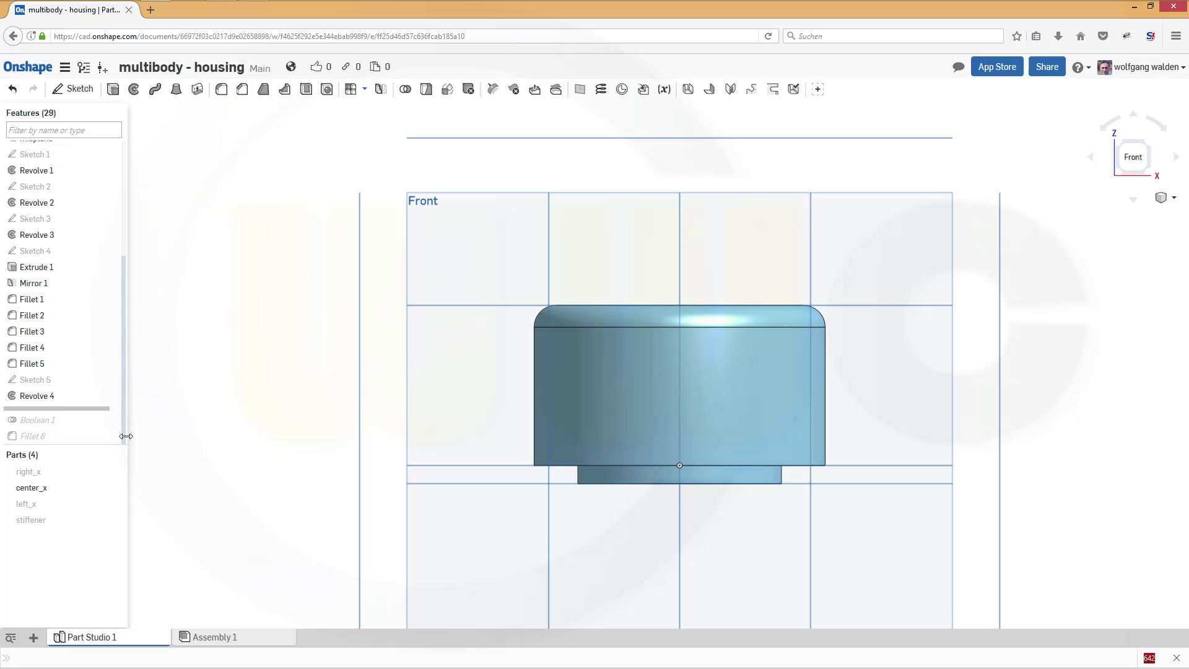
pyautogui.moveTo(85, 412); pyautogui.dragTo(90, 443)
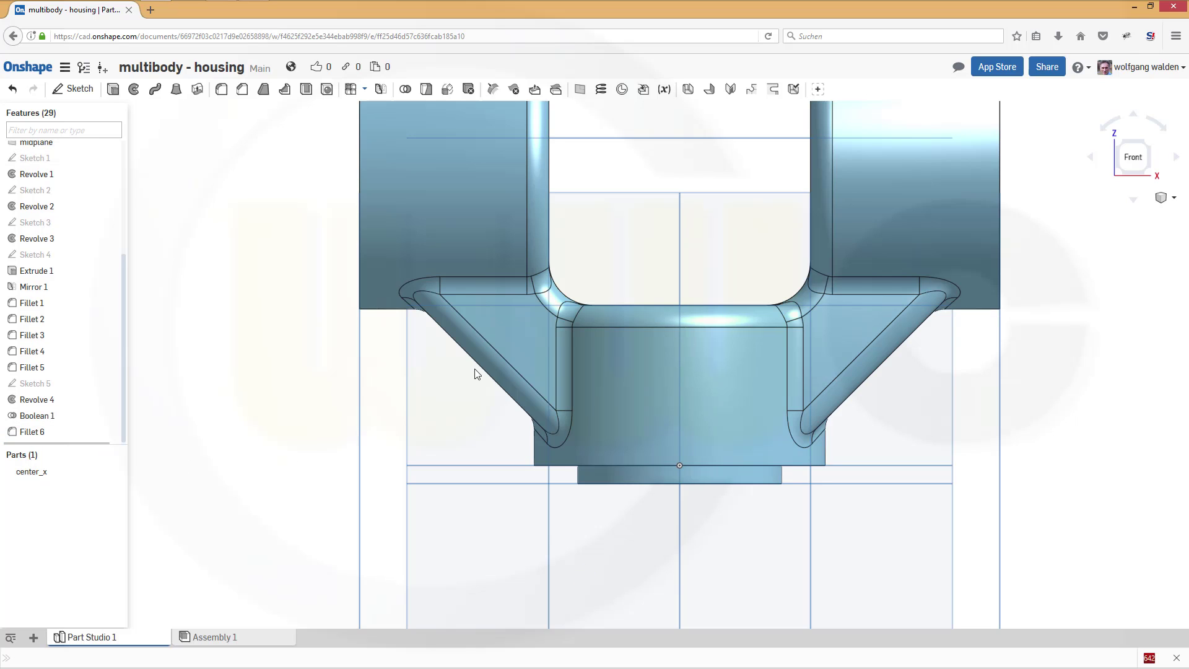
pyautogui.moveTo(663, 287); pyautogui.dragTo(649, 447, button='middle')
pyautogui.moveTo(637, 379)
pyautogui.mouseDown(button='right')
pyautogui.moveTo(674, 405)
pyautogui.moveTo(637, 374)
pyautogui.moveTo(647, 400)
pyautogui.moveTo(688, 401)
pyautogui.moveTo(662, 395)
pyautogui.moveTo(654, 363)
pyautogui.moveTo(653, 392)
pyautogui.moveTo(608, 400)
pyautogui.moveTo(645, 393)
pyautogui.moveTo(642, 366)
pyautogui.moveTo(647, 381)
pyautogui.moveTo(621, 378)
pyautogui.moveTo(646, 380)
pyautogui.mouseUp(button='right')
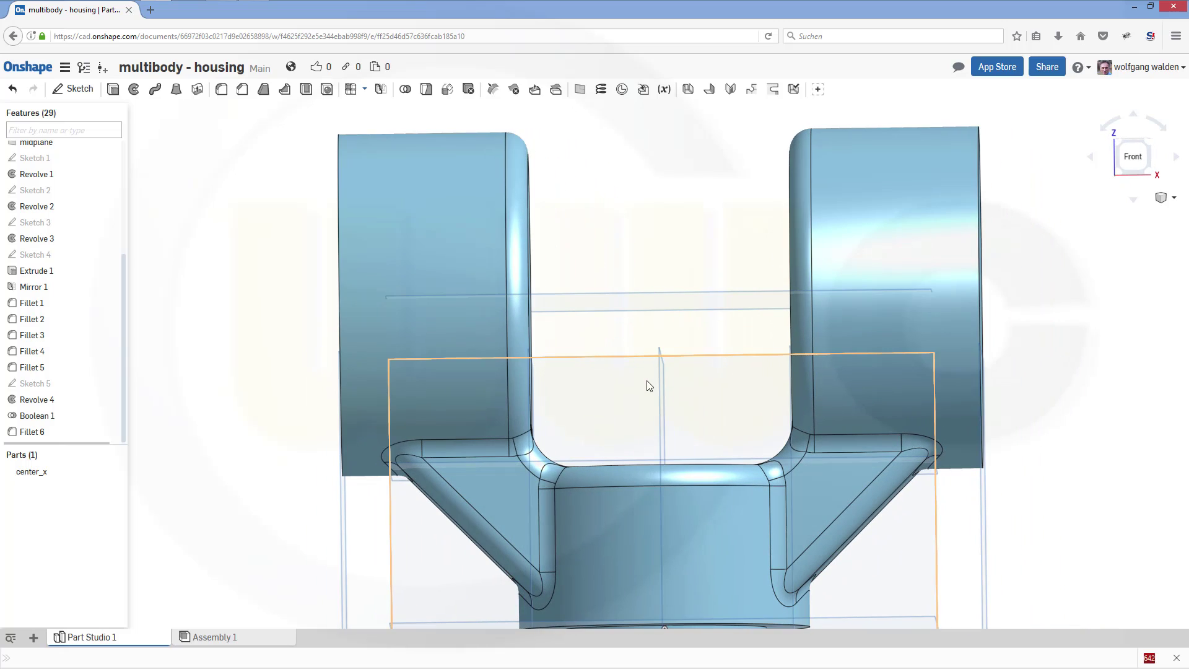